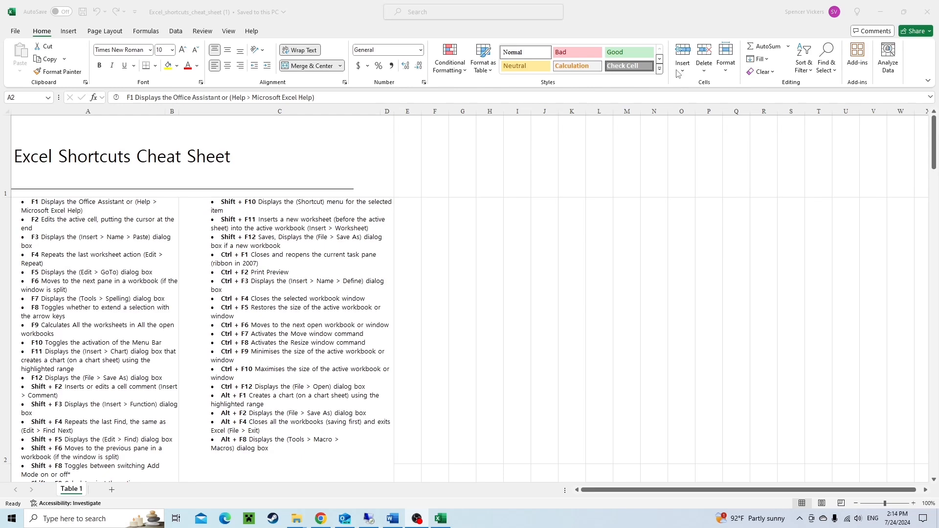
pyautogui.click(569, 233)
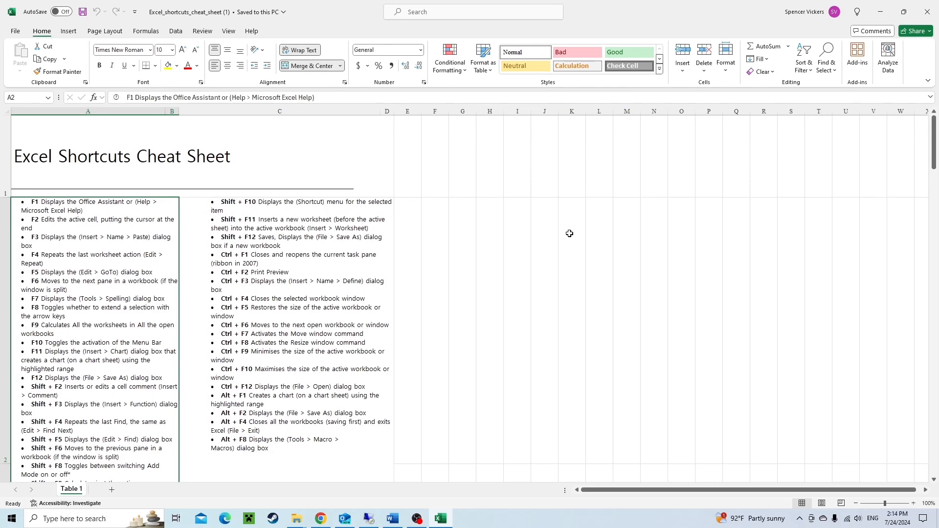
pyautogui.scroll(-3, 121, 345)
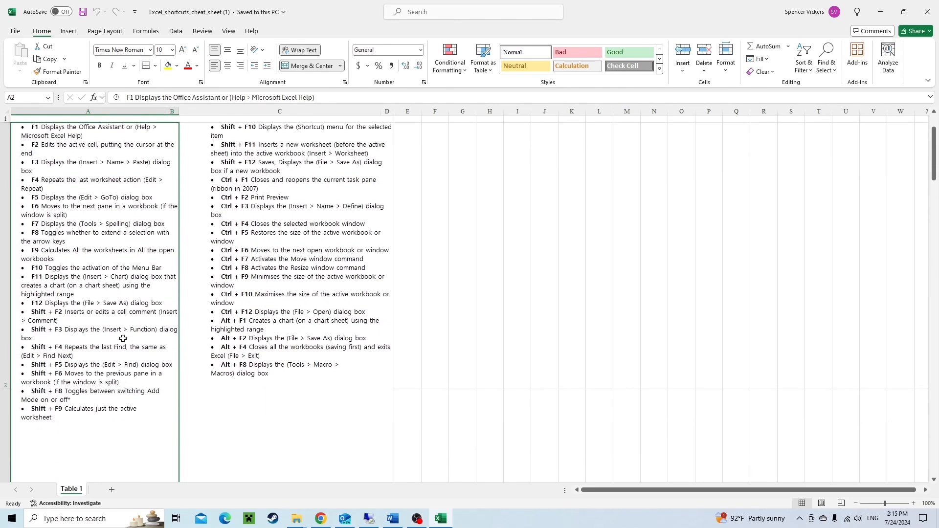
pyautogui.scroll(3, 119, 337)
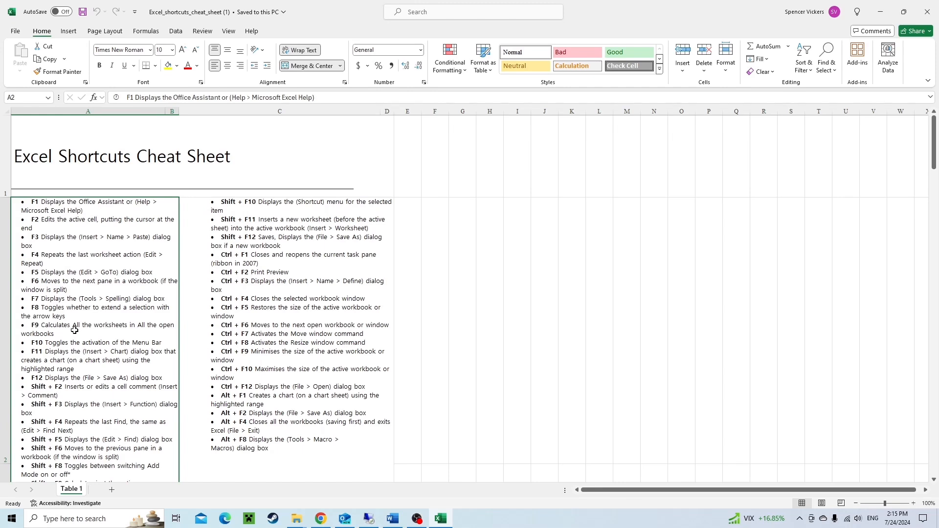
pyautogui.press('alt')
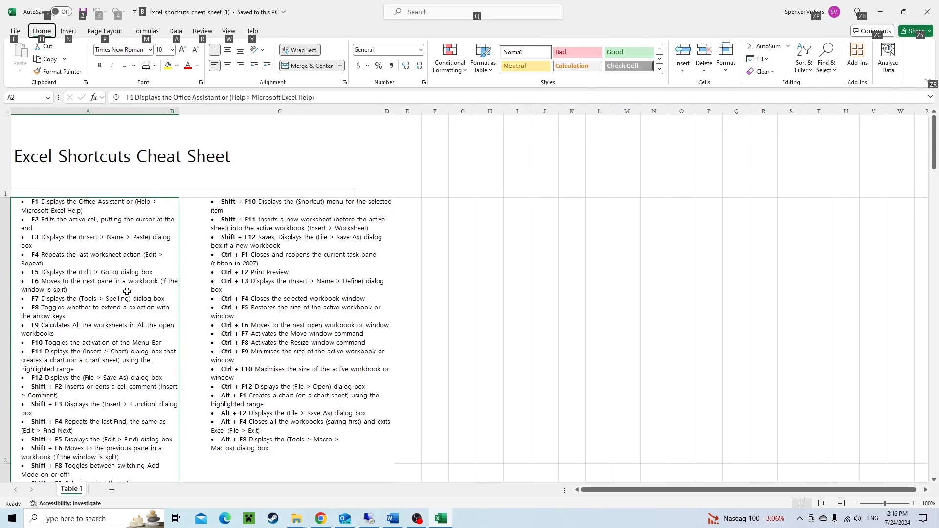
pyautogui.press('alt')
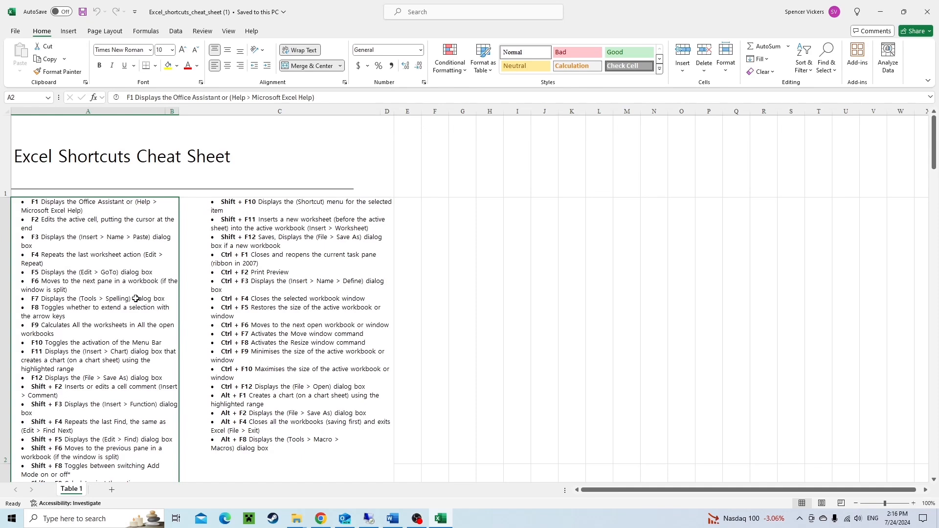
# Jump to cell W200 with the Go To dialog, then return to cell A1.
pyautogui.press('F5')
pyautogui.moveTo(572, 152); pyautogui.dragTo(409, 183)
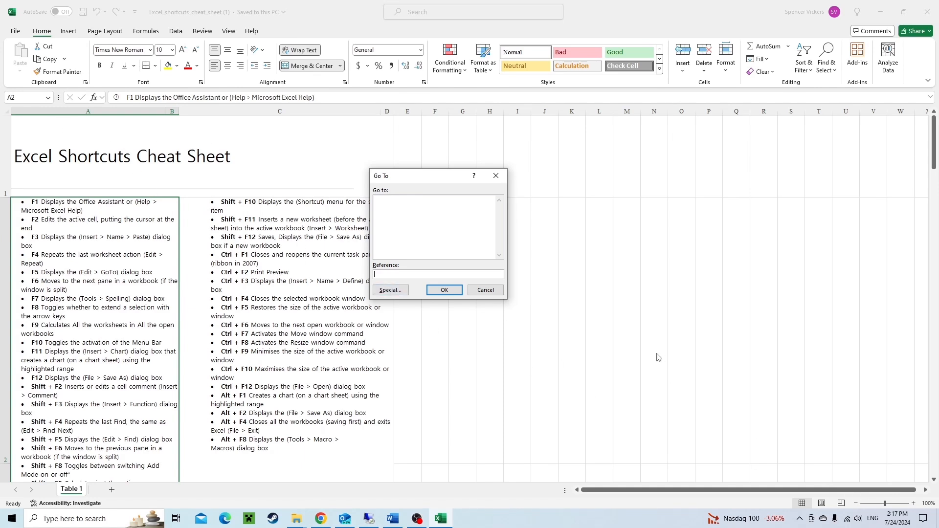
pyautogui.write('w200')
pyautogui.click(448, 290)
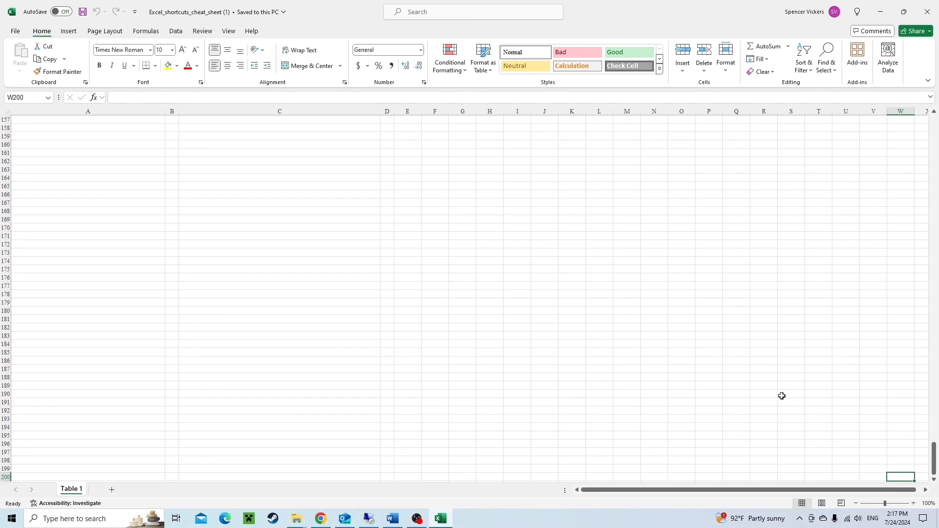
pyautogui.hotkey('ctrl', 'Home')
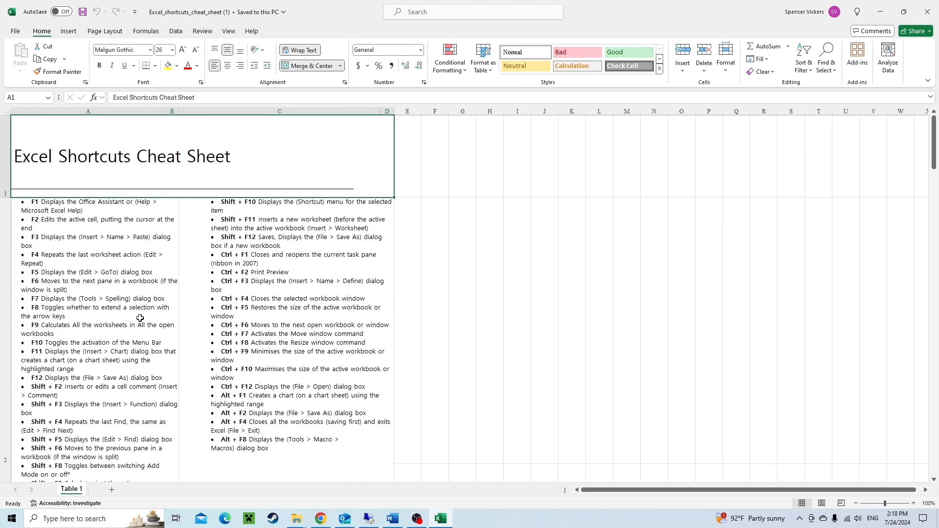
pyautogui.press('F5')
pyautogui.click(402, 293)
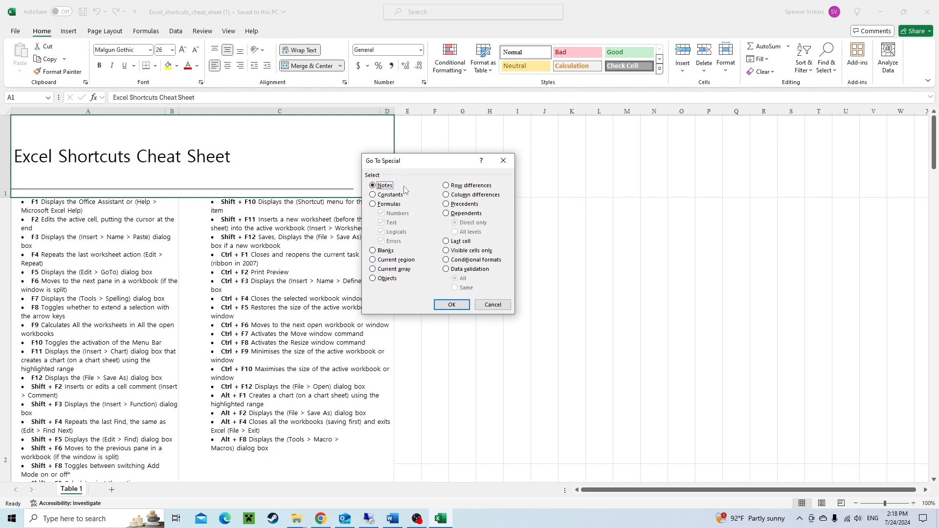
pyautogui.click(384, 250)
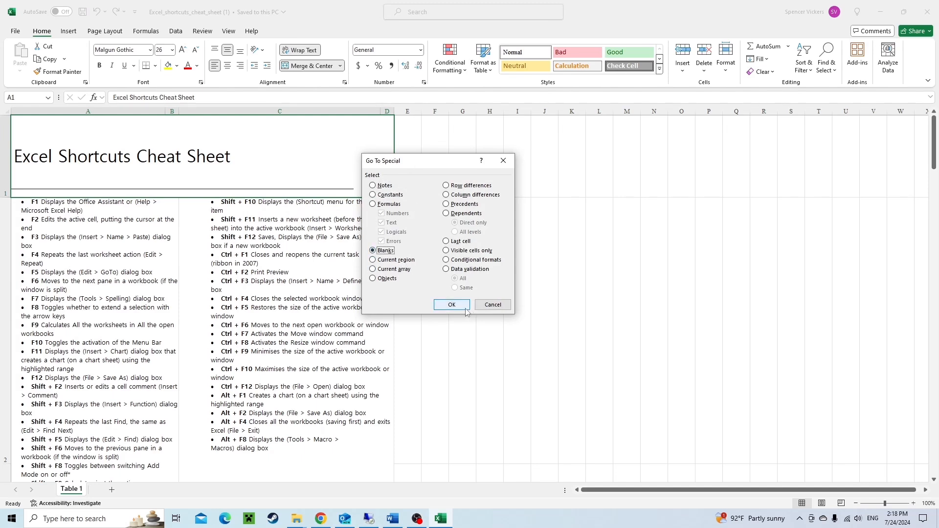
pyautogui.click(490, 304)
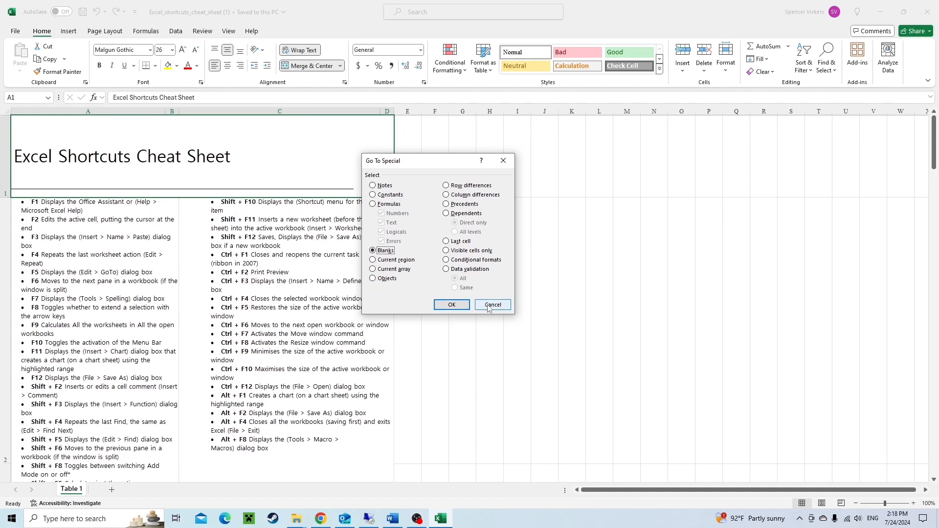
# Add a new worksheet and enter 1 in cell H8.
pyautogui.click(112, 489)
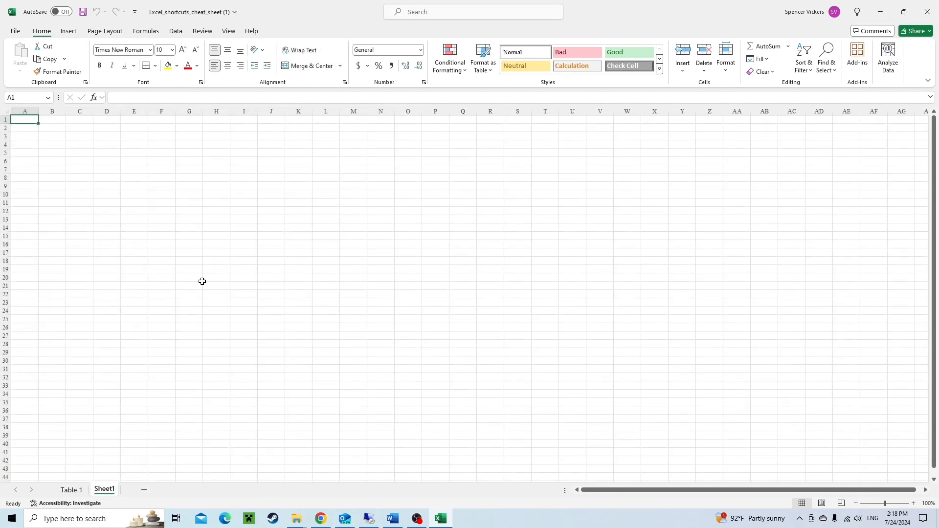
pyautogui.click(214, 180)
pyautogui.write('1')
pyautogui.press('Return')
pyautogui.press('Return')
pyautogui.press('Return')
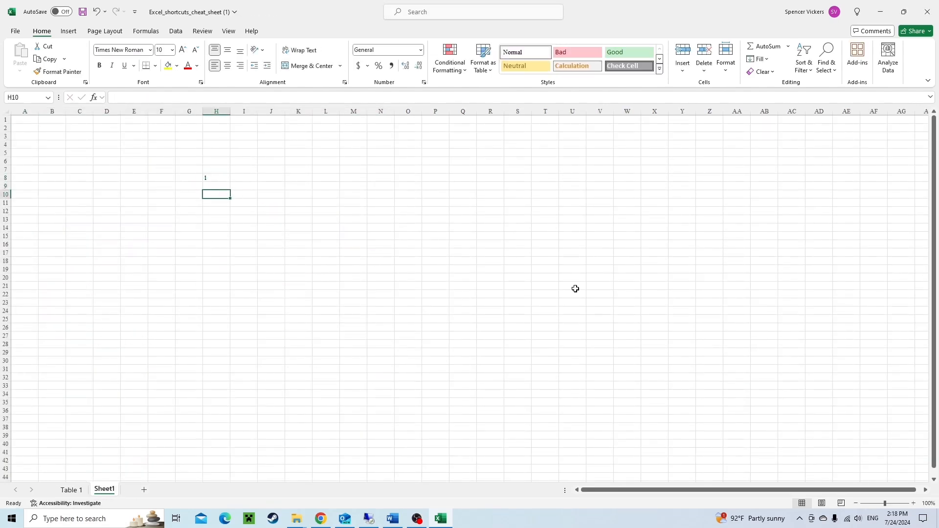
# Enter 2, 3, 4, sadfs, dsf, 5 and 5 further down column H, leaving blank rows between entries.
pyautogui.write('2')
pyautogui.press('Return')
pyautogui.press('Return')
pyautogui.write('3')
pyautogui.press('Return')
pyautogui.press('Return')
pyautogui.write('4')
pyautogui.press('Return')
pyautogui.press('Return')
pyautogui.press('Return')
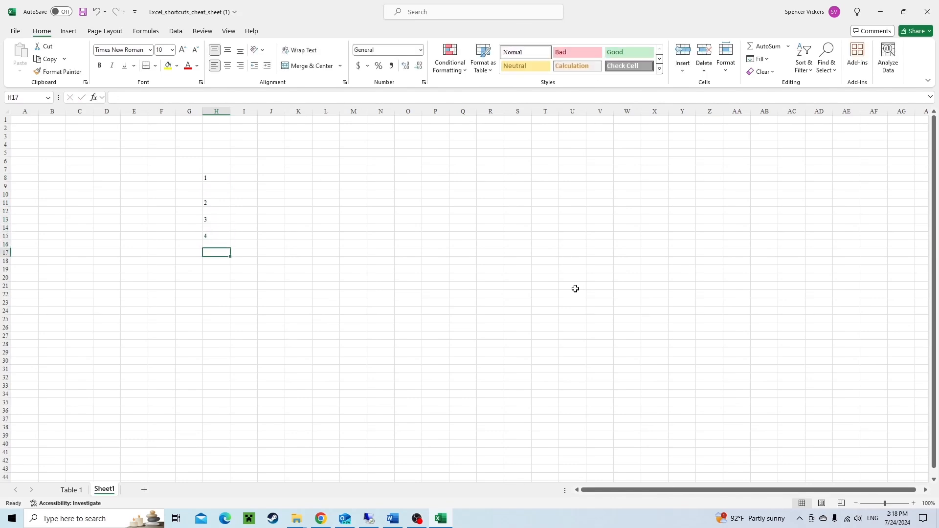
pyautogui.write('sadfs')
pyautogui.press('Return')
pyautogui.press('Return')
pyautogui.press('Return')
pyautogui.press('Return')
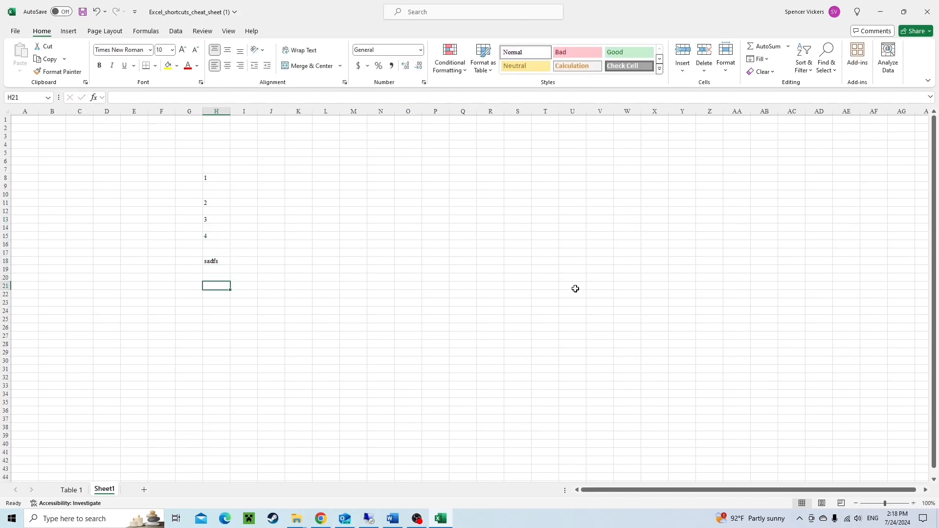
pyautogui.write('dsf')
pyautogui.press('Return')
pyautogui.press('Return')
pyautogui.press('Return')
pyautogui.write('5')
pyautogui.press('Return')
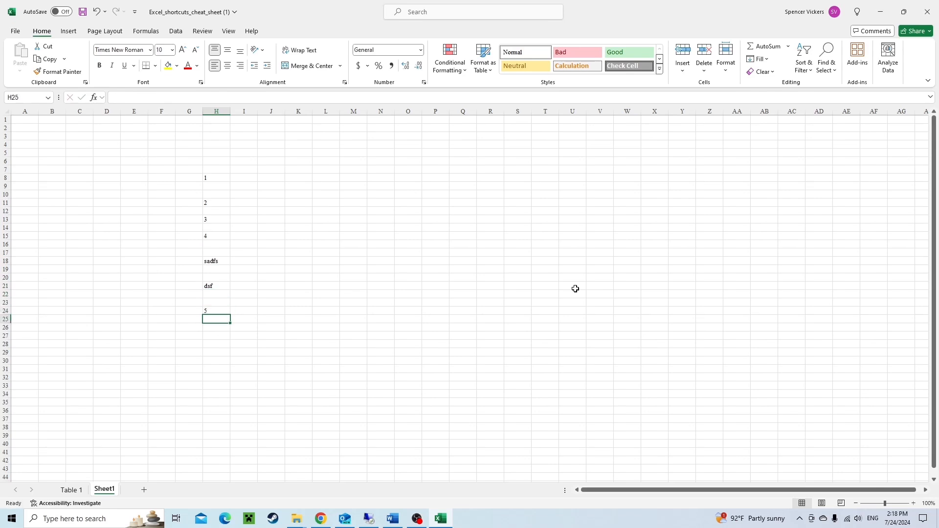
pyautogui.press('Return')
pyautogui.press('Return')
pyautogui.write('5')
pyautogui.press('Return')
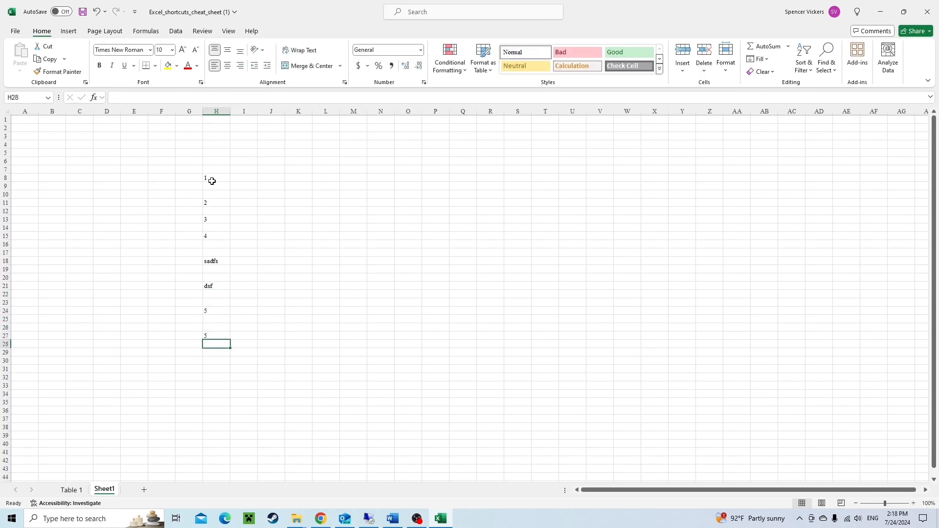
# Delete the entire row 9 and undo the deletion.
pyautogui.moveTo(211, 178); pyautogui.dragTo(228, 336)
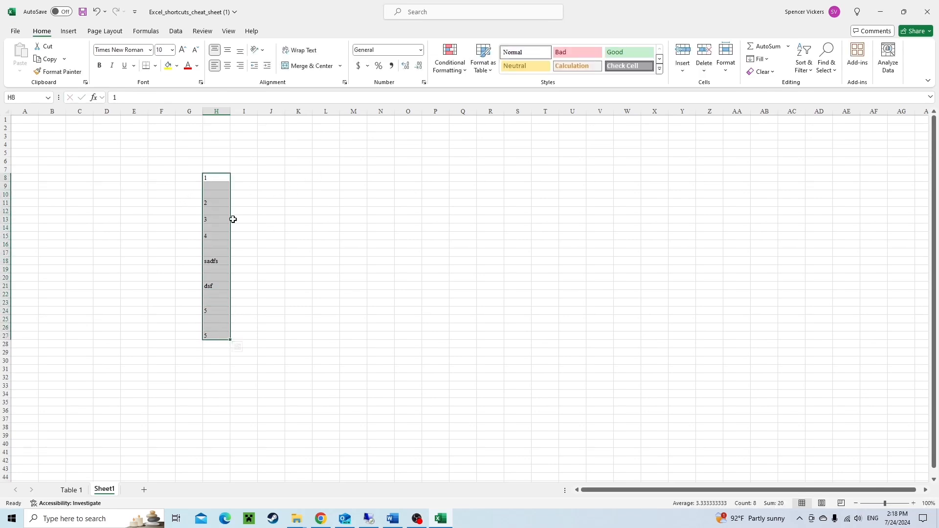
pyautogui.click(212, 186)
pyautogui.hotkey('ctrl', '-')
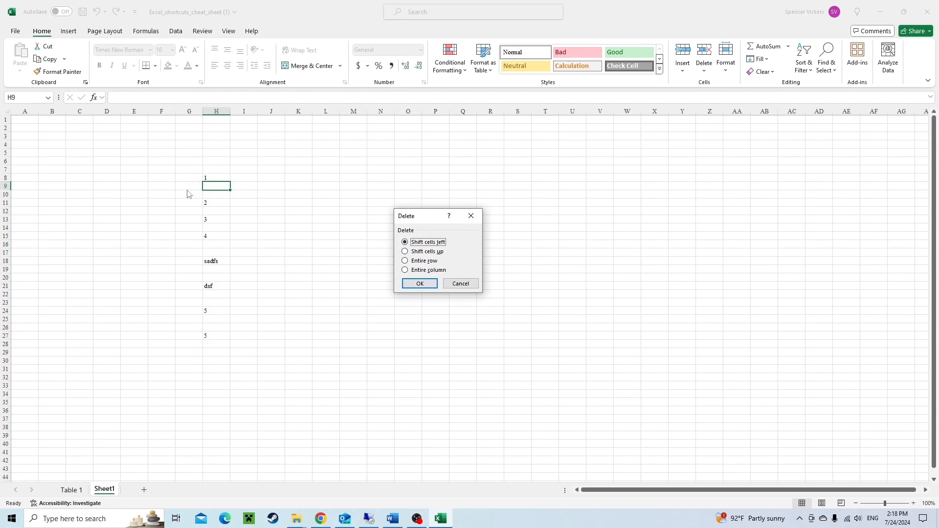
pyautogui.moveTo(428, 218); pyautogui.dragTo(295, 151)
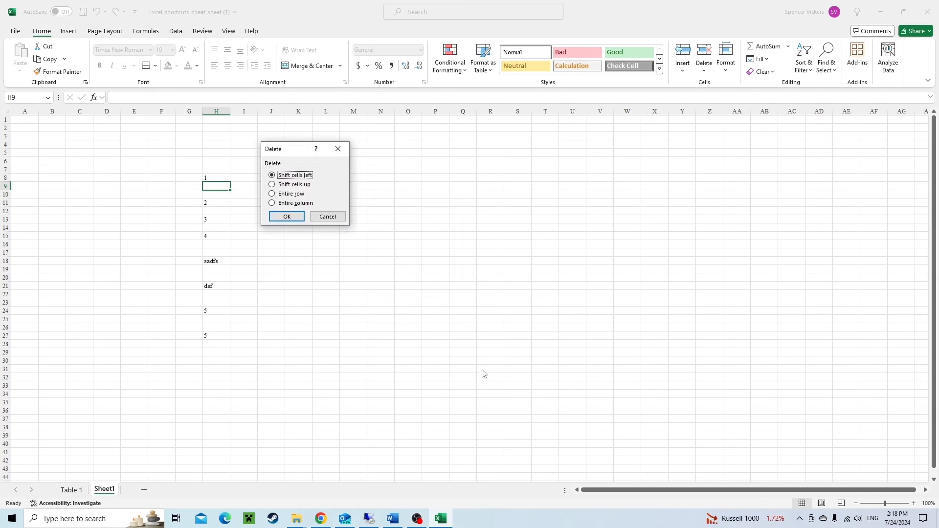
pyautogui.click(298, 194)
pyautogui.press('Return')
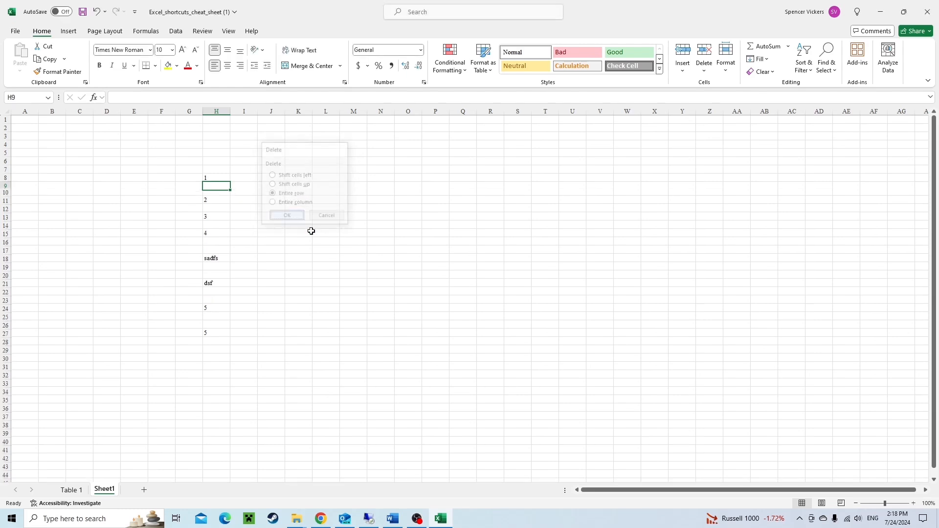
pyautogui.hotkey('ctrl', 'z')
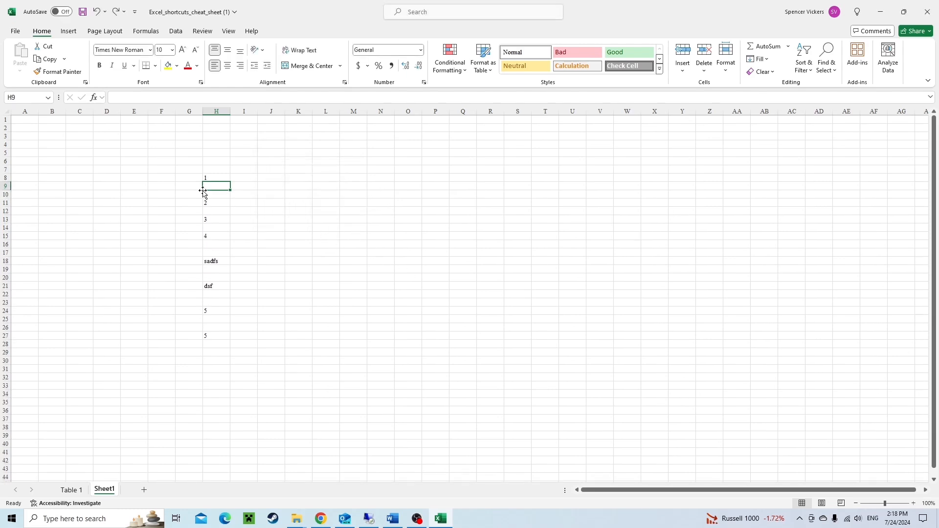
# Select the blank cells within H8:H27 using Go To Special with the Blanks option.
pyautogui.moveTo(210, 179); pyautogui.dragTo(230, 334)
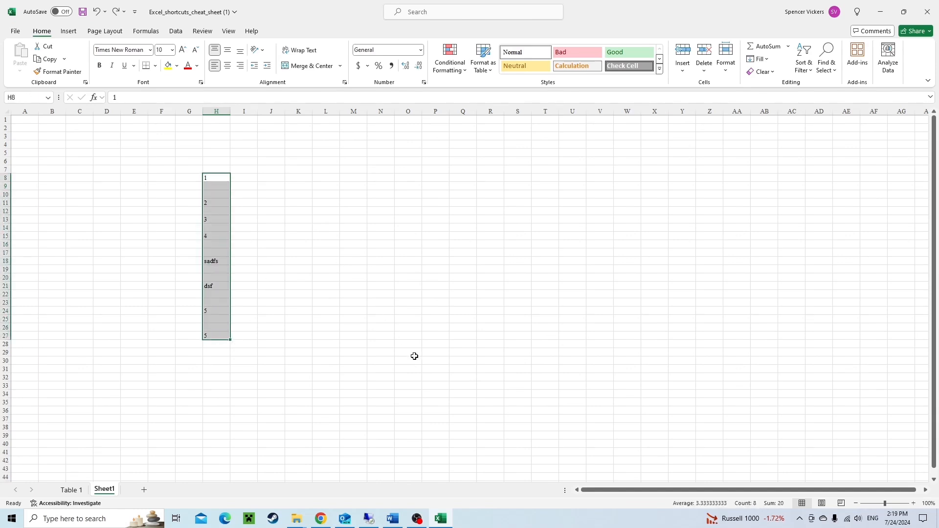
pyautogui.hotkey('ctrl', 'g')
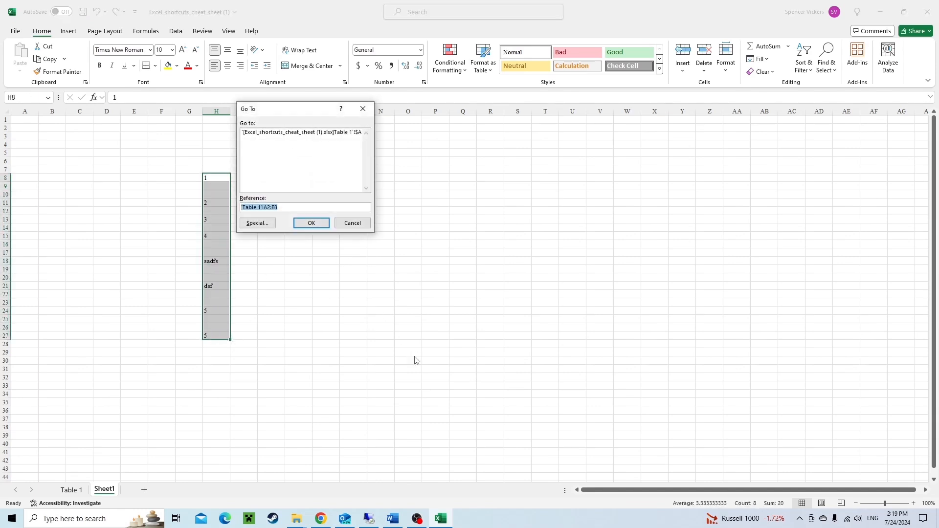
pyautogui.click(275, 226)
pyautogui.click(252, 184)
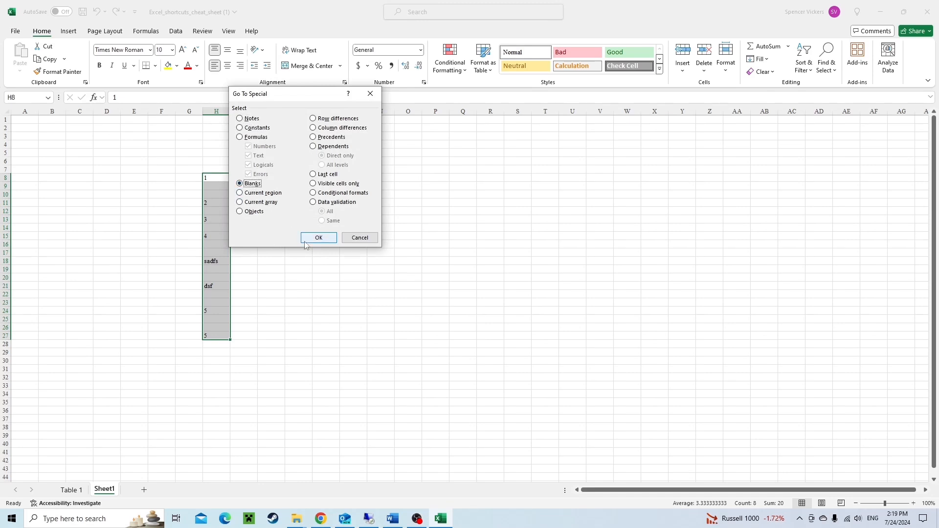
pyautogui.click(318, 238)
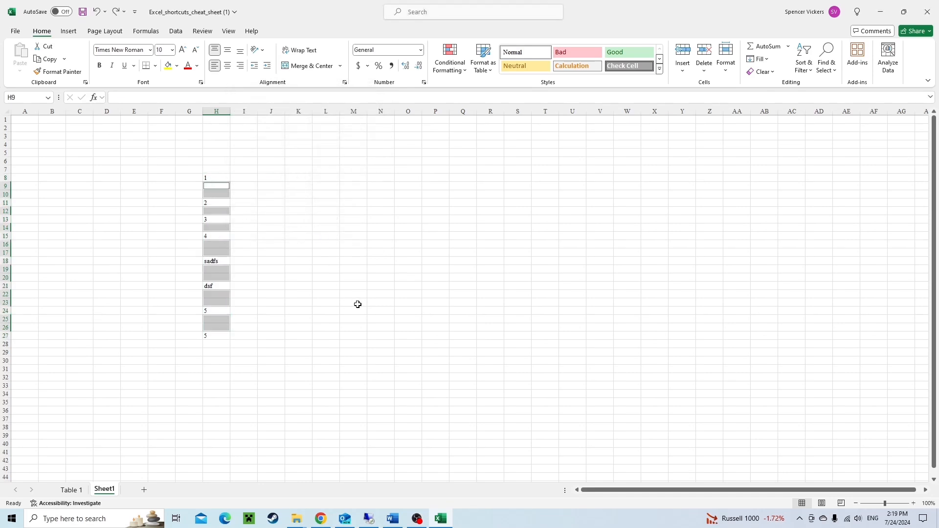
# Delete the entire rows containing the selected blank cells.
pyautogui.hotkey('ctrl', '-')
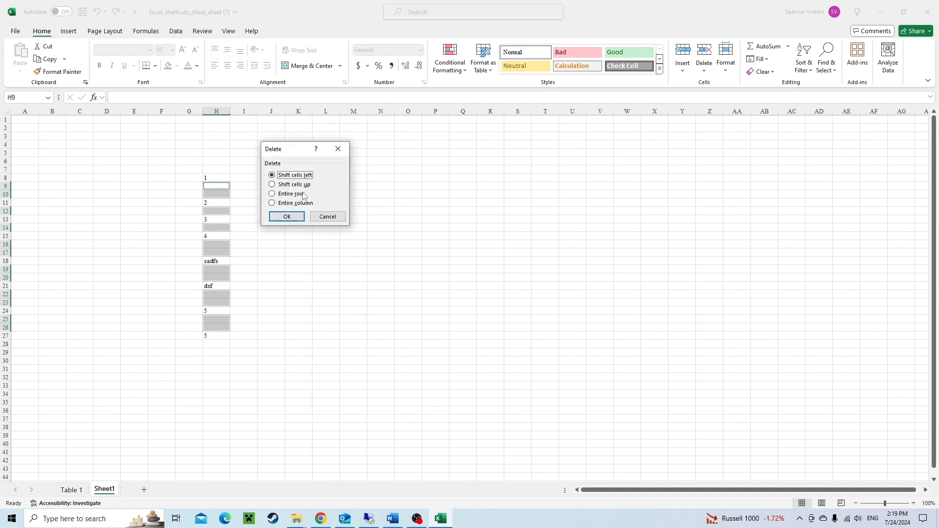
pyautogui.click(303, 187)
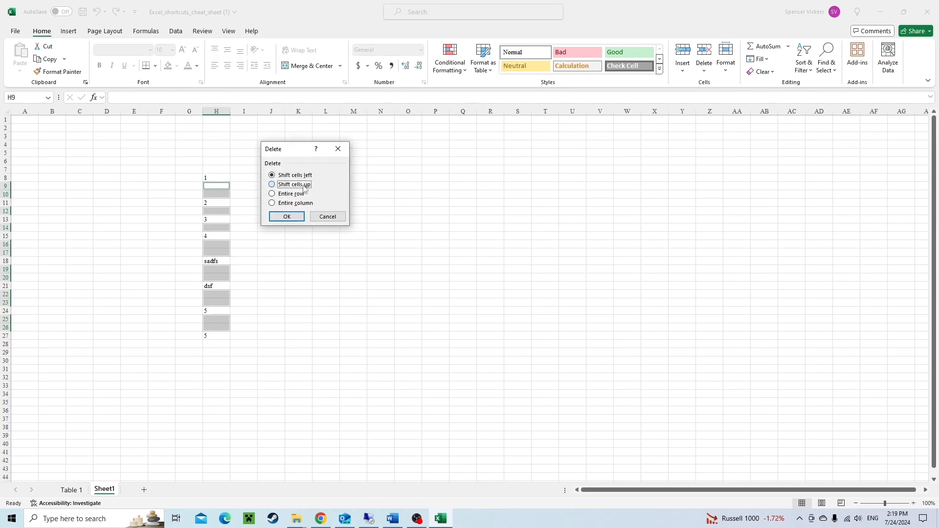
pyautogui.click(295, 194)
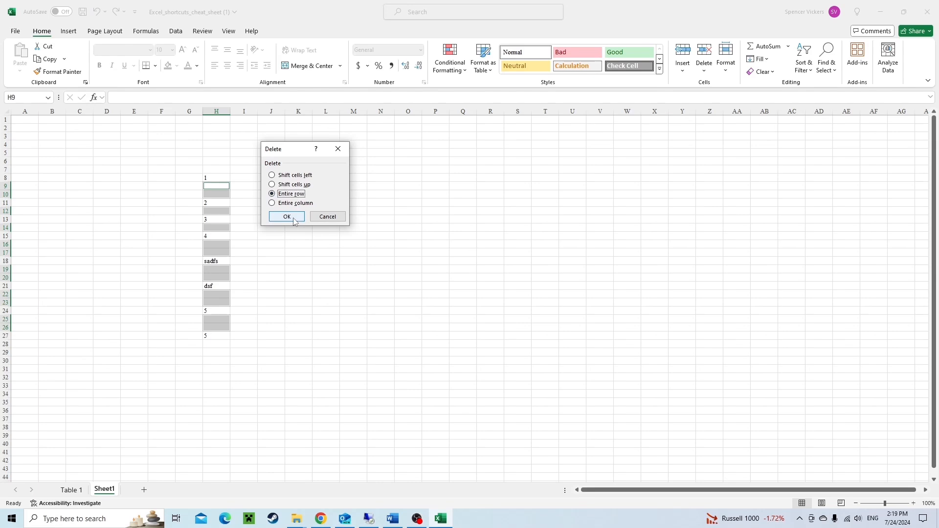
pyautogui.click(294, 219)
pyautogui.click(288, 192)
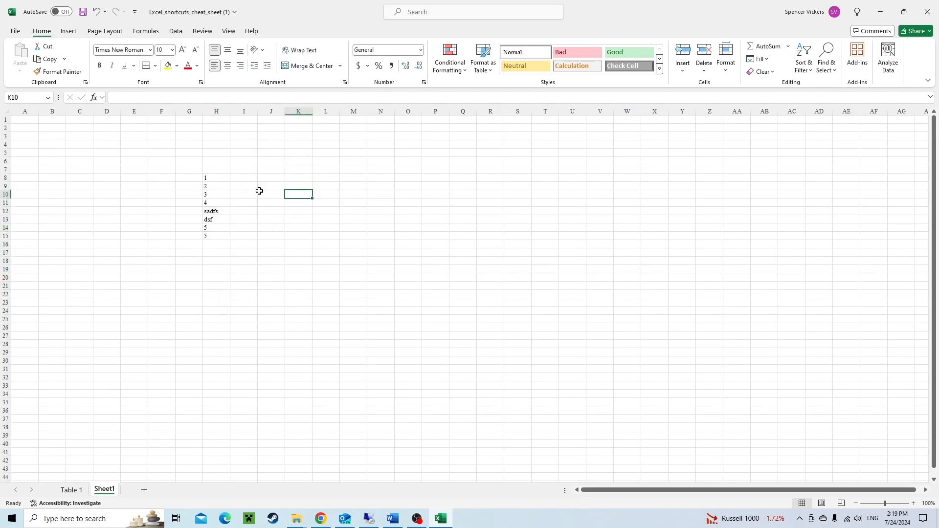
pyautogui.moveTo(219, 179); pyautogui.dragTo(222, 238)
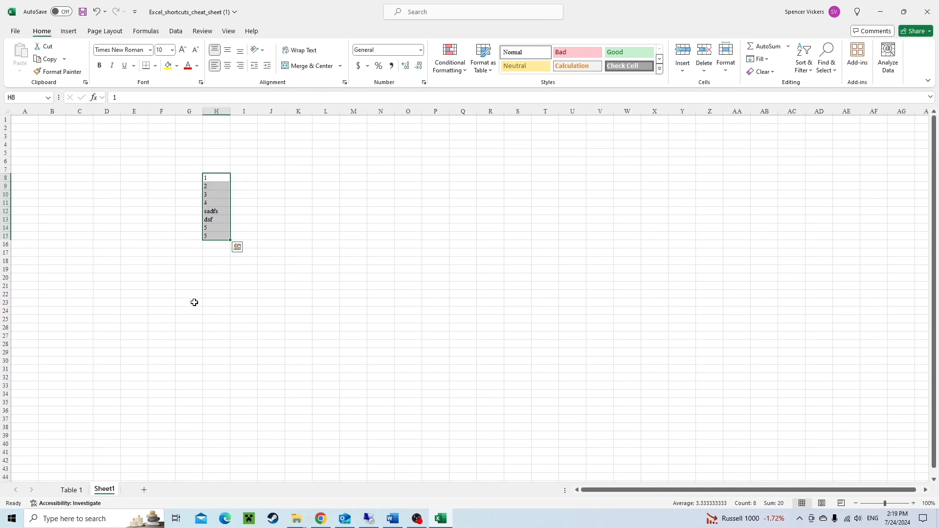
pyautogui.click(218, 108)
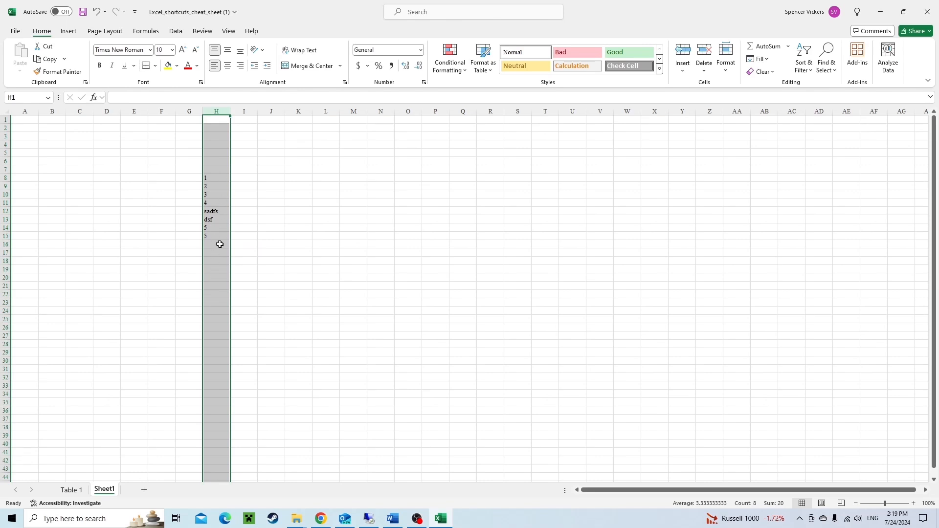
pyautogui.moveTo(215, 178); pyautogui.dragTo(217, 224)
# Switch to the Table 1 sheet and select the entire worksheet.
pyautogui.click(76, 490)
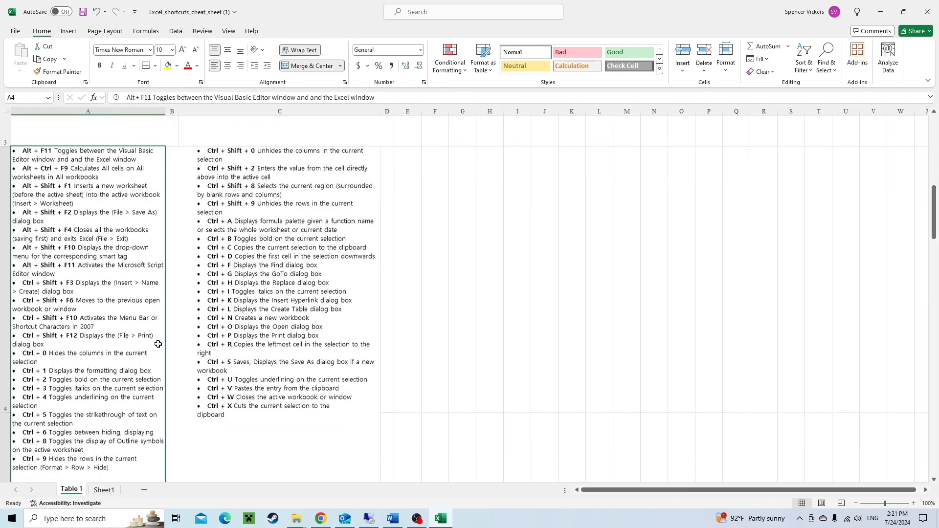
pyautogui.scroll(-1, 158, 344)
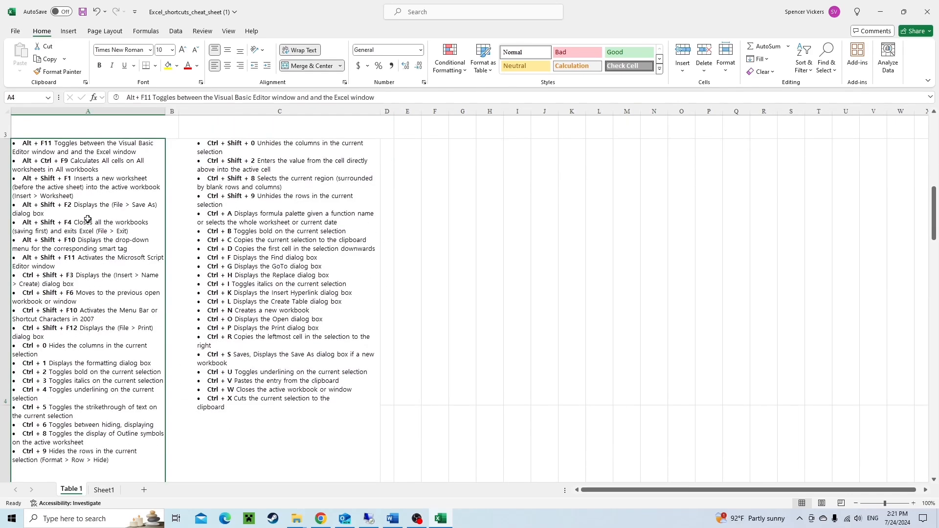
pyautogui.click(293, 340)
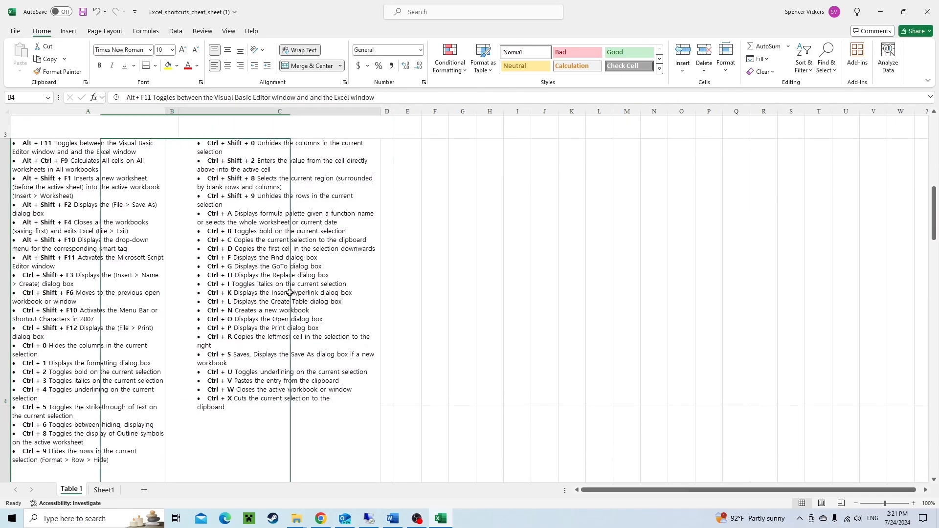
pyautogui.click(451, 260)
pyautogui.hotkey('ctrl', 'a')
pyautogui.scroll(3, 392, 280)
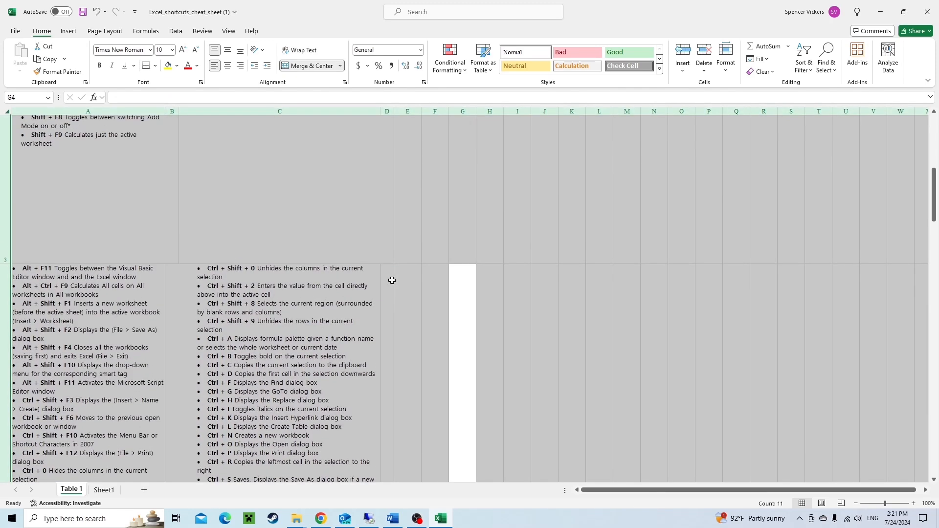
pyautogui.scroll(-2, 364, 340)
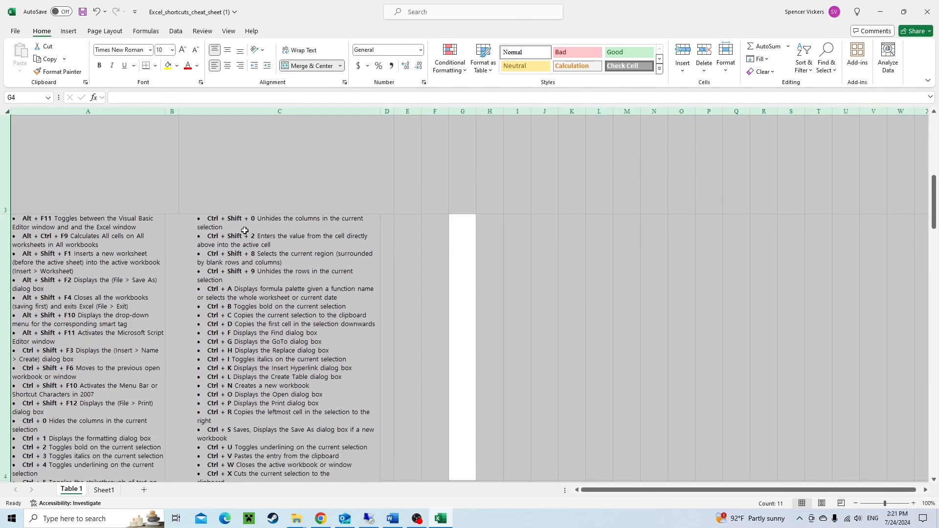
# Select the cheat-sheet's current region around cell B4 with Select All, then return to cell B4.
pyautogui.click(287, 306)
pyautogui.scroll(-2, 189, 293)
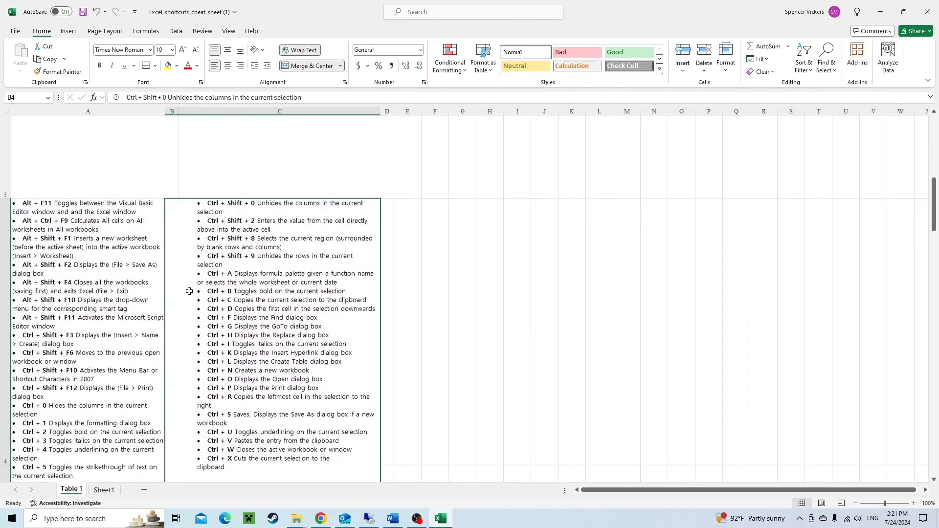
pyautogui.hotkey('ctrl', 'a')
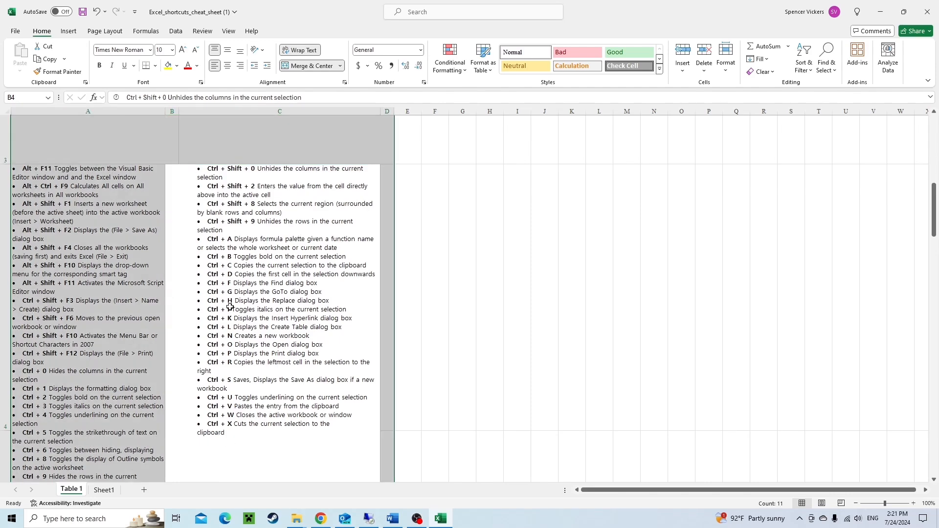
pyautogui.scroll(10, 255, 243)
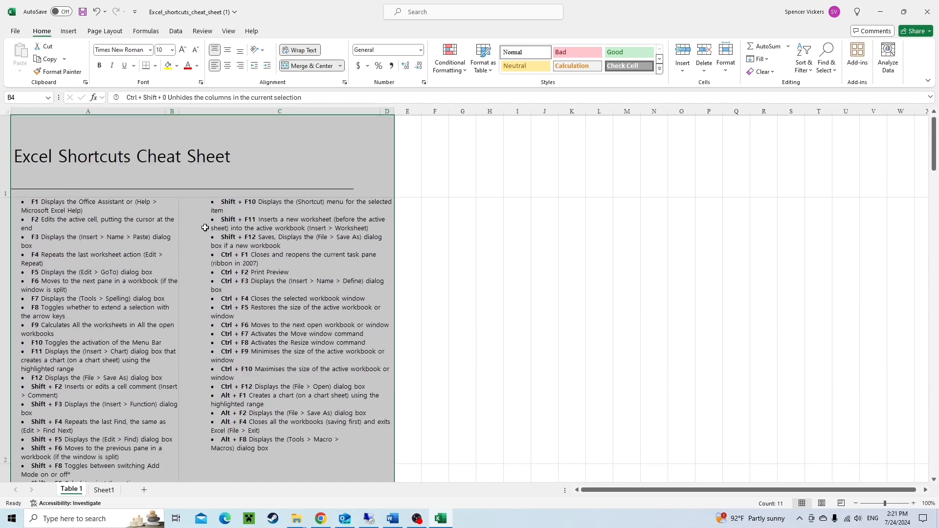
pyautogui.scroll(-5, 177, 391)
pyautogui.scroll(-3, 178, 390)
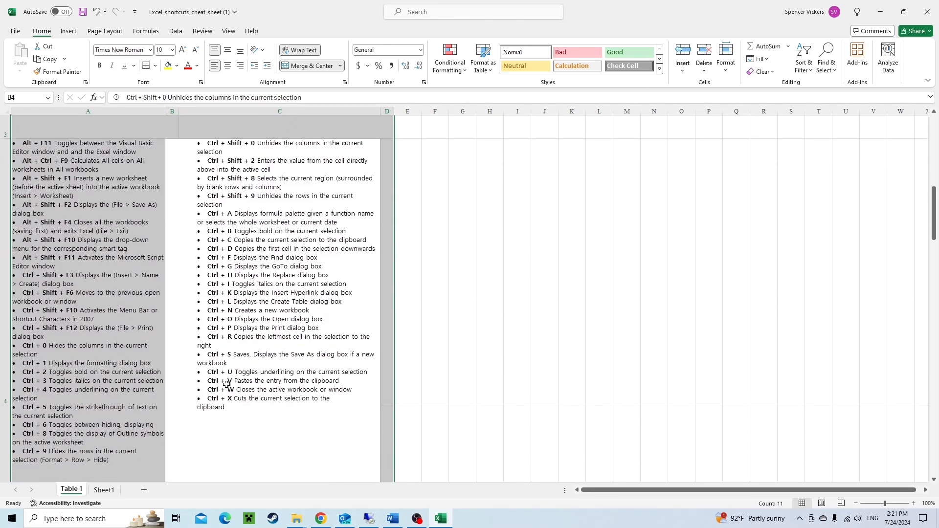
pyautogui.scroll(-1, 227, 385)
pyautogui.hotkey('ctrl', 'a')
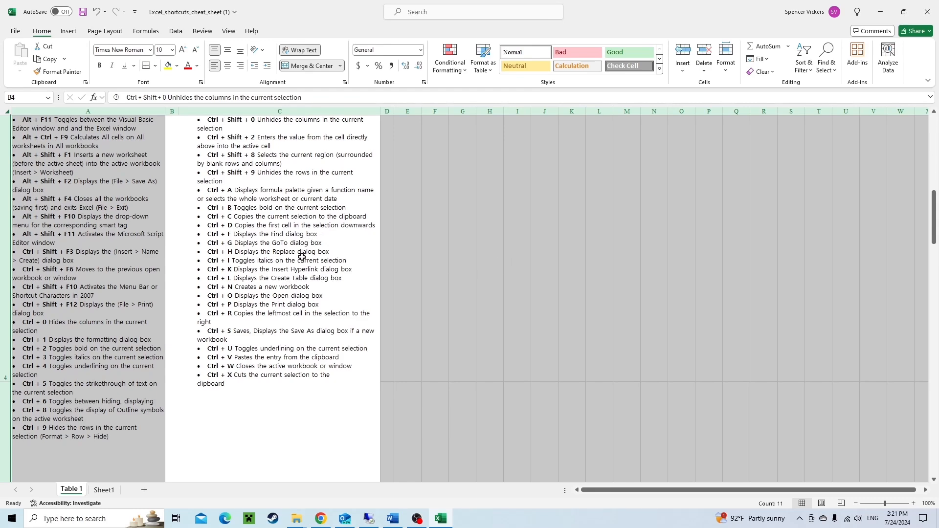
pyautogui.click(285, 284)
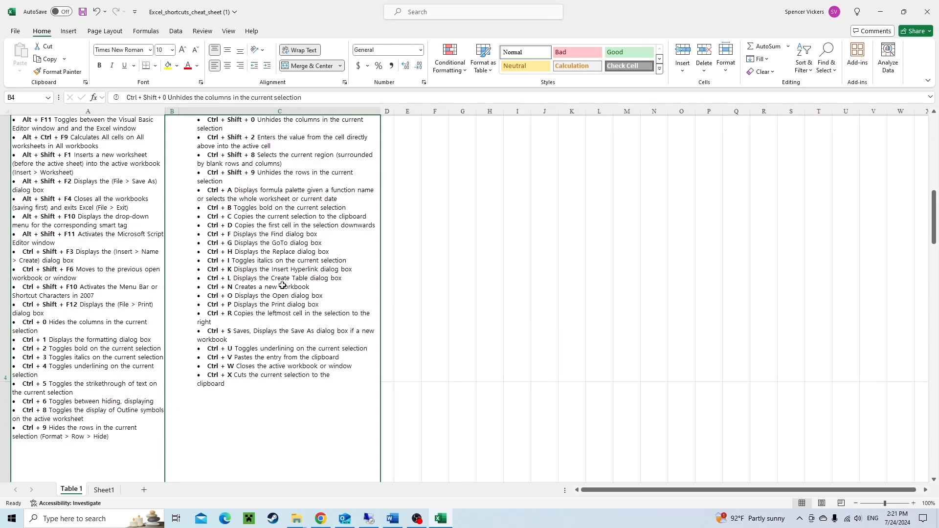
# Open the Go To dialog and cancel it.
pyautogui.hotkey('ctrl', 'g')
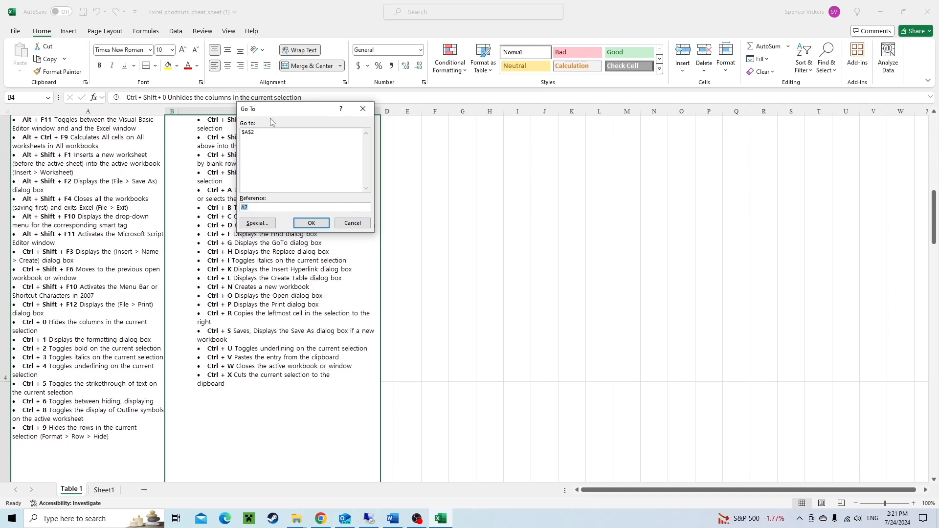
pyautogui.moveTo(277, 114); pyautogui.dragTo(429, 163)
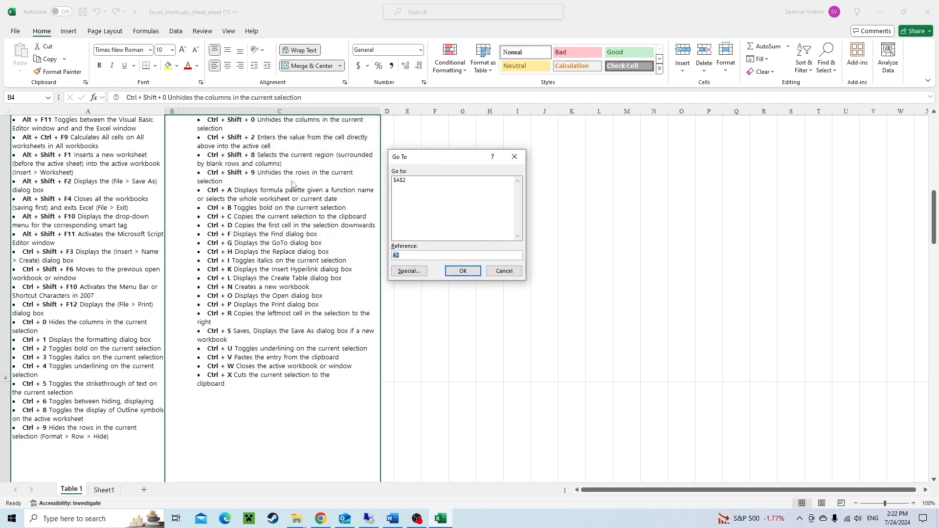
pyautogui.click(504, 272)
# Open the Find and Replace dialog, switch between its Find and Replace pages, and close it.
pyautogui.hotkey('ctrl', 'f')
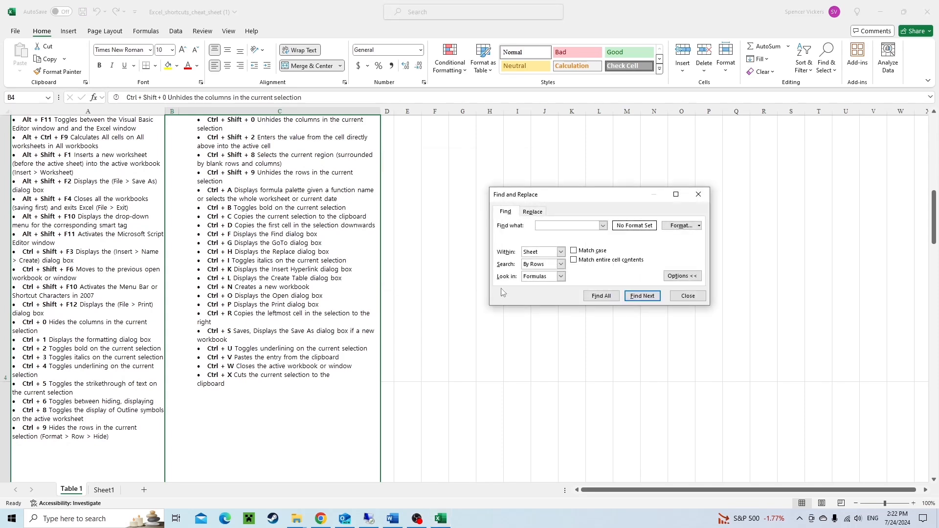
pyautogui.moveTo(562, 196); pyautogui.dragTo(484, 184)
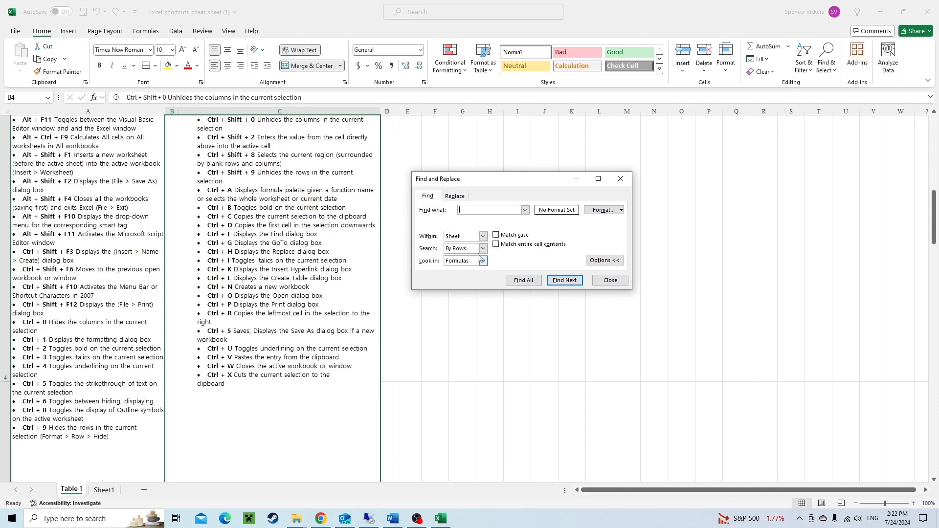
pyautogui.press('Escape')
pyautogui.hotkey('ctrl', 'h')
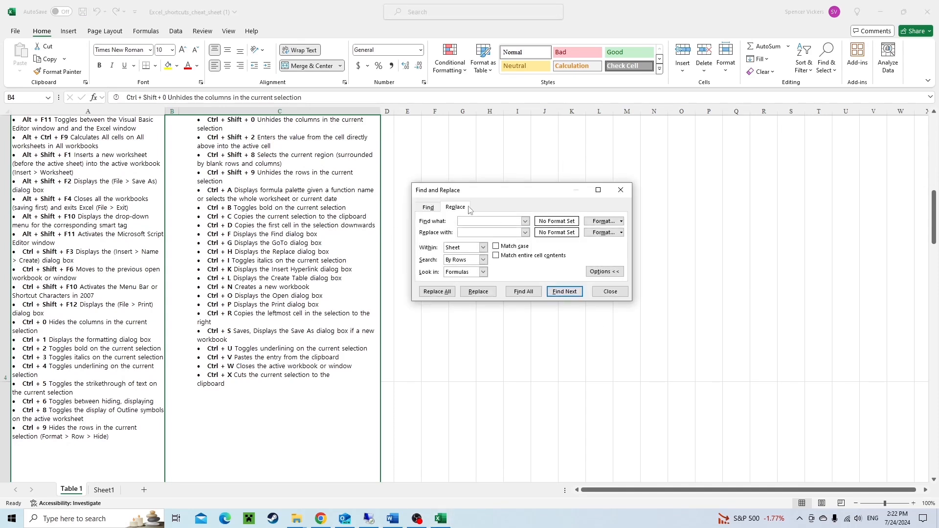
pyautogui.click(431, 207)
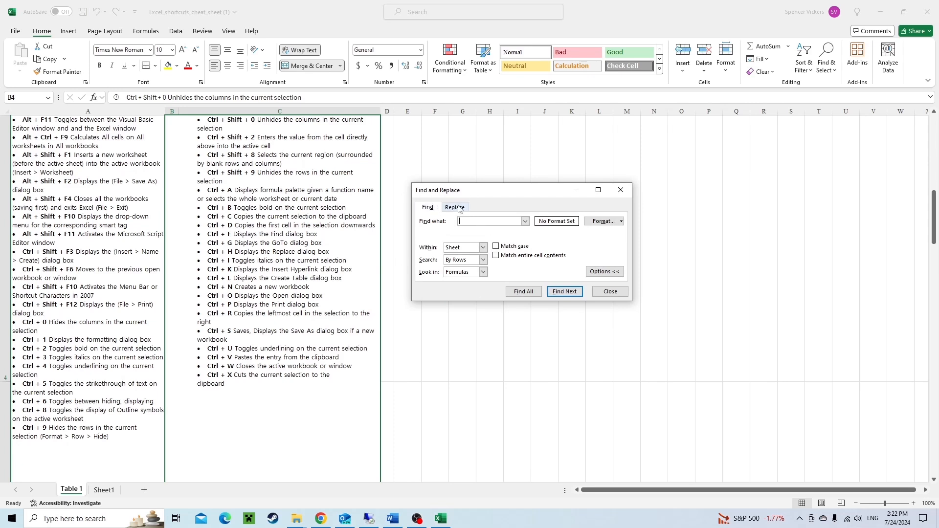
pyautogui.click(460, 209)
pyautogui.click(431, 209)
pyautogui.click(451, 209)
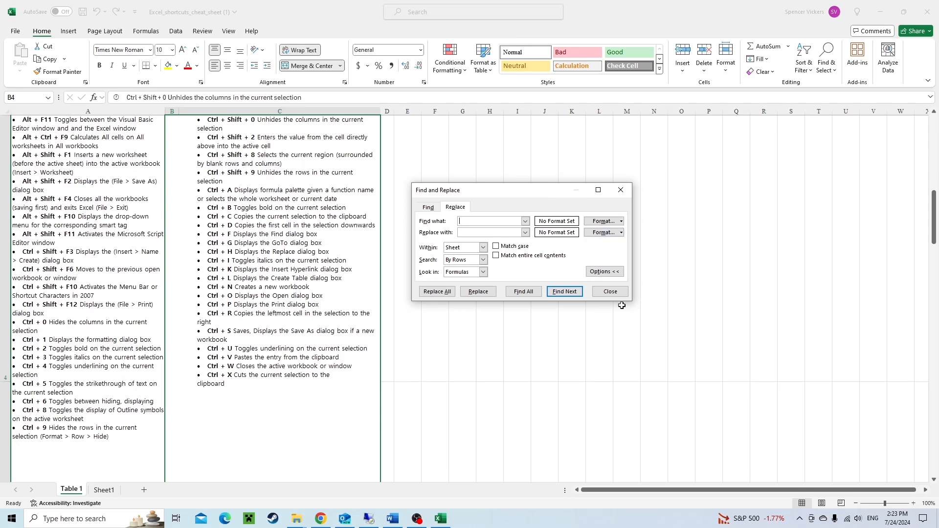
pyautogui.click(611, 292)
# Open the Insert Hyperlink dialog and cancel it.
pyautogui.hotkey('ctrl', 'k')
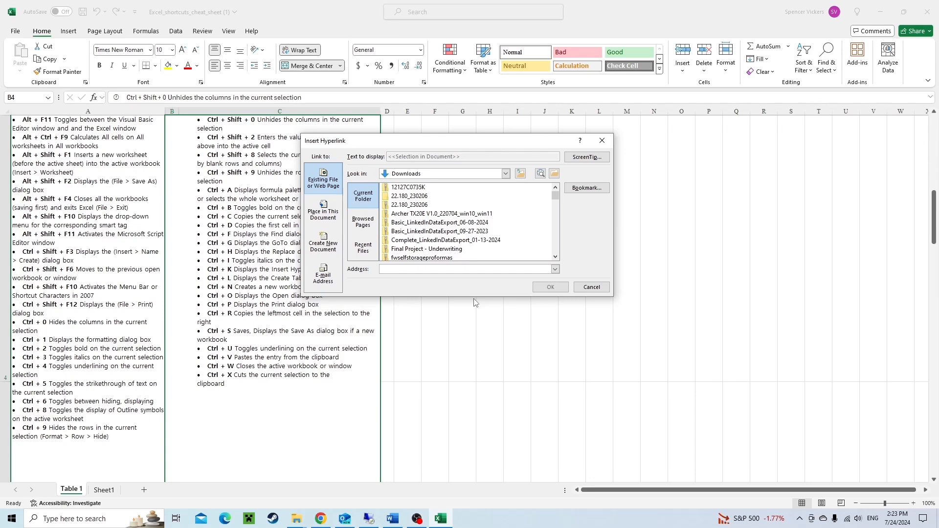
pyautogui.click(591, 287)
# On Sheet1, enter LinkedIn in cell K8.
pyautogui.click(104, 490)
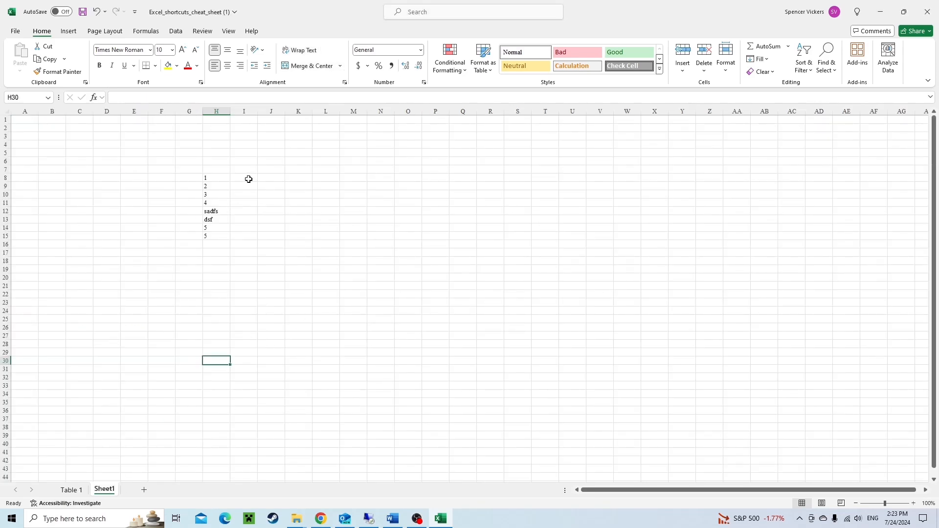
pyautogui.click(299, 178)
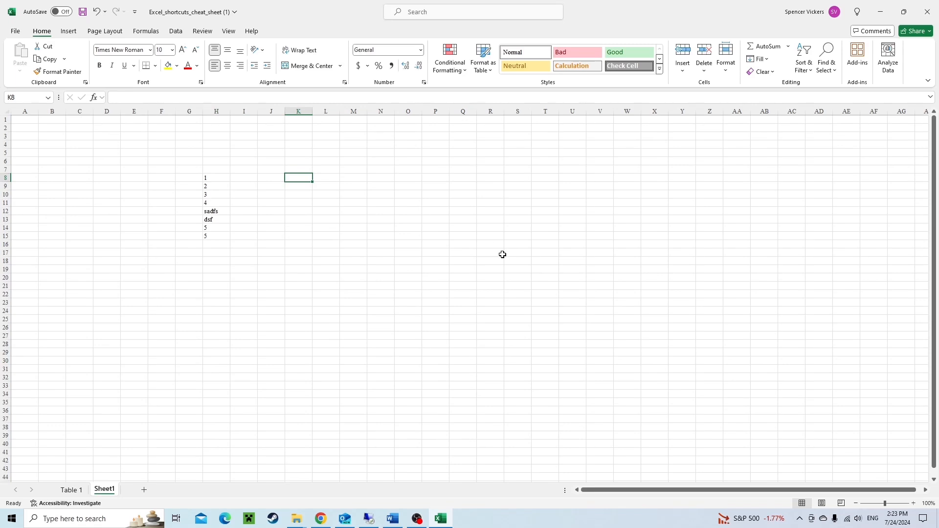
pyautogui.write('LinkedIn')
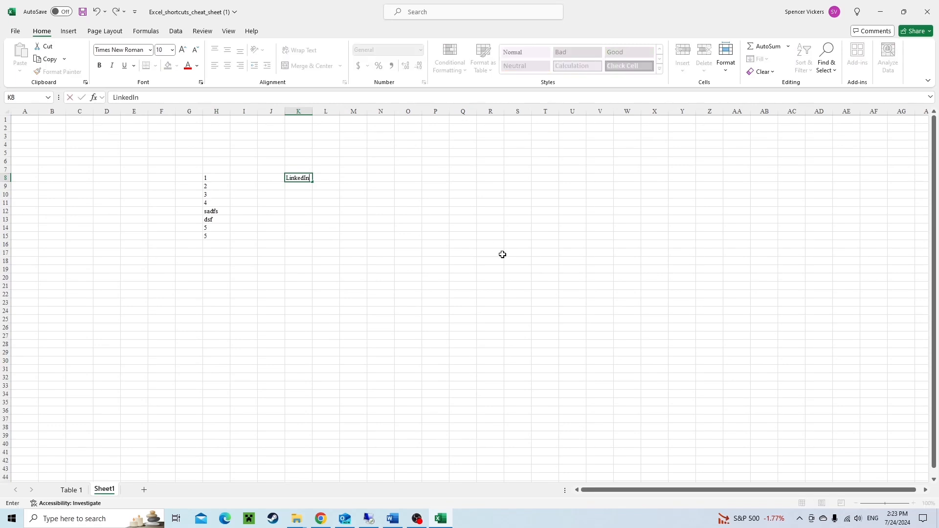
pyautogui.hotkey('ctrl', 'Return')
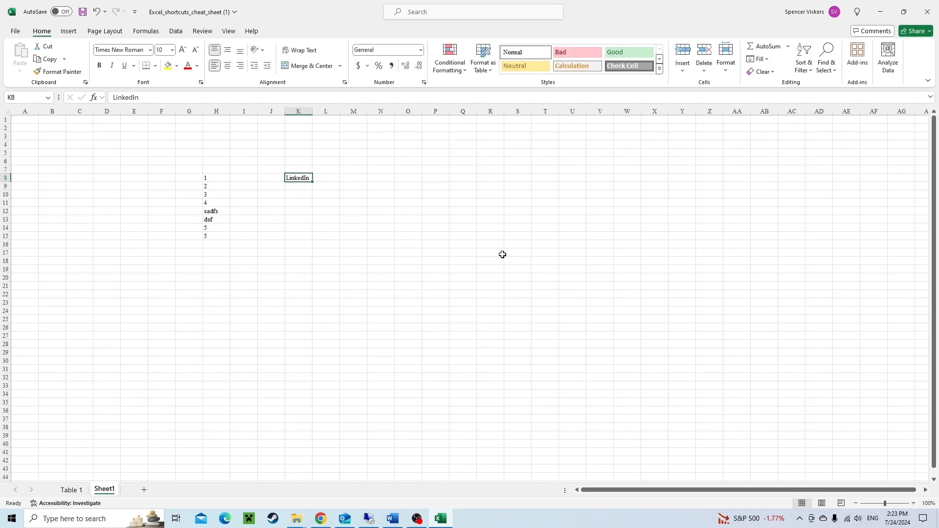
# Switch to the browser, open The Fractional Analyst company page on LinkedIn in a new tab, and copy its URL.
pyautogui.click(328, 524)
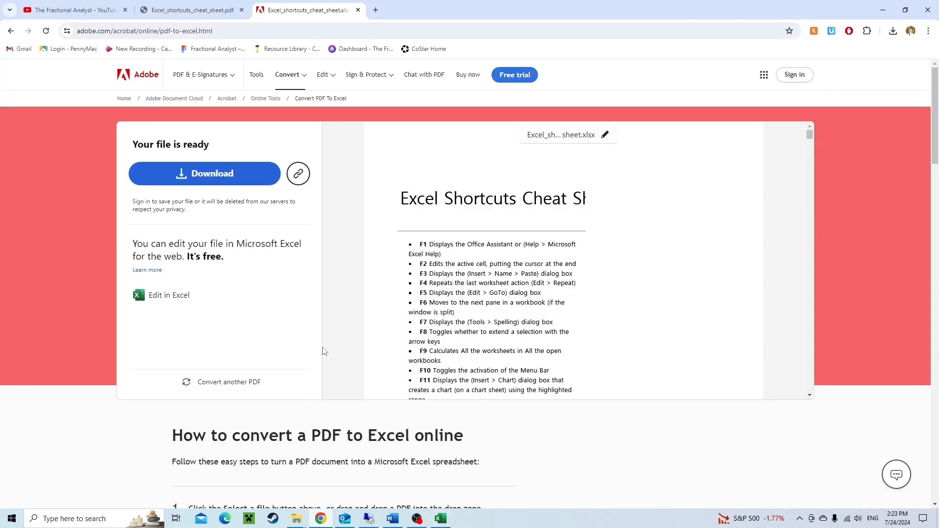
pyautogui.hotkey('ctrl', 't')
pyautogui.write('lin')
pyautogui.press('Return')
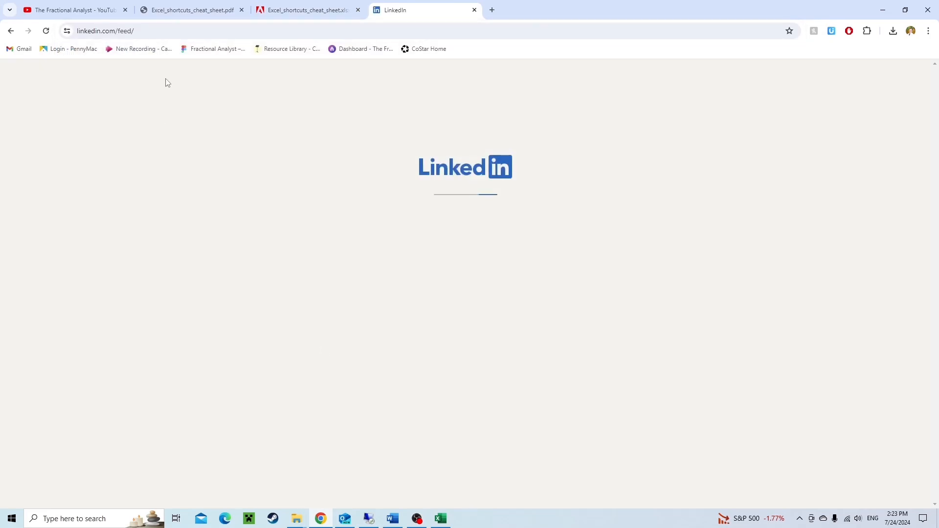
pyautogui.click(639, 73)
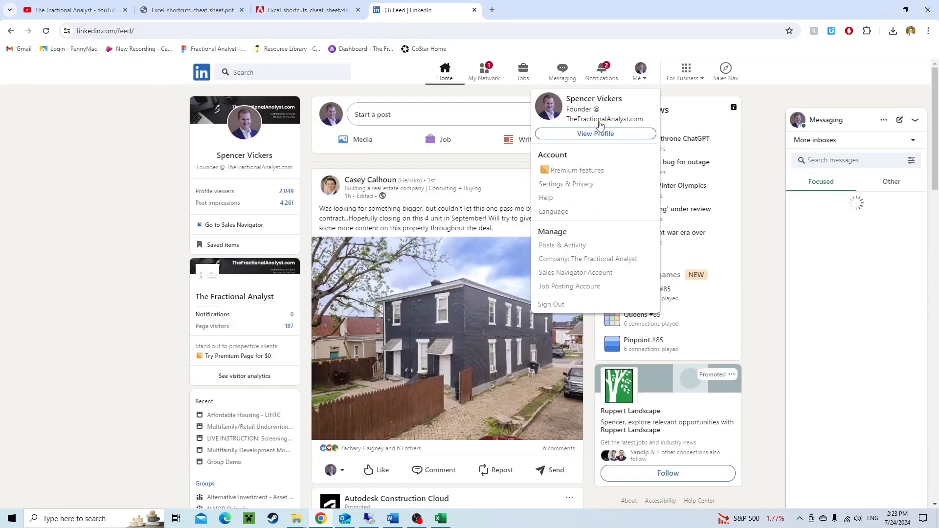
pyautogui.click(587, 259)
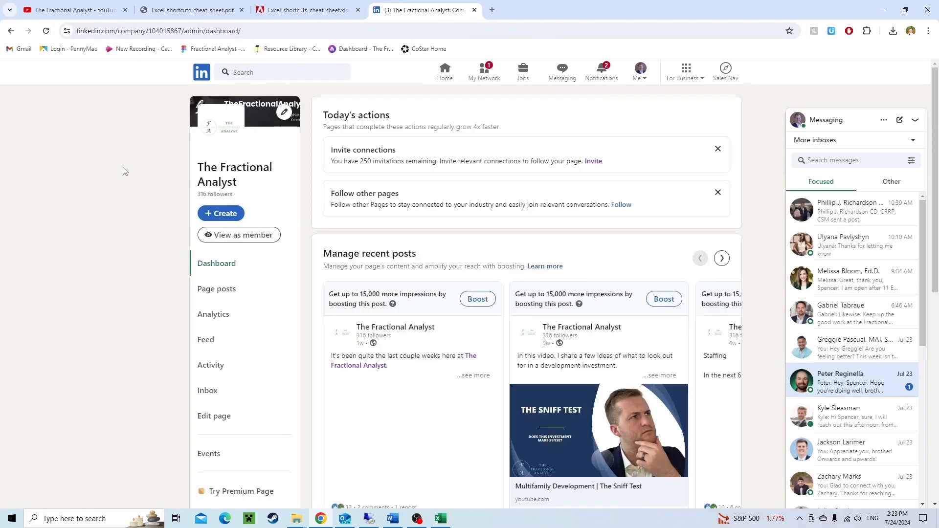
pyautogui.click(262, 236)
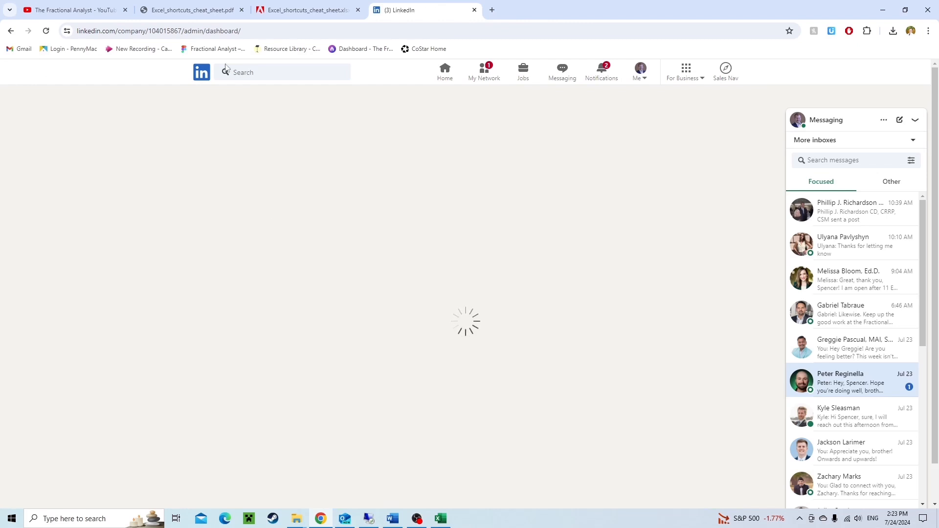
pyautogui.click(231, 30)
pyautogui.click(239, 31)
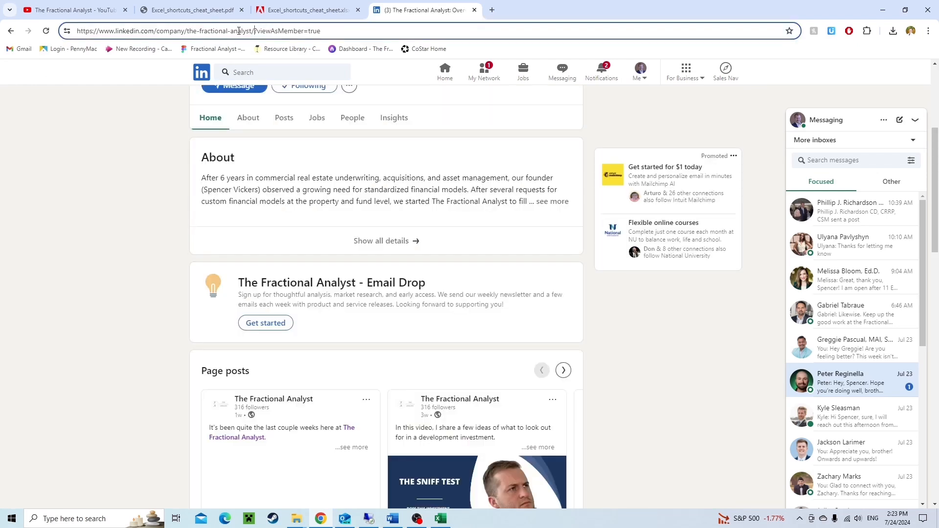
pyautogui.moveTo(254, 31); pyautogui.dragTo(73, 34)
pyautogui.hotkey('ctrl', 'c')
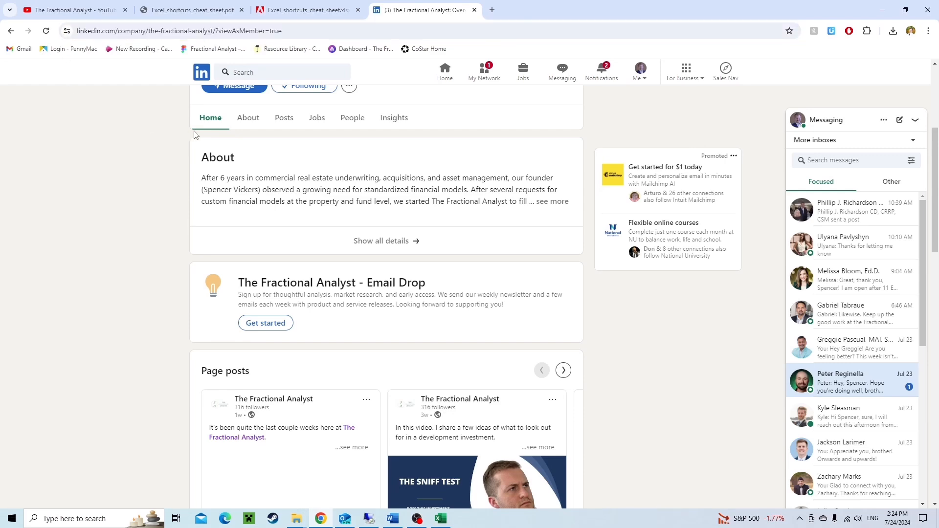
# Back in Excel, hyperlink cell K8 to the copied LinkedIn company page URL.
pyautogui.hotkey('alt', 'Tab')
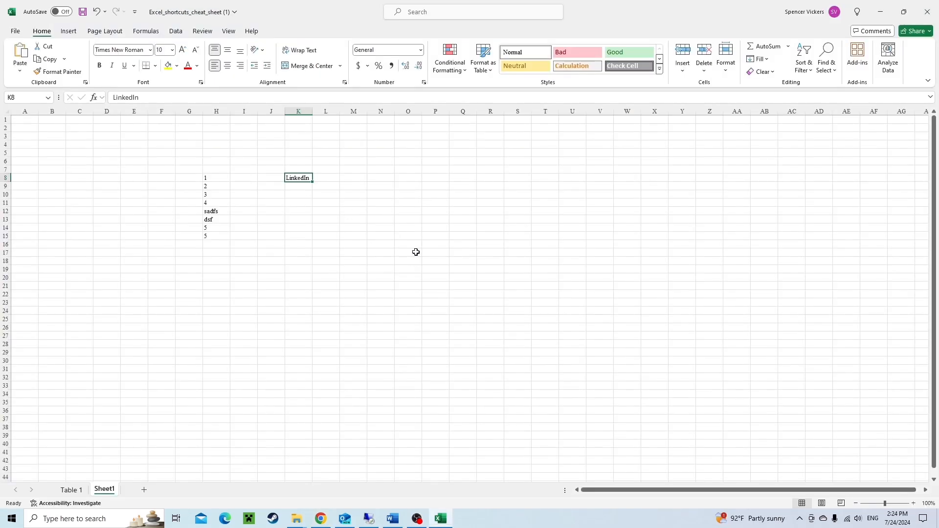
pyautogui.hotkey('ctrl', 'k')
pyautogui.hotkey('ctrl', 'v')
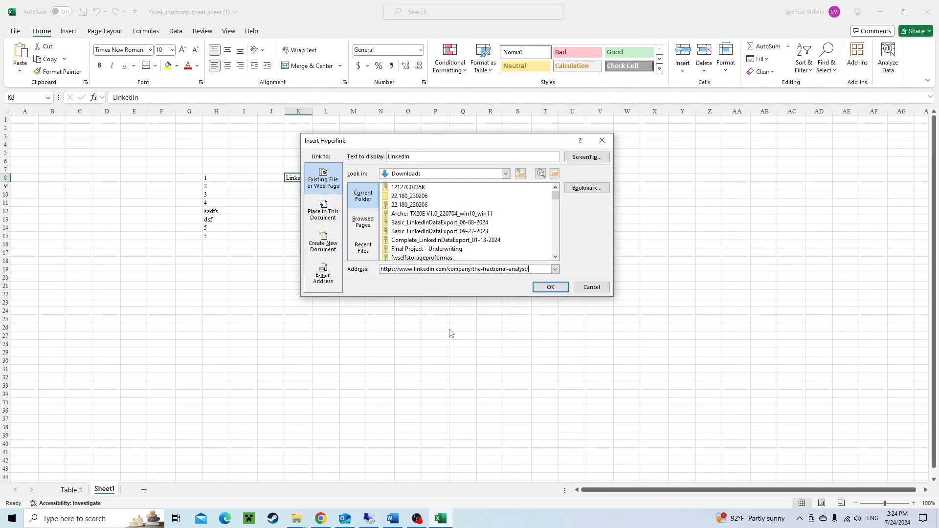
pyautogui.click(558, 292)
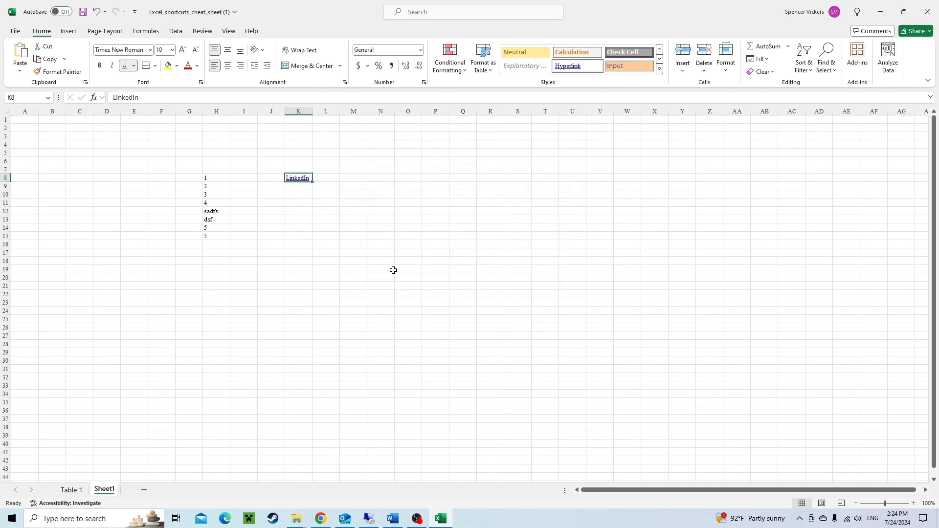
# Enter the values 1, 2 and 3 in cells H19 to H21.
pyautogui.click(392, 236)
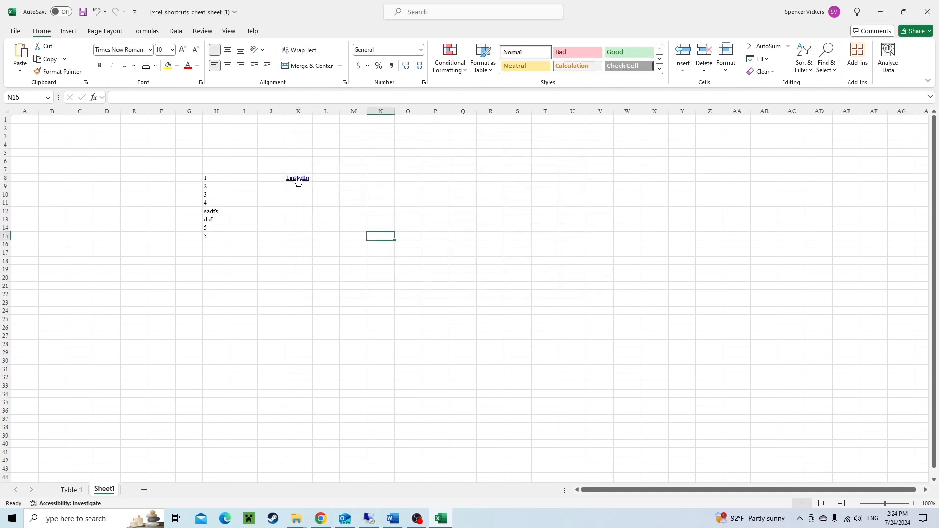
pyautogui.moveTo(296, 179)
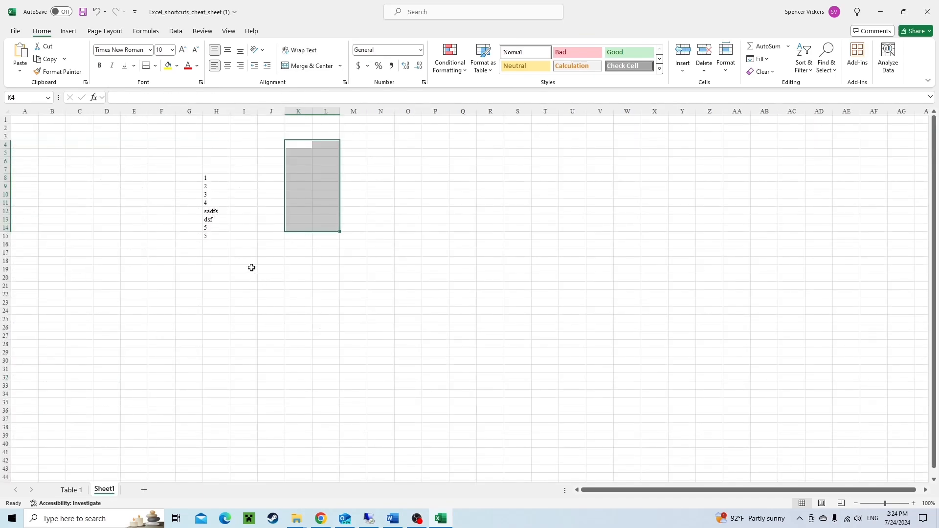
pyautogui.click(213, 270)
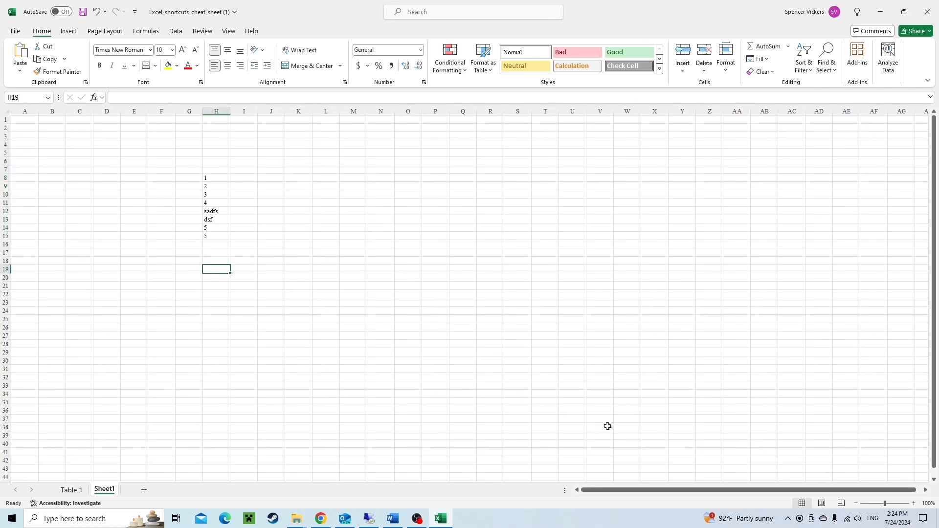
pyautogui.write('1')
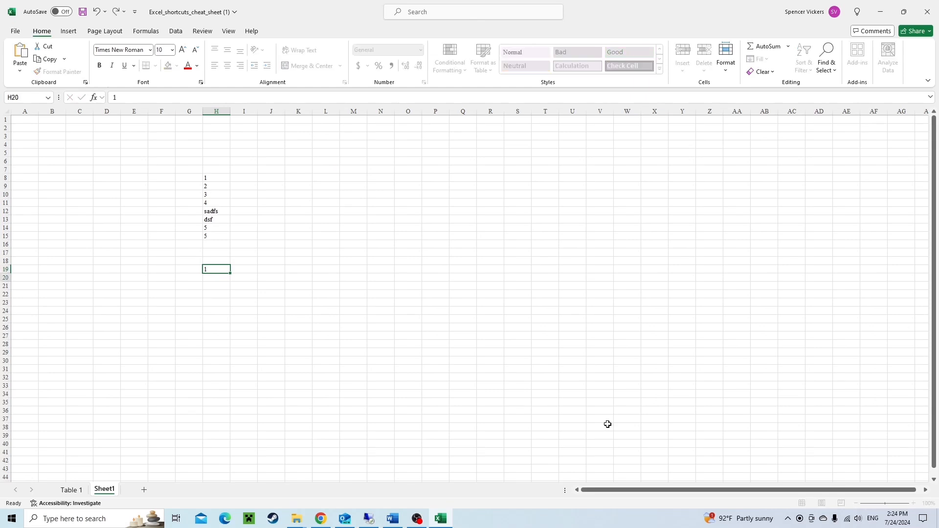
pyautogui.press('Return')
pyautogui.write('2')
pyautogui.press('Return')
pyautogui.write('3')
pyautogui.press('Return')
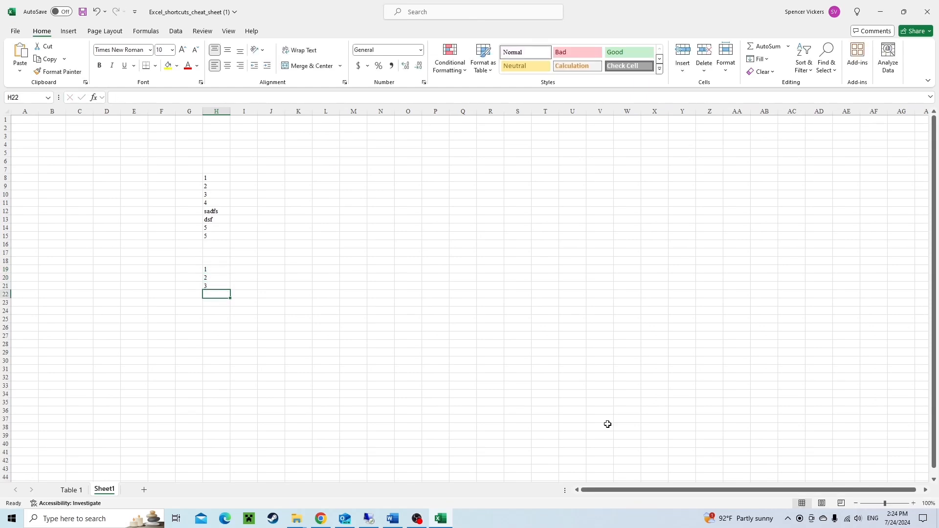
pyautogui.press('Return')
# Enter a SUM formula in H23 that totals the range H19:H22.
pyautogui.write('=SUM(')
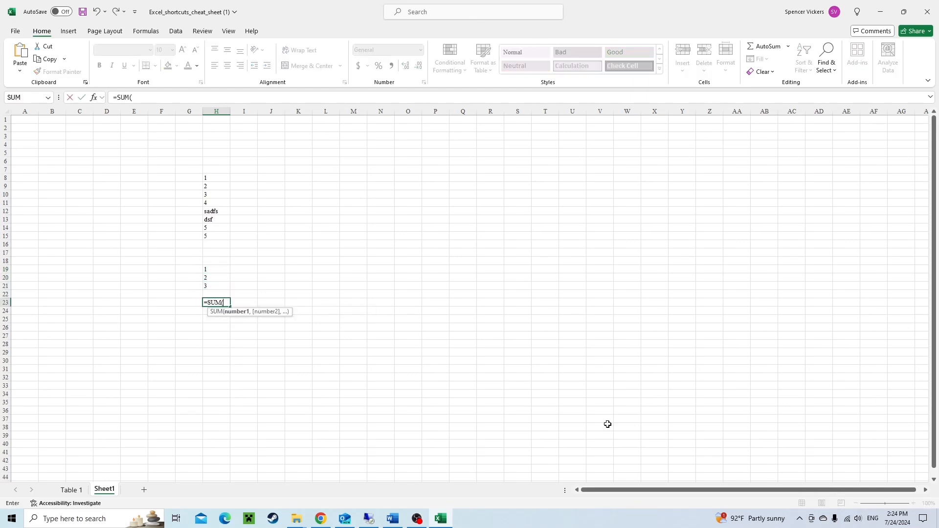
pyautogui.press('Up')
pyautogui.hotkey('shift', 'Up')
pyautogui.hotkey('shift', 'Up')
pyautogui.hotkey('shift', 'Up')
pyautogui.press('Return')
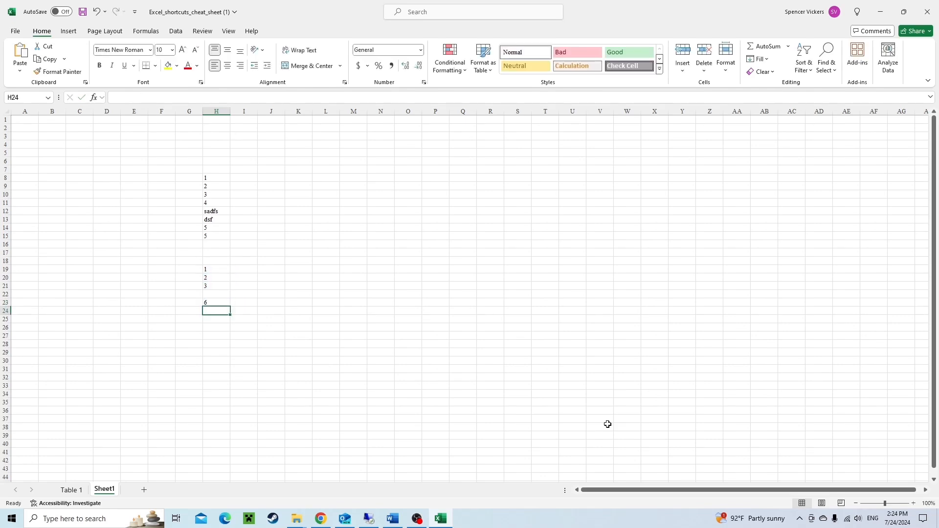
# Clear the SUM formula in H23 and insert an AutoSum totalling H19:H21 in H22.
pyautogui.press('Up')
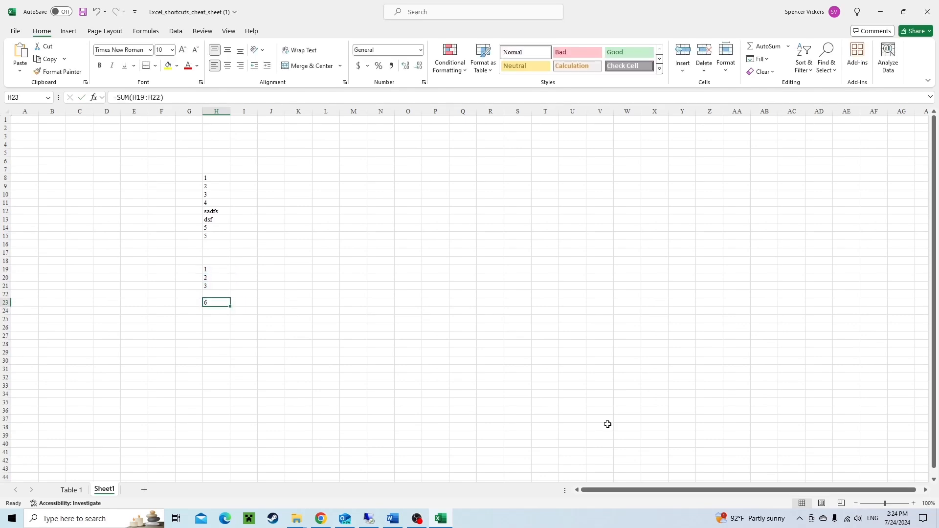
pyautogui.press('Delete')
pyautogui.press('Up')
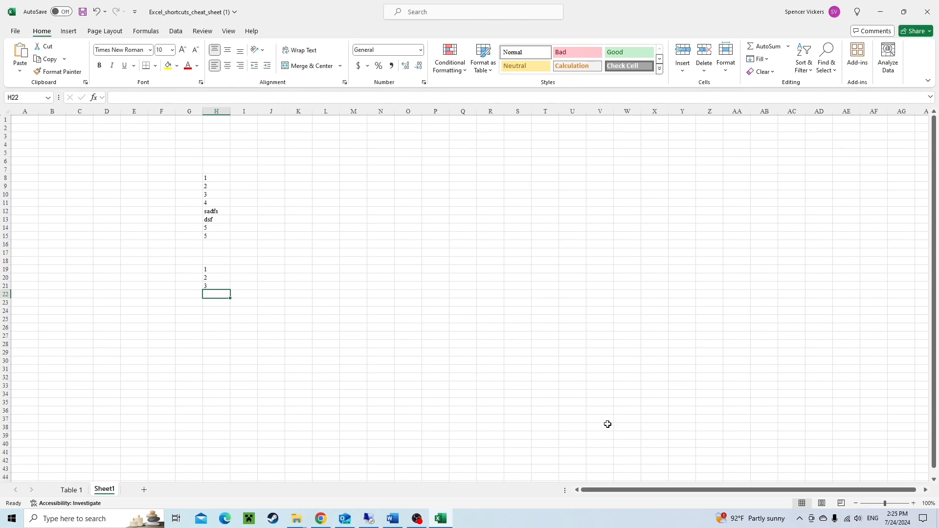
pyautogui.hotkey('alt', '=')
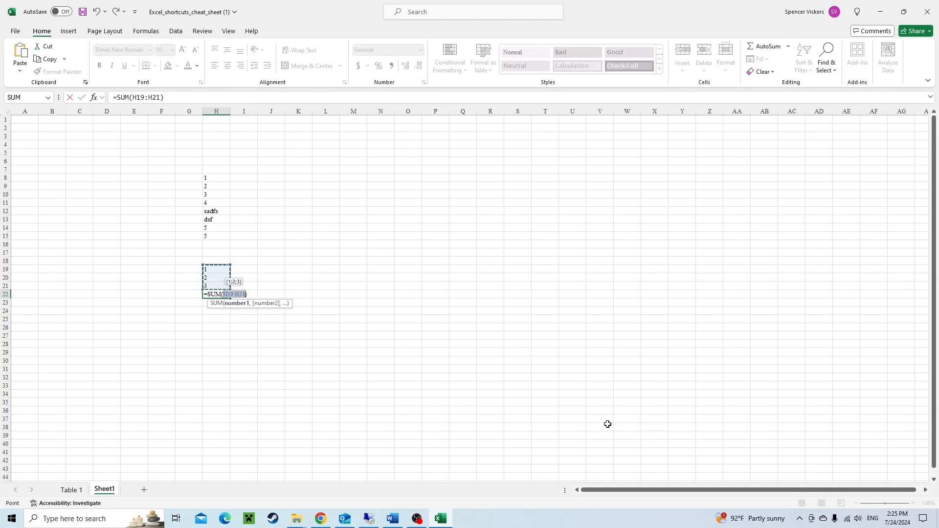
pyautogui.hotkey('ctrl', 'Return')
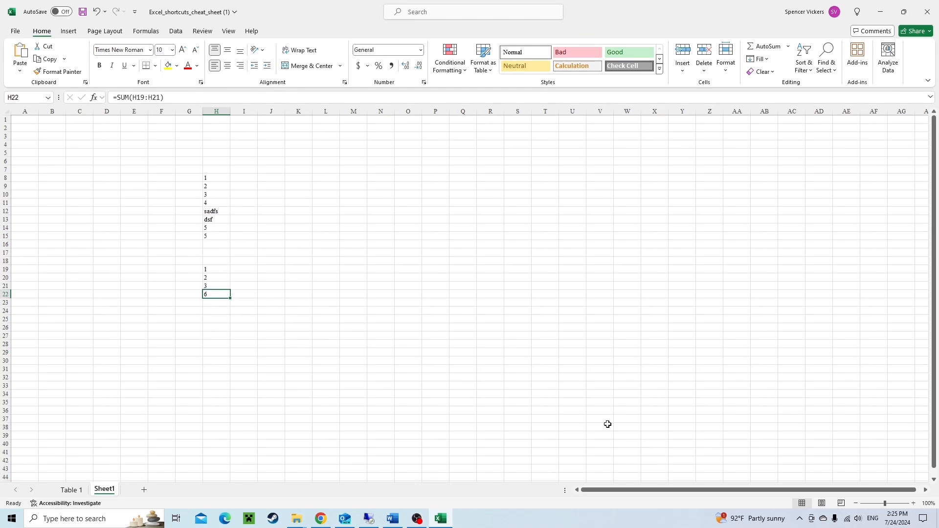
# Extend the selection from H22 rightward along row 22, then shrink it back to H22.
pyautogui.hotkey('shift', 'Right')
pyautogui.hotkey('shift', 'Right')
pyautogui.hotkey('shift', 'Right')
pyautogui.hotkey('shift', 'Right')
pyautogui.hotkey('shift', 'Right')
pyautogui.hotkey('shift', 'Right')
pyautogui.hotkey('shift', 'Right')
pyautogui.hotkey('shift', 'Right')
pyautogui.hotkey('shift', 'Right')
pyautogui.hotkey('shift', 'Right')
pyautogui.hotkey('shift', 'Right')
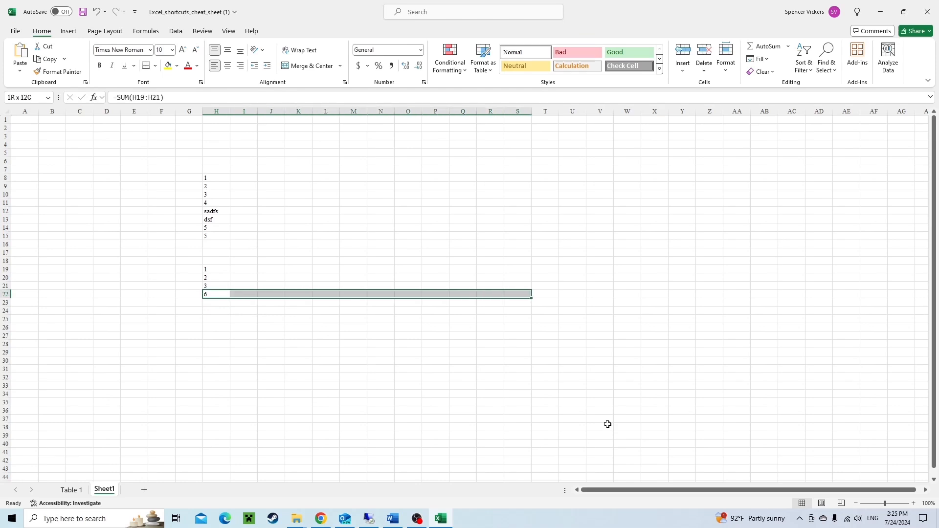
pyautogui.hotkey('shift', 'Right')
pyautogui.hotkey('shift', 'Right')
pyautogui.hotkey('shift', 'Right')
pyautogui.hotkey('shift', 'Left')
pyautogui.hotkey('shift', 'Left')
pyautogui.hotkey('shift', 'Left')
pyautogui.hotkey('shift', 'Left')
pyautogui.hotkey('shift', 'Left')
pyautogui.hotkey('shift', 'Left')
pyautogui.hotkey('shift', 'Left')
pyautogui.hotkey('shift', 'Left')
pyautogui.hotkey('shift', 'Left')
pyautogui.hotkey('shift', 'Left')
pyautogui.hotkey('shift', 'Left')
pyautogui.hotkey('shift', 'Left')
pyautogui.hotkey('shift', 'Left')
pyautogui.hotkey('shift', 'Left')
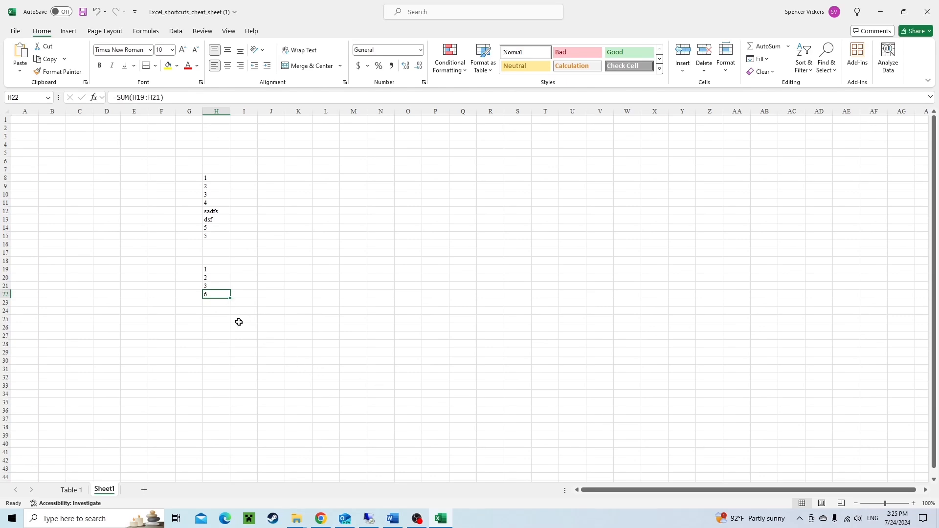
# Try copying H22's SUM formula across row 22 to U22, check the copied formulas, and undo the fill.
pyautogui.moveTo(230, 298); pyautogui.dragTo(592, 295)
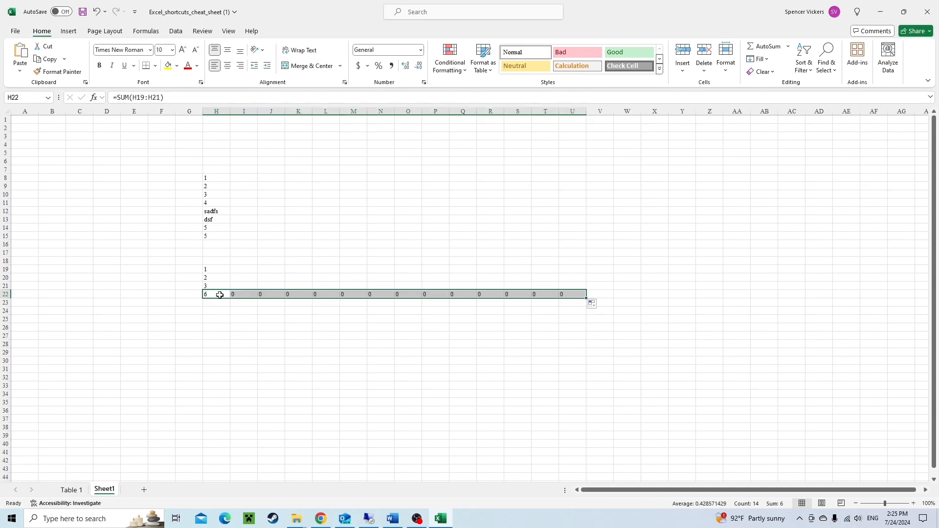
pyautogui.click(245, 294)
pyautogui.press('F2')
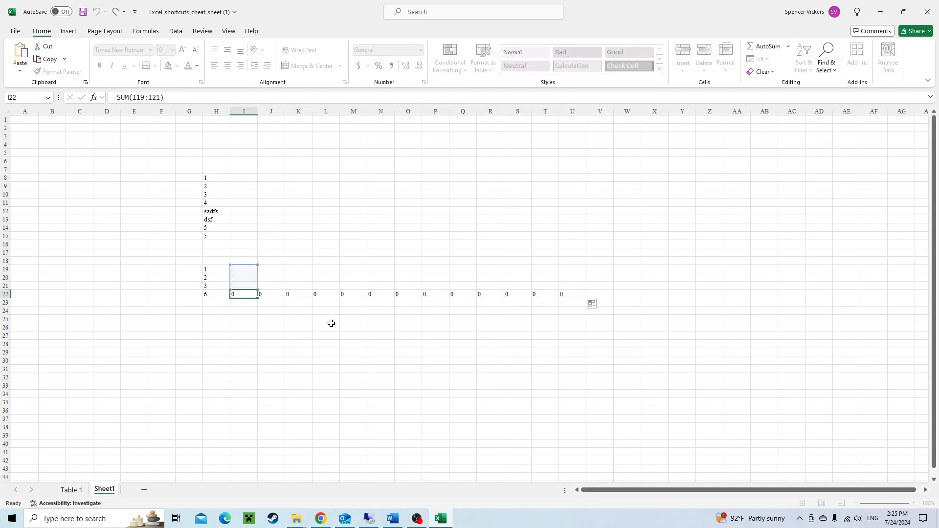
pyautogui.press('Tab')
pyautogui.press('Tab')
pyautogui.press('F2')
pyautogui.press('Escape')
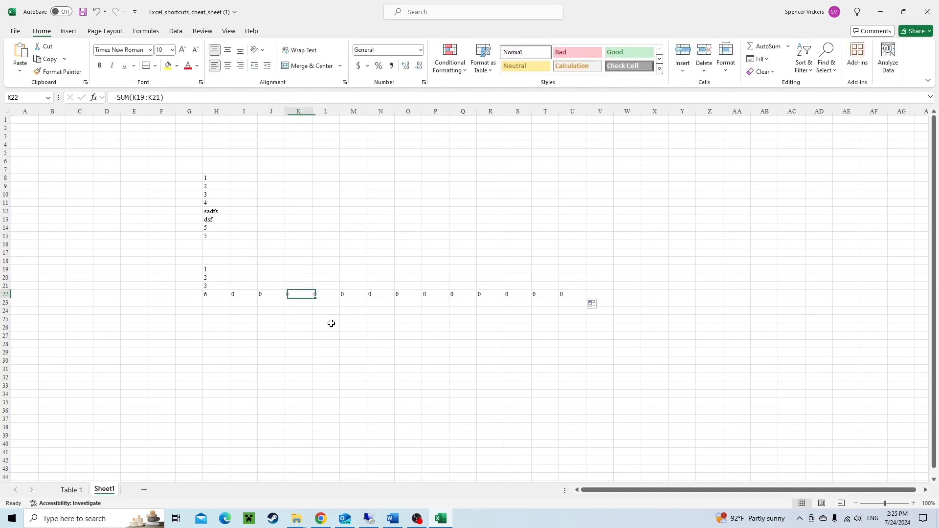
pyautogui.press('Left')
pyautogui.press('Left')
pyautogui.press('Left')
pyautogui.press('Left')
pyautogui.hotkey('ctrl', 'z')
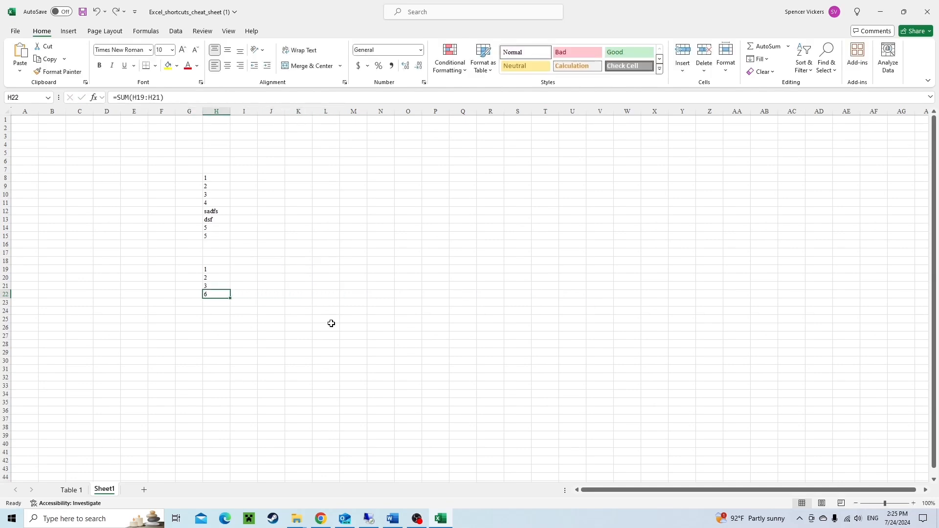
# Select W16:W26 and enter x into every selected cell at once.
pyautogui.press('Right')
pyautogui.press('Up')
pyautogui.press('Up')
pyautogui.press('Right')
pyautogui.press('Right')
pyautogui.press('Up')
pyautogui.press('Right')
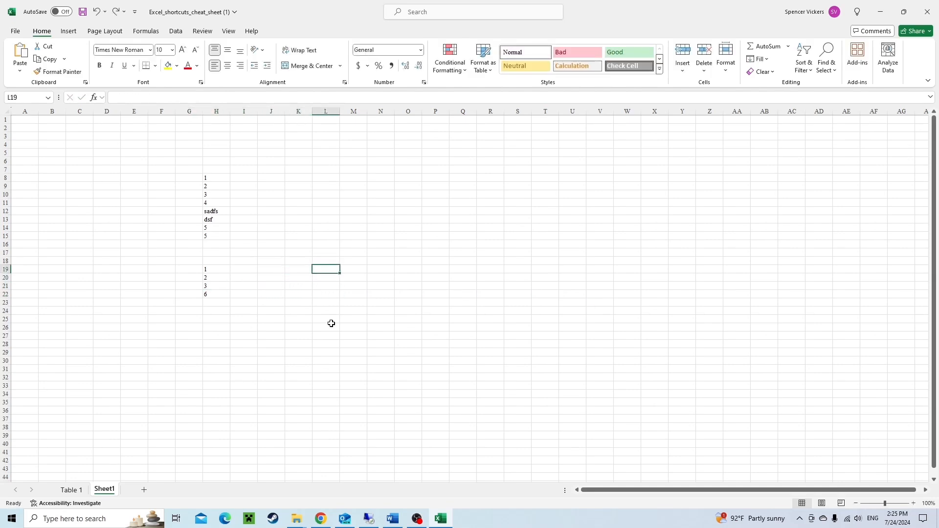
pyautogui.press('Right')
pyautogui.press('Right')
pyautogui.press('Right')
pyautogui.press('Right')
pyautogui.press('Right')
pyautogui.press('Right')
pyautogui.press('Right')
pyautogui.press('Right')
pyautogui.press('Right')
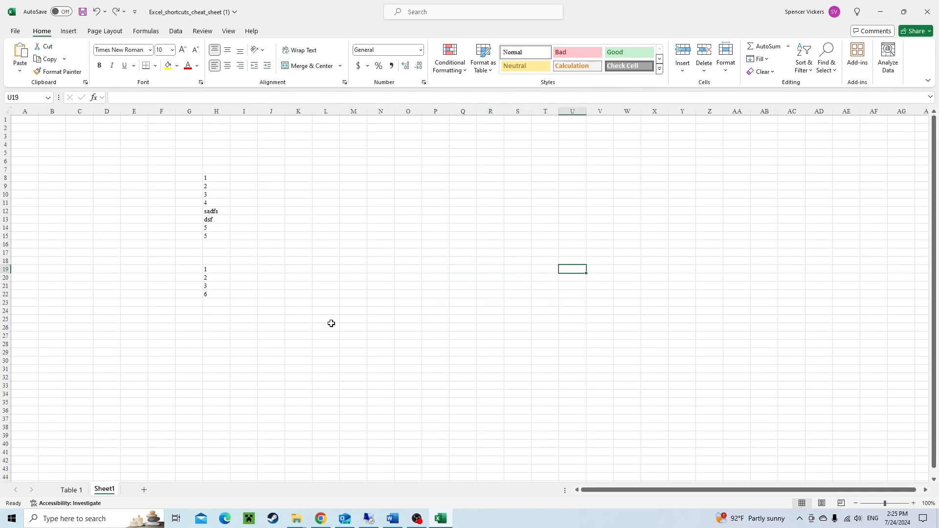
pyautogui.press('Right')
pyautogui.press('Right')
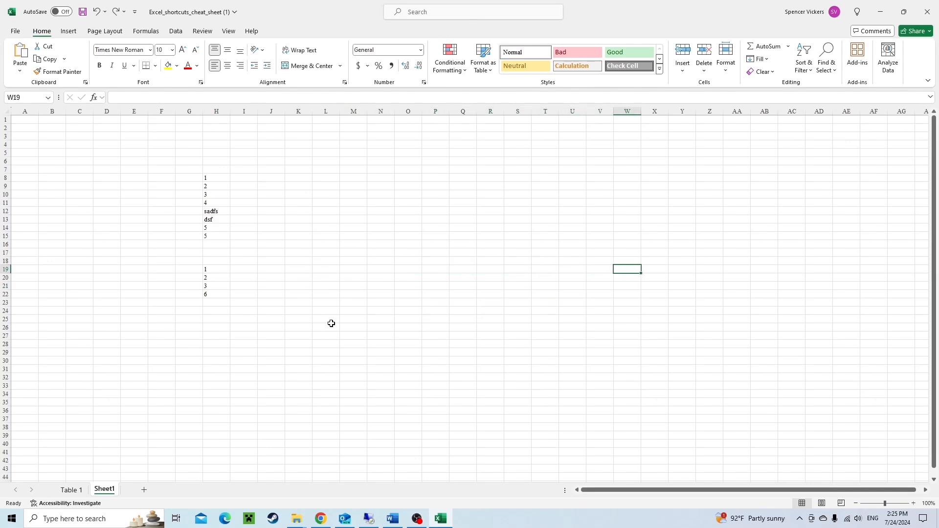
pyautogui.press('Up')
pyautogui.press('Up')
pyautogui.press('Up')
pyautogui.hotkey('shift', 'Down')
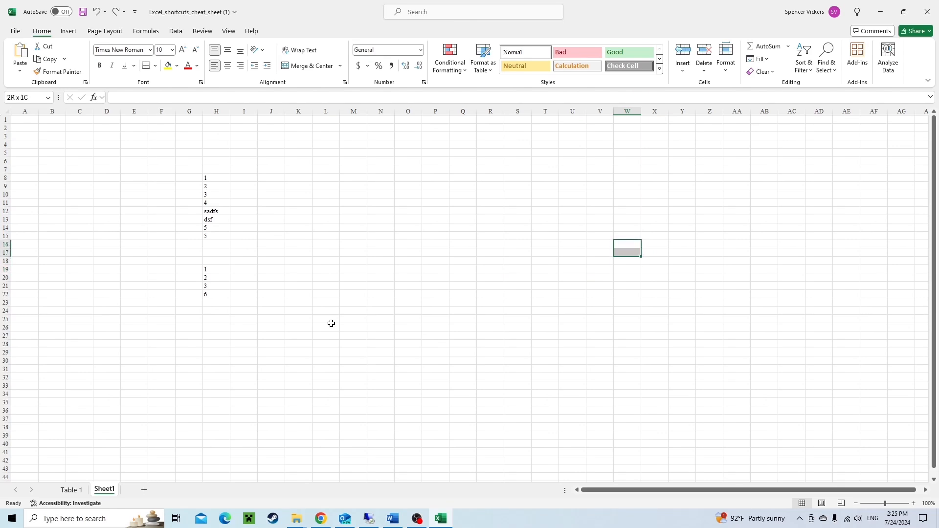
pyautogui.hotkey('shift', 'Down')
pyautogui.hotkey('shift', 'Down')
pyautogui.hotkey('shift', 'Down')
pyautogui.hotkey('shift', 'Down')
pyautogui.hotkey('shift', 'Down')
pyautogui.hotkey('shift', 'Down')
pyautogui.hotkey('shift', 'Down')
pyautogui.hotkey('shift', 'Down')
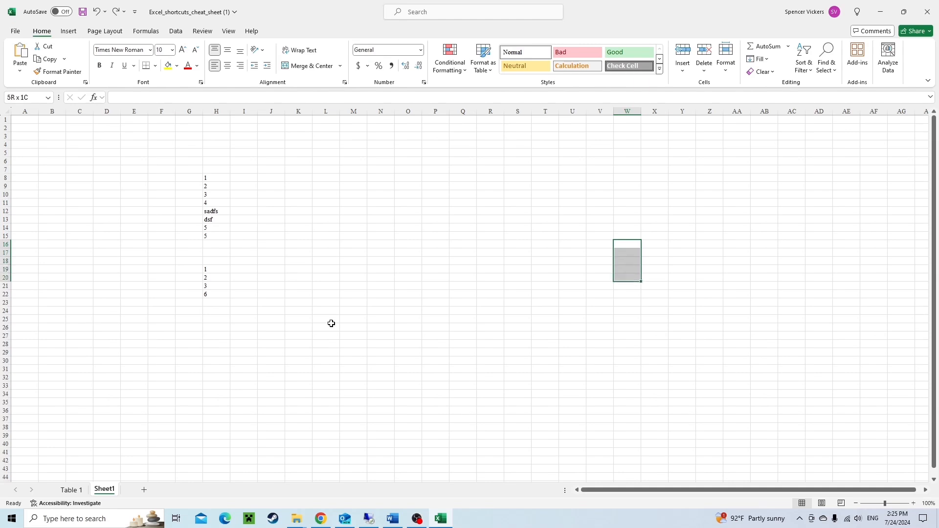
pyautogui.hotkey('shift', 'Down')
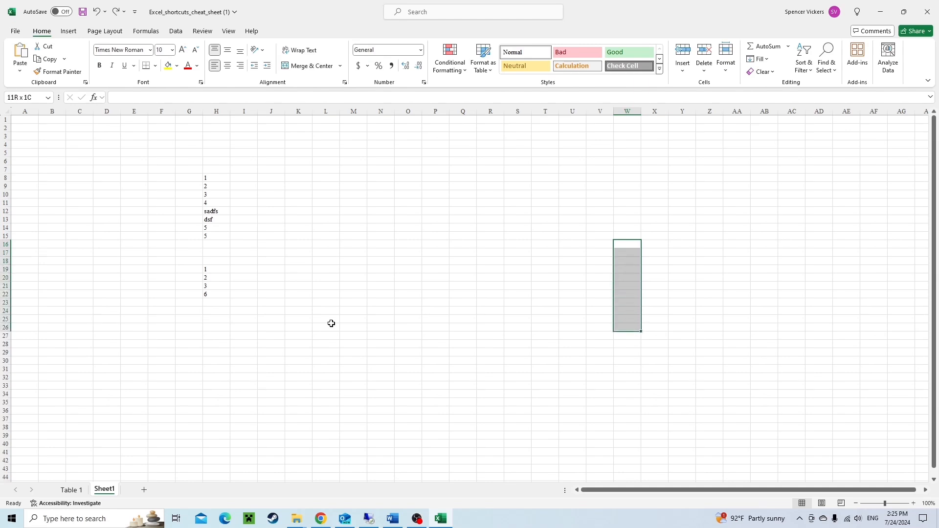
pyautogui.write('x')
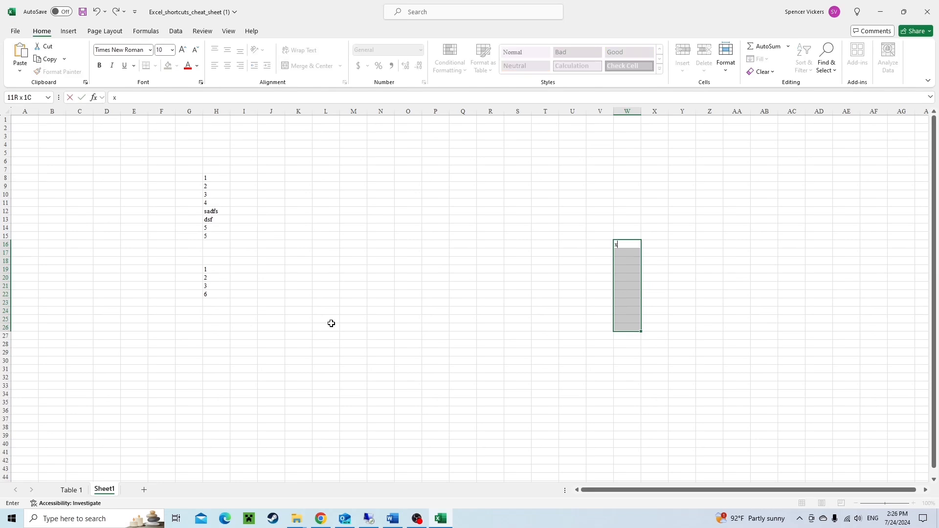
pyautogui.hotkey('ctrl', 'Return')
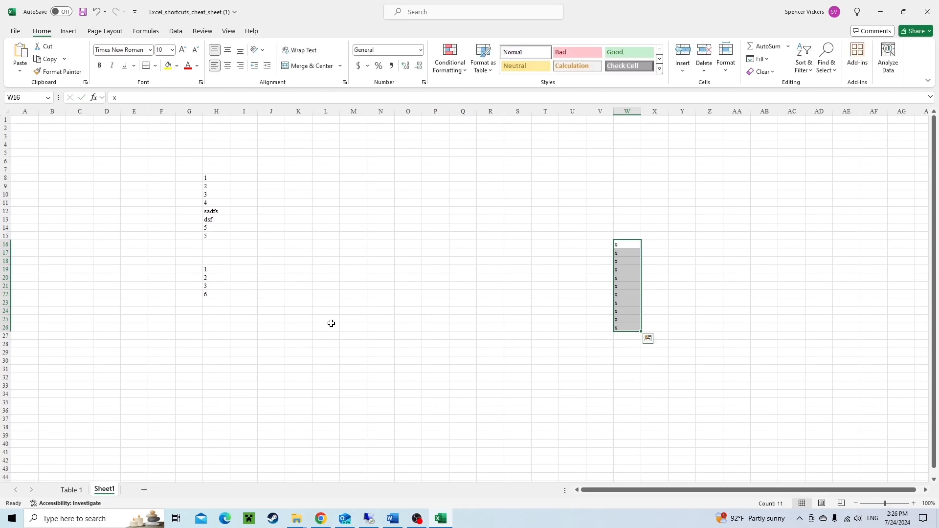
# Jump back and forth between the edges of the data blocks in columns H and W.
pyautogui.press('Down')
pyautogui.press('Down')
pyautogui.press('Down')
pyautogui.press('Down')
pyautogui.press('Down')
pyautogui.press('Down')
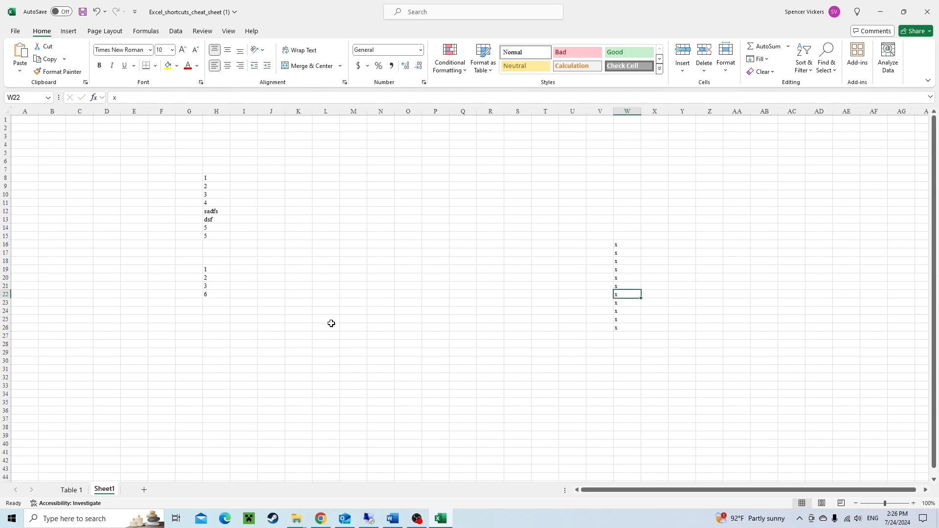
pyautogui.hotkey('ctrl', 'Left')
pyautogui.hotkey('ctrl', 'Right')
pyautogui.hotkey('ctrl', 'Left')
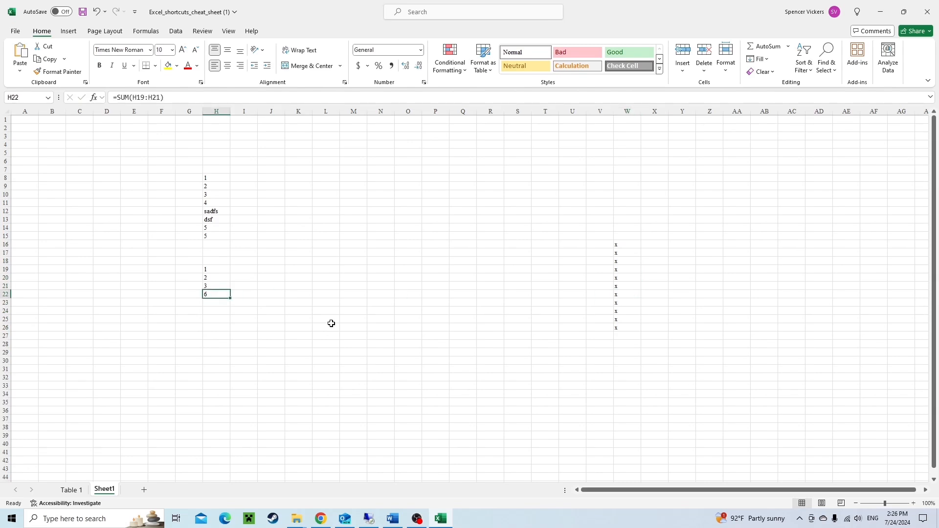
pyautogui.hotkey('ctrl', 'Right')
pyautogui.hotkey('ctrl', 'Left')
pyautogui.press('Right')
pyautogui.hotkey('ctrl', 'Right')
pyautogui.press('Up')
pyautogui.hotkey('ctrl', 'Left')
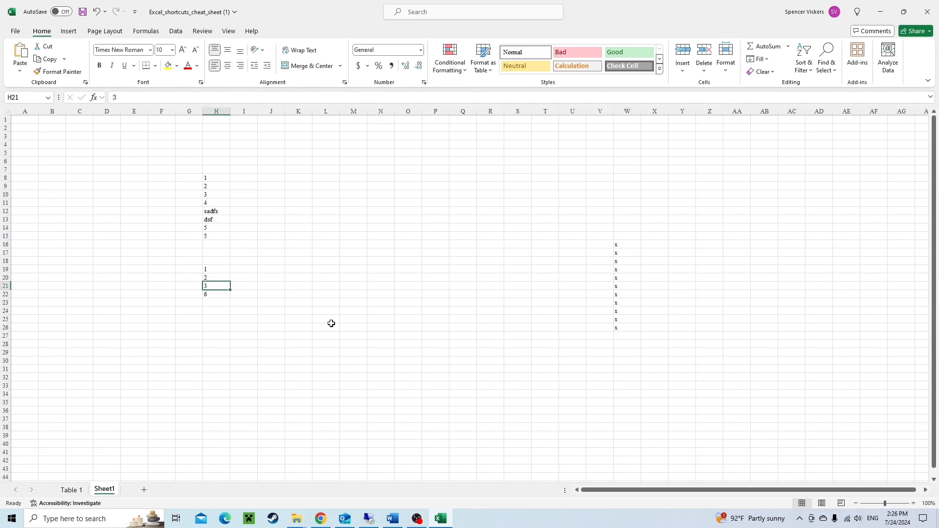
pyautogui.hotkey('ctrl', 'Right')
pyautogui.hotkey('ctrl', 'Left')
pyautogui.hotkey('ctrl', 'Right')
pyautogui.hotkey('ctrl', 'Left')
pyautogui.hotkey('ctrl', 'Right')
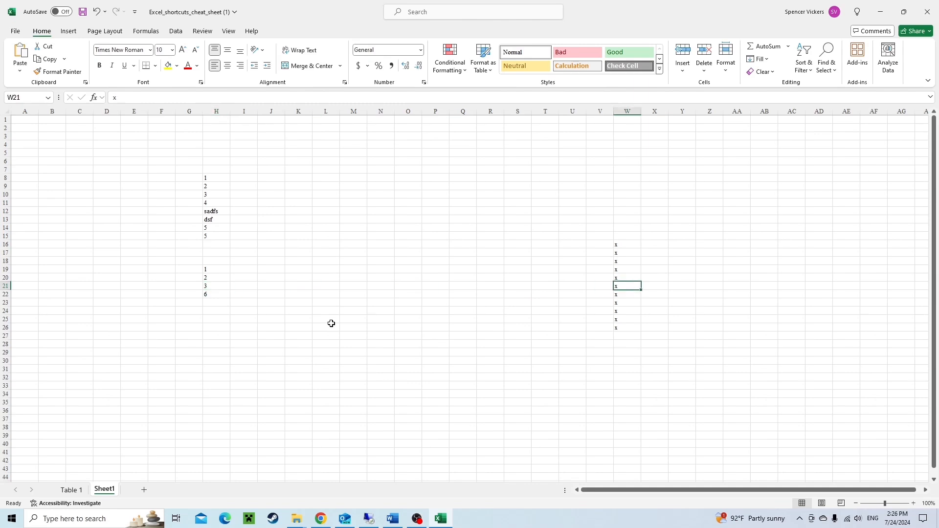
pyautogui.press('Up')
pyautogui.hotkey('ctrl', 'Left')
pyautogui.press('Up')
pyautogui.hotkey('ctrl', 'Right')
pyautogui.press('Down')
pyautogui.press('Down')
pyautogui.press('Down')
pyautogui.press('Down')
pyautogui.press('Up')
pyautogui.hotkey('ctrl', 'Left')
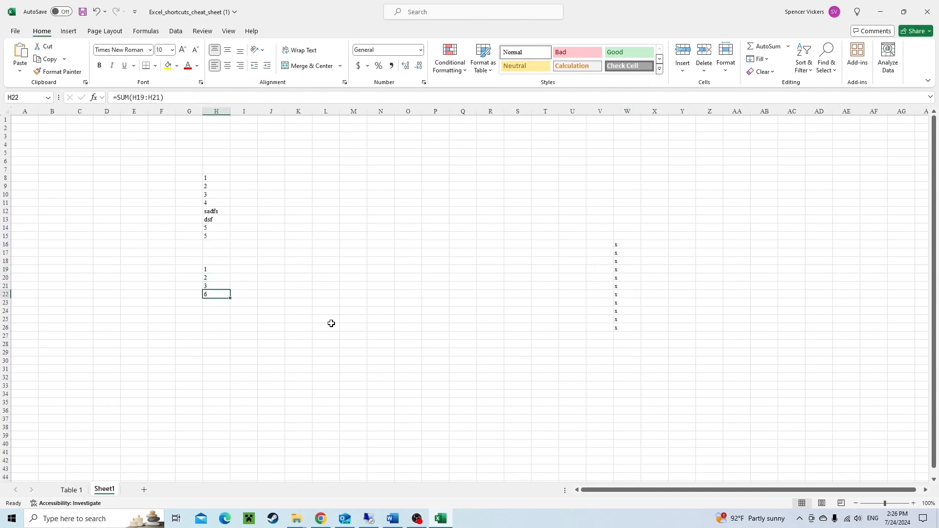
pyautogui.hotkey('ctrl', 'Right')
pyautogui.hotkey('ctrl', 'Left')
pyautogui.hotkey('ctrl', 'Right')
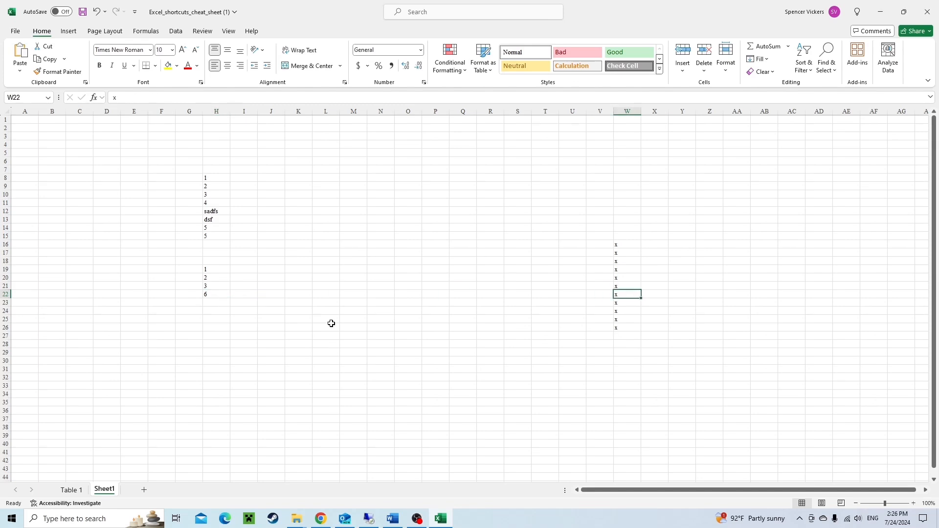
pyautogui.hotkey('ctrl', 'Left')
pyautogui.hotkey('ctrl', 'Right')
pyautogui.press('Up')
pyautogui.hotkey('ctrl', 'Left')
pyautogui.hotkey('ctrl', 'Right')
pyautogui.hotkey('ctrl', 'Left')
pyautogui.hotkey('ctrl', 'Right')
pyautogui.hotkey('ctrl', 'Up')
pyautogui.hotkey('ctrl', 'Down')
pyautogui.hotkey('ctrl', 'Up')
pyautogui.press('Down')
pyautogui.press('Down')
pyautogui.press('Down')
pyautogui.press('Down')
pyautogui.hotkey('ctrl', 'Left')
pyautogui.hotkey('ctrl', 'Down')
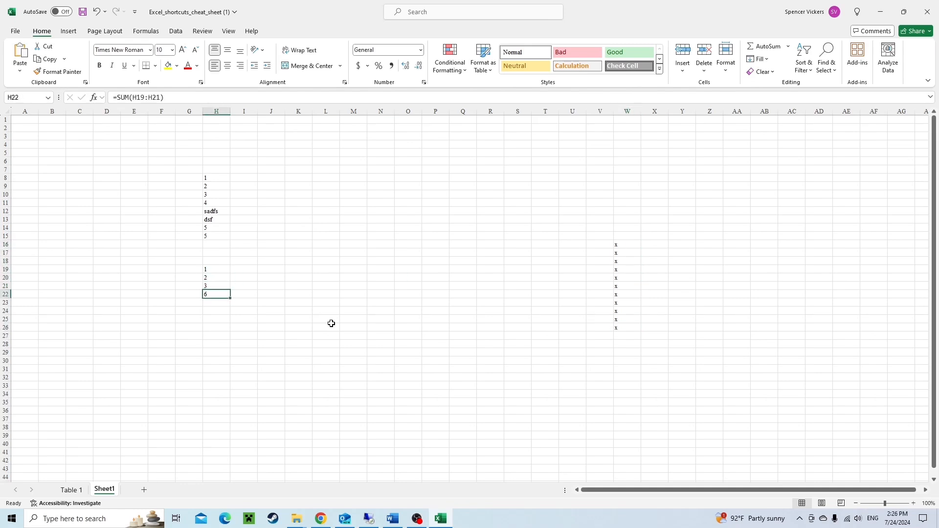
pyautogui.press('Up')
pyautogui.press('Up')
pyautogui.press('Up')
# Enter the formula =RANDBETWEEN(1,100) in cell I19.
pyautogui.press('Right')
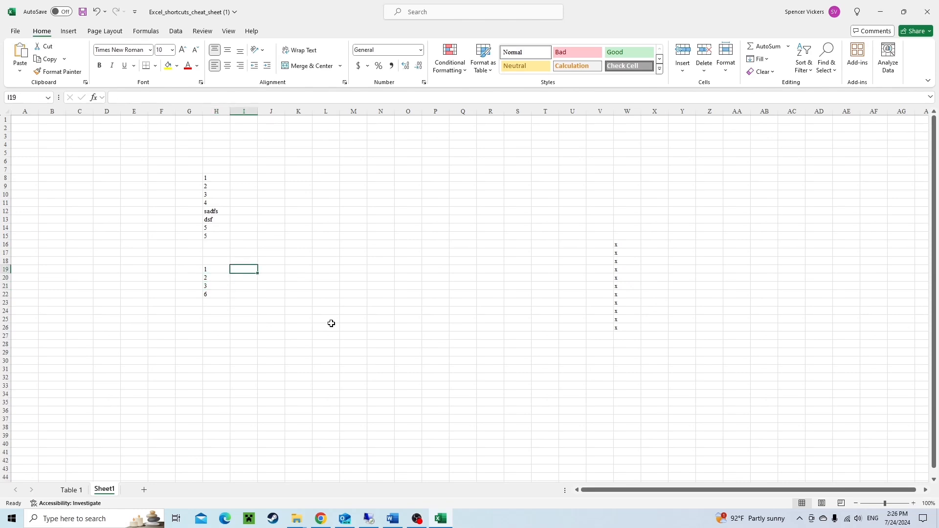
pyautogui.write('=rand')
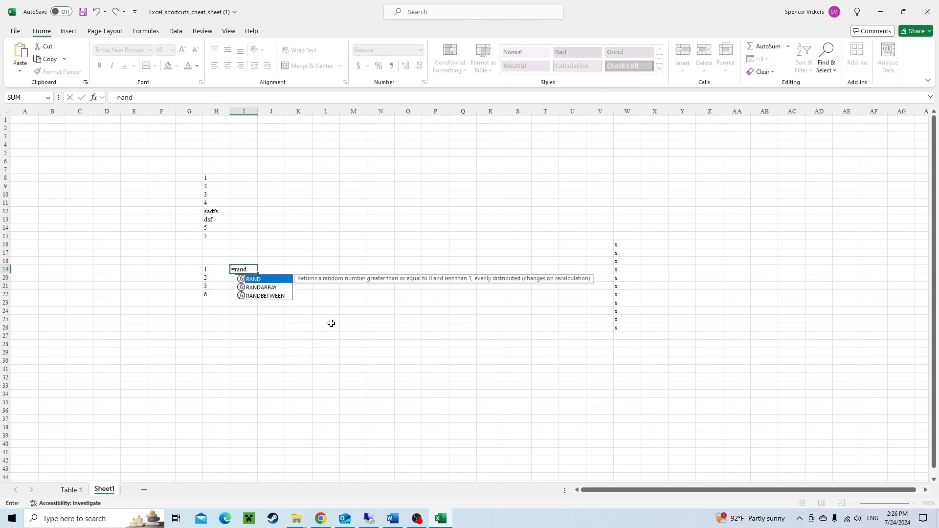
pyautogui.press('Down')
pyautogui.press('Down')
pyautogui.press('Tab')
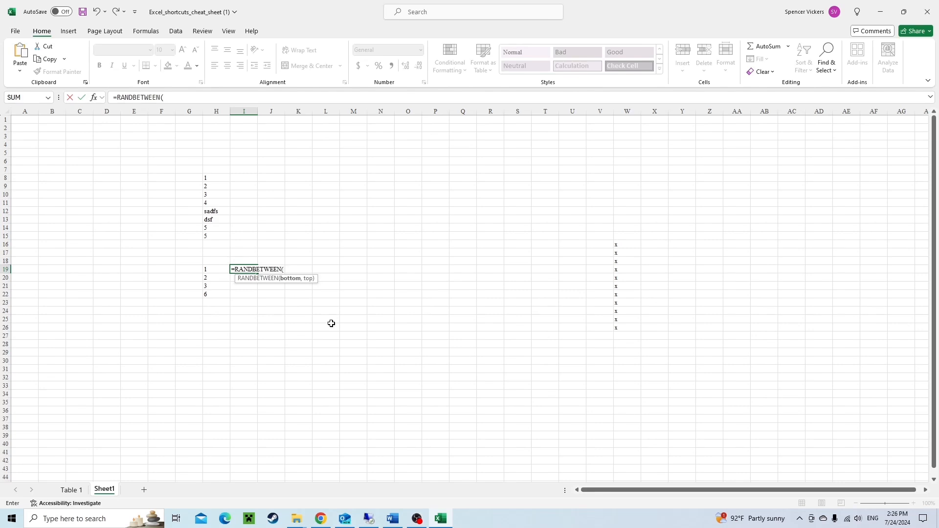
pyautogui.write('1,100)')
pyautogui.press('Return')
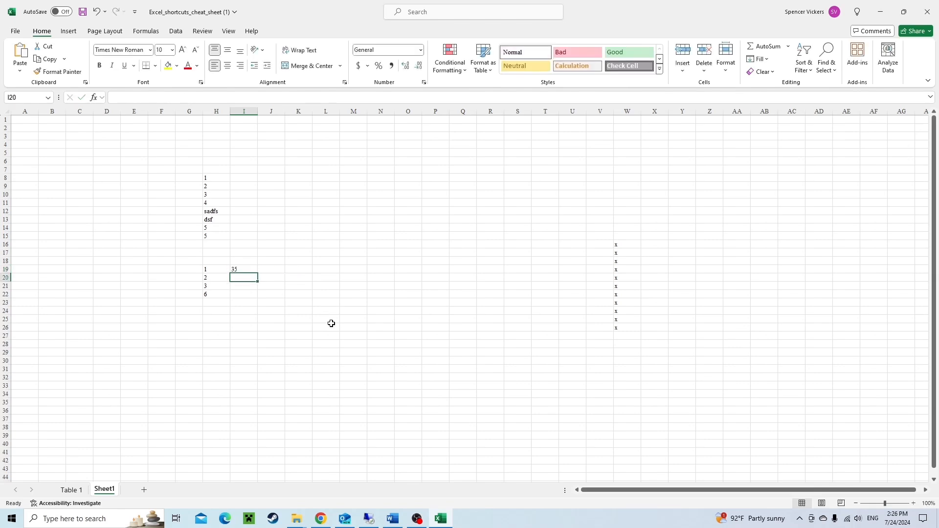
# Select I19:V21 and fill the RANDBETWEEN formula right across row 19 and down through row 21.
pyautogui.press('Up')
pyautogui.hotkey('shift', 'Down')
pyautogui.hotkey('shift', 'Down')
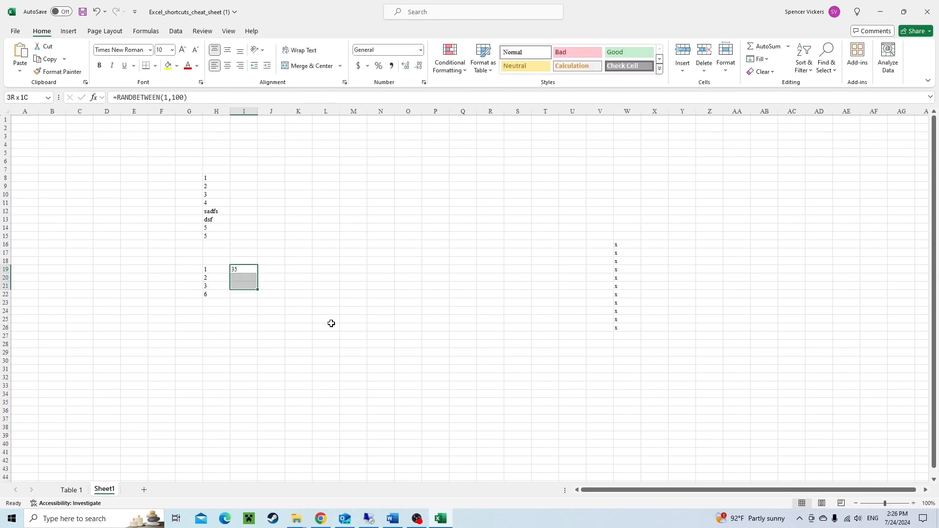
pyautogui.hotkey('ctrl', 'shift', 'Right')
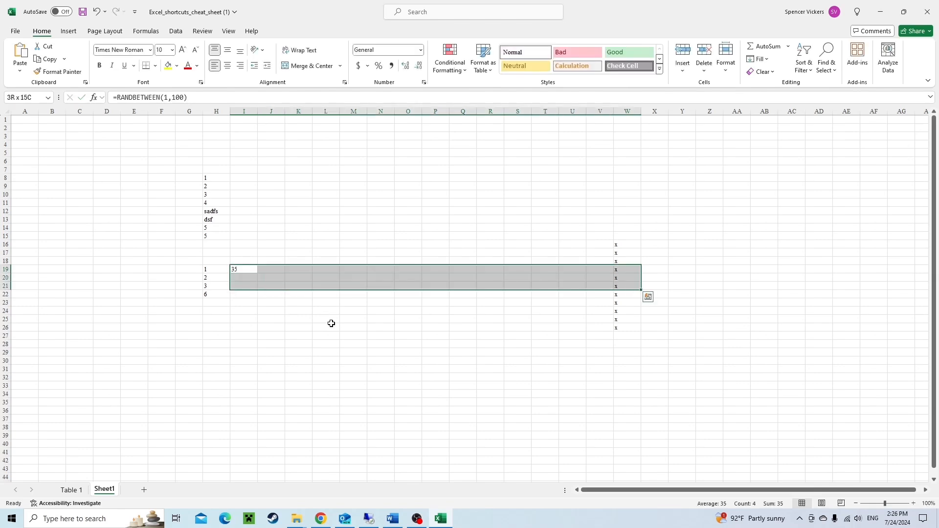
pyautogui.hotkey('shift', 'Left')
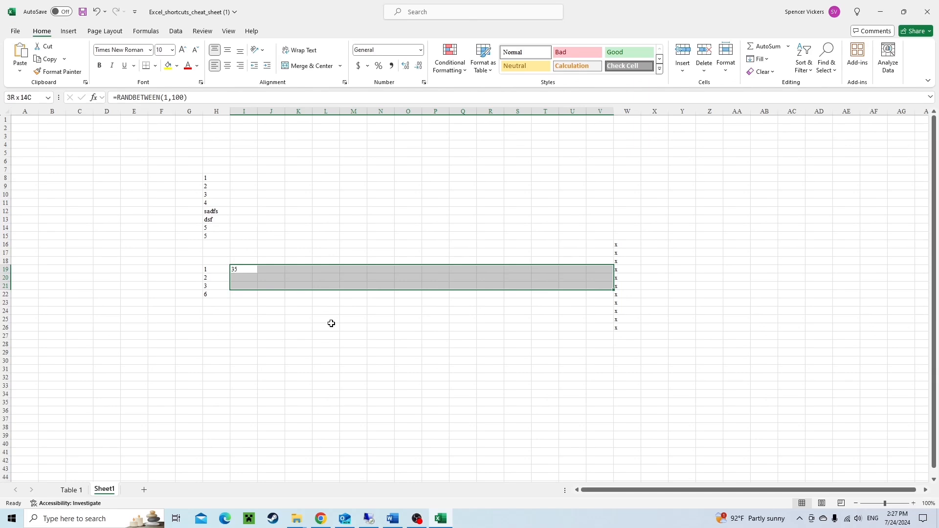
pyautogui.hotkey('ctrl', 'r')
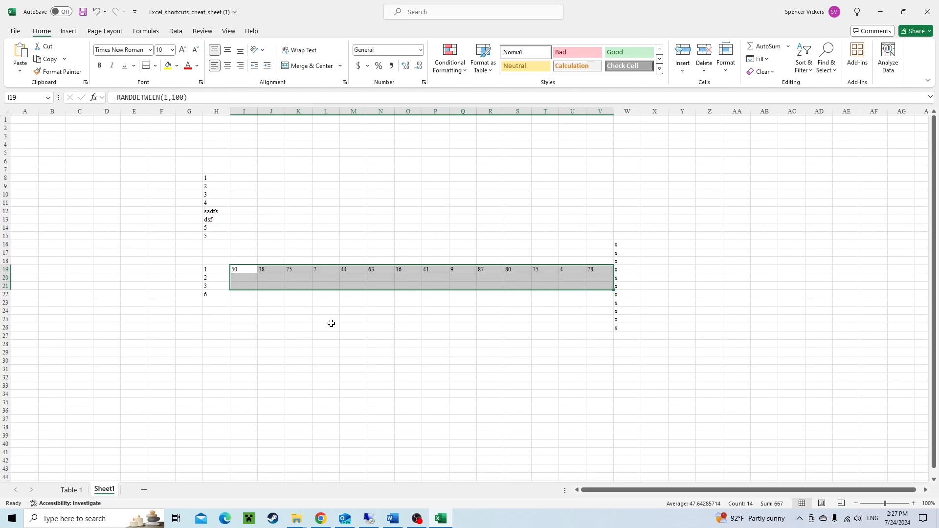
pyautogui.hotkey('ctrl', 'd')
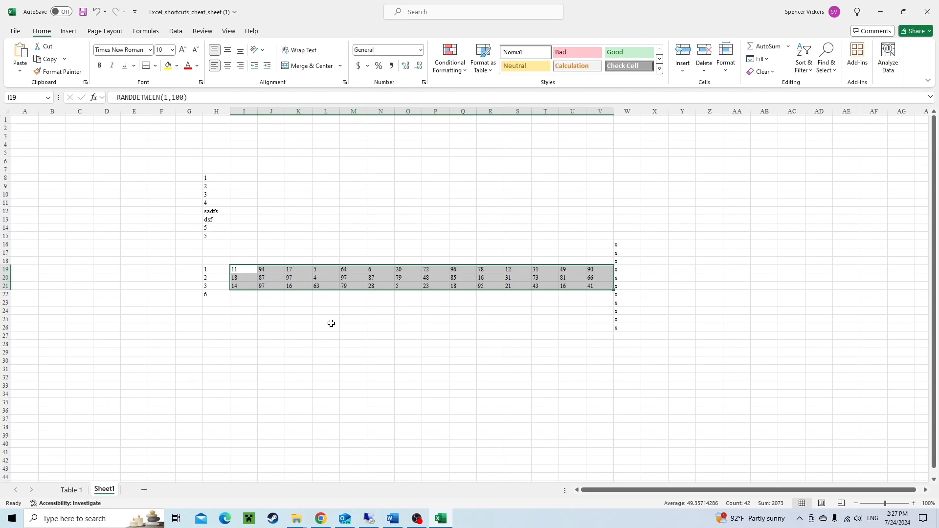
# Copy the random-number range I19:V21.
pyautogui.hotkey('ctrl', 'c')
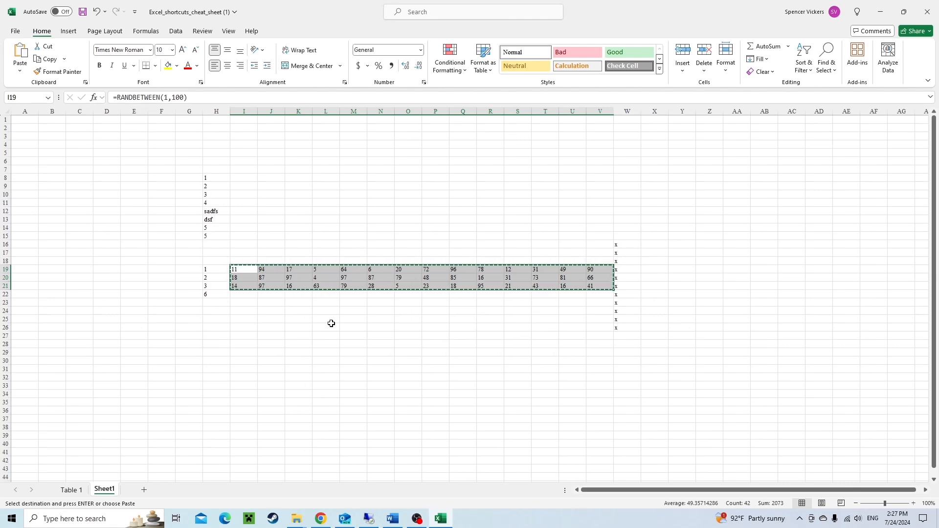
pyautogui.hotkey('ctrl', 'alt', 'v')
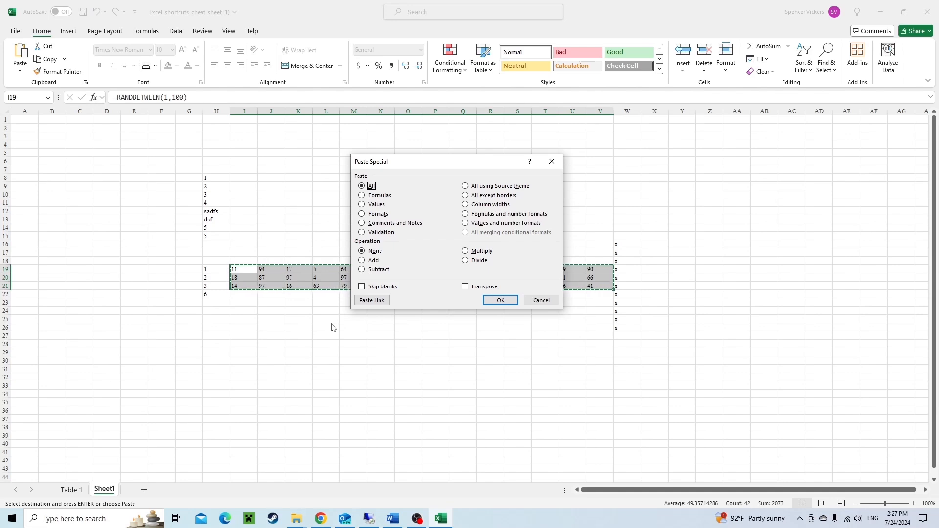
pyautogui.press('v')
pyautogui.press('Escape')
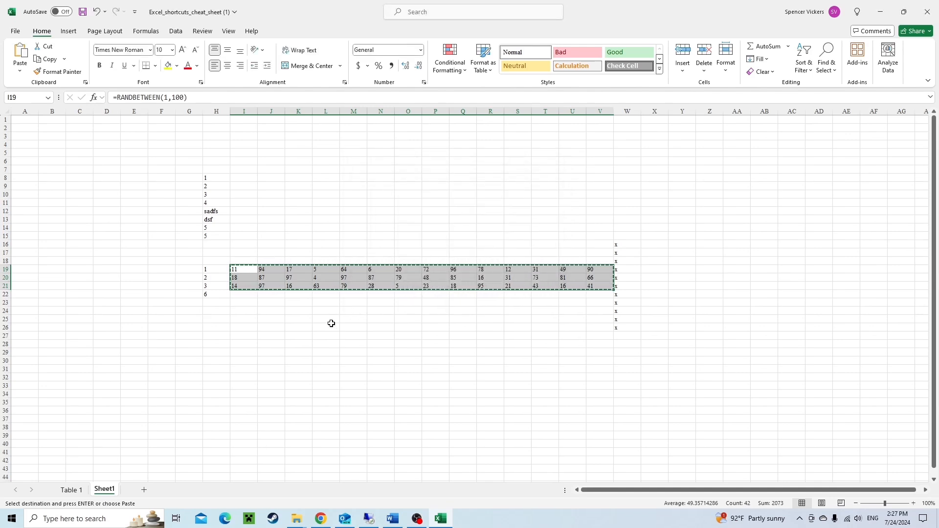
pyautogui.press('Escape')
pyautogui.press('Down')
pyautogui.press('Up')
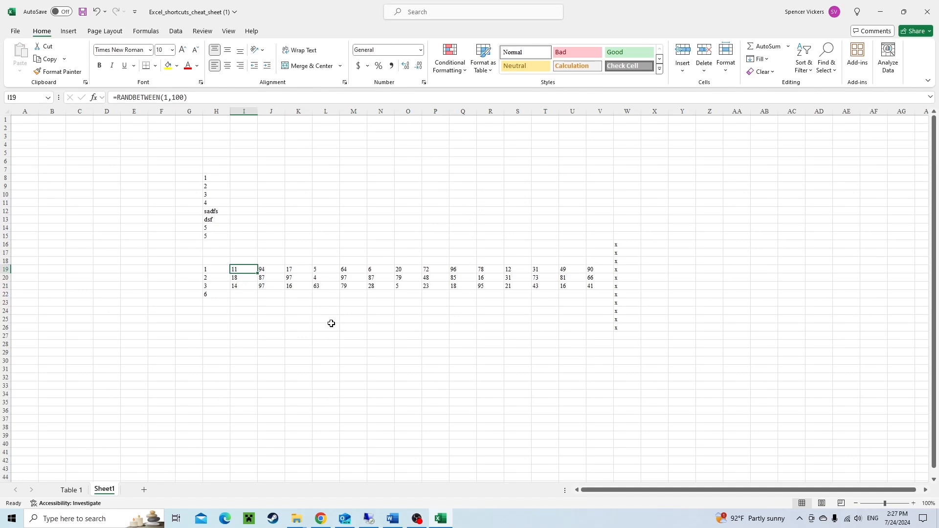
# Copy I19:V21 and paste it back over itself as values with Paste Special, undoing and redoing the paste.
pyautogui.hotkey('ctrl', 'shift', 'Down')
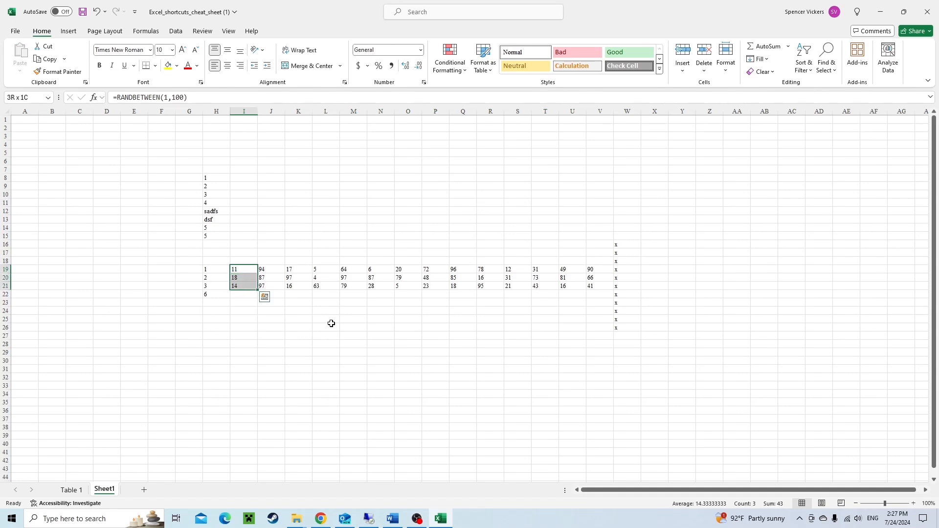
pyautogui.hotkey('ctrl', 'shift', 'Right')
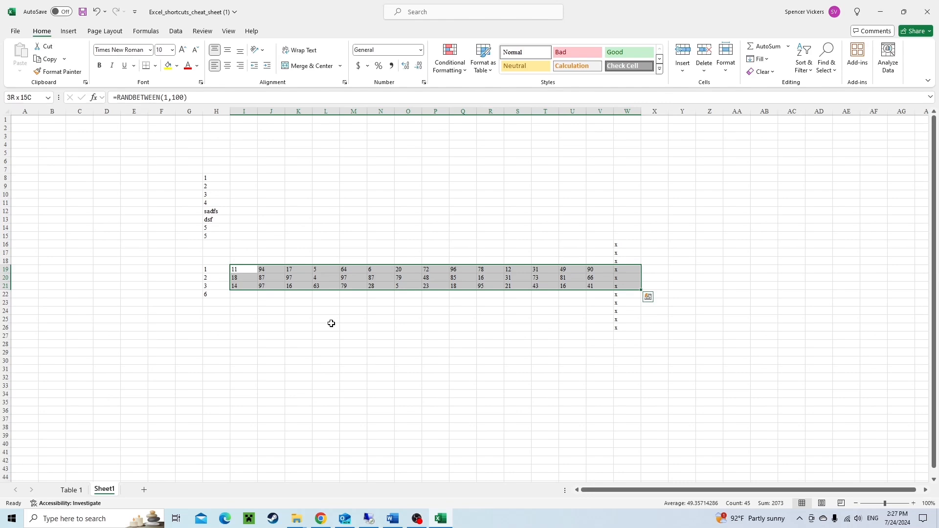
pyautogui.hotkey('shift', 'Left')
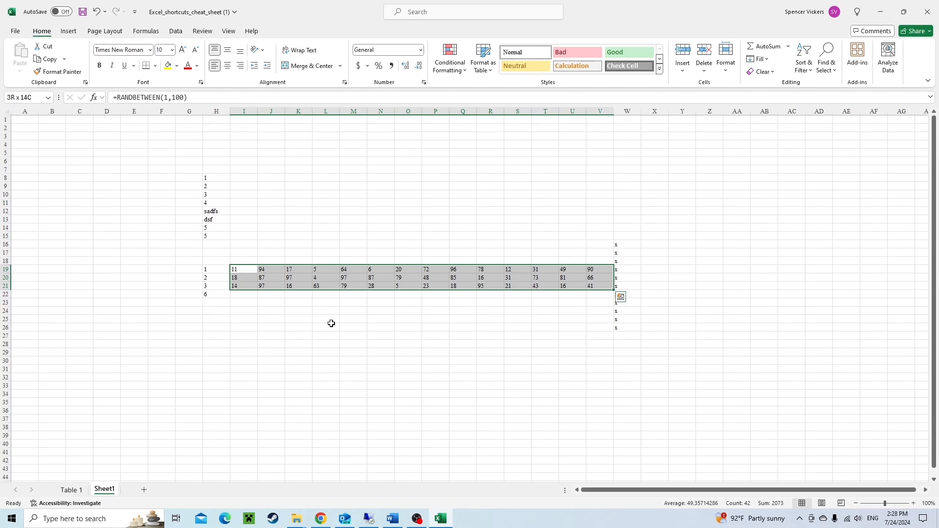
pyautogui.hotkey('ctrl', 'c')
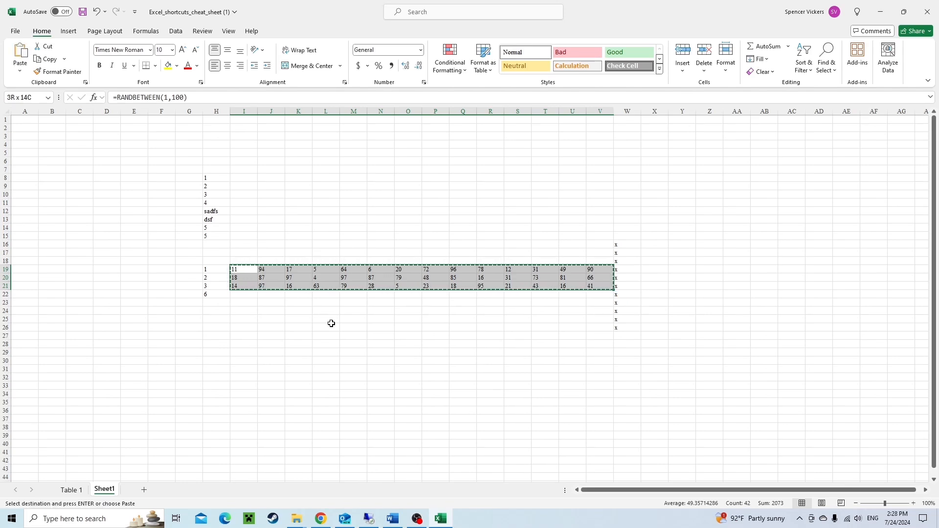
pyautogui.hotkey('ctrl', 'alt', 'v')
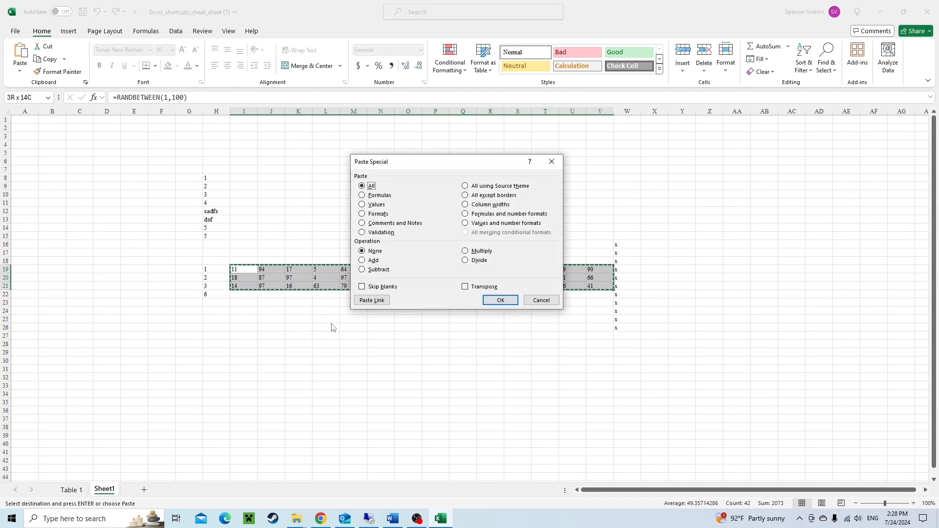
pyautogui.press('v')
pyautogui.press('Return')
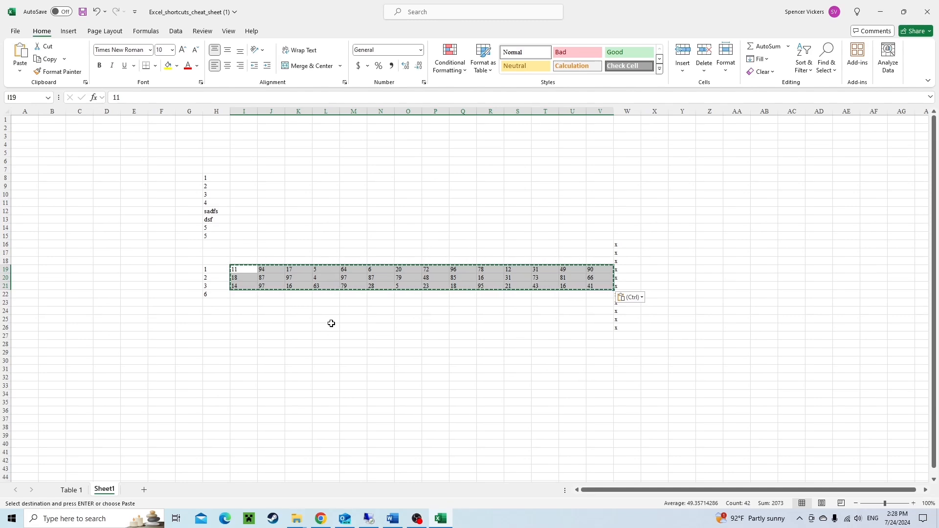
pyautogui.hotkey('ctrl', 'z')
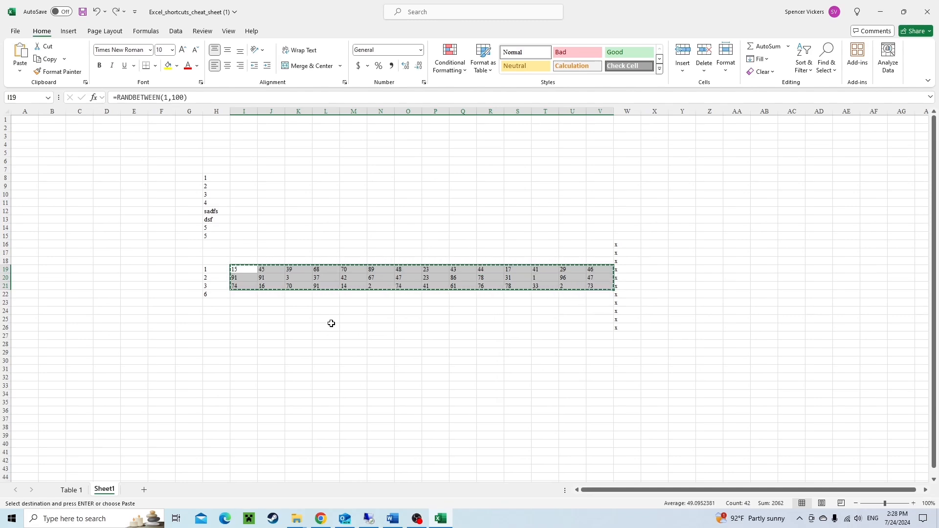
pyautogui.hotkey('ctrl', 'y')
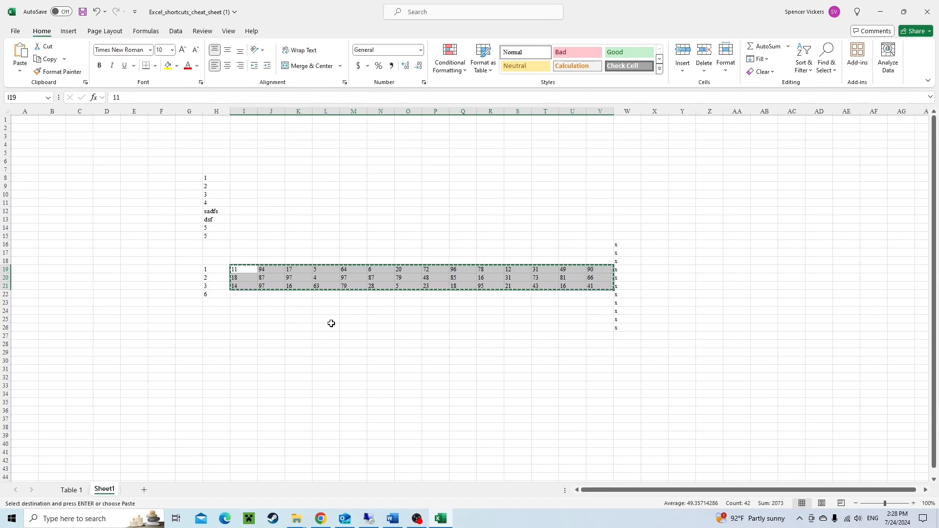
# Move around the row 22 totals and open the SUM formula in H22 for in-cell editing to inspect it.
pyautogui.press('Right')
pyautogui.press('Left')
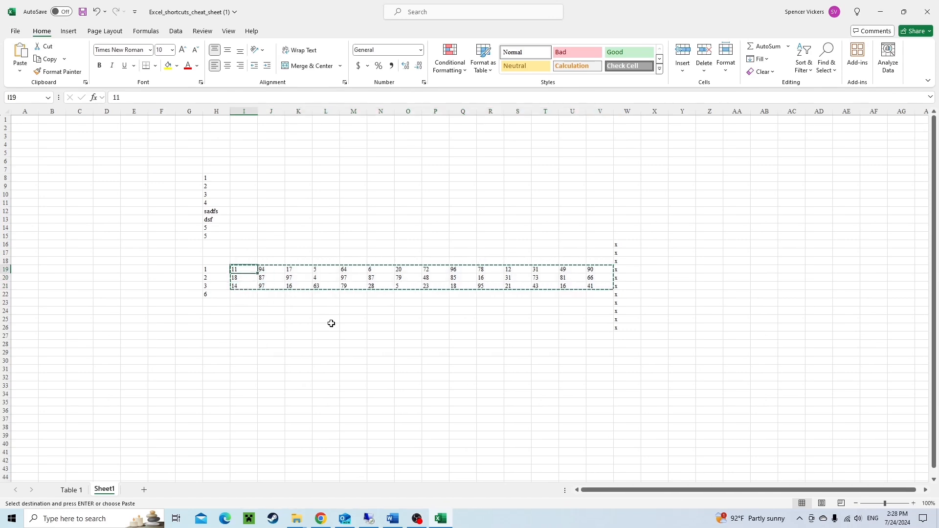
pyautogui.press('Right')
pyautogui.press('Down')
pyautogui.press('Left')
pyautogui.press('Down')
pyautogui.press('Escape')
pyautogui.press('Down')
pyautogui.press('Left')
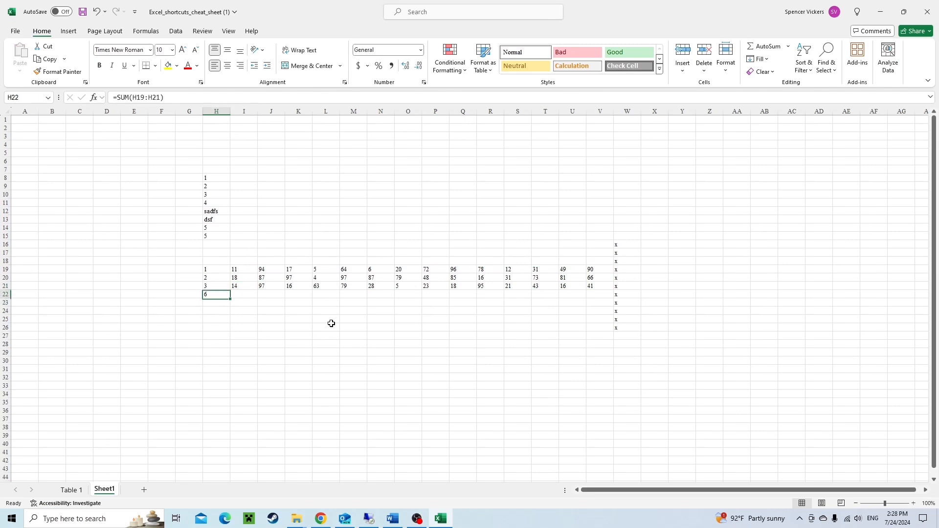
pyautogui.press('Right')
pyautogui.press('Left')
pyautogui.press('F2')
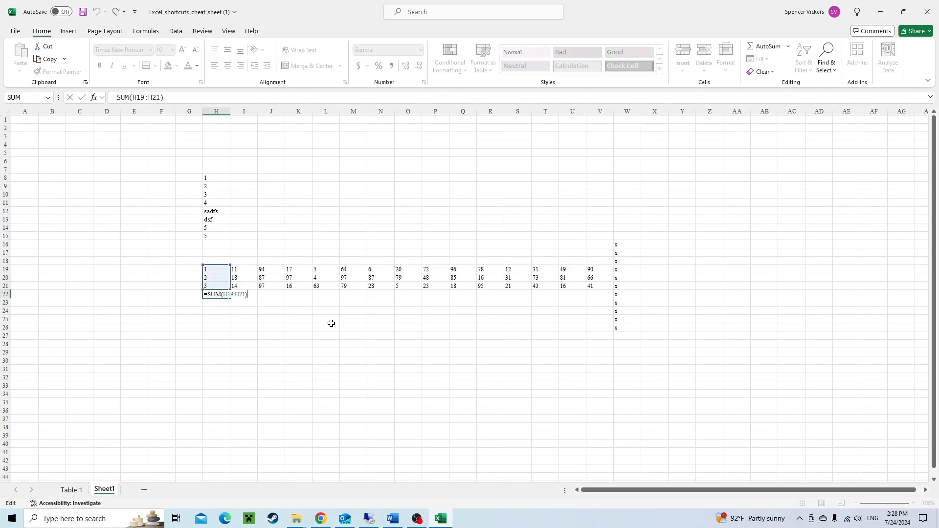
pyautogui.press('Escape')
pyautogui.press('Right')
pyautogui.press('F2')
pyautogui.press('Escape')
pyautogui.press('Right')
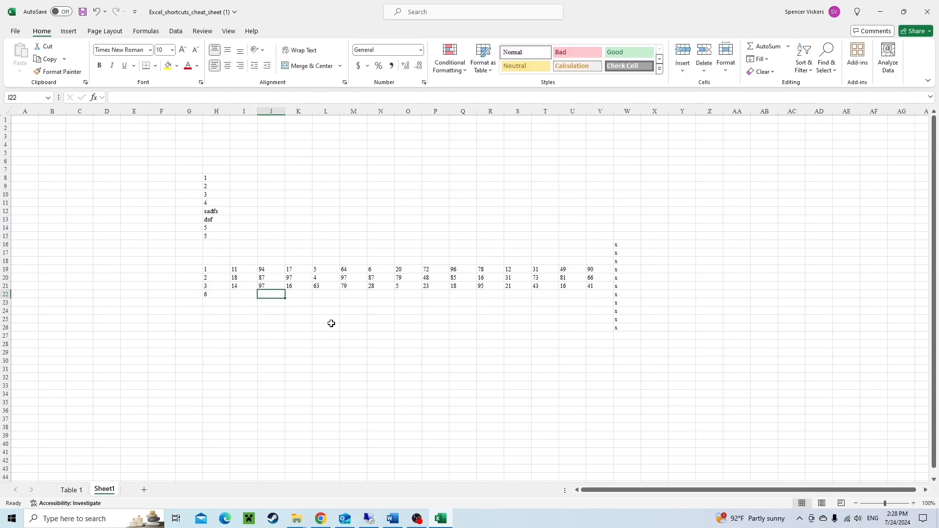
pyautogui.press('Left')
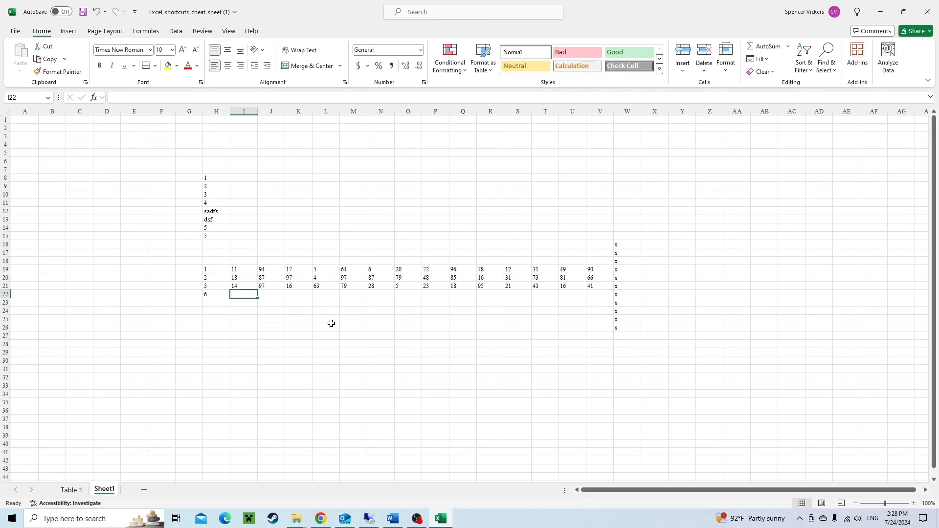
# AutoSum I19:I21 into I22 and fill the SUM formula right across row 22 through column V.
pyautogui.hotkey('alt', '=')
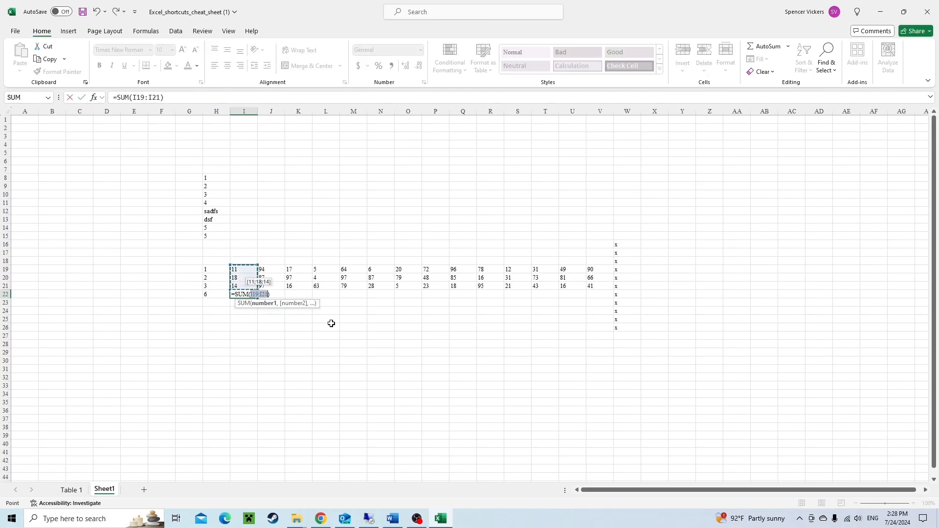
pyautogui.press('Return')
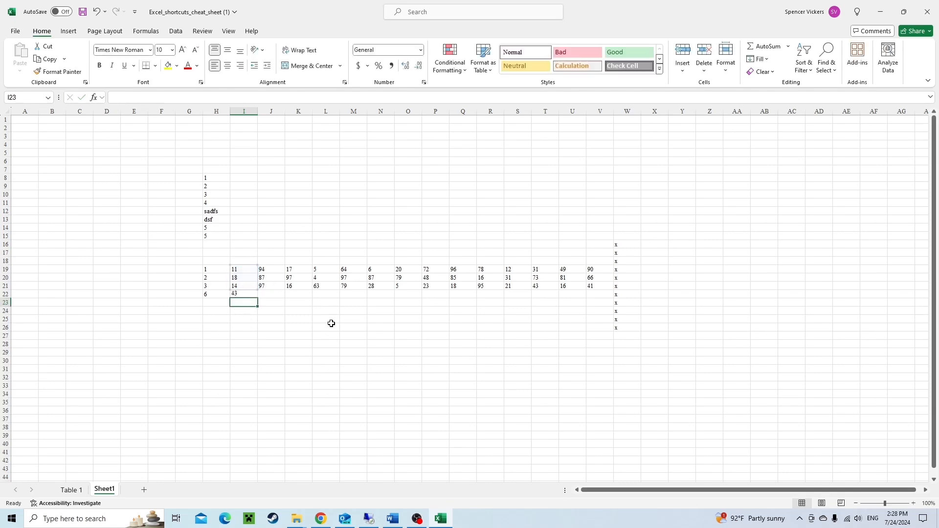
pyautogui.press('Up')
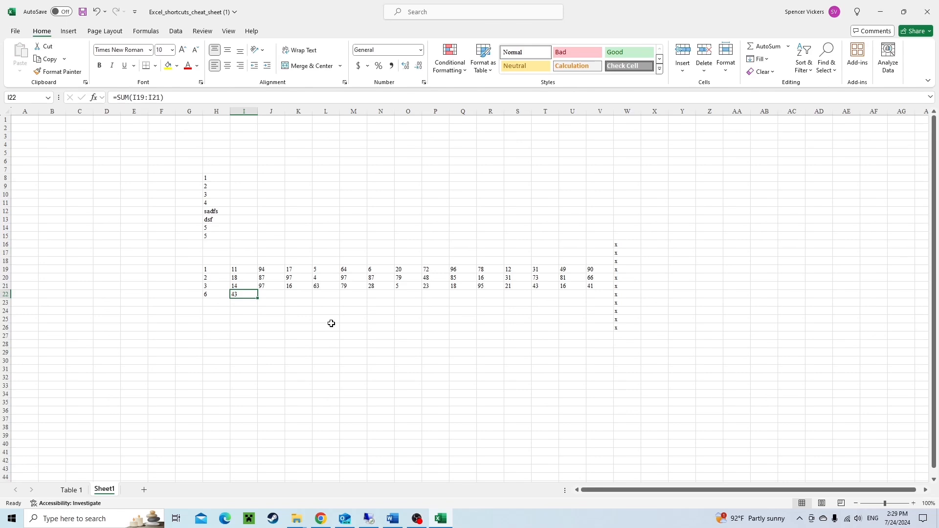
pyautogui.hotkey('ctrl', 'shift', 'Right')
pyautogui.hotkey('shift', 'Left')
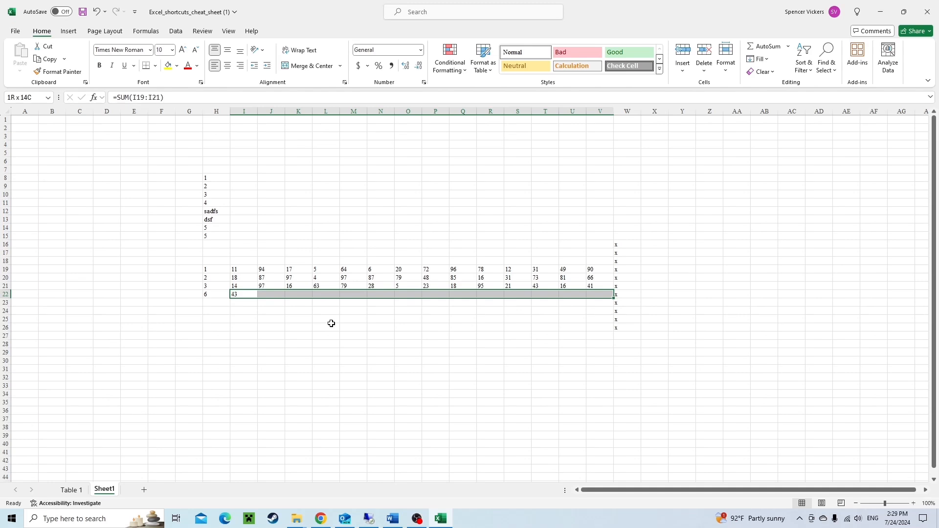
pyautogui.hotkey('ctrl', 'r')
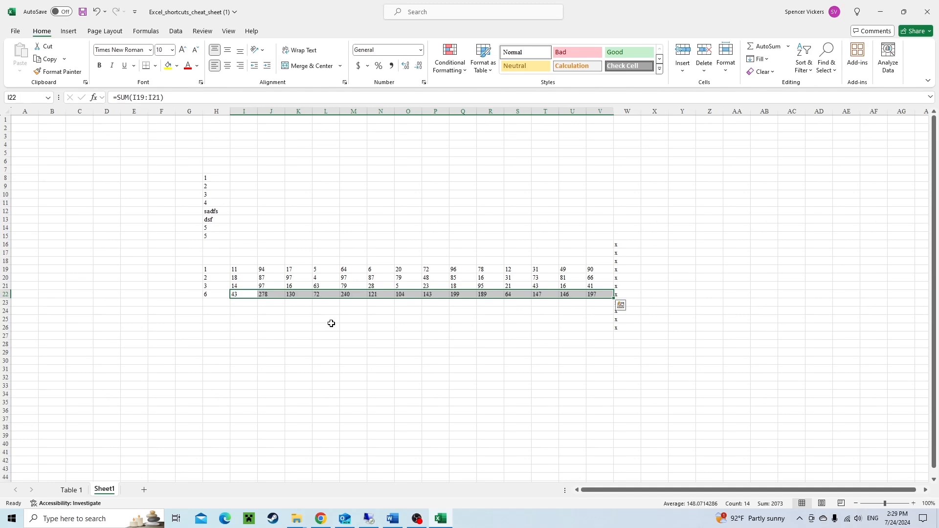
# Step through each SUM formula in row 22 with in-cell editing to check its referenced range.
pyautogui.press('Right')
pyautogui.press('F2')
pyautogui.press('Tab')
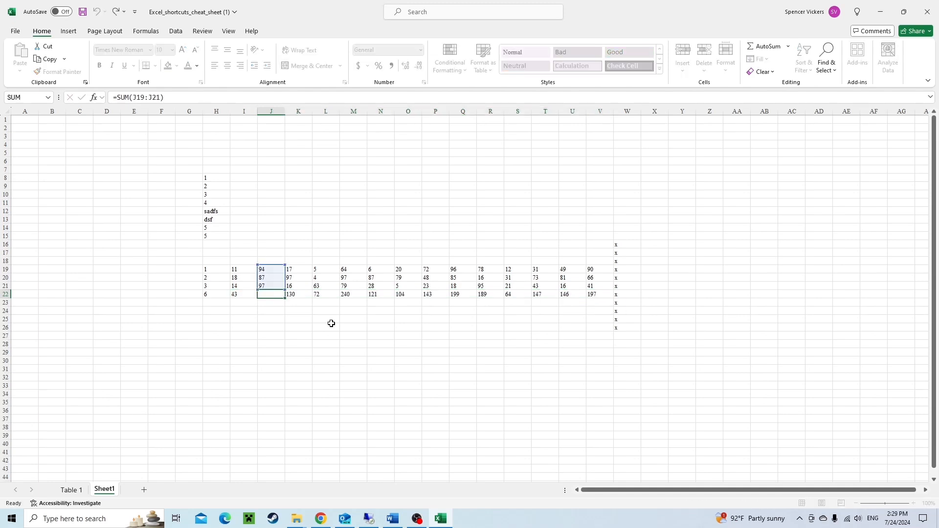
pyautogui.press('F2')
pyautogui.press('Tab')
pyautogui.press('F2')
pyautogui.press('Tab')
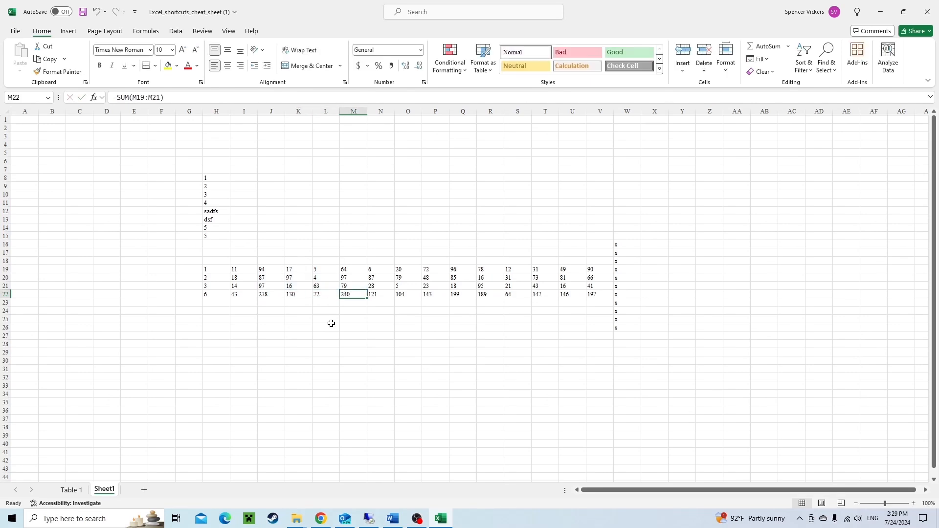
pyautogui.press('F2')
pyautogui.press('Tab')
pyautogui.press('F2')
pyautogui.press('Tab')
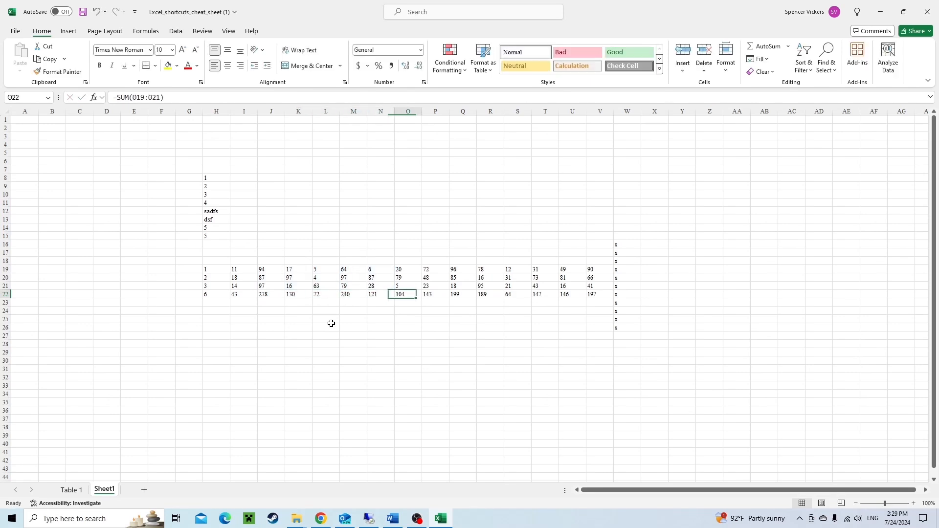
pyautogui.press('F2')
pyautogui.press('Tab')
pyautogui.press('F2')
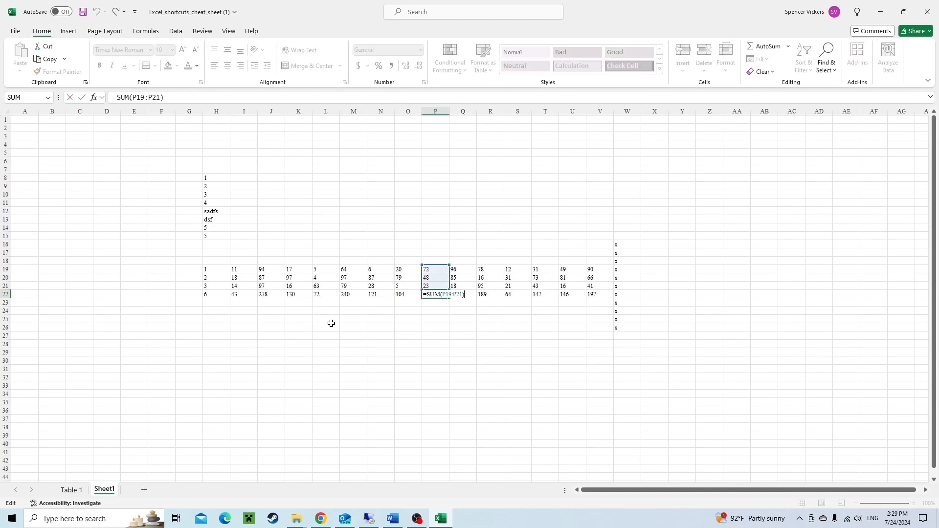
pyautogui.press('Escape')
pyautogui.press('Tab')
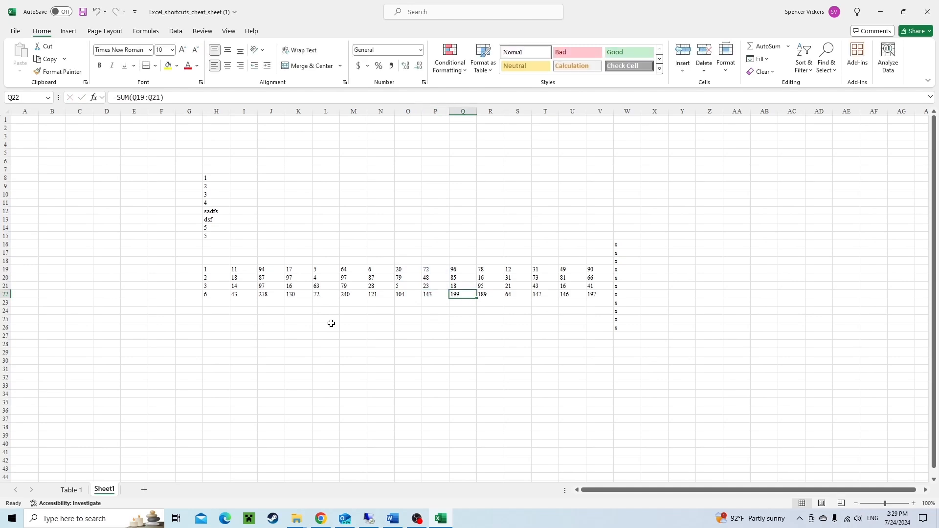
pyautogui.press('F2')
pyautogui.press('Tab')
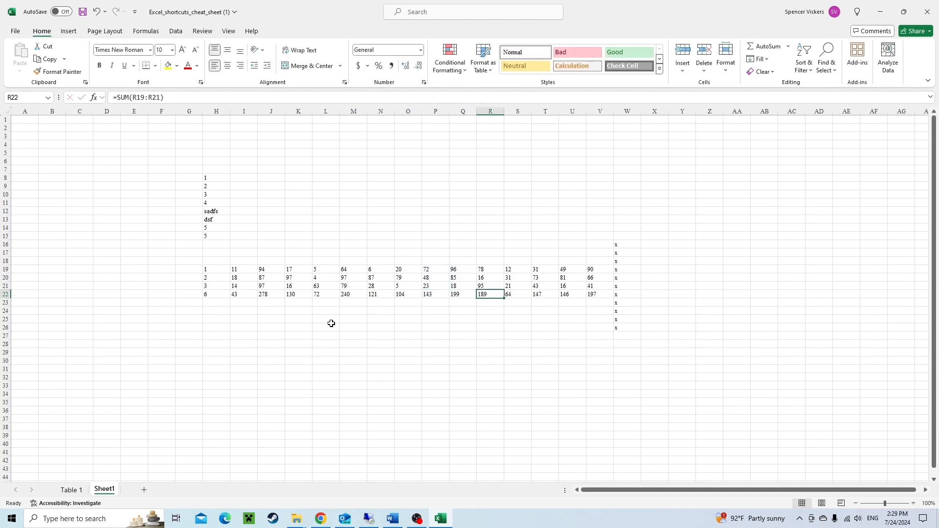
pyautogui.press('F2')
pyautogui.press('Tab')
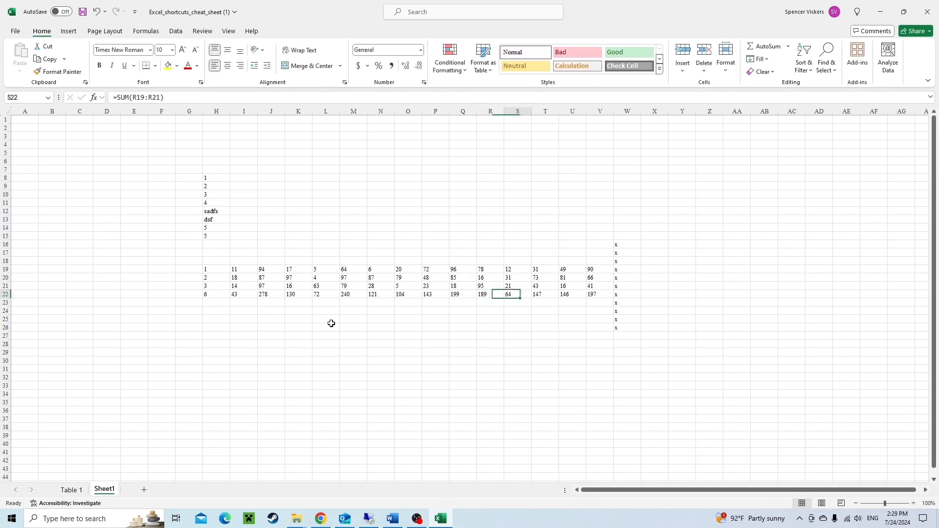
pyautogui.press('F2')
pyautogui.press('Tab')
pyautogui.press('F2')
pyautogui.press('Tab')
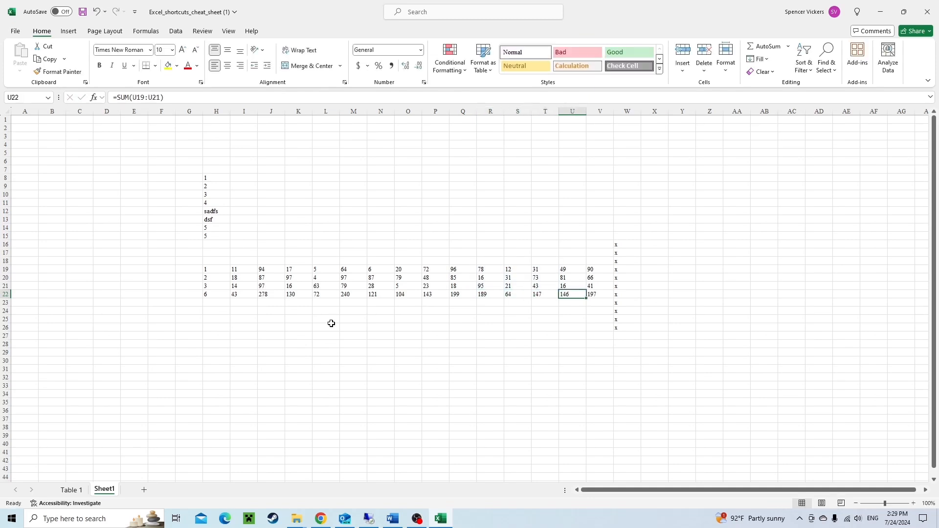
pyautogui.press('F2')
pyautogui.press('Tab')
pyautogui.press('F2')
pyautogui.press('Escape')
pyautogui.hotkey('ctrl', 'Left')
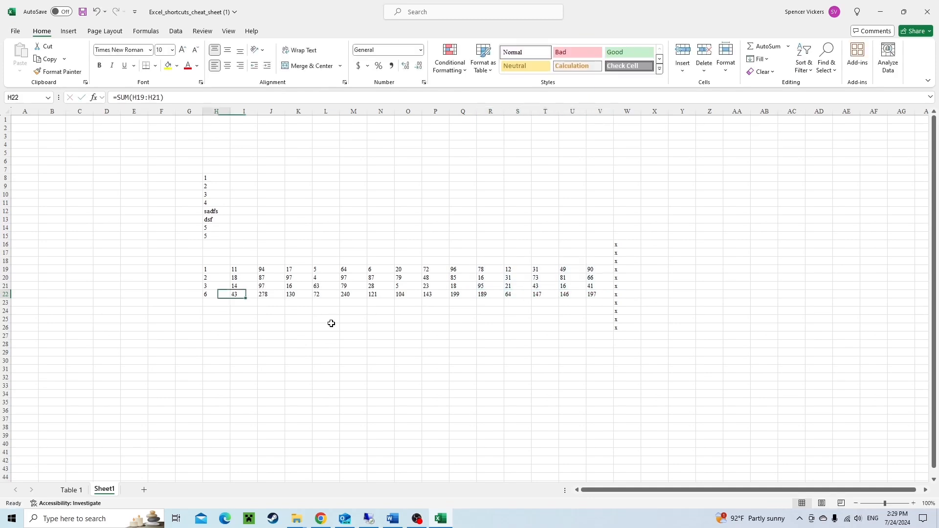
pyautogui.press('Left')
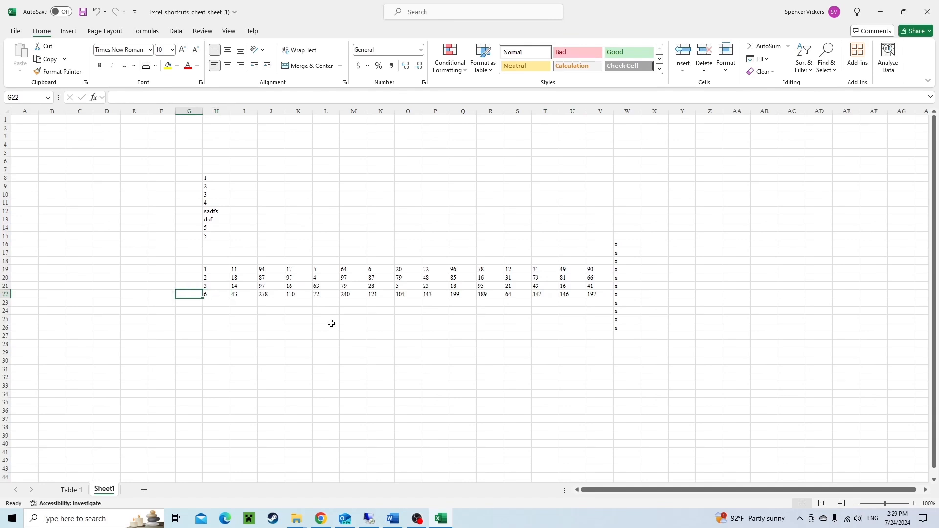
# Label G19, G20 and G21 as Data Input, Data Input 2 and Data Input 3.
pyautogui.press('Up')
pyautogui.press('Up')
pyautogui.press('Up')
pyautogui.write('Data')
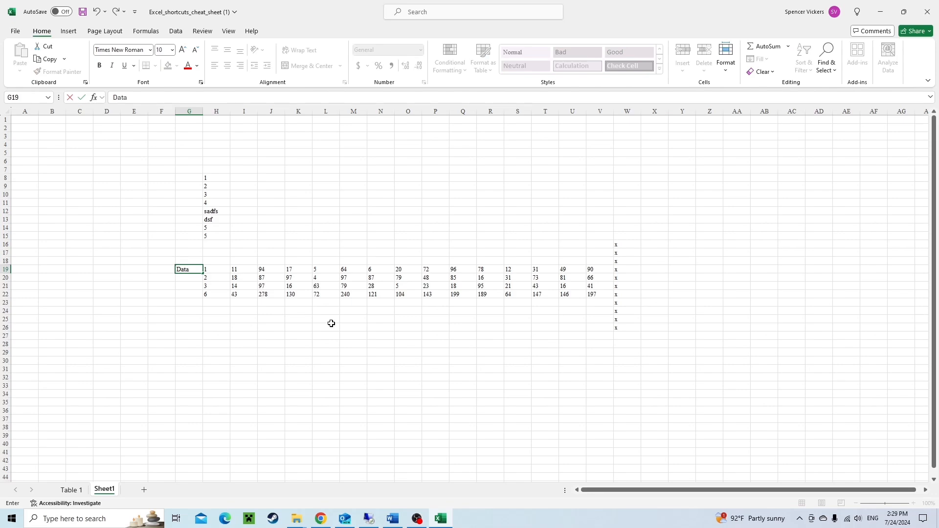
pyautogui.write(' Input 1')
pyautogui.press('Return')
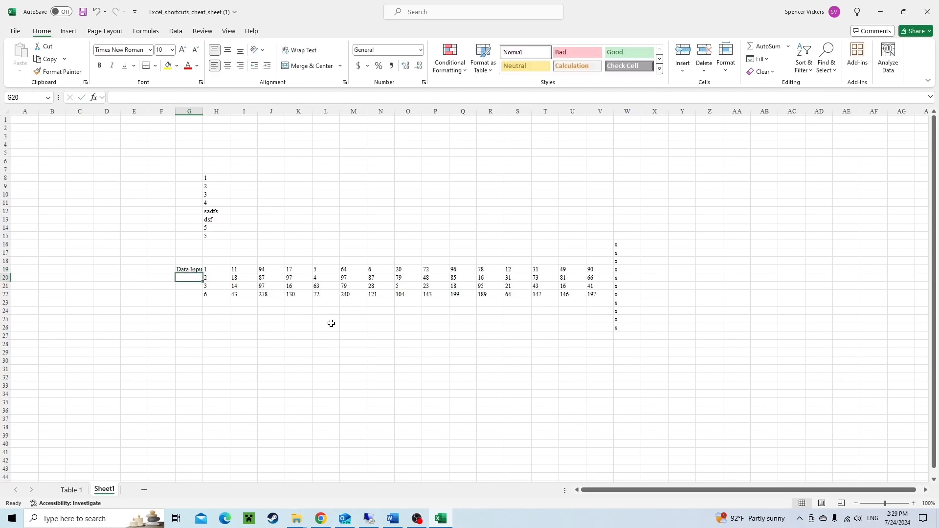
pyautogui.write('Data Input 2')
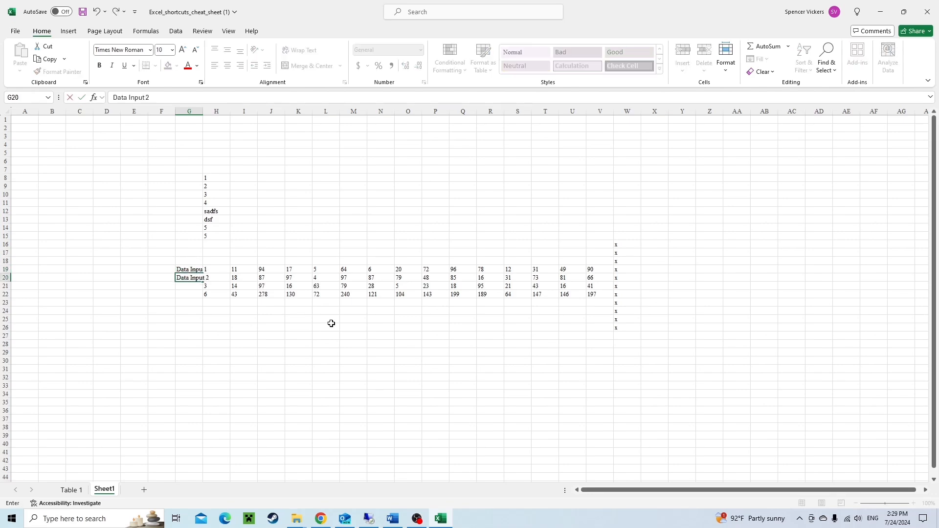
pyautogui.press('Return')
pyautogui.write('Data Input 3')
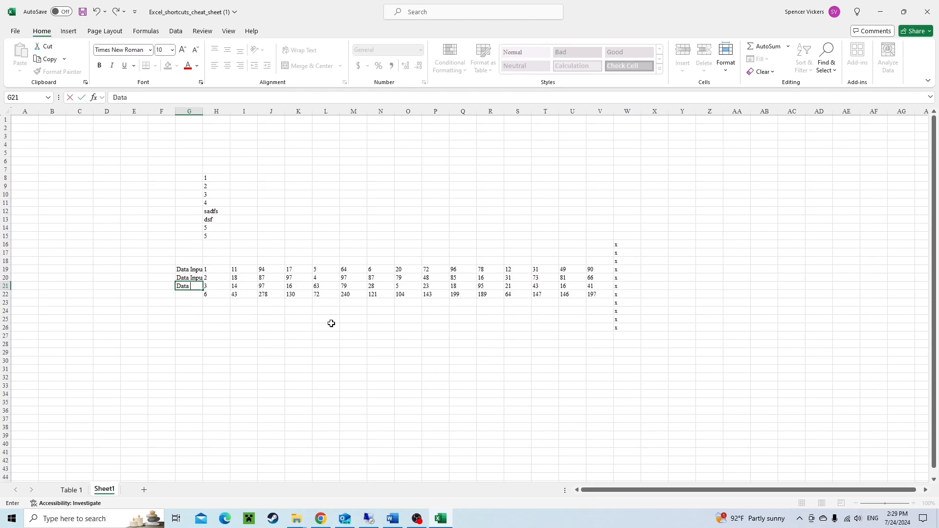
pyautogui.press('Return')
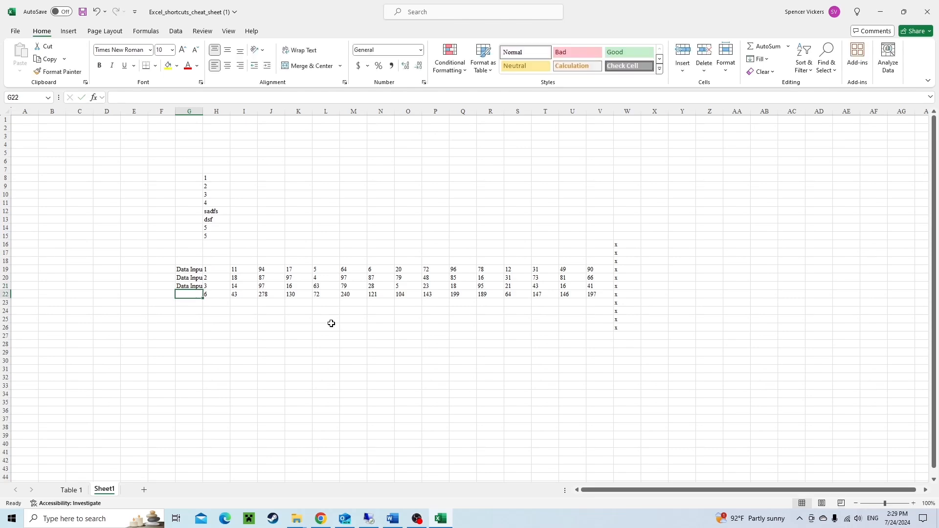
# Enter Total as the label in G22.
pyautogui.write('Total')
pyautogui.press('Up')
pyautogui.press('Up')
pyautogui.press('Up')
# Select G19:G21 and AutoFit the width of column G.
pyautogui.hotkey('shift', 'Down')
pyautogui.hotkey('shift', 'Down')
pyautogui.hotkey('shift', 'Down')
pyautogui.hotkey('shift', 'Up')
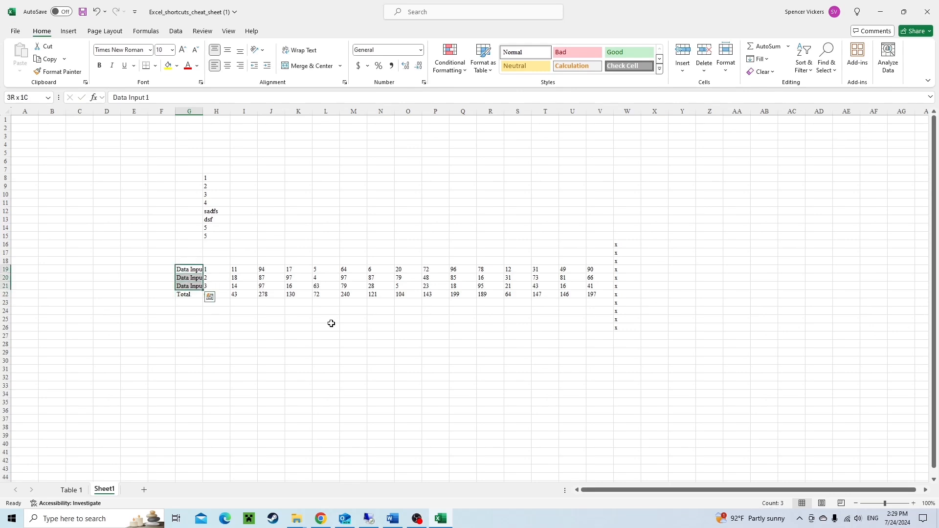
pyautogui.hotkey('alt', 'h')
pyautogui.press('o')
pyautogui.press('i')
# Apply a custom number format with the text "Data Input" to G19:G21 in Format Cells.
pyautogui.hotkey('shift', 'Up')
pyautogui.hotkey('shift', 'Up')
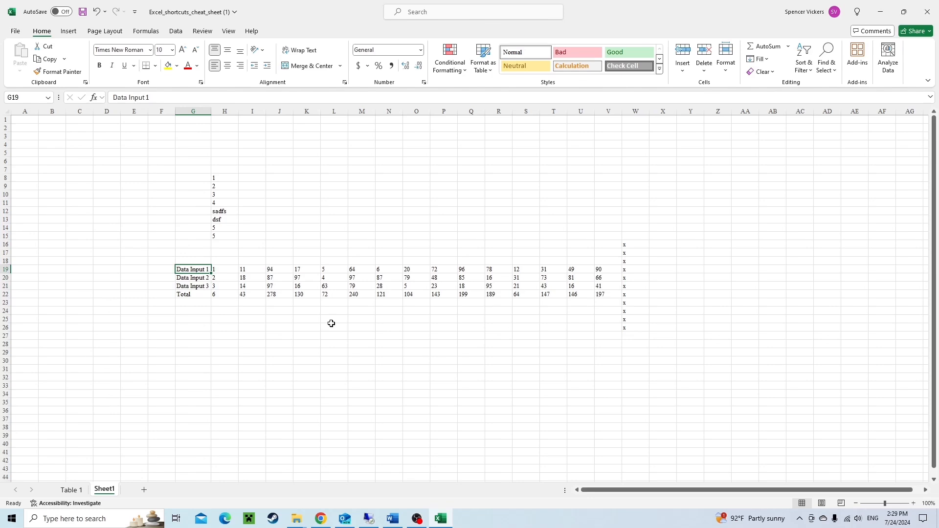
pyautogui.press('Down')
pyautogui.press('Up')
pyautogui.press('Up')
pyautogui.press('Down')
pyautogui.hotkey('shift', 'Down')
pyautogui.hotkey('shift', 'Down')
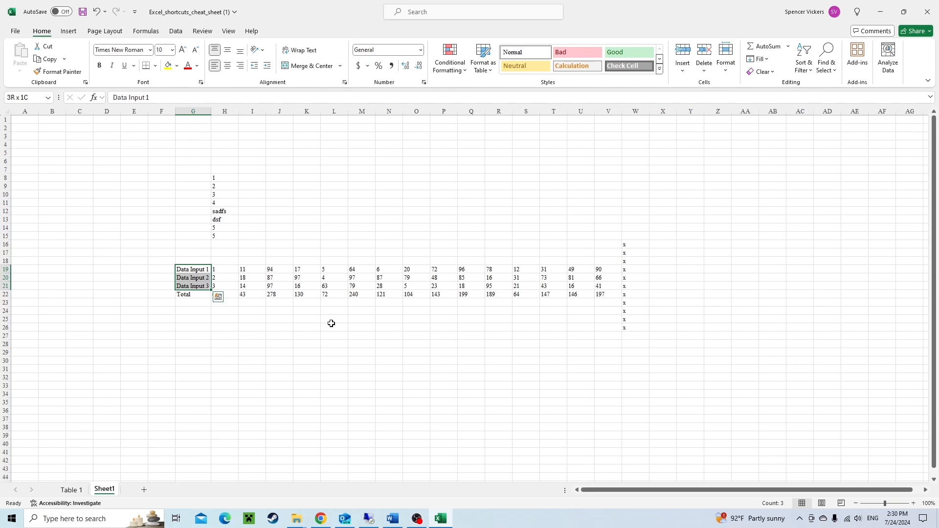
pyautogui.hotkey('ctrl', '1')
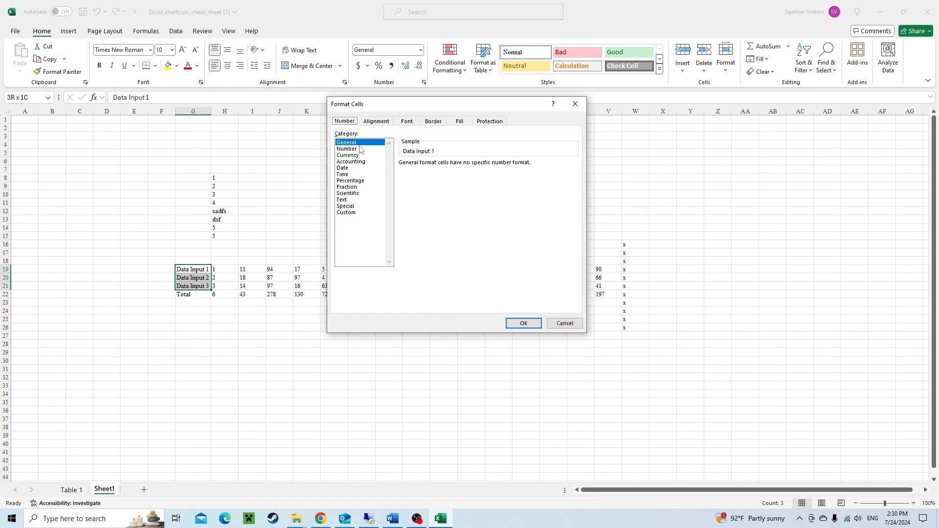
pyautogui.click(358, 149)
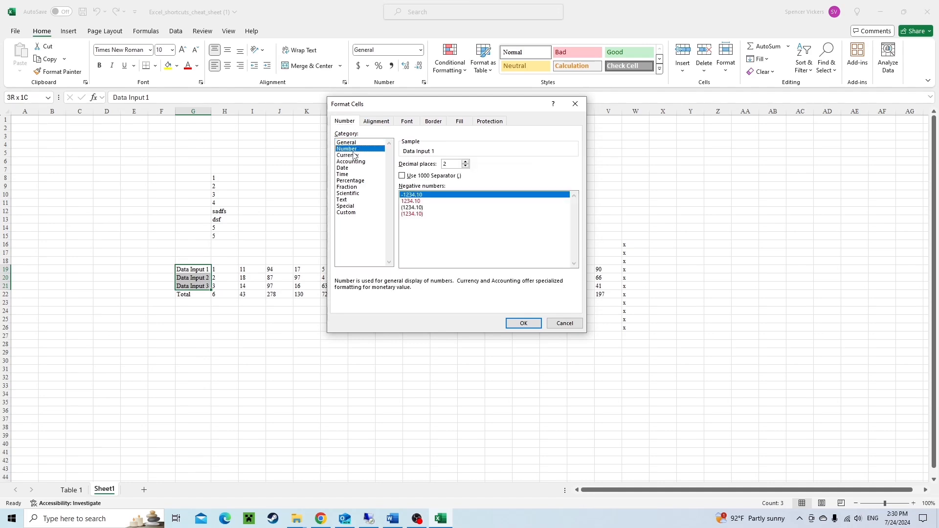
pyautogui.click(355, 156)
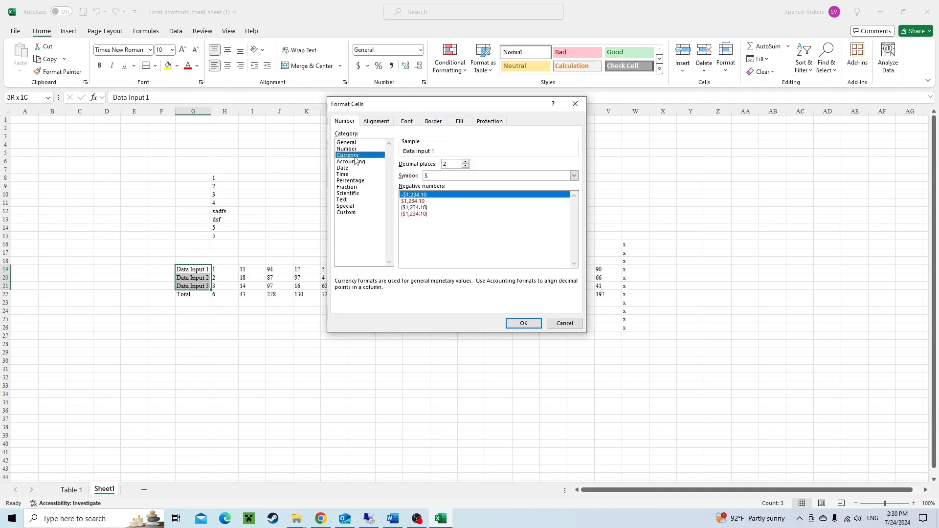
pyautogui.click(360, 213)
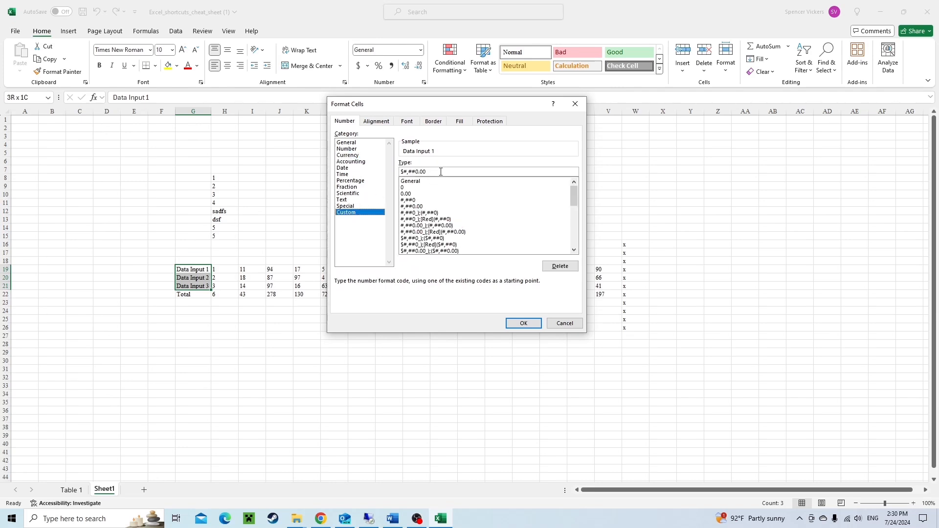
pyautogui.hotkey('ctrl', 'a')
pyautogui.write('"Data Input')
pyautogui.press('Return')
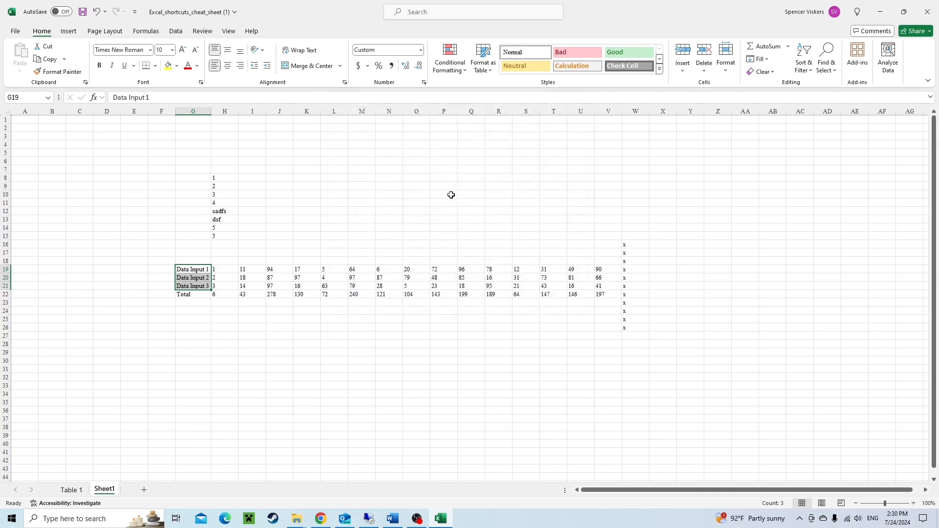
# Delete the labels in G19:G21, undoing and redoing the deletion.
pyautogui.press('Delete')
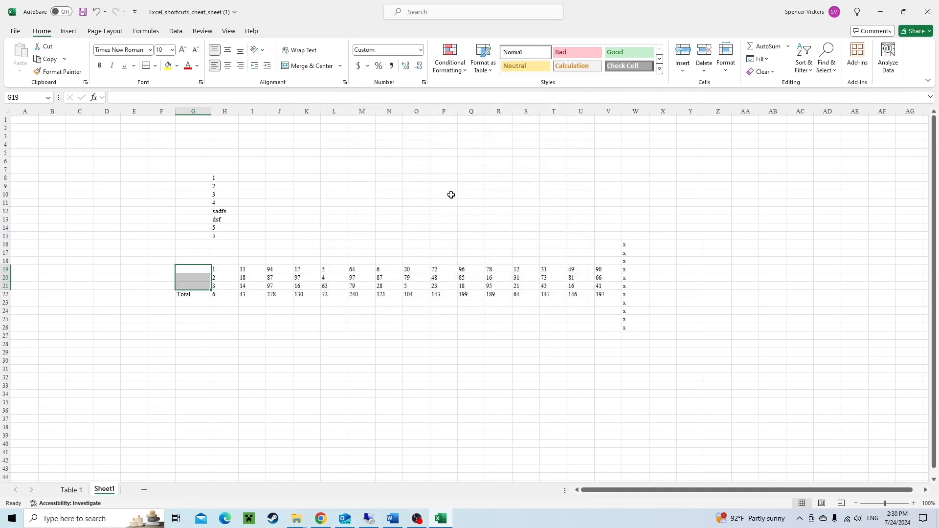
pyautogui.hotkey('ctrl', 'z')
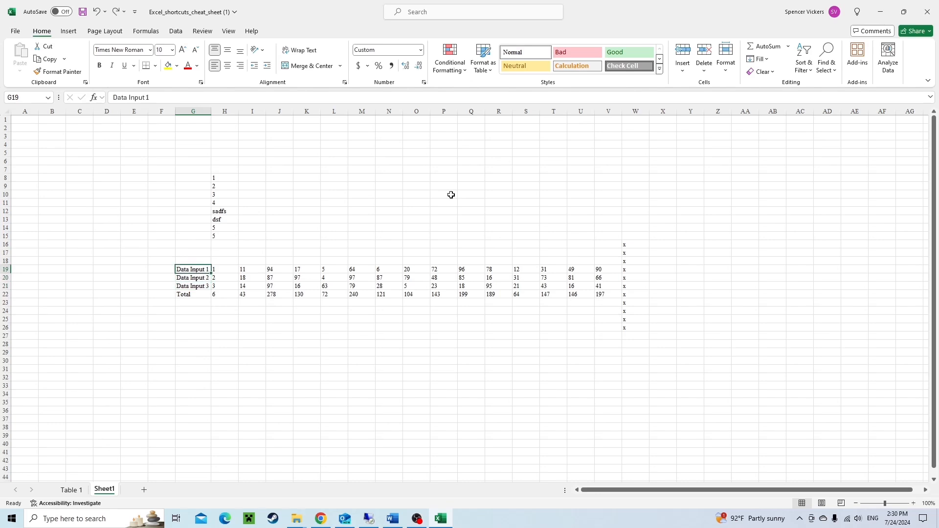
pyautogui.hotkey('ctrl', 'y')
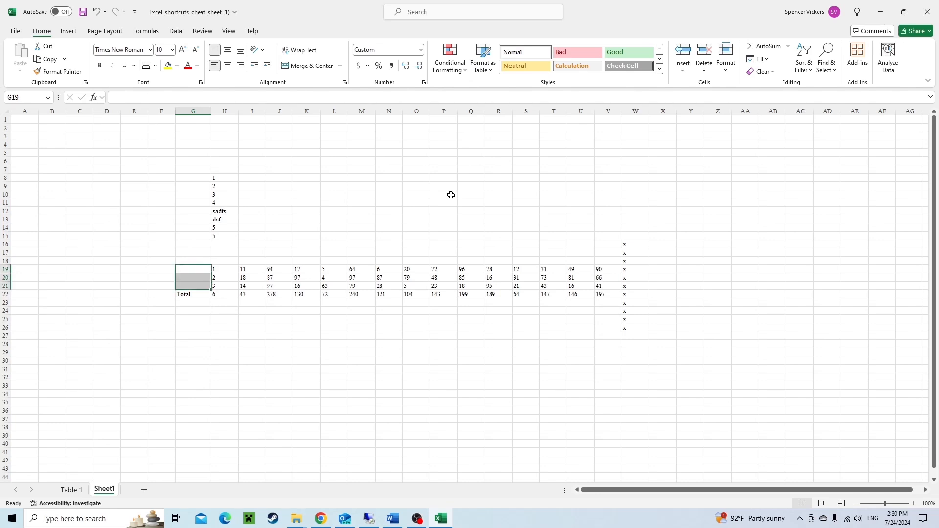
# Enter 1 in G19 and 2 in G20 so the custom format shows them as data input labels.
pyautogui.press('Down')
pyautogui.press('Up')
pyautogui.write('Data Input 1')
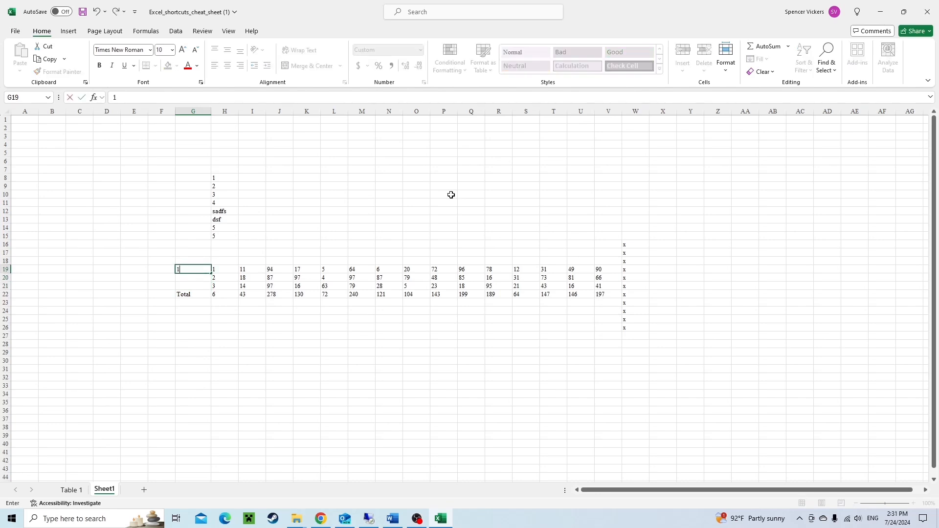
pyautogui.press('Return')
pyautogui.press('Up')
pyautogui.press('Down')
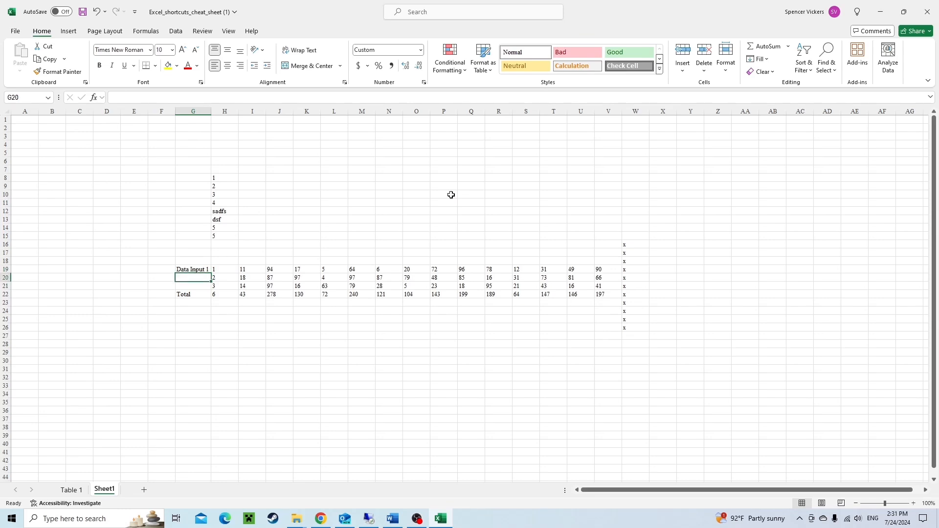
pyautogui.write('2')
pyautogui.press('Return')
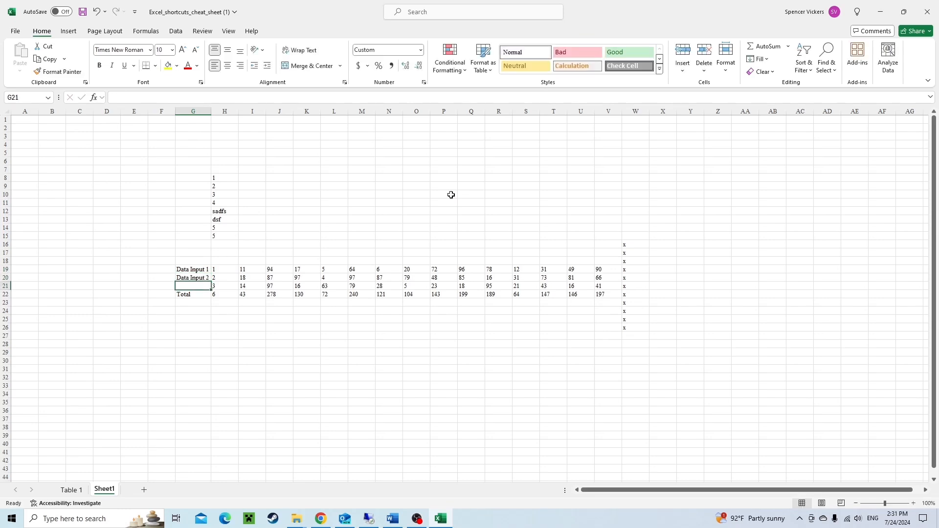
# Replace G20 with the formula =+G19+1.
pyautogui.press('Up')
pyautogui.press('Delete')
pyautogui.write('+')
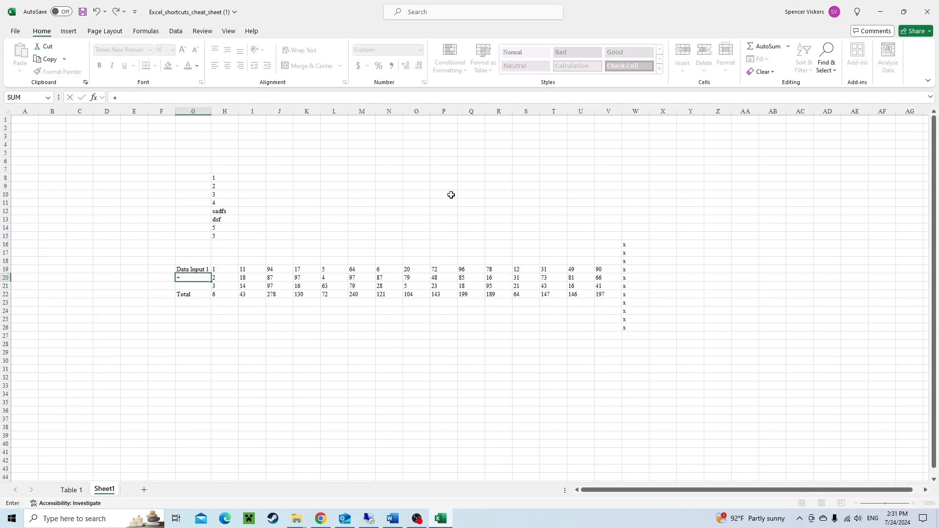
pyautogui.press('Up')
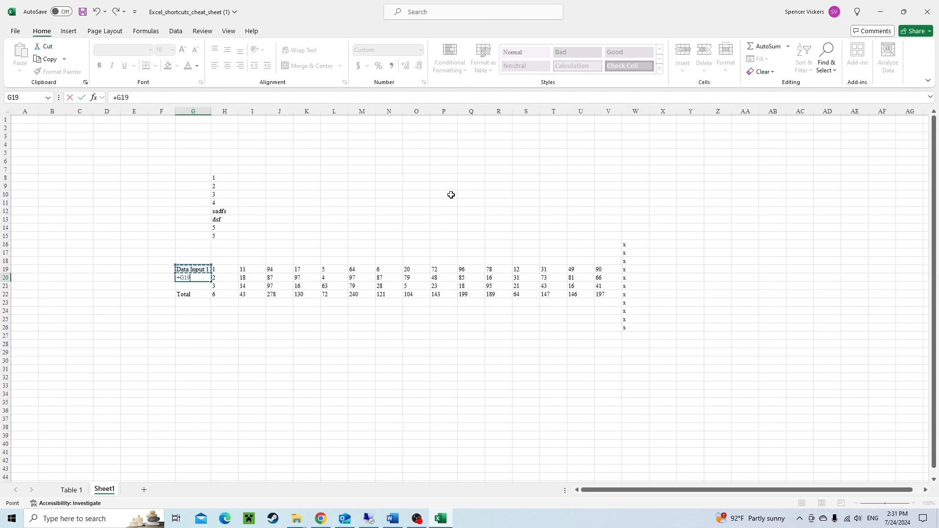
pyautogui.write('+1')
pyautogui.press('Return')
# Fill the G20 formula down into G21.
pyautogui.press('Up')
pyautogui.hotkey('shift', 'Down')
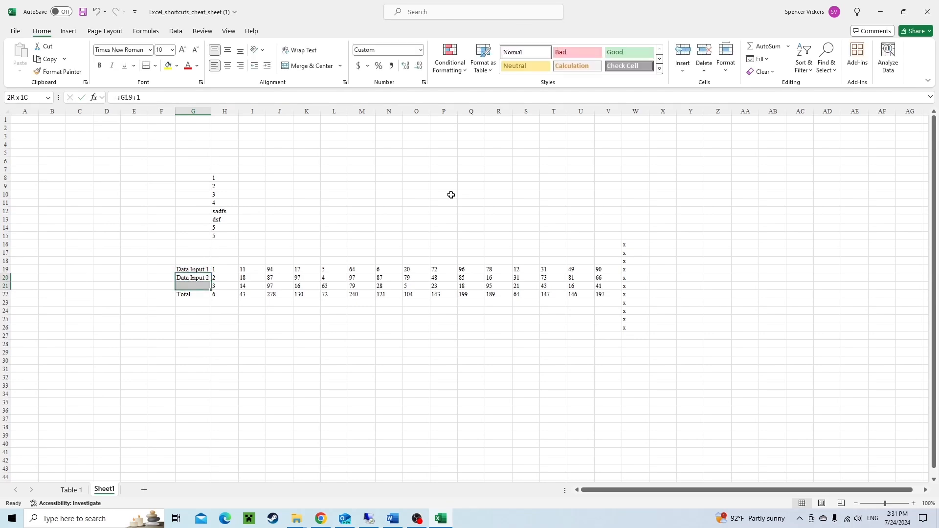
pyautogui.hotkey('ctrl', 'd')
# Select the Total row 22 and step through the label, value and total cells in columns G and H.
pyautogui.press('Down')
pyautogui.press('Down')
pyautogui.hotkey('shift', 'space')
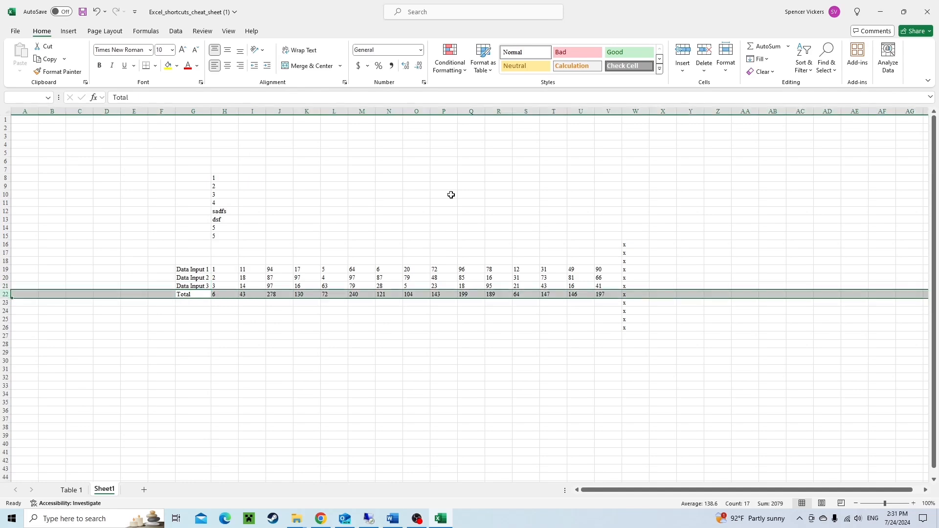
pyautogui.hotkey('shift', 'BackSpace')
pyautogui.press('Up')
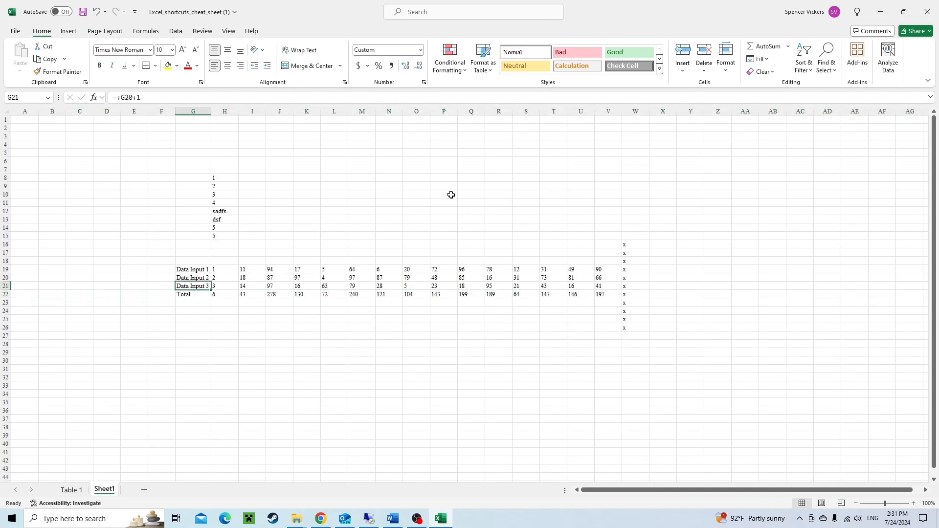
pyautogui.press('Down')
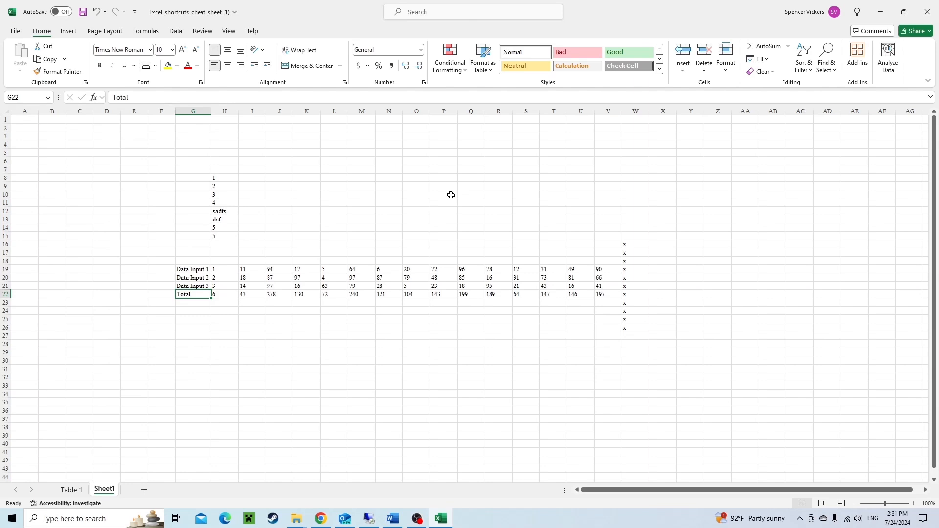
pyautogui.press('Right')
pyautogui.press('Up')
pyautogui.press('Up')
pyautogui.press('Up')
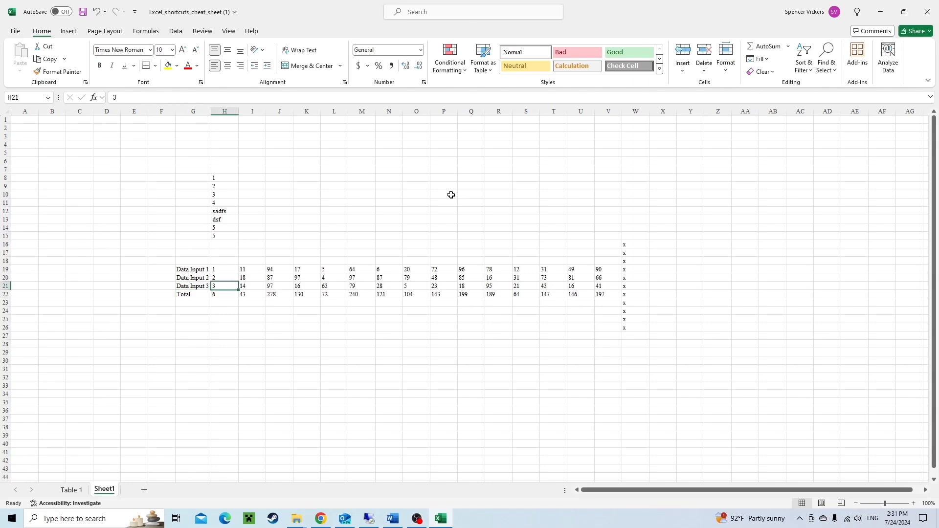
pyautogui.press('Down')
pyautogui.press('Down')
pyautogui.press('Down')
pyautogui.press('Left')
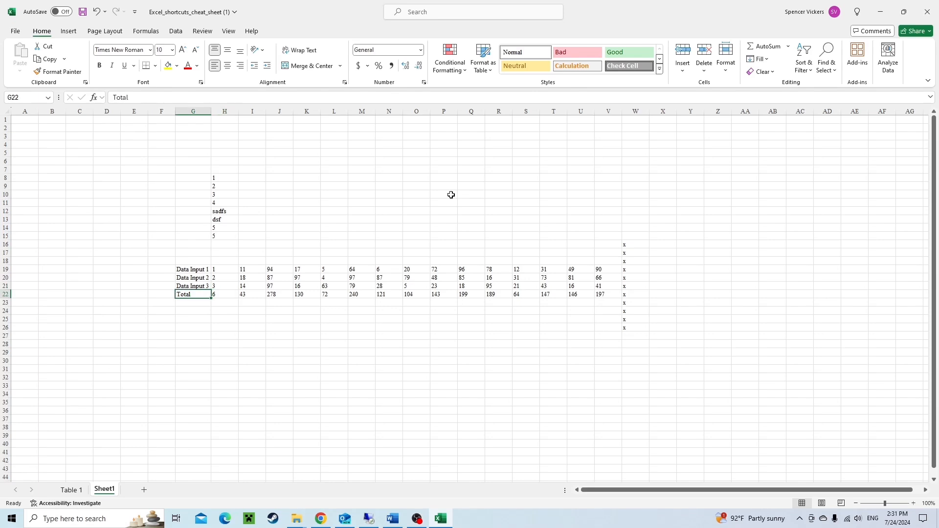
pyautogui.hotkey('shift', 'space')
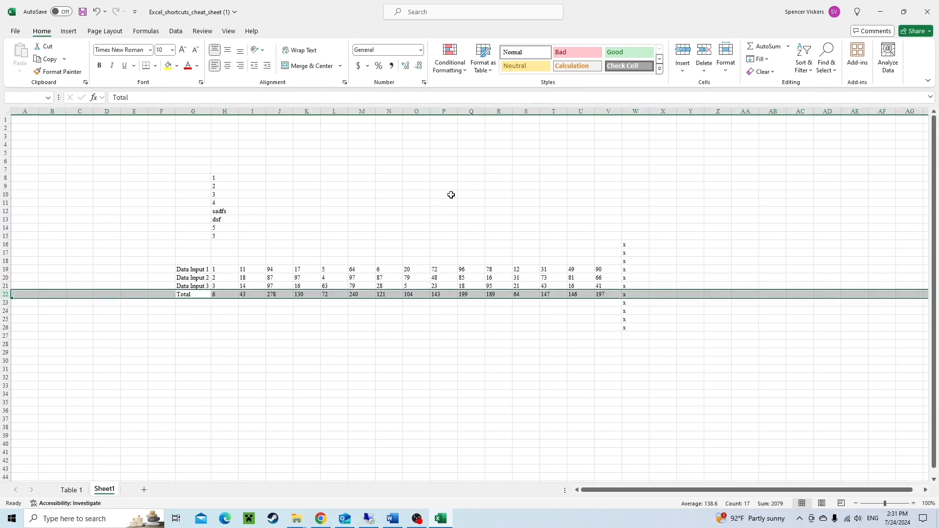
# Move between the labels, values and SUM formulas around G19:H22 and select row 22 again.
pyautogui.press('Right')
pyautogui.press('Left')
pyautogui.press('Right')
pyautogui.press('Right')
pyautogui.press('Left')
pyautogui.press('Left')
pyautogui.press('Up')
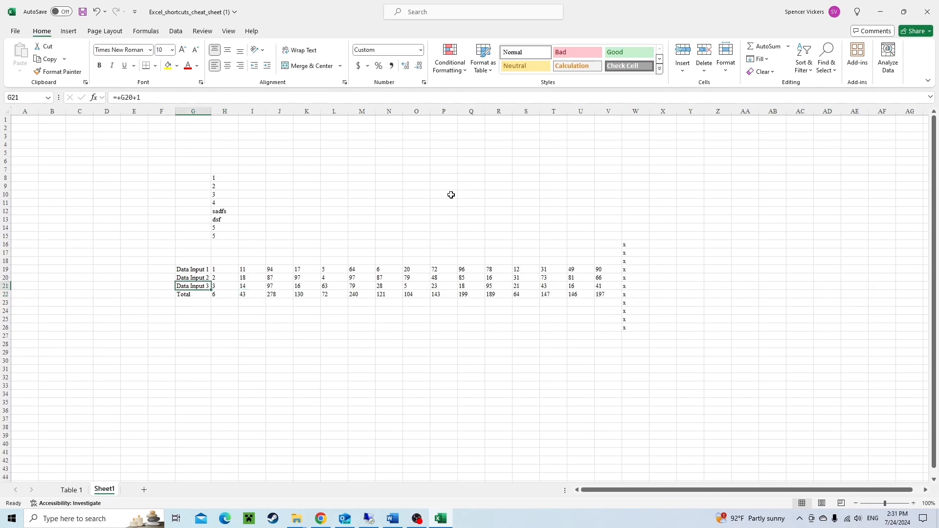
pyautogui.press('Down')
pyautogui.hotkey('shift', 'space')
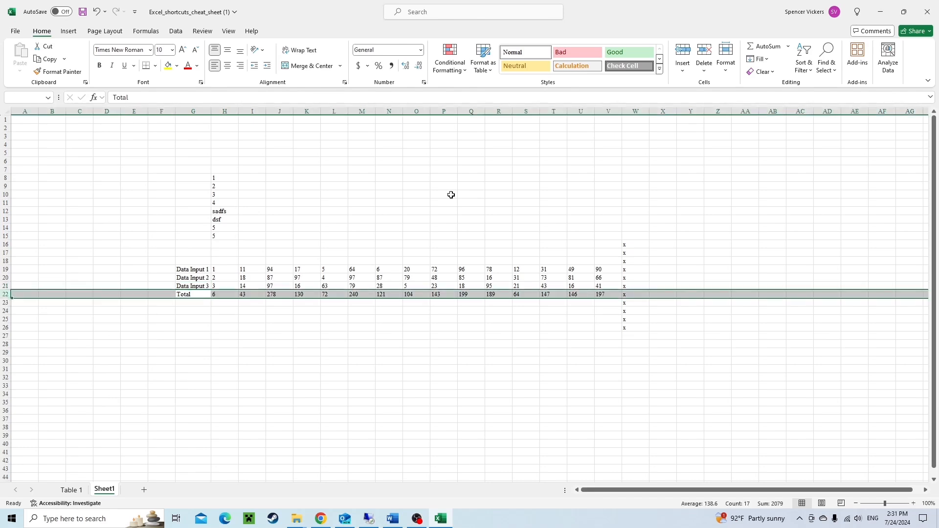
pyautogui.press('Right')
pyautogui.press('Up')
pyautogui.press('Down')
pyautogui.press('Left')
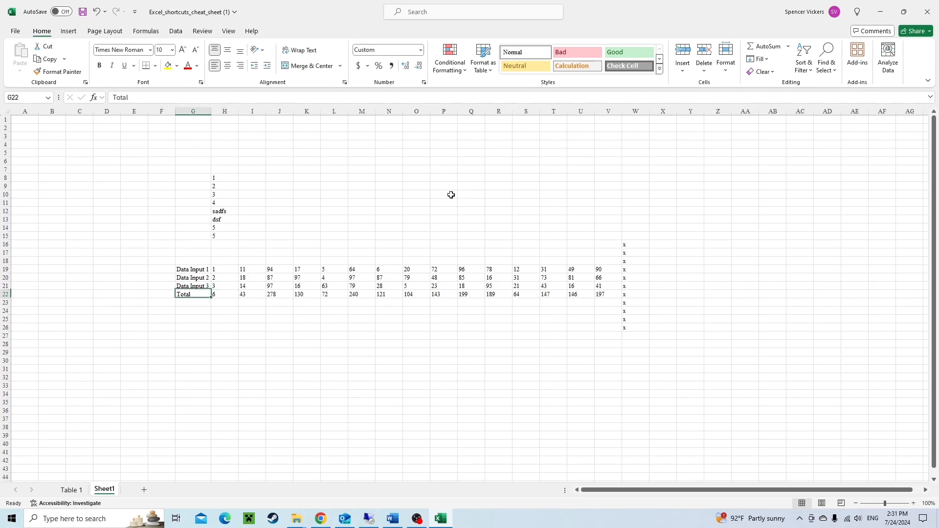
pyautogui.press('Right')
pyautogui.press('Right')
pyautogui.press('Left')
pyautogui.press('Left')
pyautogui.press('Right')
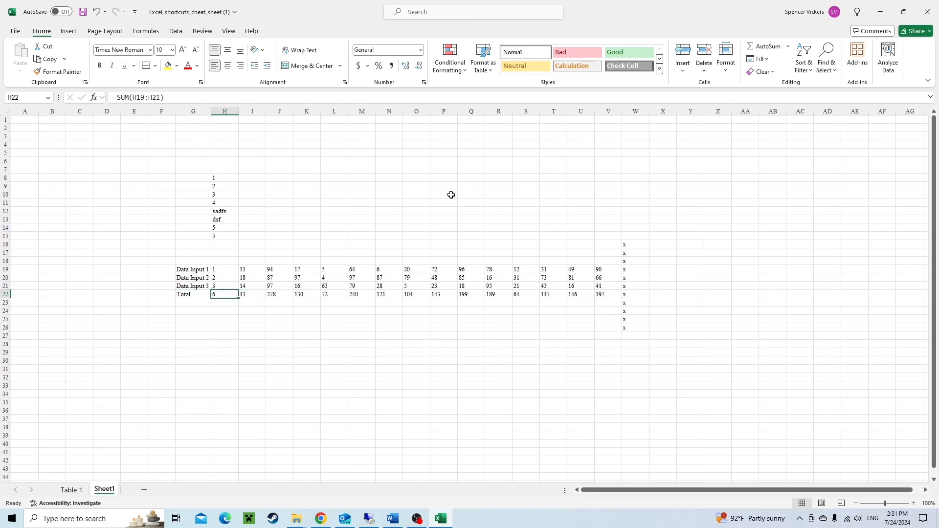
pyautogui.press('Up')
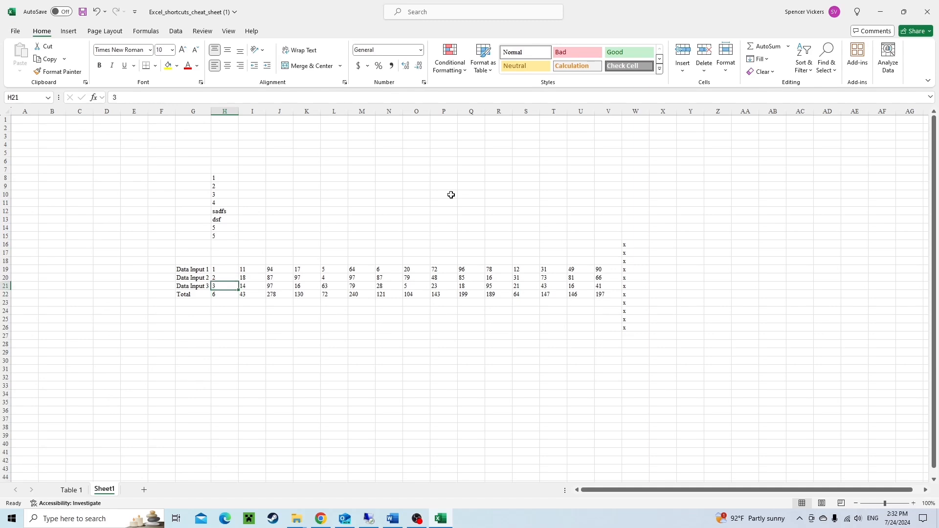
pyautogui.press('Up')
pyautogui.press('Up')
pyautogui.press('Down')
pyautogui.press('Down')
pyautogui.press('Down')
pyautogui.press('Left')
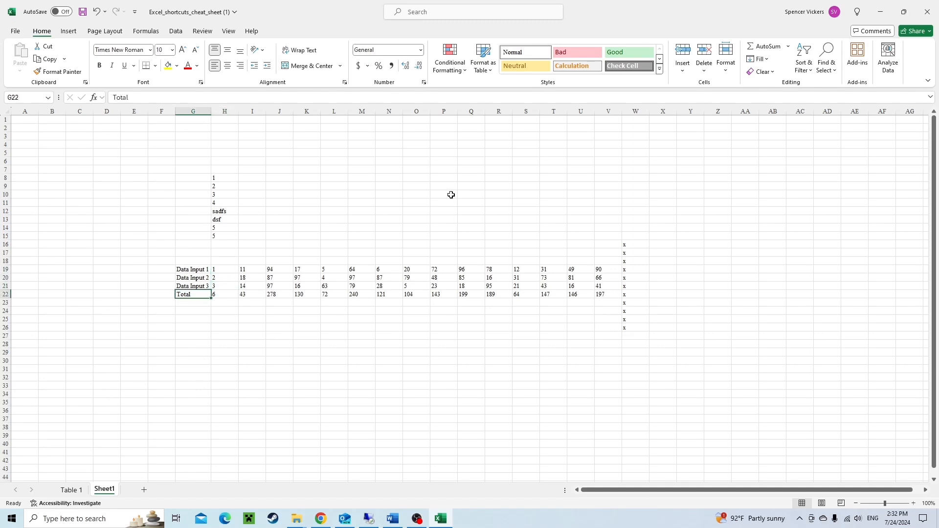
pyautogui.hotkey('shift', 'space')
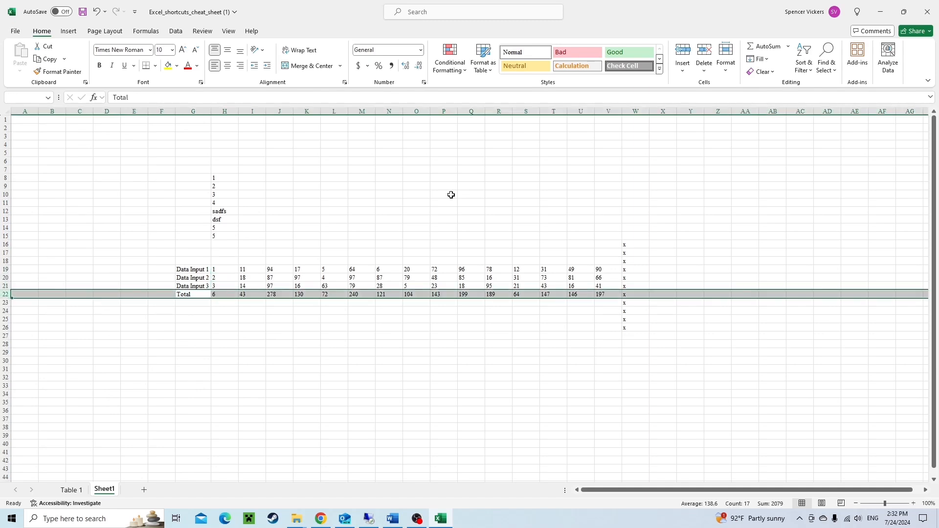
# Insert a blank row above the Total row.
pyautogui.press('Right')
pyautogui.press('Left')
pyautogui.hotkey('shift', 'space')
pyautogui.hotkey('ctrl', 'shift', '+')
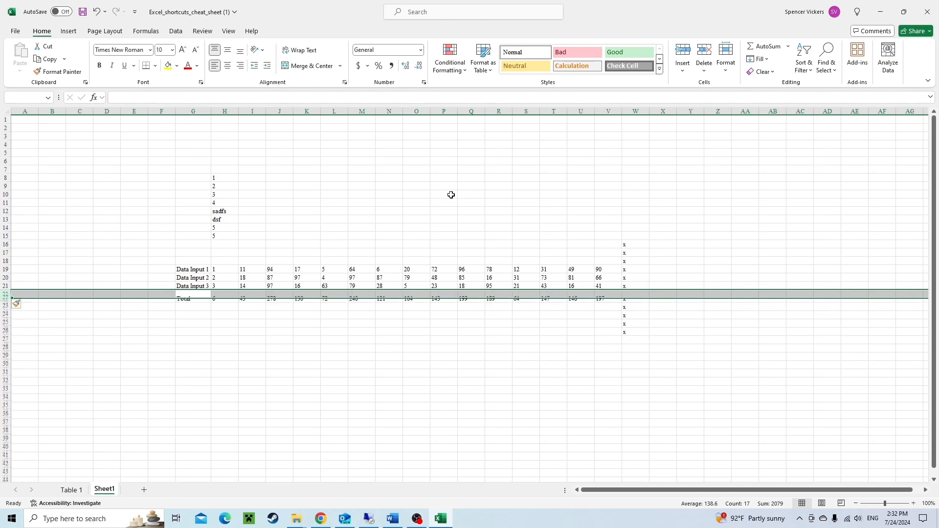
# Examine the Total SUM formula in H23 and the row selections around it.
pyautogui.press('Right')
pyautogui.press('Left')
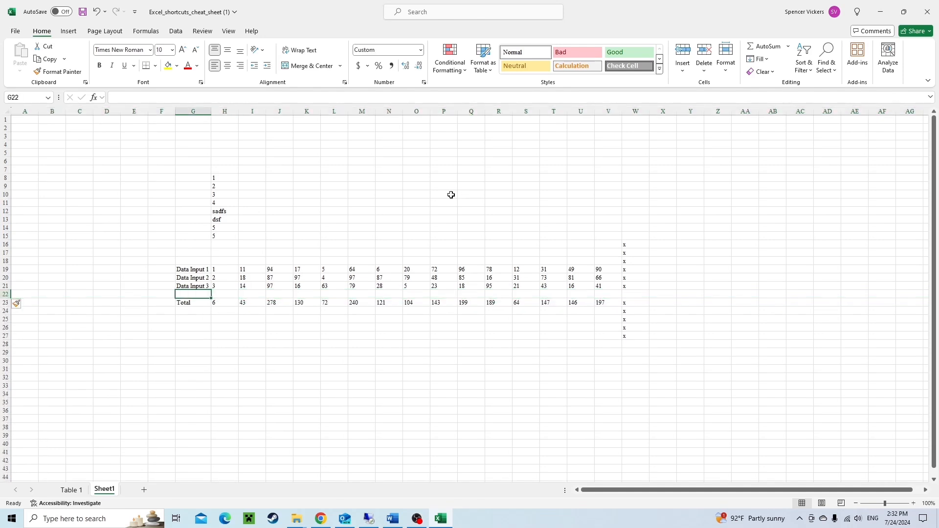
pyautogui.press('Right')
pyautogui.press('Down')
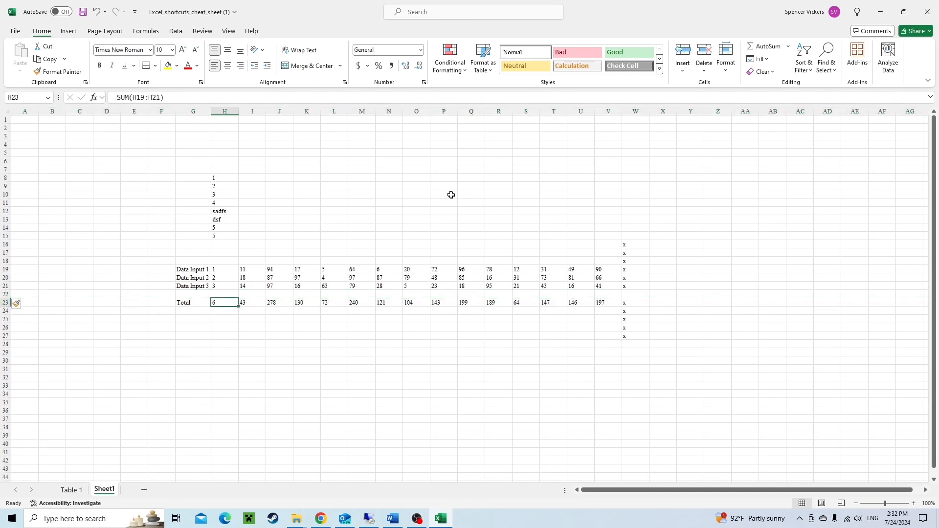
pyautogui.press('F2')
pyautogui.hotkey('ctrl', 'Return')
pyautogui.press('Up')
pyautogui.hotkey('shift', 'space')
pyautogui.press('Left')
pyautogui.press('Right')
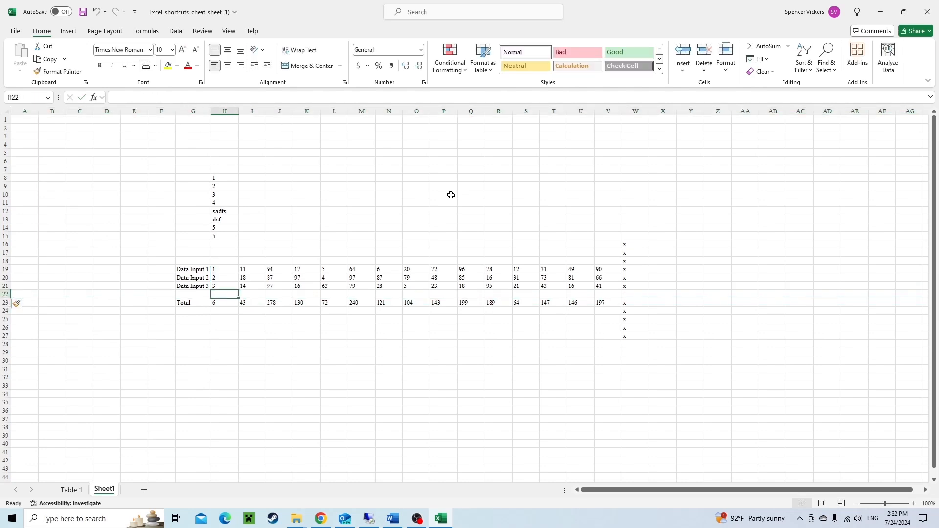
pyautogui.hotkey('shift', 'space')
pyautogui.press('Down')
pyautogui.press('F2')
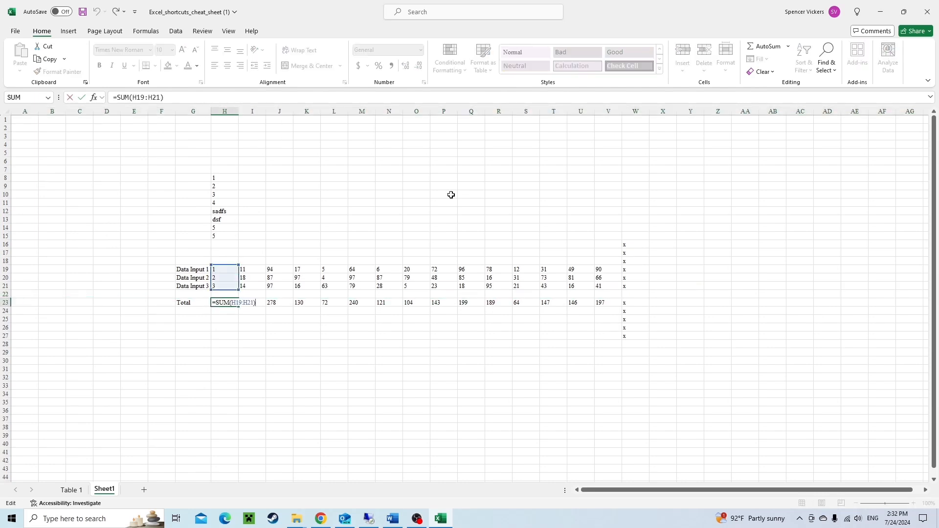
pyautogui.hotkey('ctrl', 'Return')
# Insert four more blank rows above the Total row.
pyautogui.press('Up')
pyautogui.hotkey('shift', 'space')
pyautogui.hotkey('ctrl', 'shift', '+')
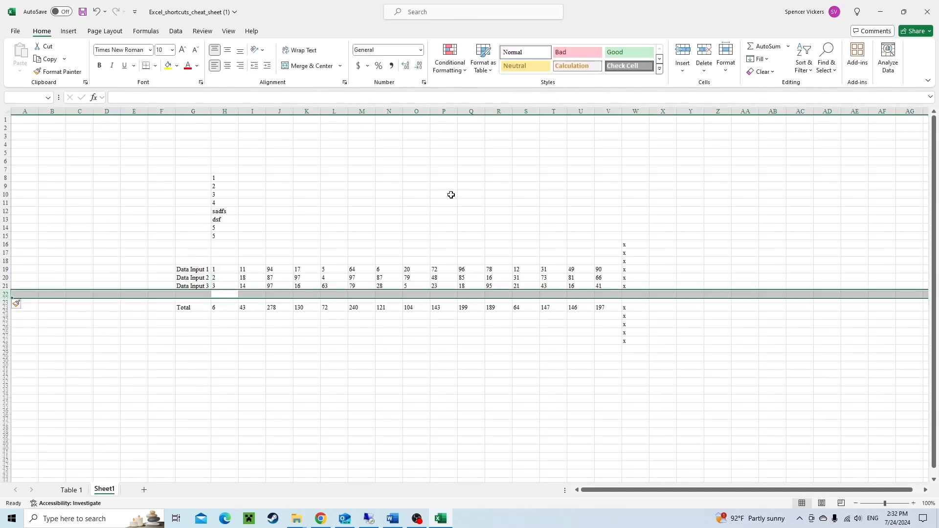
pyautogui.hotkey('ctrl', 'shift', '+')
pyautogui.hotkey('ctrl', 'shift', '+')
pyautogui.hotkey('ctrl', 'shift', '+')
# Enter 10 in cell H23.
pyautogui.press('Down')
pyautogui.write('10')
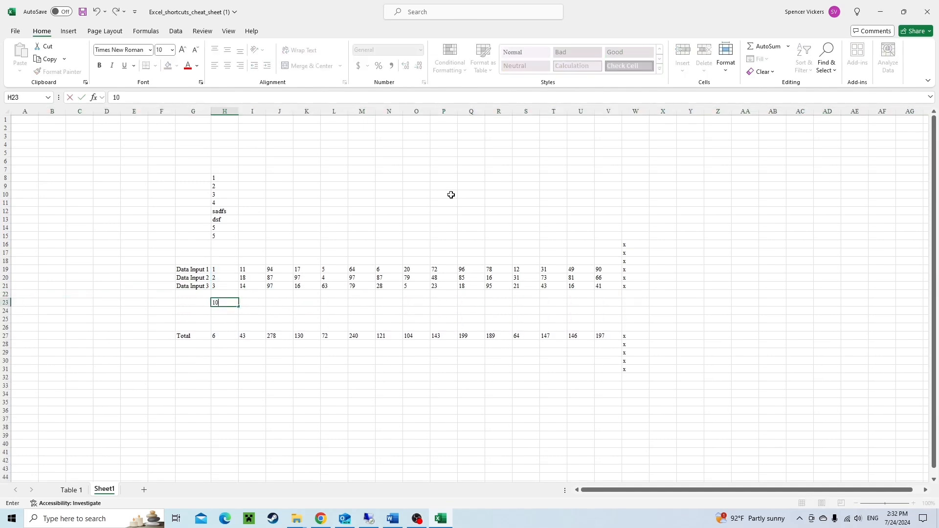
pyautogui.press('Return')
pyautogui.press('Up')
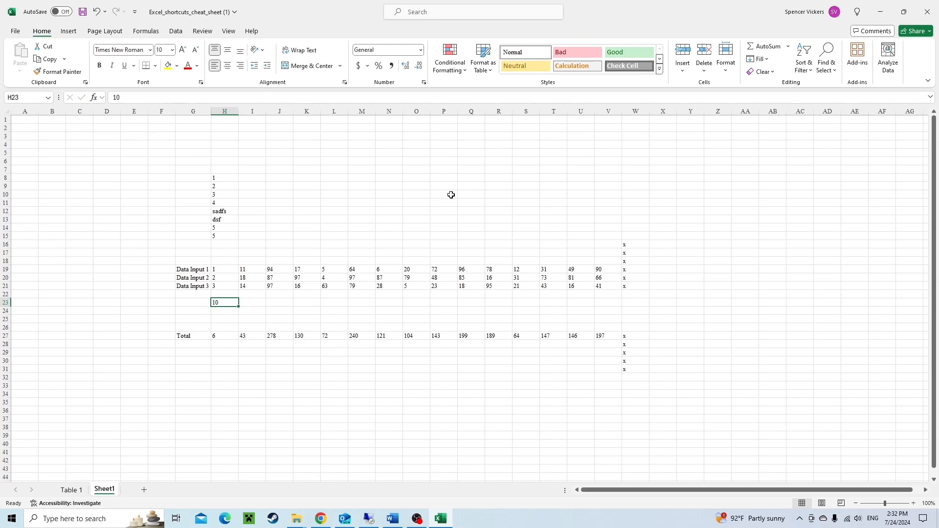
# Step through the empty H cells between the data and the Total row and back to H23.
pyautogui.press('Down')
pyautogui.press('Down')
pyautogui.press('Down')
pyautogui.press('Down')
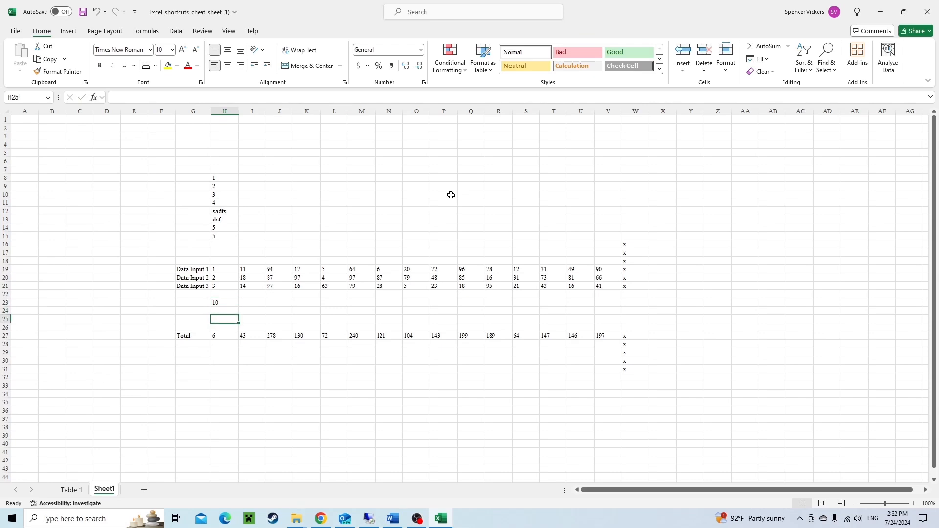
pyautogui.press('F2')
pyautogui.press('Escape')
pyautogui.press('Up')
pyautogui.press('Up')
pyautogui.press('Up')
pyautogui.press('Up')
pyautogui.press('Up')
pyautogui.press('Up')
pyautogui.press('Down')
pyautogui.press('Down')
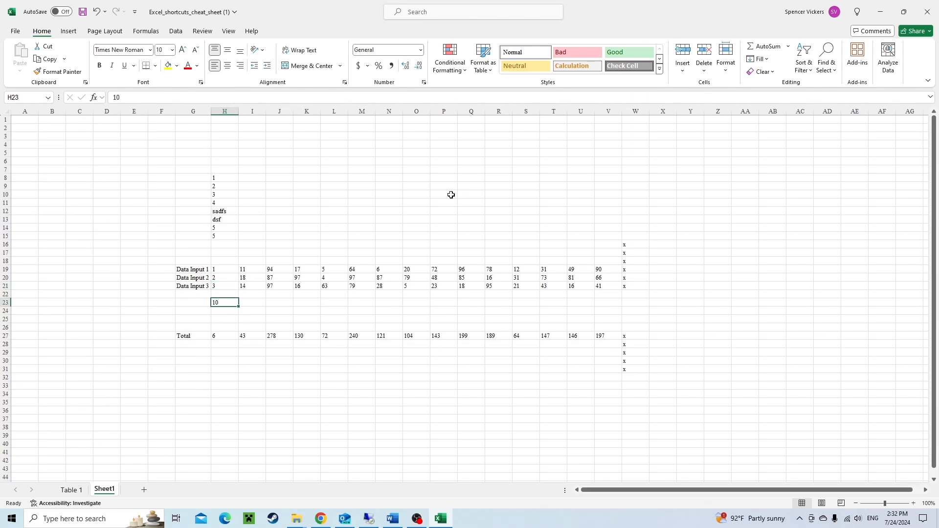
# Delete four rows above the Total row, including the one holding 10.
pyautogui.hotkey('shift', 'space')
pyautogui.hotkey('ctrl', '-')
pyautogui.hotkey('ctrl', '-')
pyautogui.hotkey('ctrl', '-')
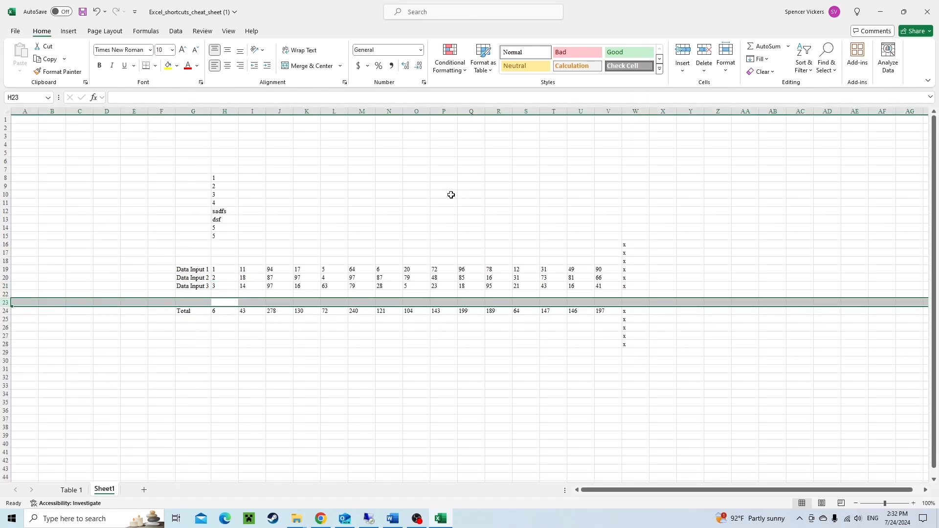
pyautogui.hotkey('ctrl', '-')
pyautogui.press('Up')
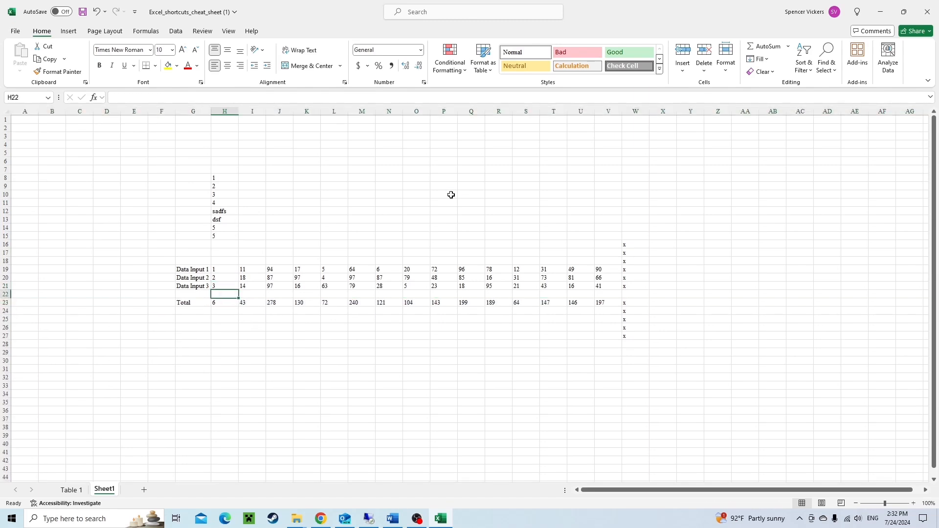
# Insert two blank rows at row 22 above the Total row.
pyautogui.hotkey('shift', 'space')
pyautogui.hotkey('ctrl', '+')
pyautogui.hotkey('ctrl', '+')
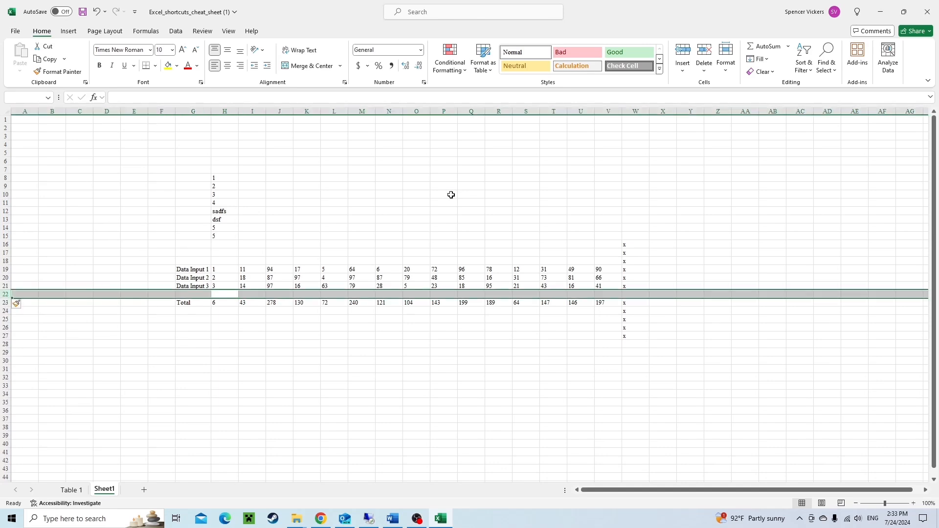
# Extend the Total SUM range in H25 to cover H19:H24.
pyautogui.press('Down')
pyautogui.press('Down')
pyautogui.press('Down')
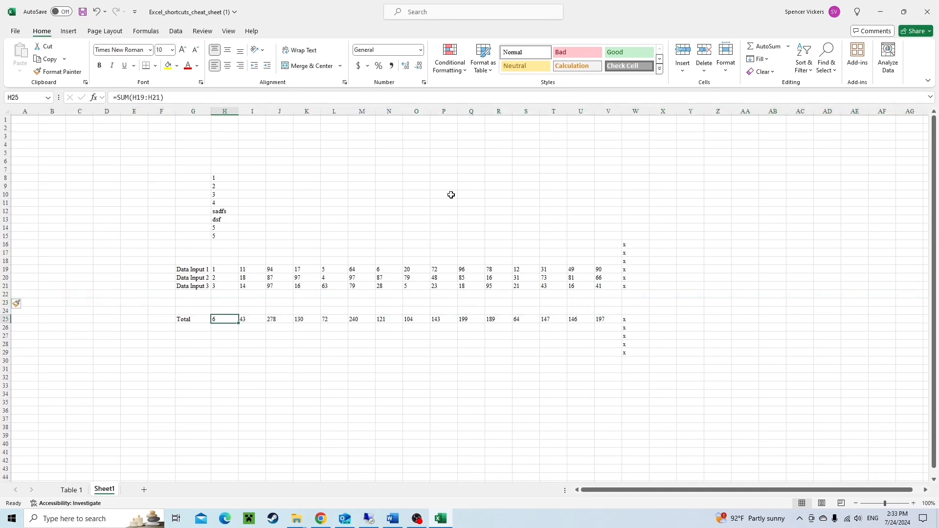
pyautogui.press('F2')
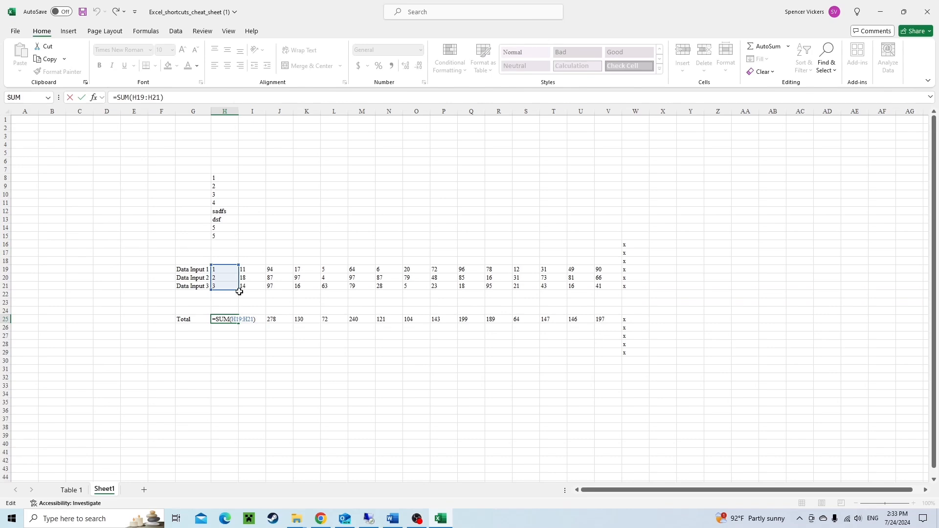
pyautogui.moveTo(239, 291); pyautogui.dragTo(239, 313)
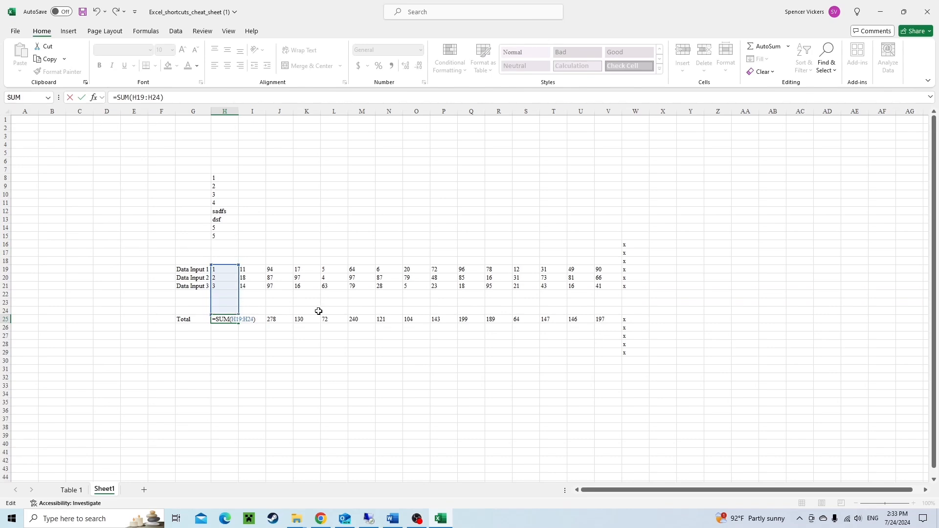
pyautogui.press('Return')
# Review the extended SUM formula in the Total cell H25.
pyautogui.press('Up')
pyautogui.press('Up')
pyautogui.press('Up')
pyautogui.press('Up')
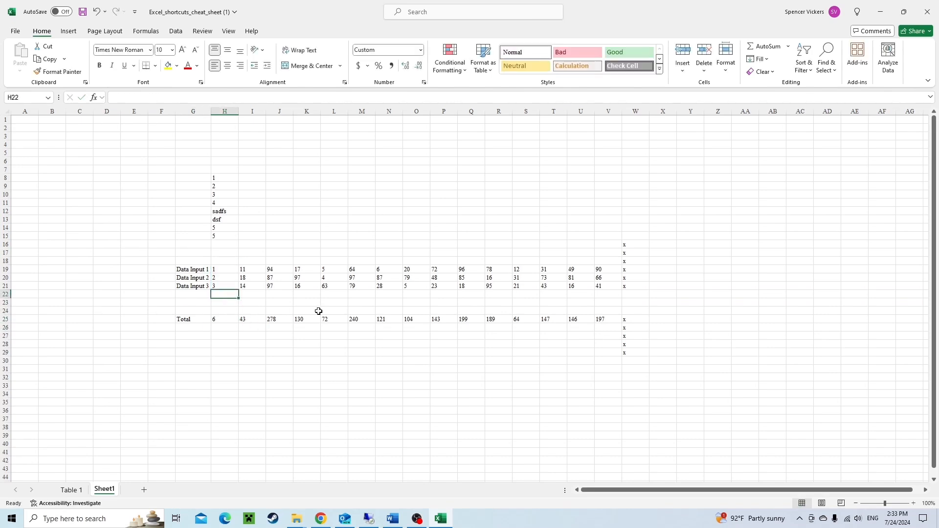
pyautogui.press('Down')
pyautogui.press('Down')
pyautogui.press('Down')
pyautogui.press('F2')
pyautogui.press('Escape')
# Insert three blank rows at row 23 within the summed range.
pyautogui.press('Up')
pyautogui.press('Up')
pyautogui.hotkey('shift', 'space')
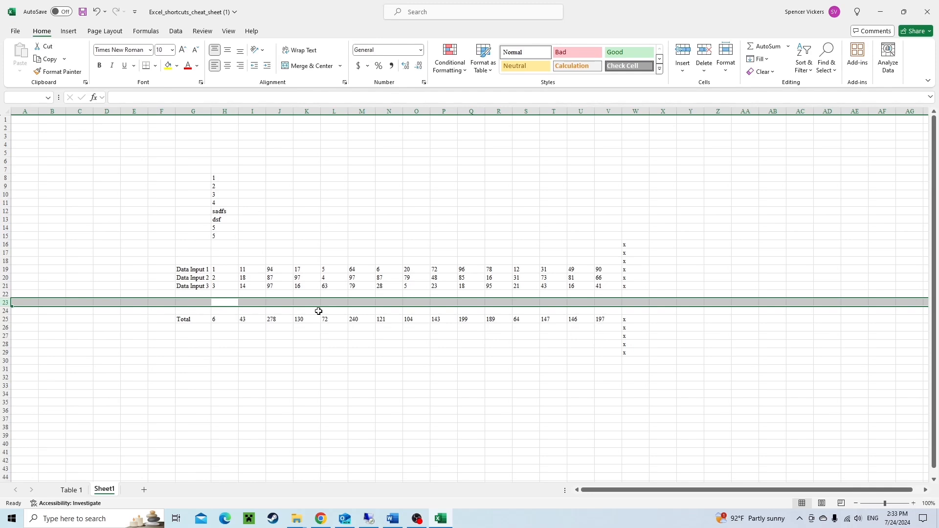
pyautogui.hotkey('ctrl', 'shift', '+')
pyautogui.hotkey('ctrl', 'shift', '+')
pyautogui.hotkey('ctrl', 'shift', '+')
pyautogui.hotkey('ctrl', 'shift', '+')
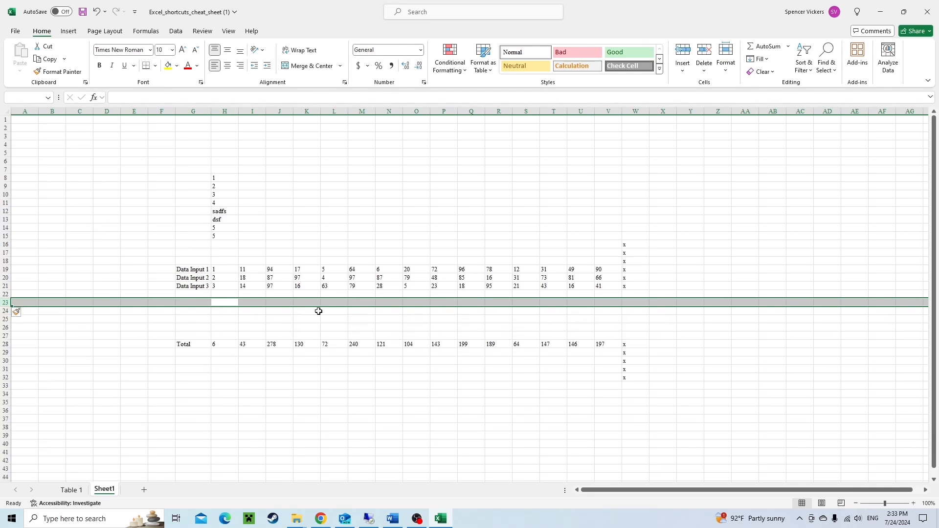
# Jump to the Total cell in column H and inspect its SUM formula.
pyautogui.press('Right')
pyautogui.press('Left')
pyautogui.hotkey('ctrl', 'Down')
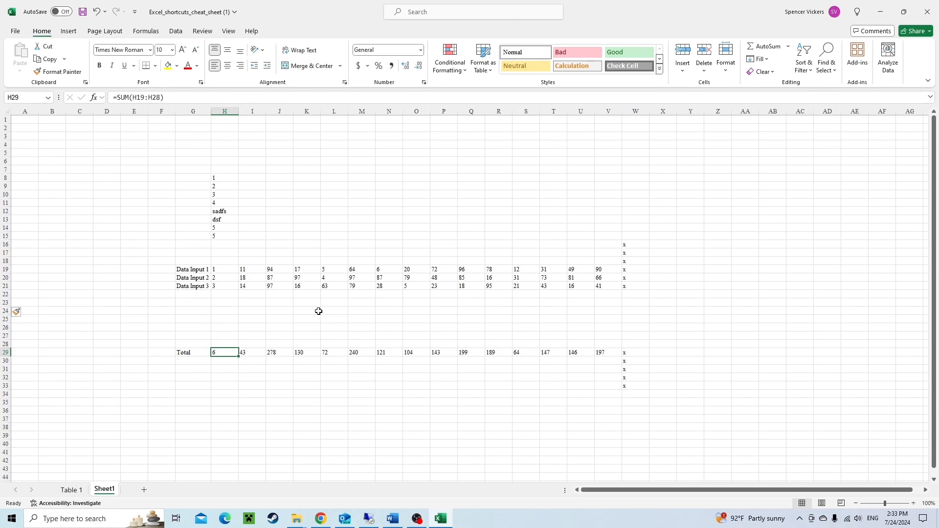
pyautogui.press('F2')
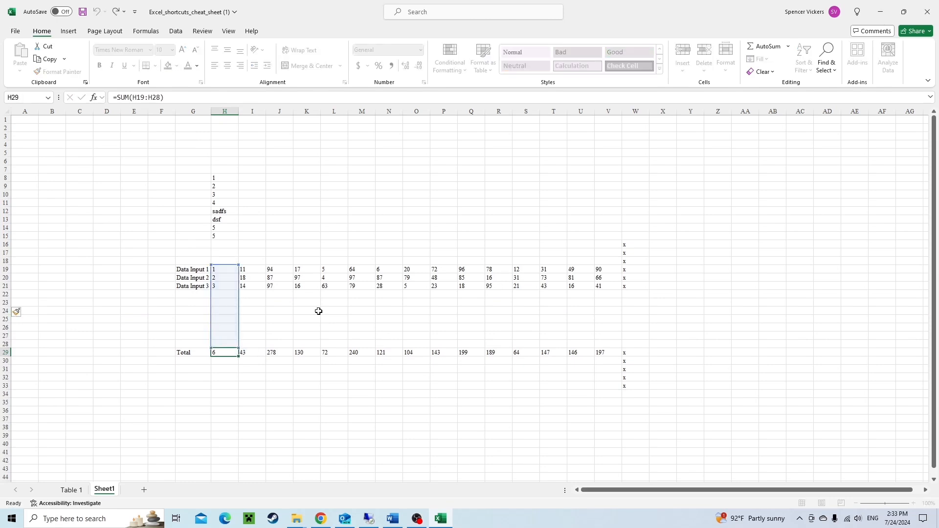
pyautogui.press('Escape')
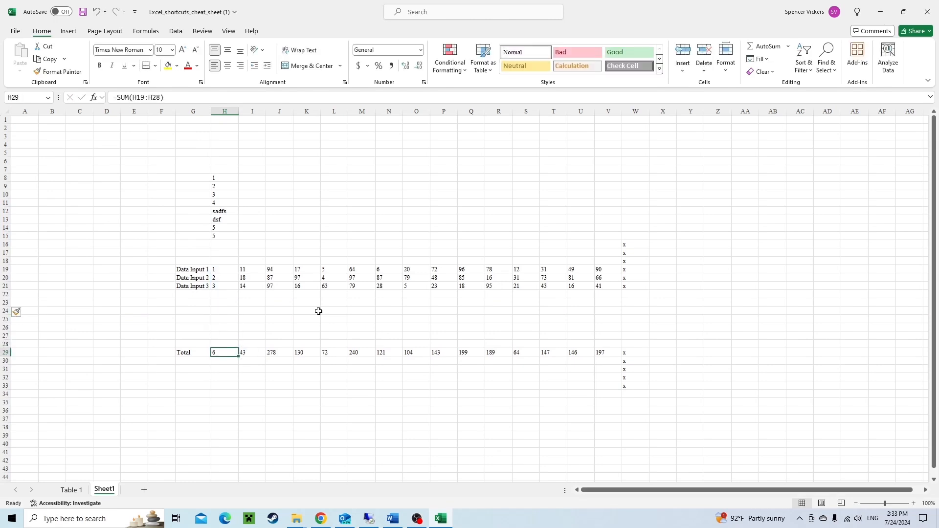
# Select the Total row values from H29 to V29 and adjust the selection edge.
pyautogui.hotkey('ctrl', 'shift', 'Right')
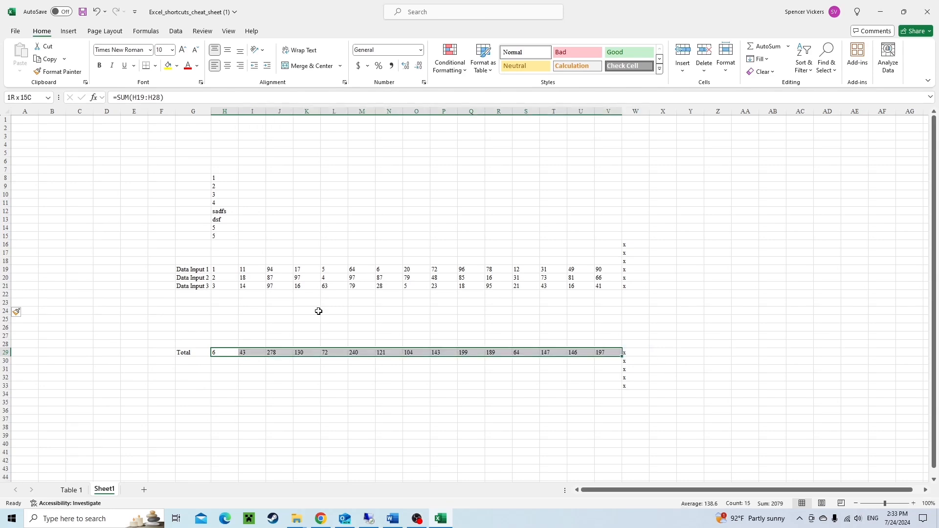
pyautogui.hotkey('shift', 'BackSpace')
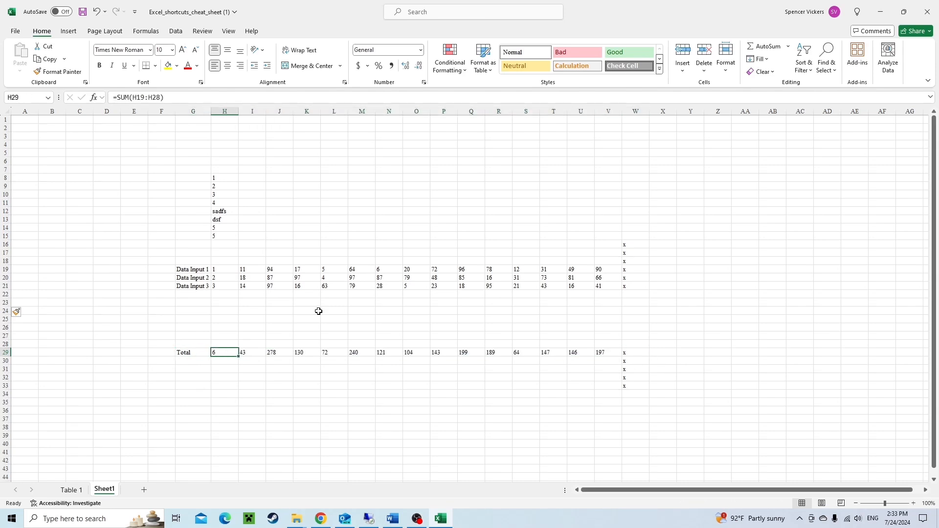
pyautogui.hotkey('ctrl', 'shift', 'Right')
pyautogui.hotkey('shift', 'Left')
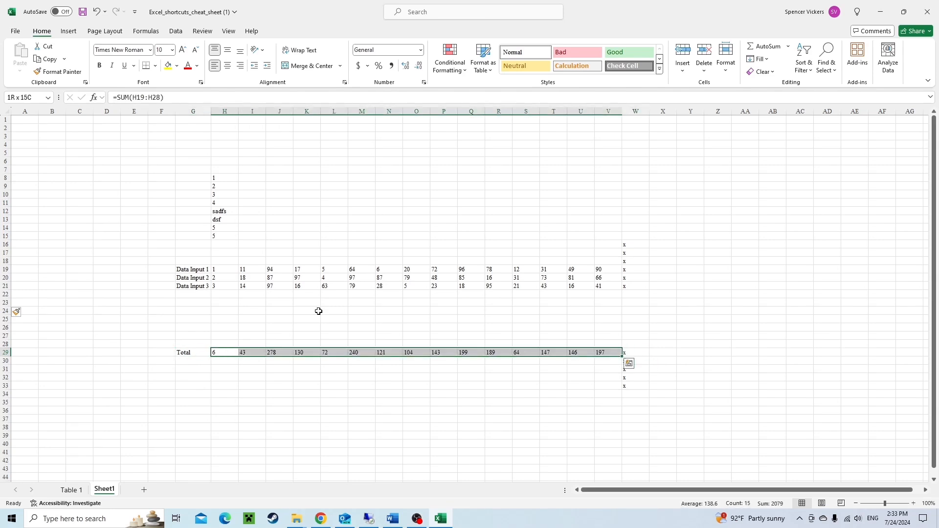
pyautogui.hotkey('shift', 'Right')
pyautogui.hotkey('shift', 'Left')
# Step along the Total row opening each SUM formula from I29 to O29 for inspection.
pyautogui.press('Right')
pyautogui.press('F2')
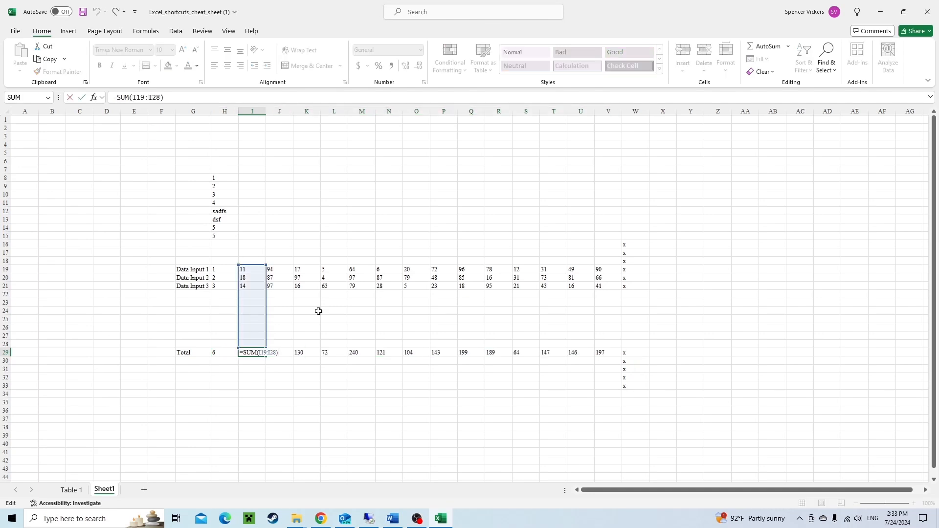
pyautogui.press('Escape')
pyautogui.press('Left')
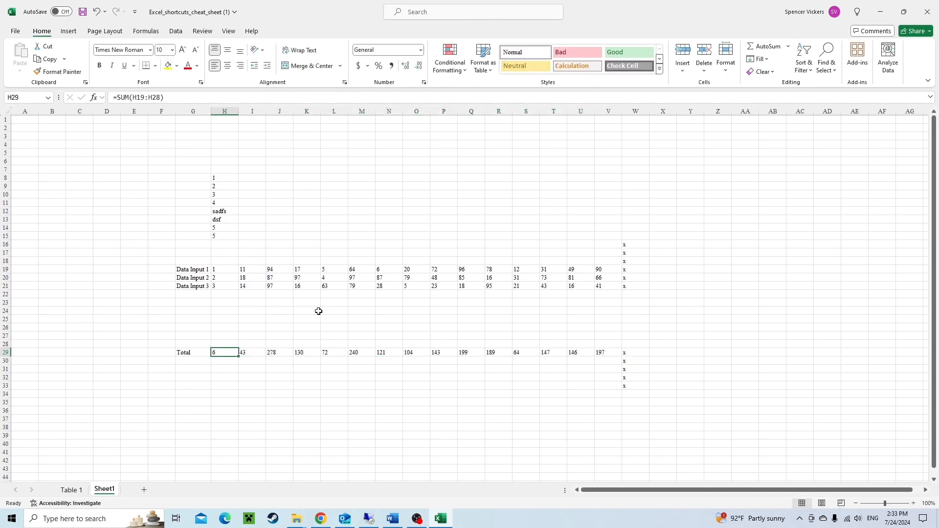
pyautogui.press('Right')
pyautogui.press('F2')
pyautogui.press('Tab')
pyautogui.press('F2')
pyautogui.press('Tab')
pyautogui.press('F2')
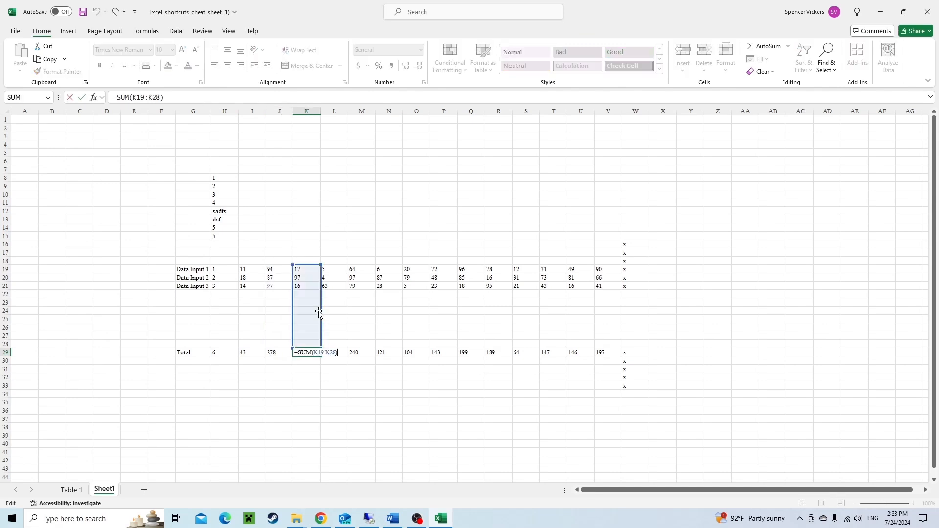
pyautogui.press('Tab')
pyautogui.press('F2')
pyautogui.press('Escape')
pyautogui.press('Tab')
pyautogui.press('F2')
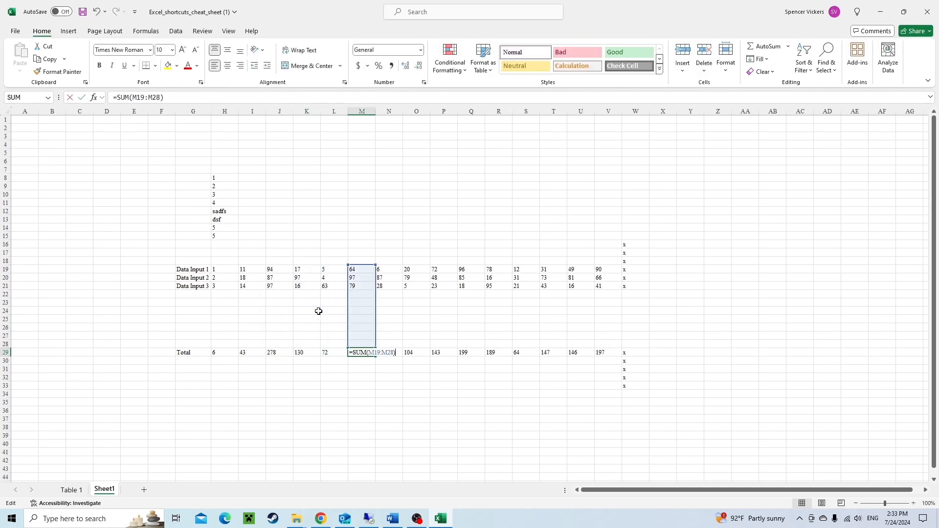
pyautogui.press('Tab')
pyautogui.press('F2')
pyautogui.press('Tab')
pyautogui.press('F2')
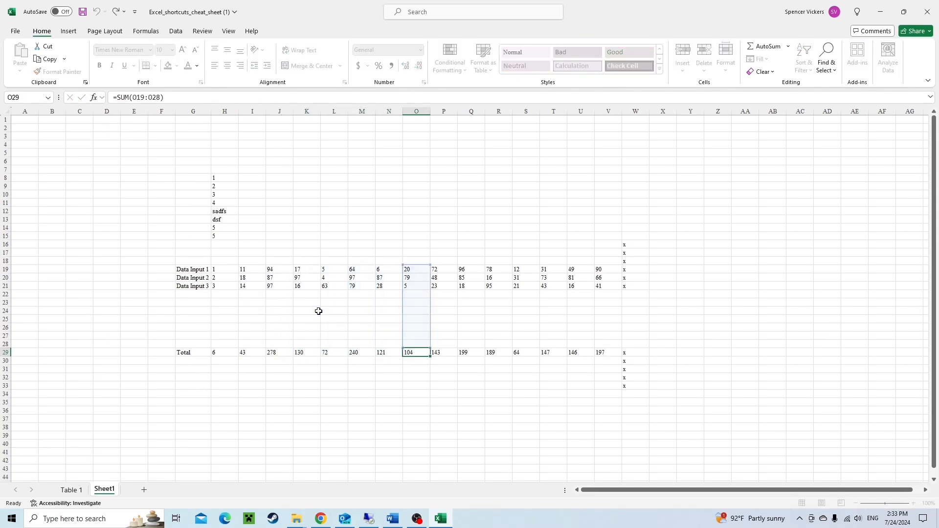
pyautogui.press('Escape')
# Navigate around the data block, jumping to its edges and back to the Data Input labels.
pyautogui.press('Left')
pyautogui.press('Left')
pyautogui.press('Left')
pyautogui.press('Left')
pyautogui.press('Left')
pyautogui.press('Left')
pyautogui.press('Left')
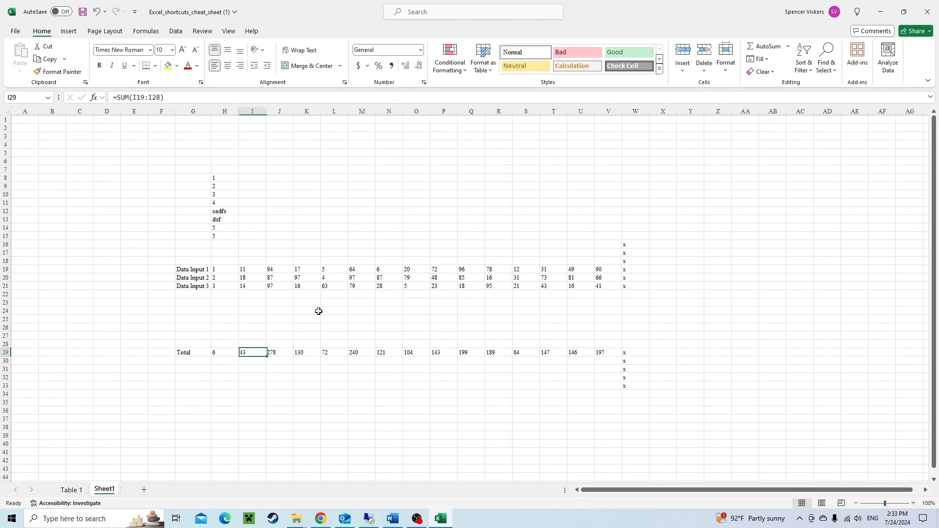
pyautogui.hotkey('ctrl', 'Up')
pyautogui.press('Down')
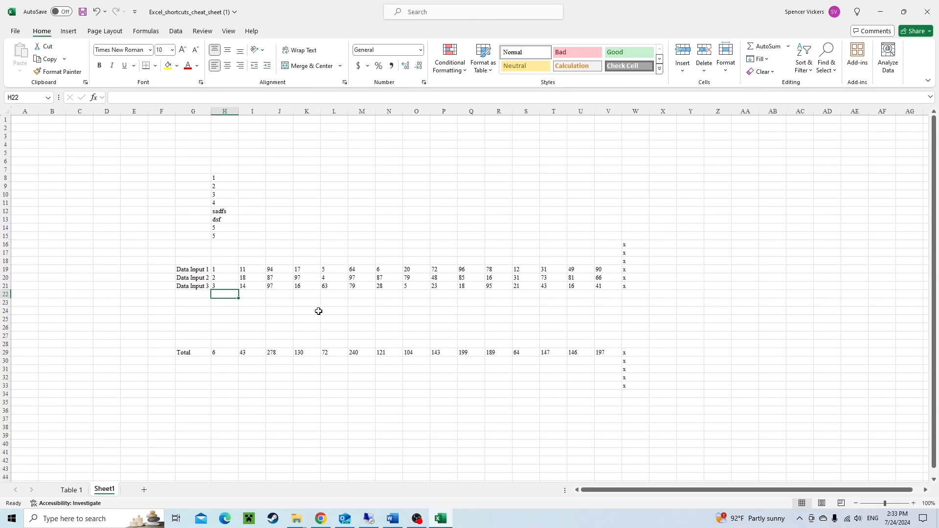
pyautogui.press('Up')
pyautogui.press('Up')
pyautogui.press('Up')
pyautogui.press('Down')
pyautogui.press('Down')
pyautogui.hotkey('ctrl', 'Right')
pyautogui.press('Left')
pyautogui.hotkey('ctrl', 'Left')
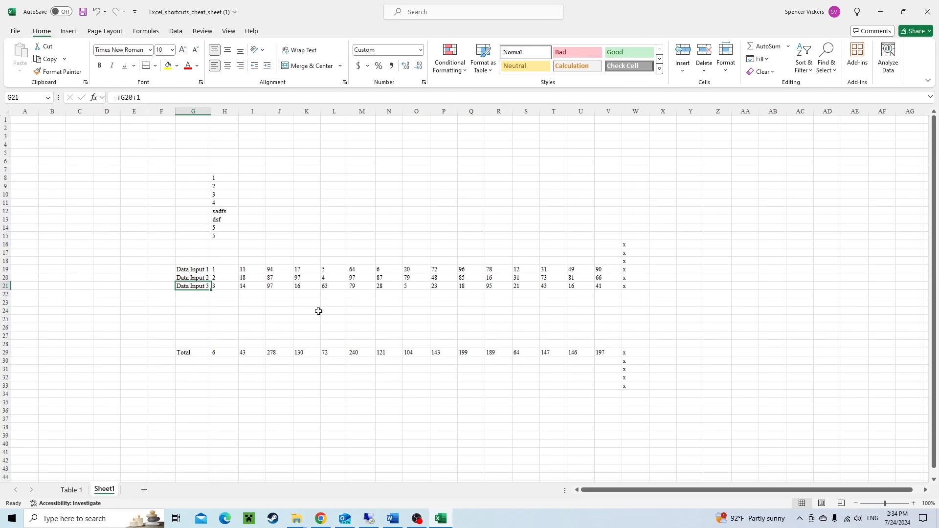
# Extend and shrink a selection in column G around the Data Input labels.
pyautogui.hotkey('shift', 'Up')
pyautogui.hotkey('shift', 'Down')
pyautogui.hotkey('shift', 'Down')
pyautogui.hotkey('shift', 'Down')
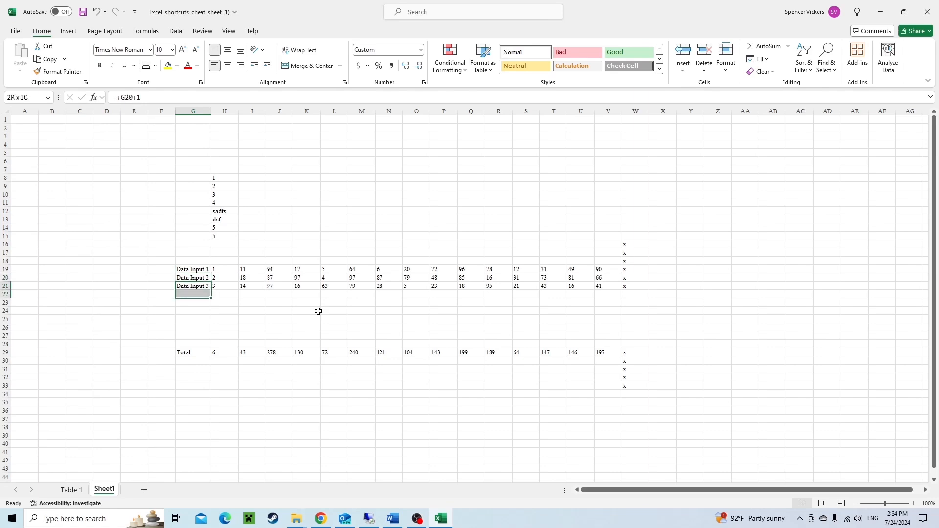
pyautogui.hotkey('shift', 'Up')
pyautogui.hotkey('shift', 'Up')
pyautogui.hotkey('shift', 'Up')
pyautogui.hotkey('shift', 'Up')
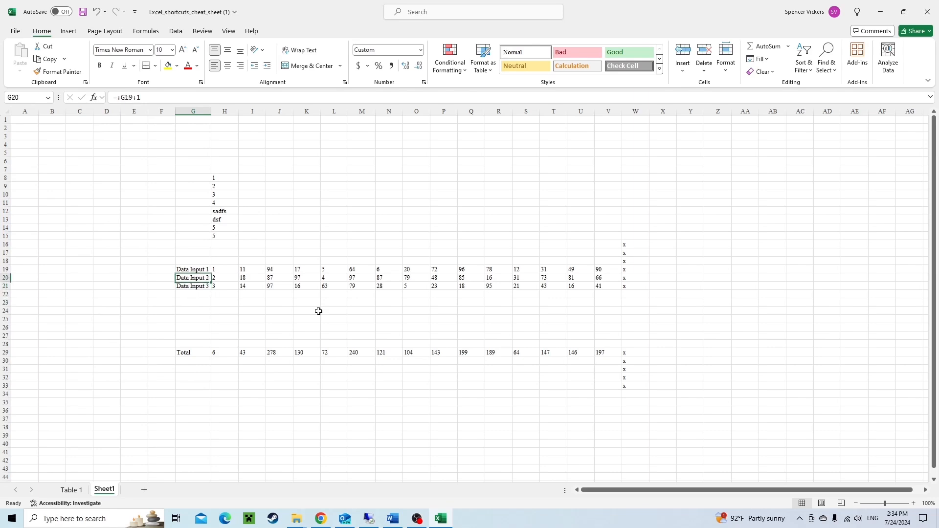
# Enter 2 in cell G24 below the Data Input labels, then undo the entry.
pyautogui.press('Up')
pyautogui.press('Down')
pyautogui.press('Down')
pyautogui.press('Down')
pyautogui.press('Down')
pyautogui.write('2')
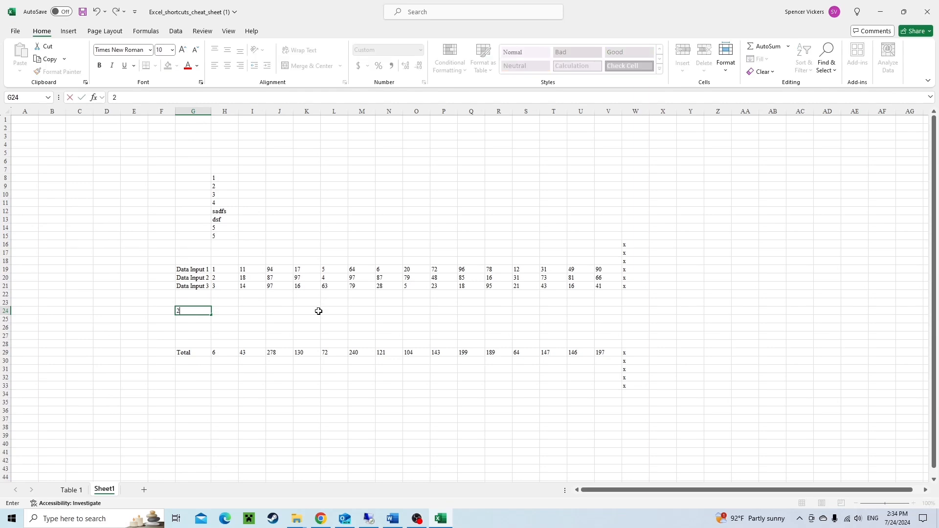
pyautogui.press('Return')
pyautogui.press('Up')
pyautogui.hotkey('ctrl', 'z')
pyautogui.press('Up')
pyautogui.press('Up')
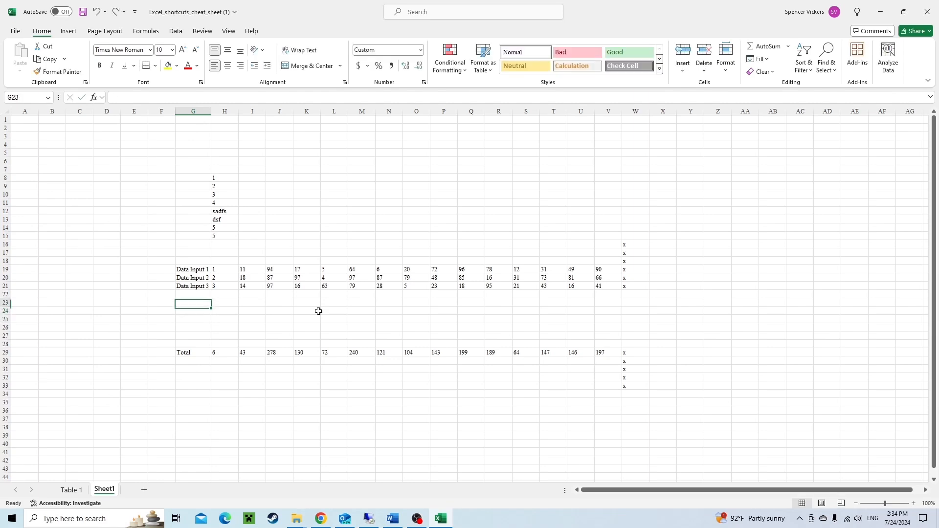
pyautogui.press('Up')
pyautogui.press('Down')
pyautogui.press('Down')
pyautogui.press('Down')
pyautogui.press('Up')
pyautogui.press('Up')
pyautogui.press('Up')
pyautogui.press('Up')
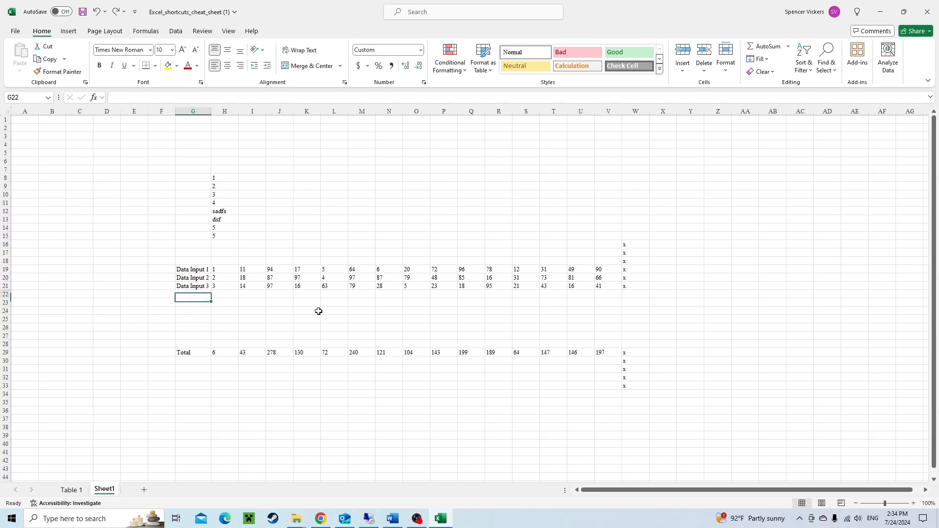
pyautogui.press('Down')
pyautogui.press('Down')
pyautogui.press('Down')
pyautogui.press('Down')
pyautogui.press('Down')
pyautogui.press('Down')
pyautogui.press('Down')
pyautogui.press('Down')
pyautogui.press('Down')
pyautogui.press('Down')
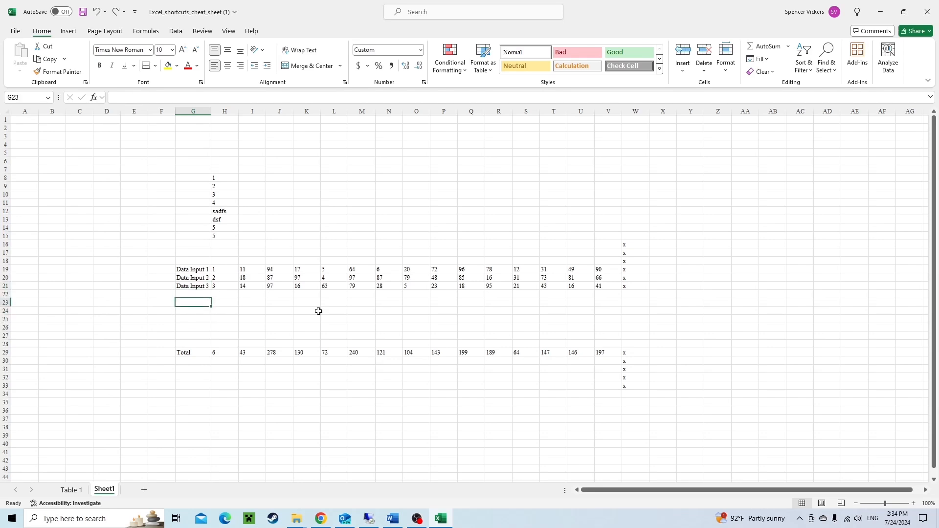
# Enter 1 in cell G35 below the Total row, then delete it again.
pyautogui.press('Down')
pyautogui.press('Down')
pyautogui.press('Down')
pyautogui.press('Down')
pyautogui.write('1')
pyautogui.press('Return')
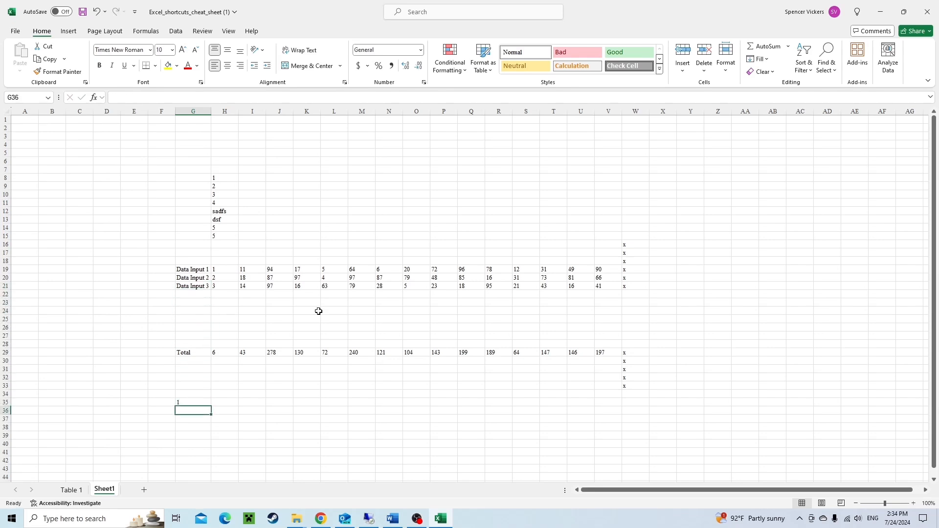
pyautogui.press('Up')
pyautogui.press('Delete')
# Select G21 through G28 beneath the Data Input labels and fill the G21 formula down into them.
pyautogui.press('Up')
pyautogui.press('Up')
pyautogui.press('Up')
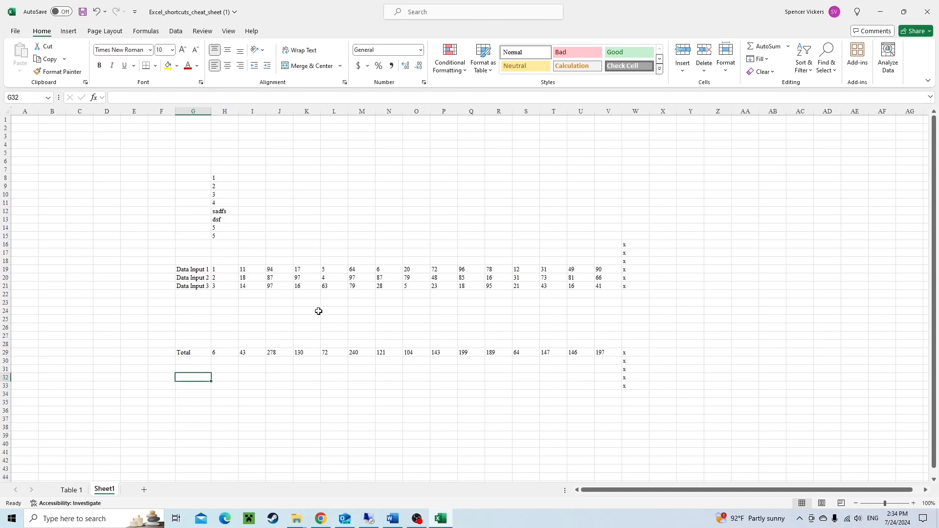
pyautogui.press('Down')
pyautogui.press('Down')
pyautogui.press('Down')
pyautogui.press('Up')
pyautogui.press('Up')
pyautogui.press('Up')
pyautogui.press('Up')
pyautogui.press('Up')
pyautogui.press('Up')
pyautogui.press('Up')
pyautogui.press('Up')
pyautogui.press('Up')
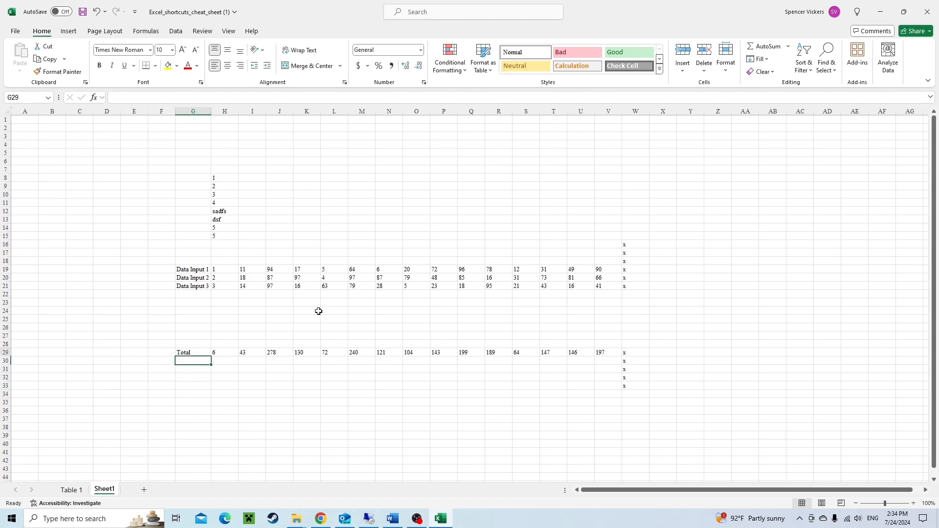
pyautogui.press('Up')
pyautogui.press('Up')
pyautogui.press('Up')
pyautogui.press('Up')
pyautogui.press('Up')
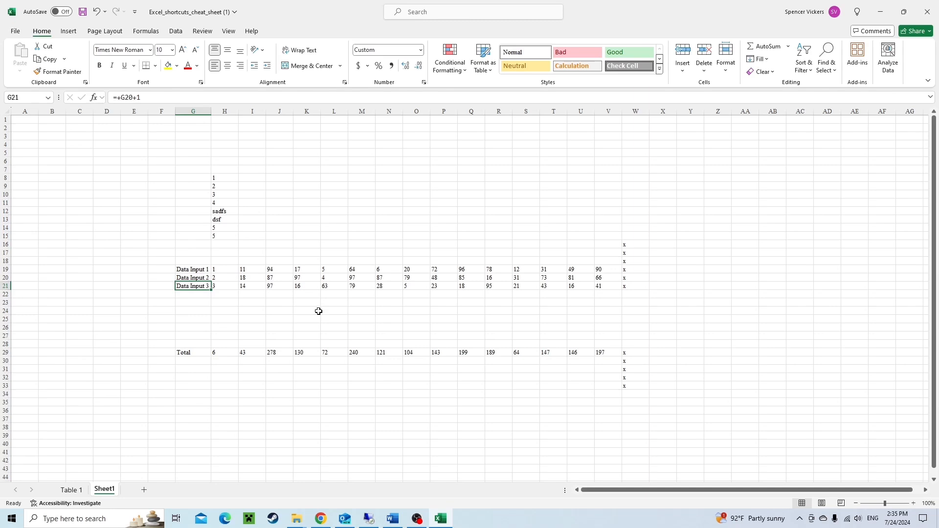
pyautogui.hotkey('ctrl', 'shift', 'Down')
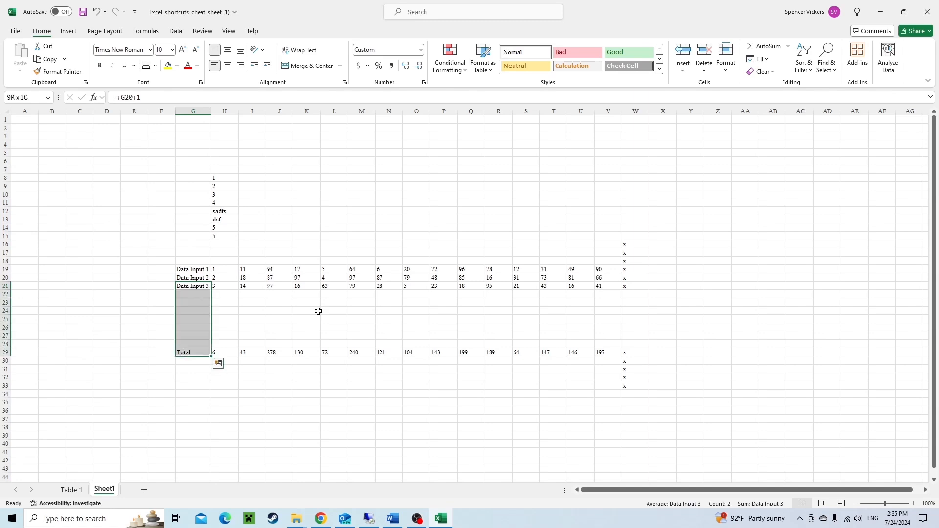
pyautogui.hotkey('shift', 'Up')
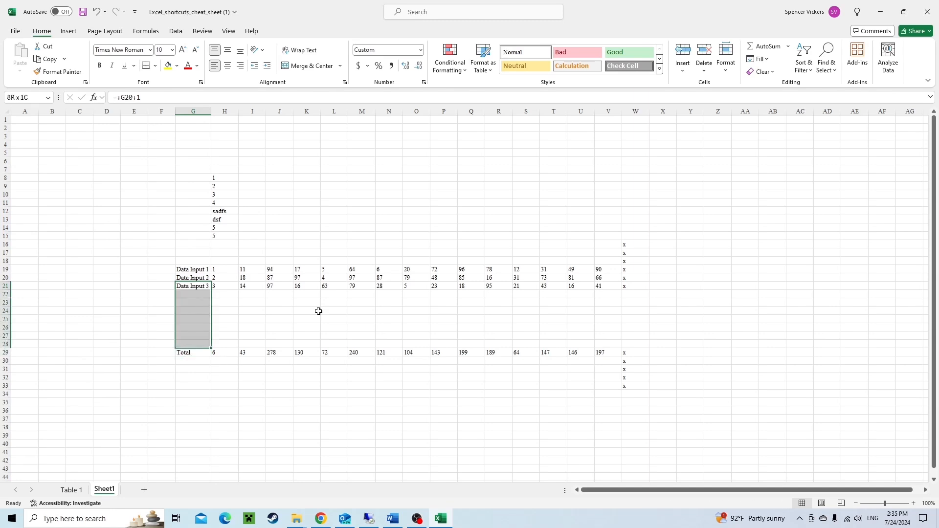
pyautogui.hotkey('ctrl', 'd')
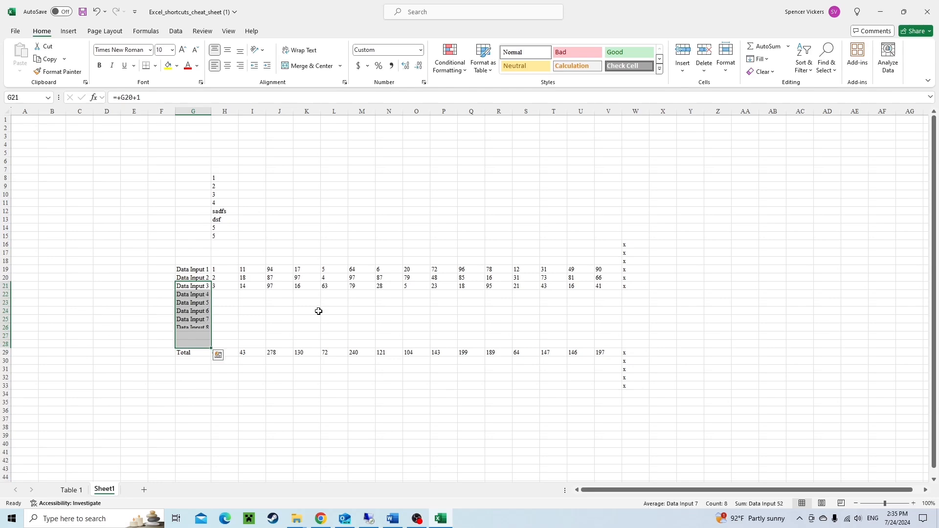
# Step through the filled cells in column G to inspect their formulas.
pyautogui.press('Down')
pyautogui.press('Down')
pyautogui.press('Down')
pyautogui.press('Down')
pyautogui.press('Down')
pyautogui.press('Down')
pyautogui.press('Down')
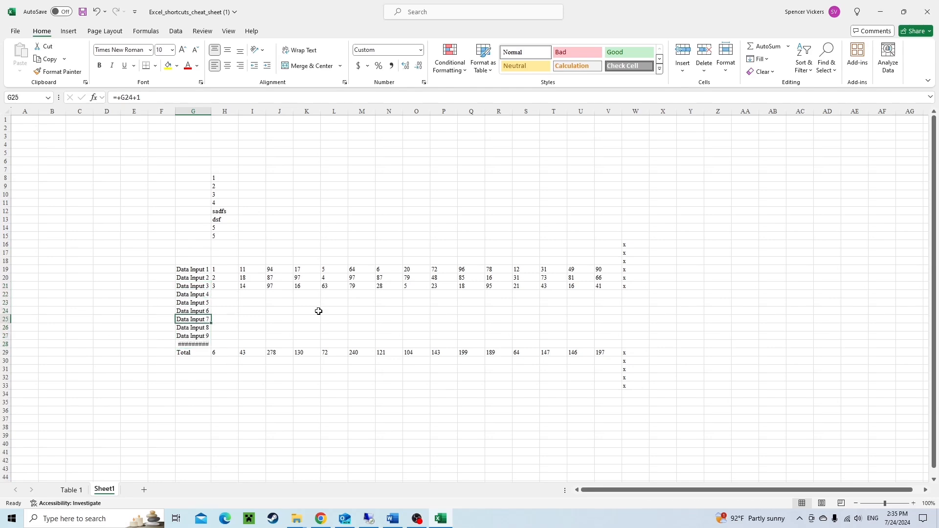
pyautogui.press('Up')
pyautogui.press('Up')
pyautogui.press('Up')
pyautogui.press('Up')
pyautogui.press('Up')
pyautogui.press('Up')
pyautogui.press('Down')
pyautogui.press('Down')
pyautogui.press('Down')
pyautogui.press('Down')
pyautogui.press('Down')
pyautogui.press('Down')
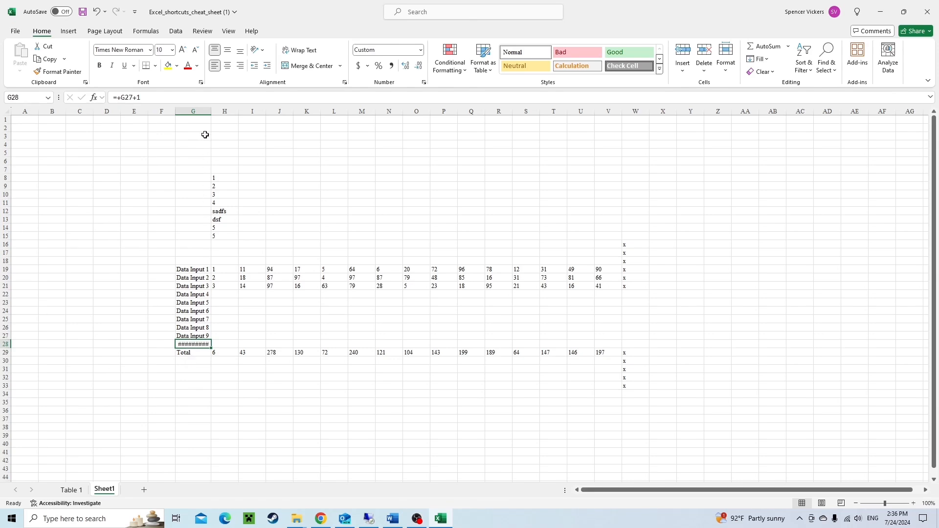
# Resize column G from its header border twice, undoing each width change.
pyautogui.doubleClick(211, 110)
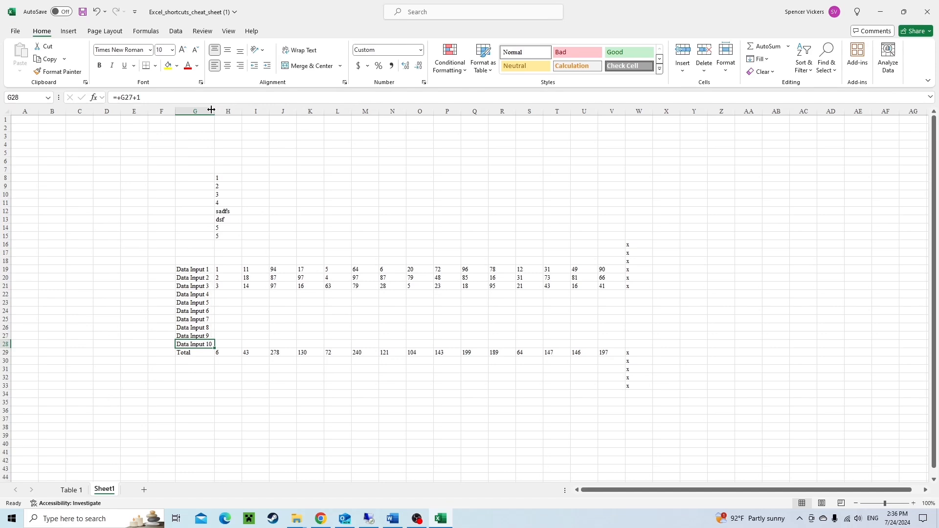
pyautogui.hotkey('ctrl', 'z')
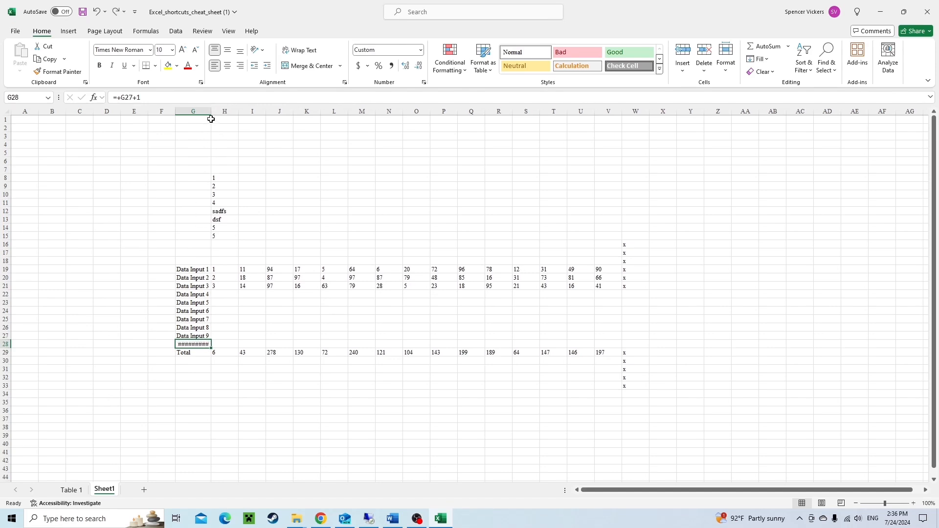
pyautogui.moveTo(212, 110); pyautogui.dragTo(218, 110)
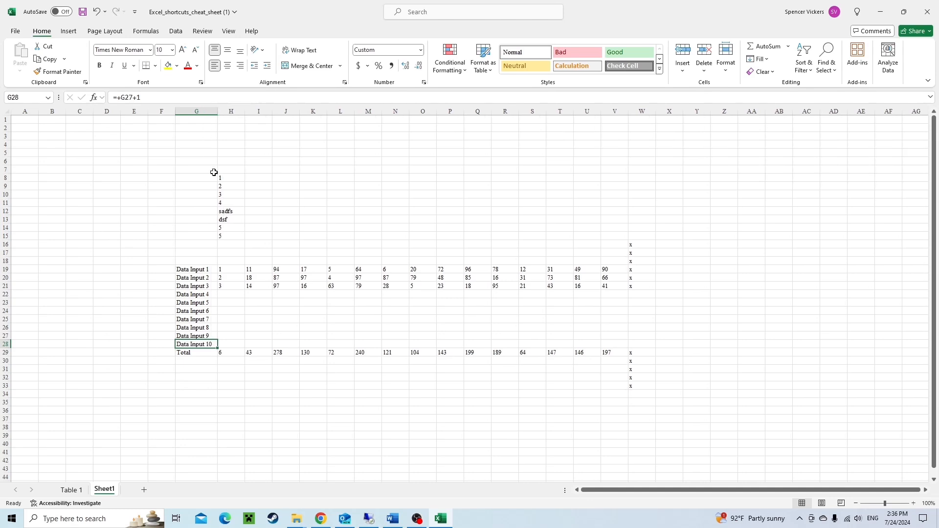
pyautogui.hotkey('ctrl', 'z')
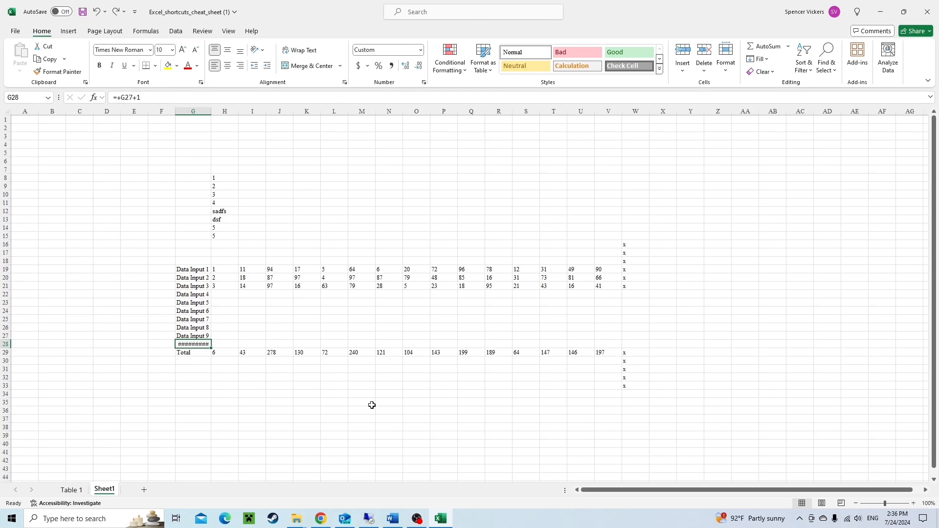
# AutoFit column G's width with the ribbon shortcut twice, undoing the change each time.
pyautogui.press('alt')
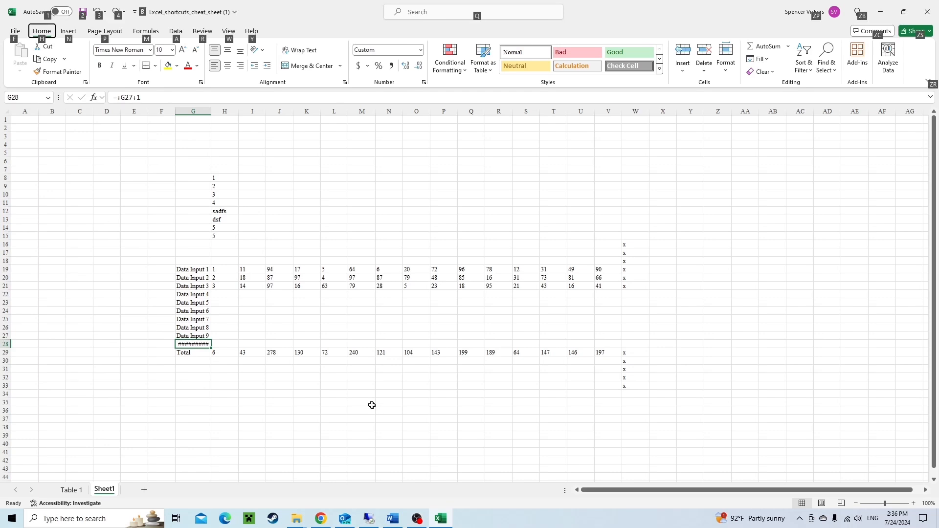
pyautogui.press('h')
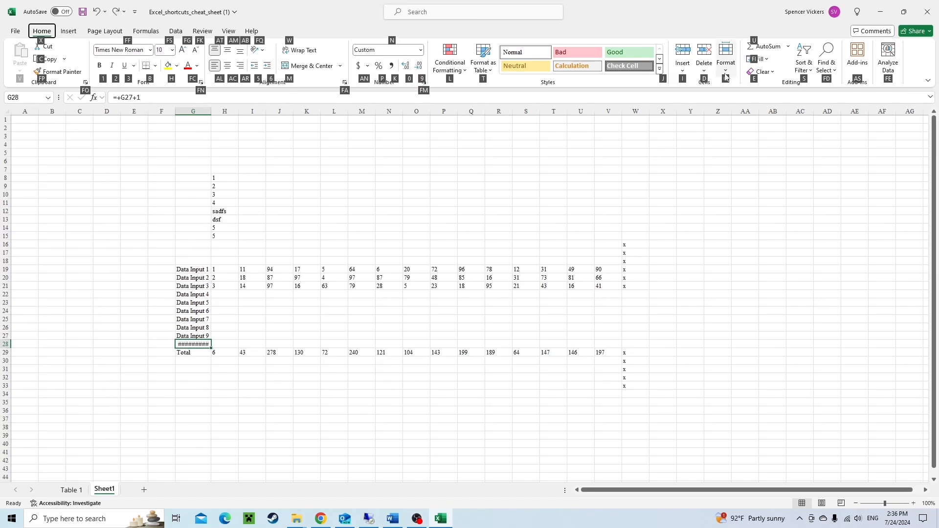
pyautogui.press('o')
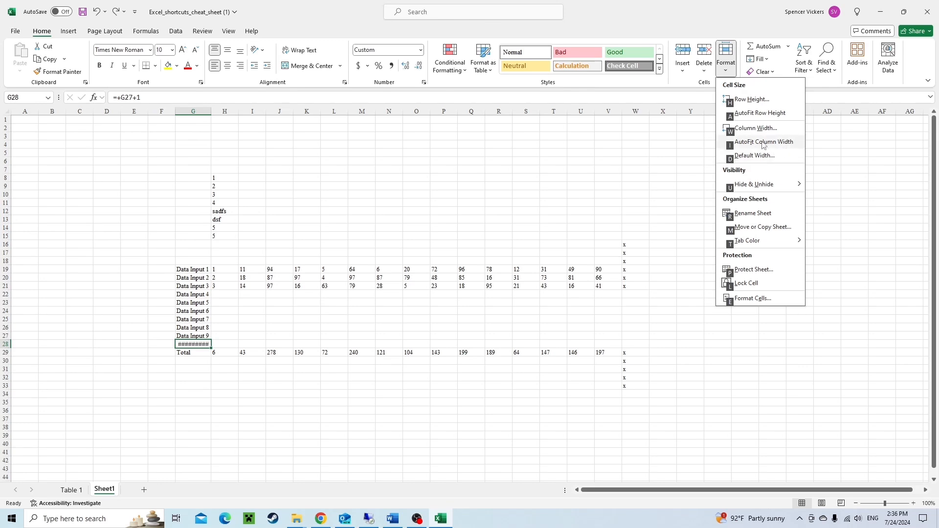
pyautogui.press('i')
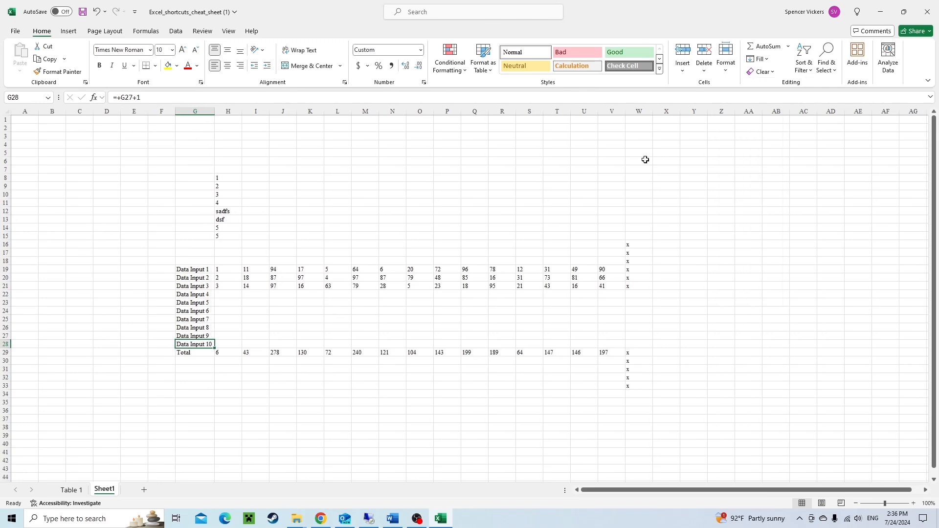
pyautogui.hotkey('ctrl', 'z')
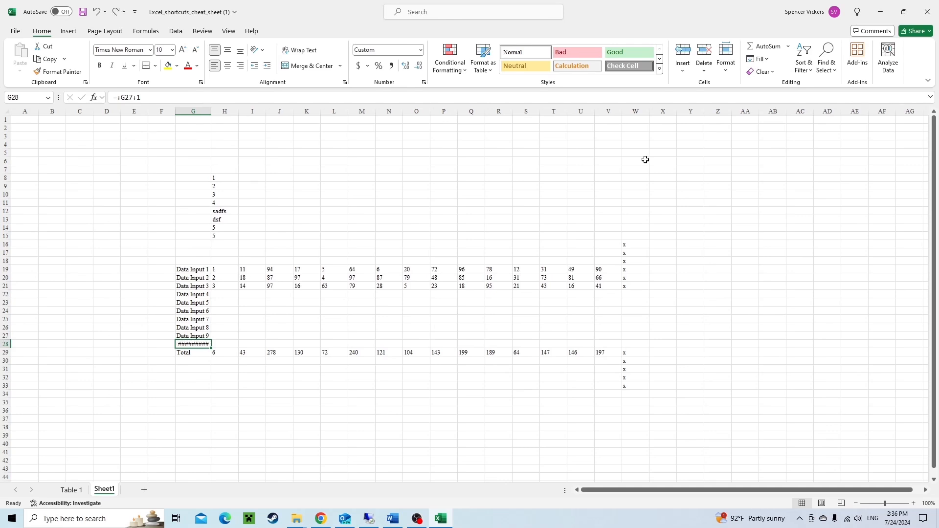
pyautogui.press('alt')
pyautogui.press('h')
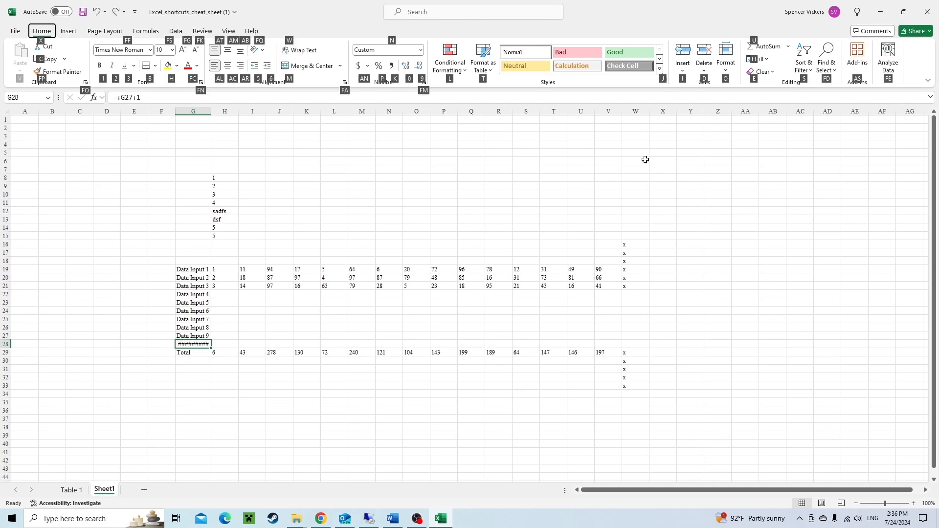
pyautogui.press('o')
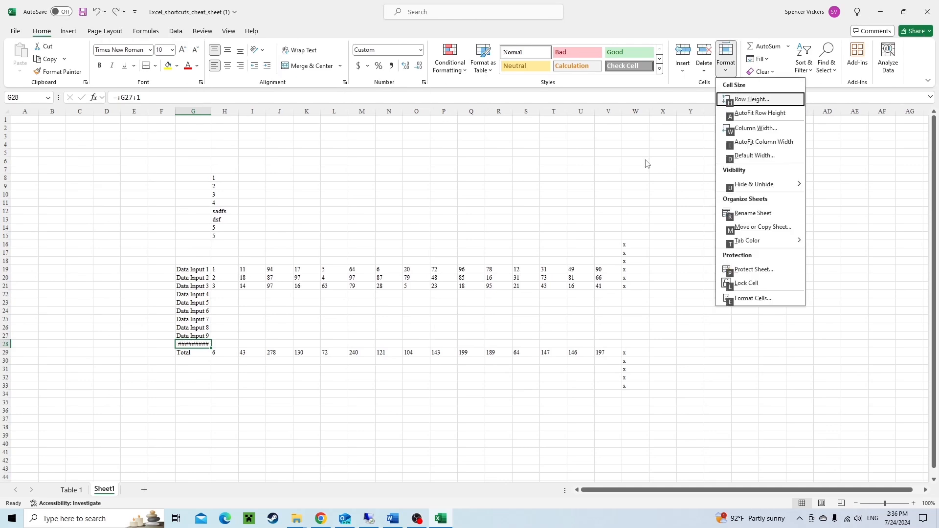
pyautogui.press('i')
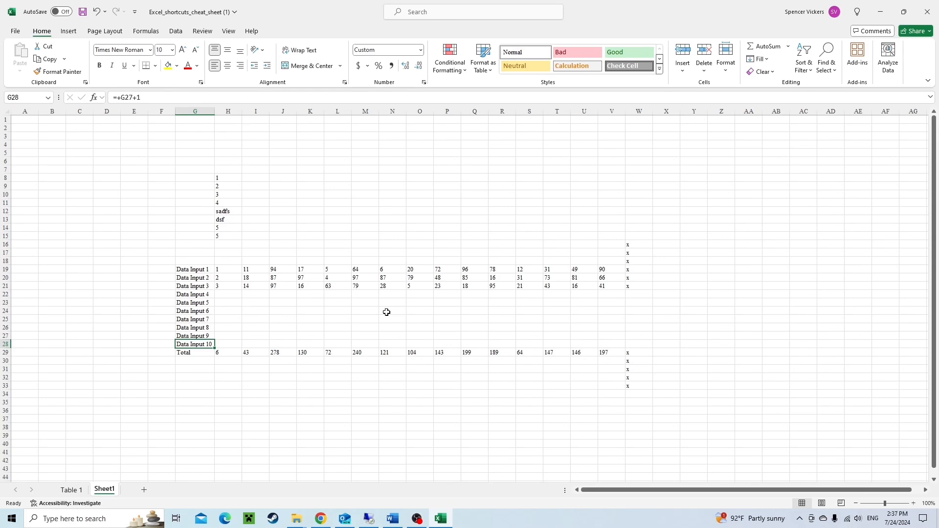
pyautogui.hotkey('ctrl', 'space')
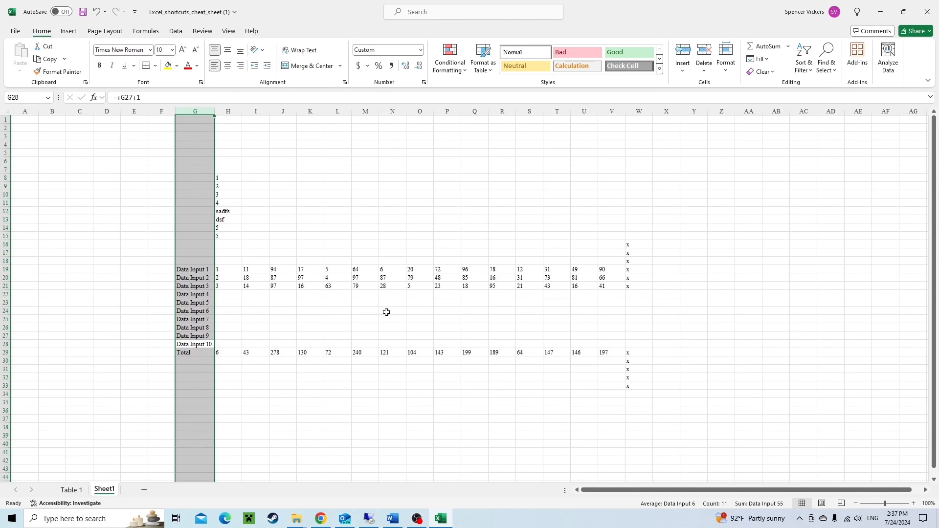
pyautogui.click(192, 414)
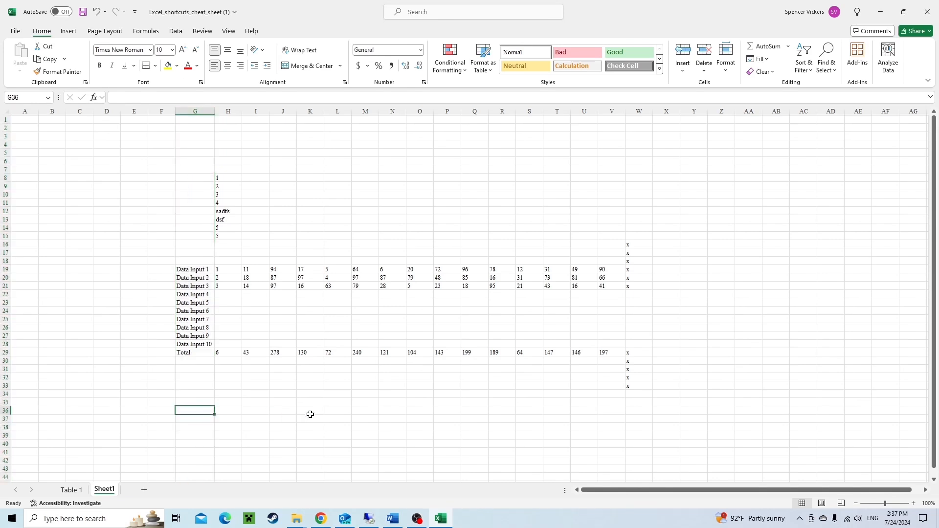
pyautogui.hotkey('ctrl', 'z')
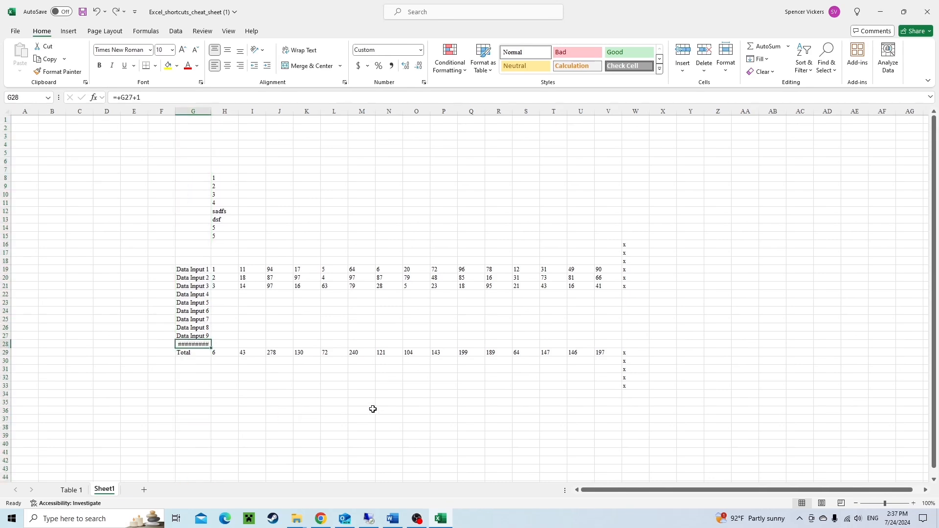
# Enter the text akjfdlkjadskfjkadsjfkdasjkjhasdfkjkadsjf in cell G36 below the Total row.
pyautogui.press('Up')
pyautogui.press('Down')
pyautogui.press('Down')
pyautogui.press('Down')
pyautogui.press('Down')
pyautogui.press('Down')
pyautogui.press('Down')
pyautogui.press('Down')
pyautogui.press('Down')
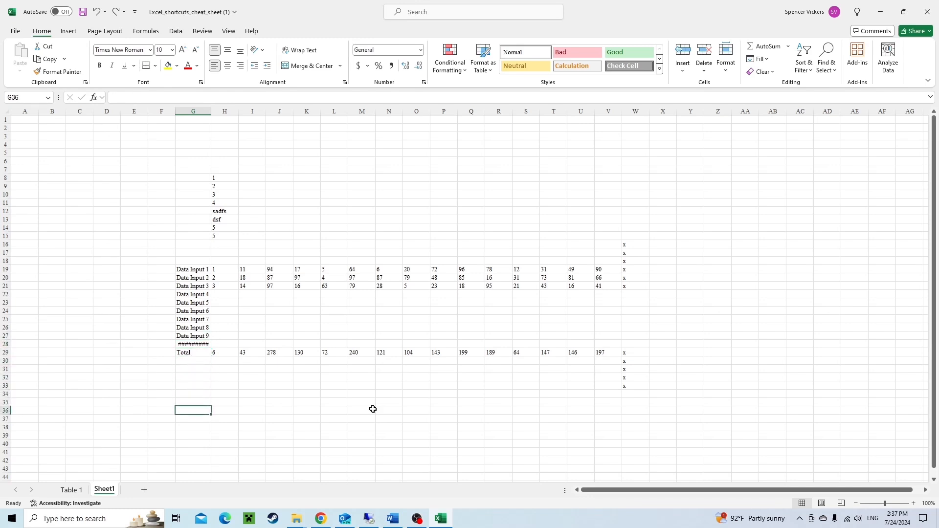
pyautogui.write('akjfdlkjadskfjkadsjfkdasjkjhasdfkjkadsjf')
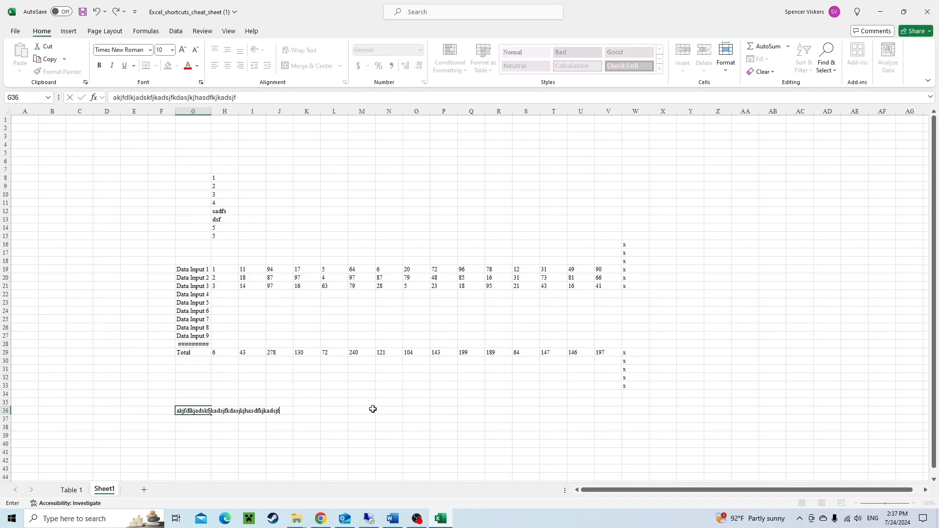
pyautogui.press('Return')
# Enter kjdf in cell H36 next to the long text.
pyautogui.press('Up')
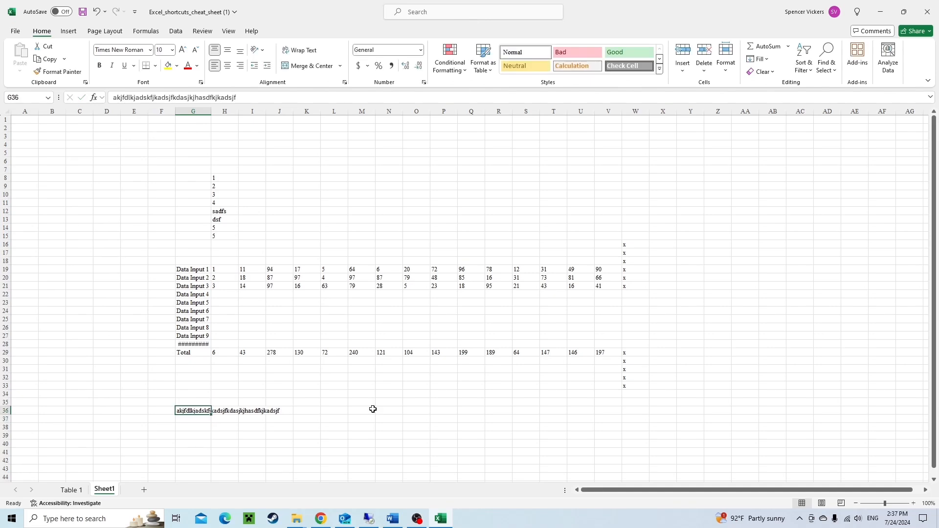
pyautogui.press('Right')
pyautogui.write('kjd')
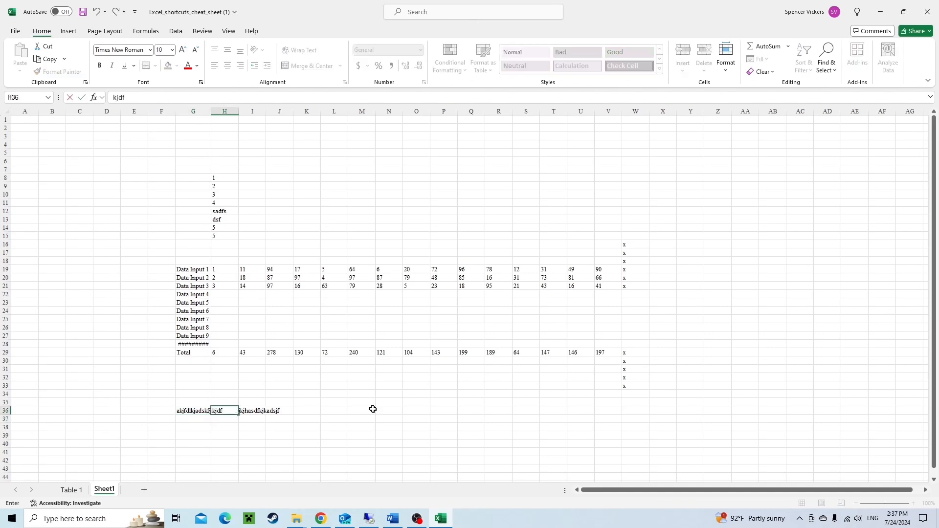
pyautogui.write('f')
pyautogui.press('Right')
# Return to cell G28 and AutoFit column G's width so the Data Input 10 label fits.
pyautogui.press('Left')
pyautogui.press('Left')
pyautogui.press('Right')
pyautogui.press('Left')
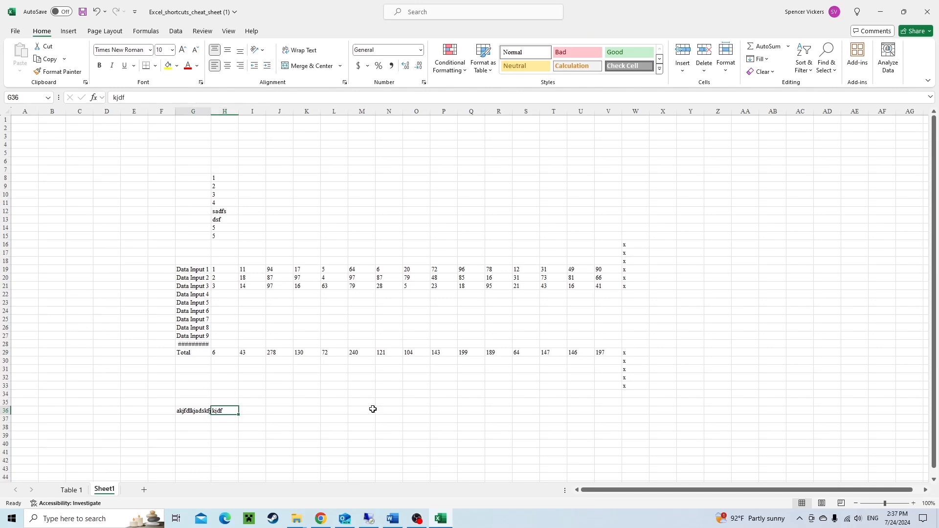
pyautogui.press('Right')
pyautogui.press('Left')
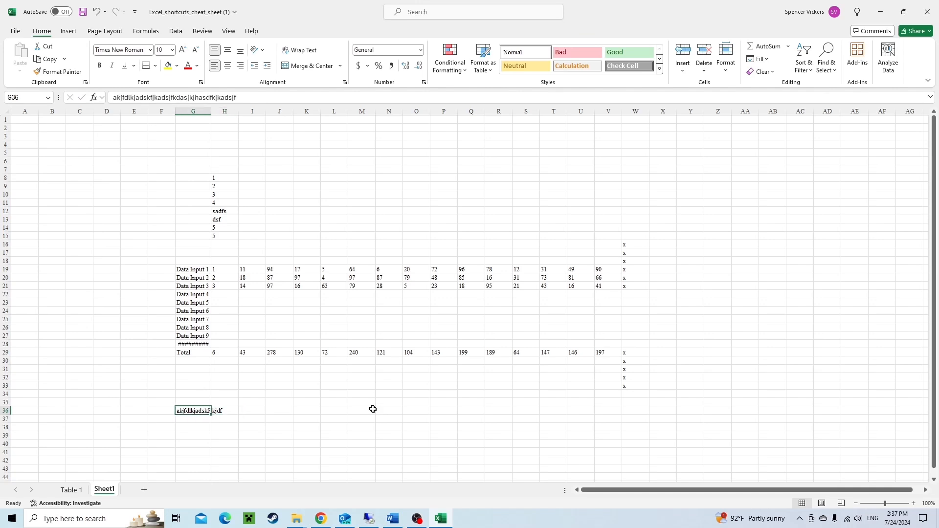
pyautogui.press('Up')
pyautogui.press('Up')
pyautogui.press('Up')
pyautogui.press('Up')
pyautogui.press('Up')
pyautogui.press('Up')
pyautogui.press('Up')
pyautogui.press('Up')
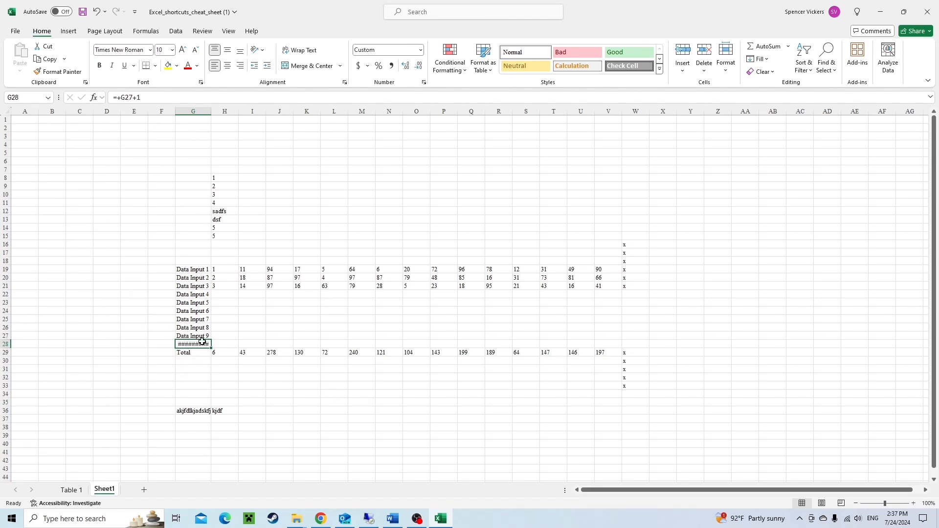
pyautogui.press('alt')
pyautogui.press('h')
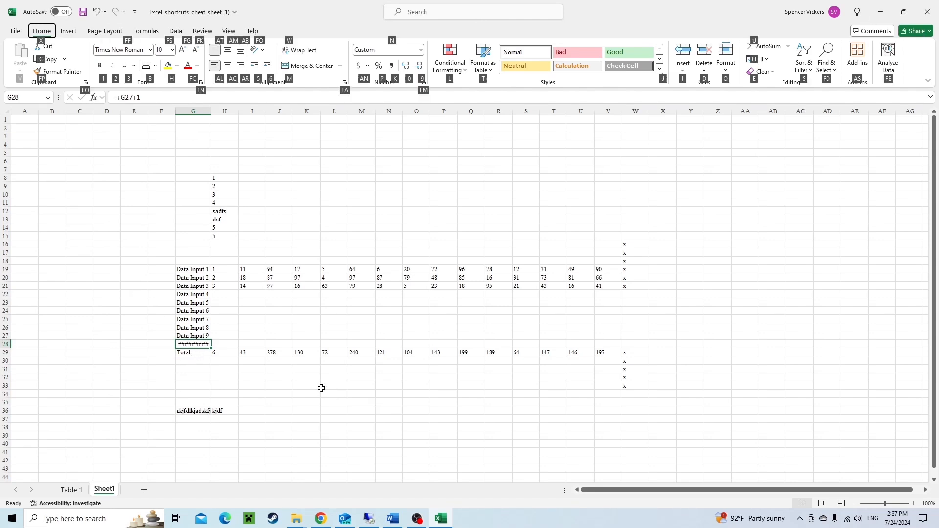
pyautogui.press('o')
pyautogui.press('i')
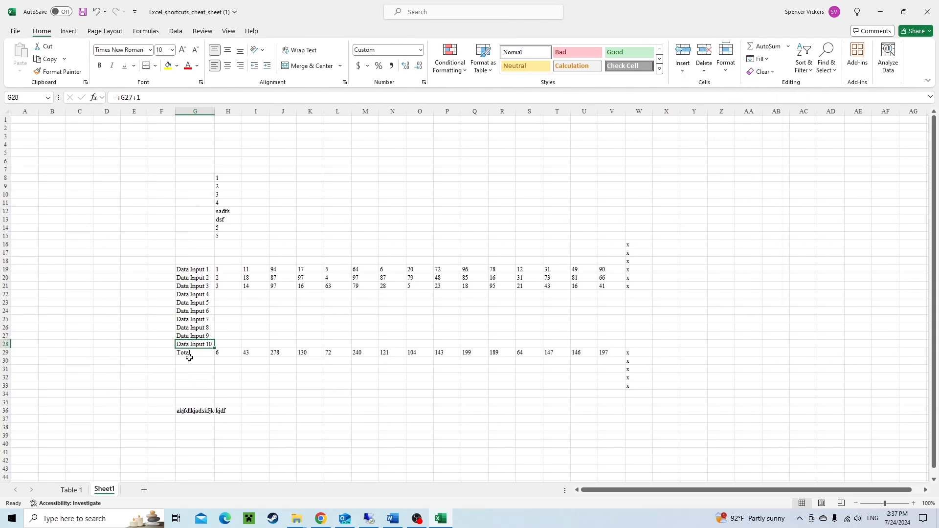
# Select all of column G and AutoFit its width to the long text in G36.
pyautogui.click(195, 412)
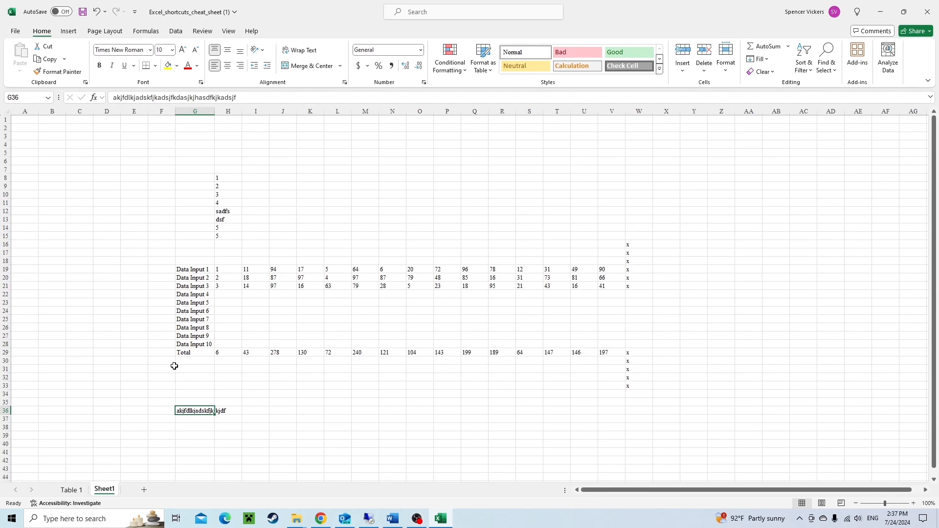
pyautogui.hotkey('ctrl', 'space')
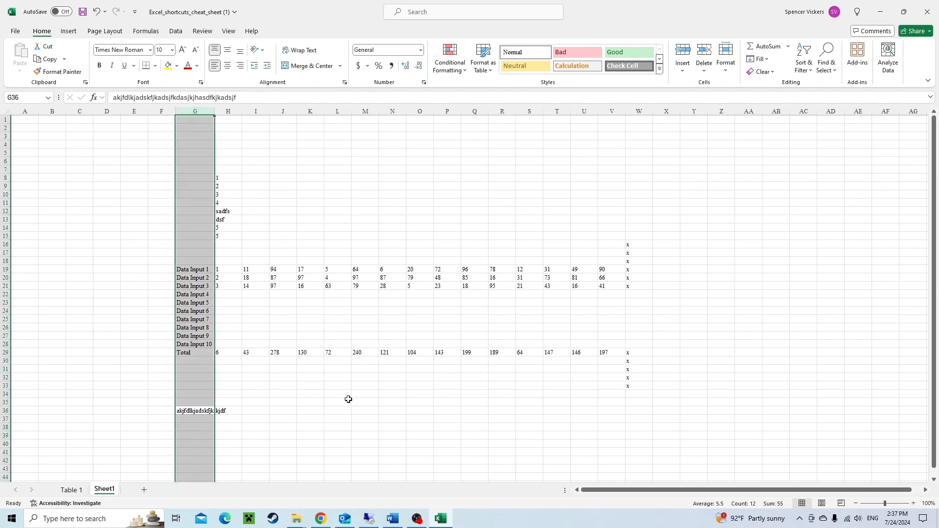
pyautogui.press('alt')
pyautogui.press('h')
pyautogui.press('o')
pyautogui.press('i')
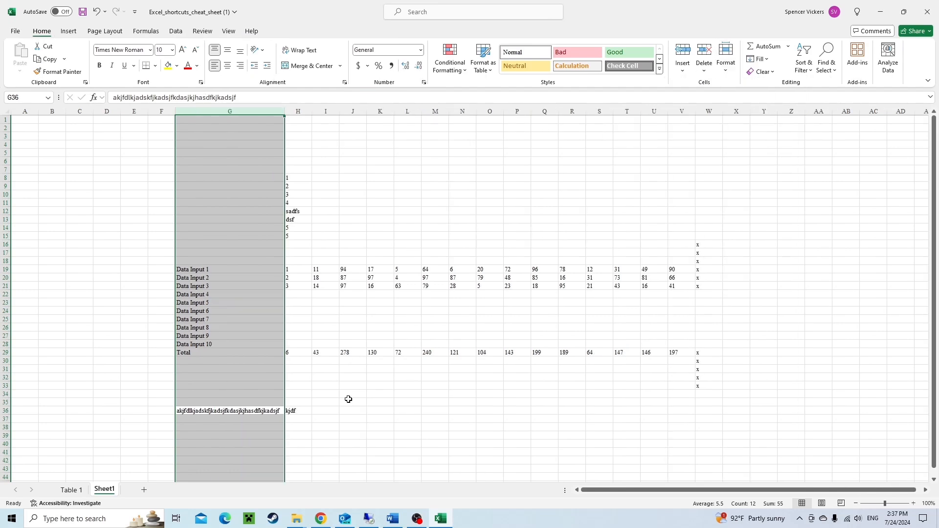
# Narrow column G back to roughly the width of its Data Input labels.
pyautogui.click(271, 401)
pyautogui.click(250, 414)
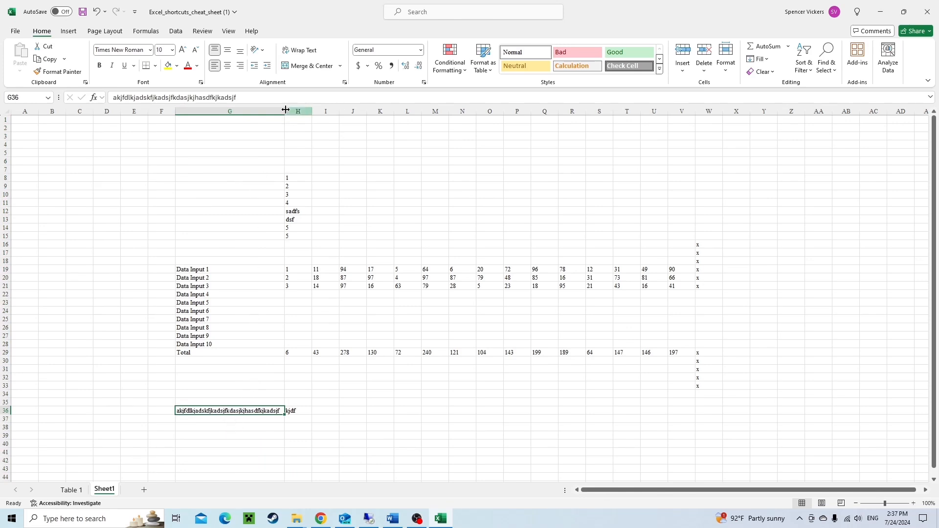
pyautogui.moveTo(285, 112); pyautogui.dragTo(206, 423)
pyautogui.moveTo(205, 277); pyautogui.dragTo(206, 391)
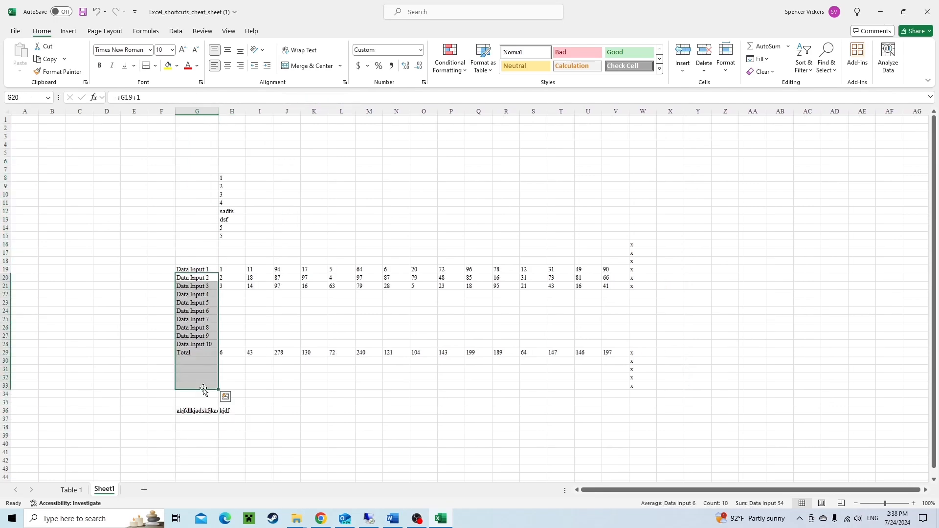
pyautogui.click(199, 416)
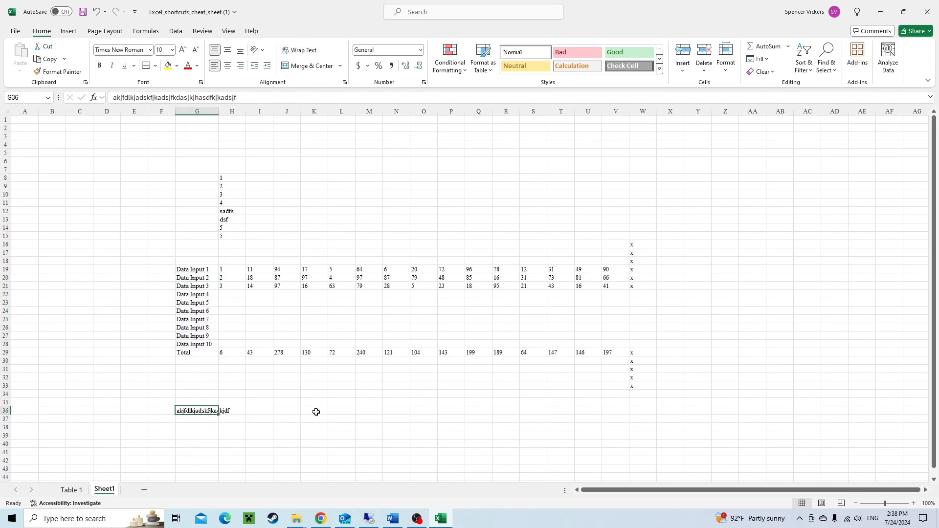
# Wrap the text in cell G36 and widen column G slightly.
pyautogui.press('alt')
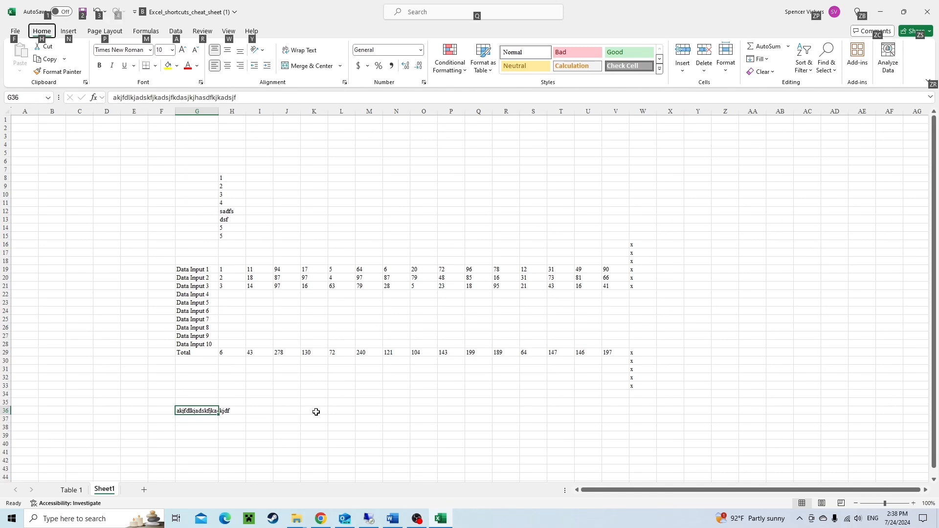
pyautogui.press('h')
pyautogui.press('w')
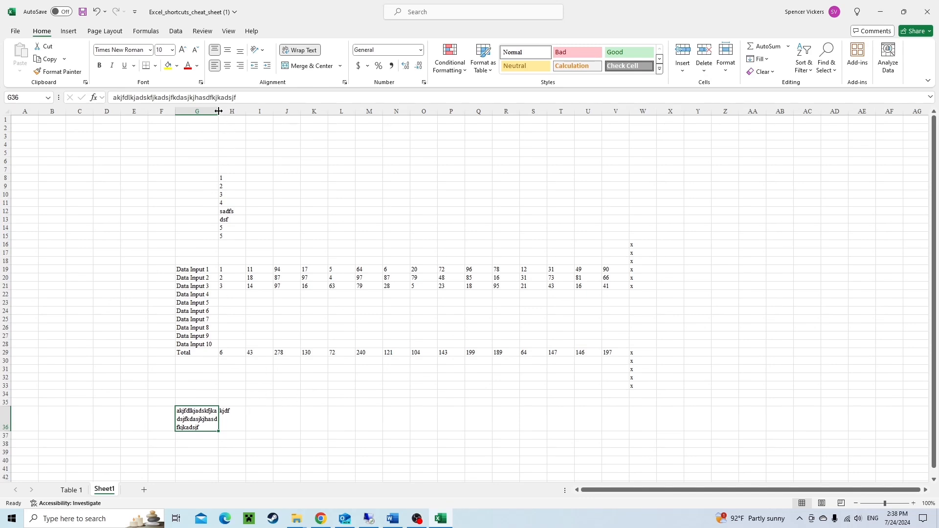
pyautogui.moveTo(218, 112); pyautogui.dragTo(233, 111)
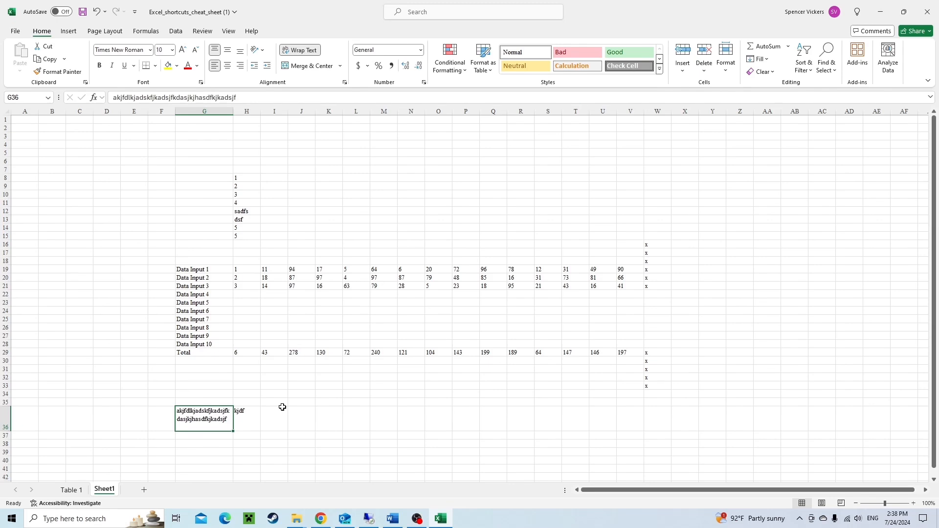
# AutoFit the height of row 36, then undo it.
pyautogui.press('alt')
pyautogui.press('h')
pyautogui.press('o')
pyautogui.press('a')
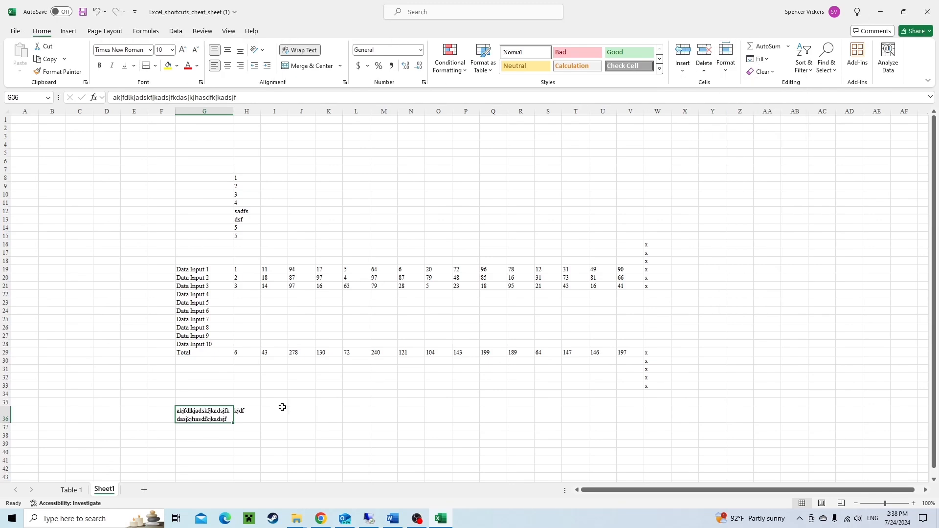
pyautogui.hotkey('ctrl', 'z')
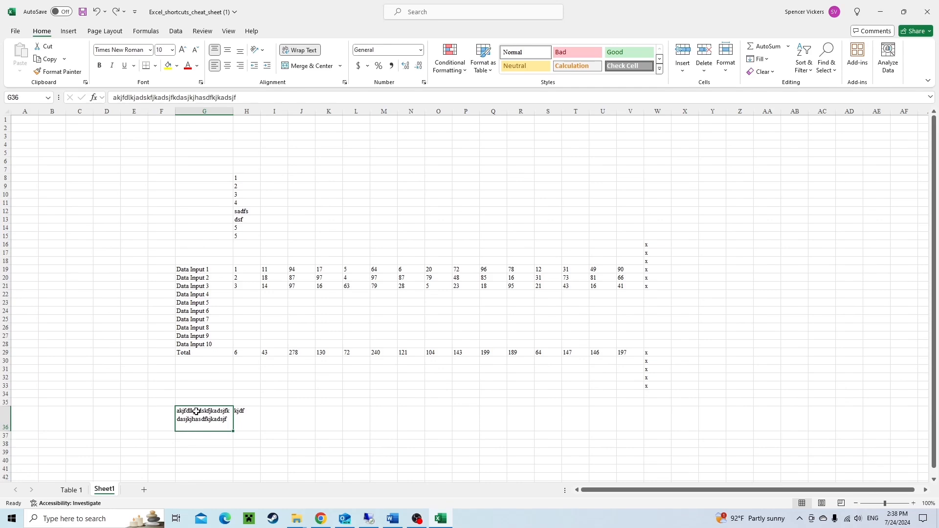
# Redo the AutoFit of row 36's height.
pyautogui.hotkey('ctrl', 'y')
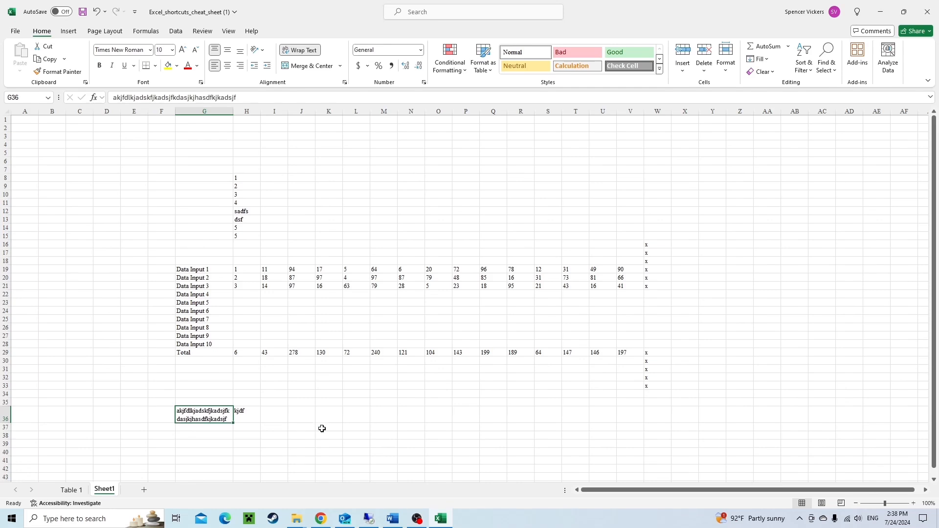
pyautogui.press('Right')
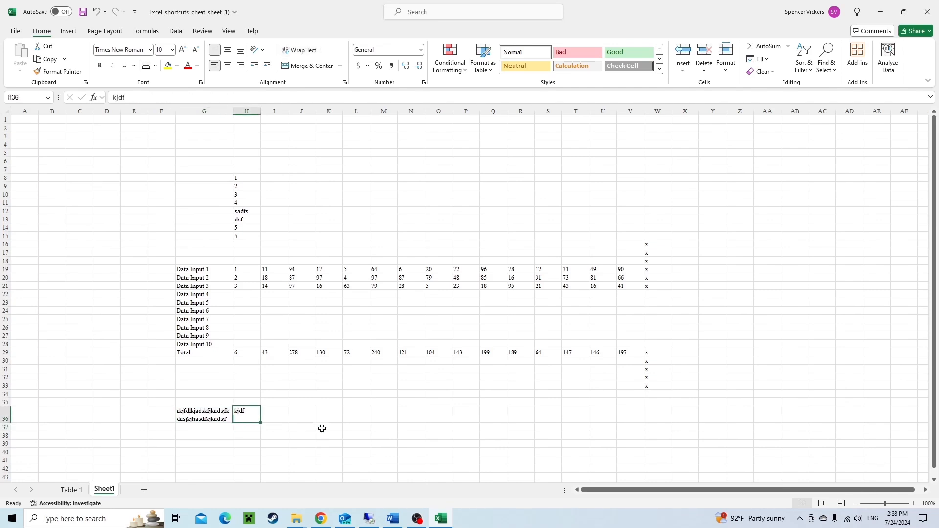
pyautogui.press('Left')
# Switch to the Table 1 sheet and back to Sheet1.
pyautogui.hotkey('ctrl', 'pageup')
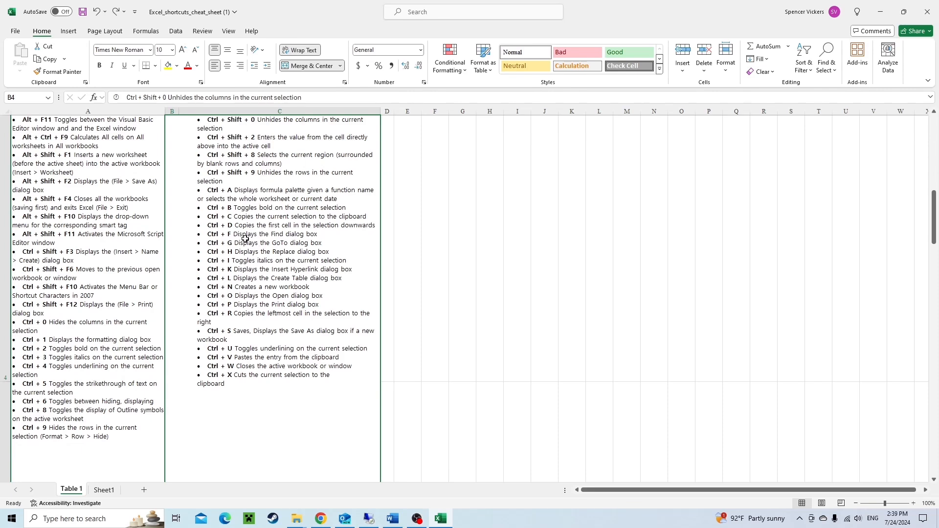
pyautogui.click(105, 490)
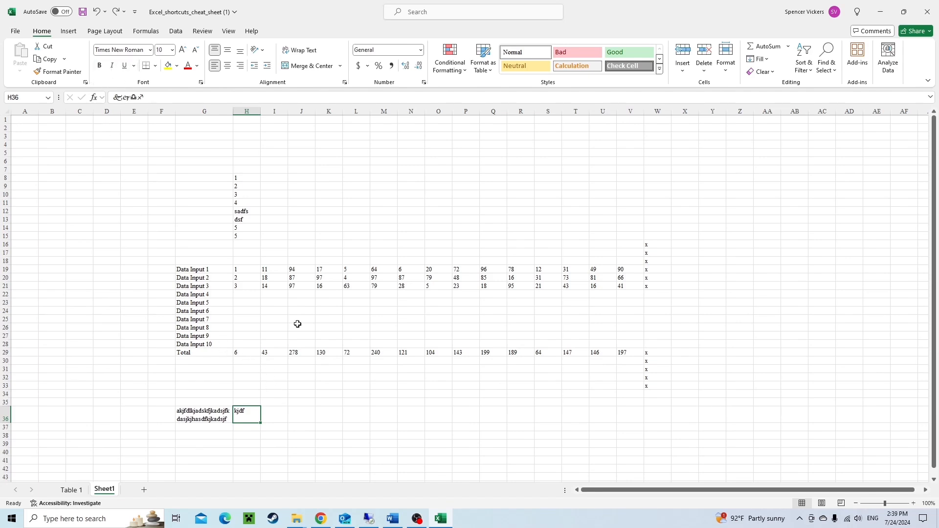
pyautogui.click(188, 344)
pyautogui.press('Down')
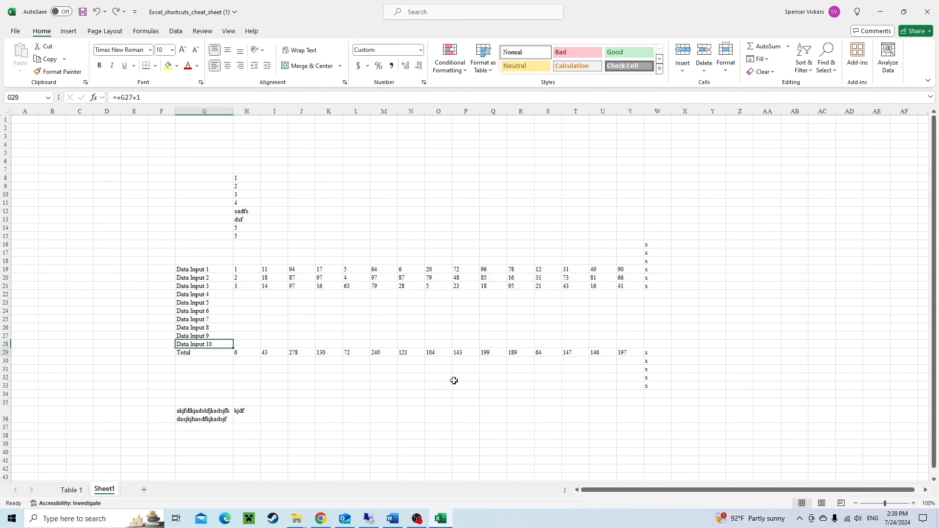
# Fill cells W22:W28 with x all at once.
pyautogui.hotkey('ctrl', 'Right')
pyautogui.press('Up')
pyautogui.hotkey('ctrl', 'Up')
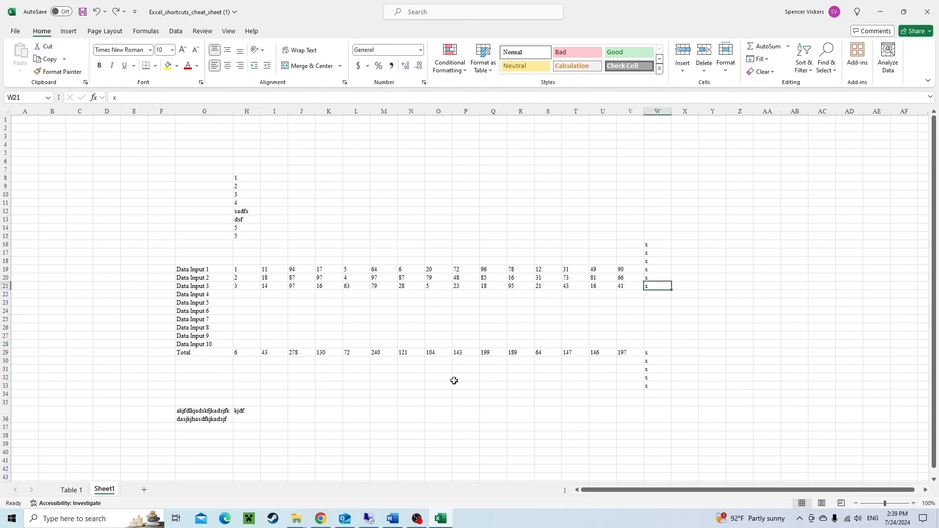
pyautogui.press('Down')
pyautogui.hotkey('shift', 'Down')
pyautogui.hotkey('shift', 'Down')
pyautogui.hotkey('shift', 'Down')
pyautogui.hotkey('shift', 'Down')
pyautogui.hotkey('shift', 'Down')
pyautogui.hotkey('shift', 'Down')
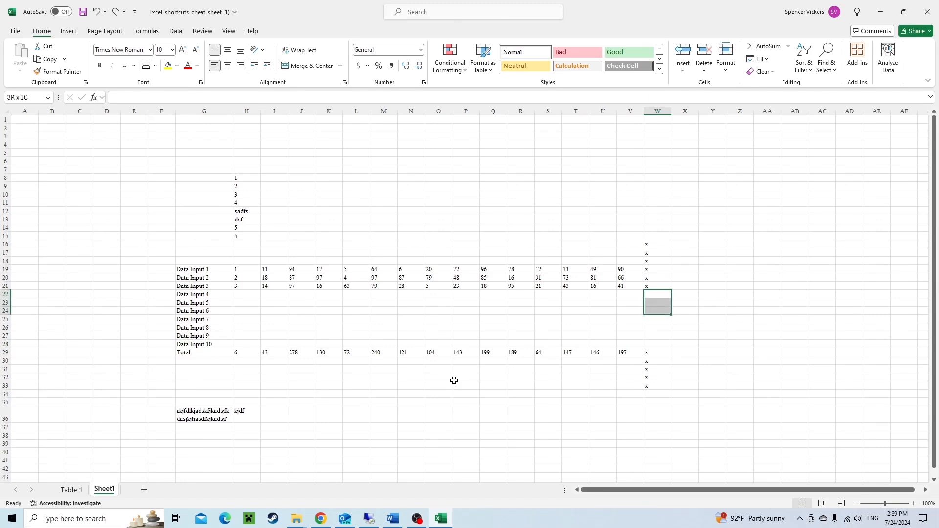
pyautogui.write('x')
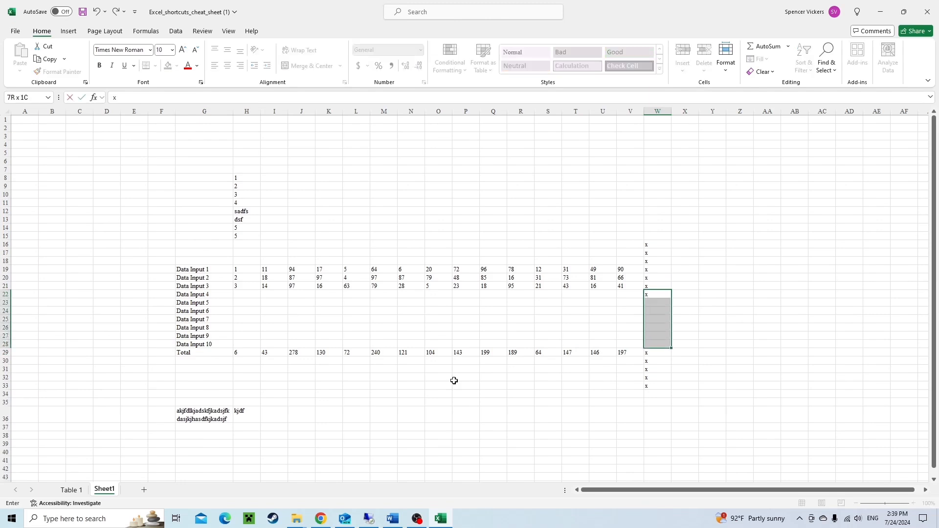
pyautogui.hotkey('ctrl', 'Return')
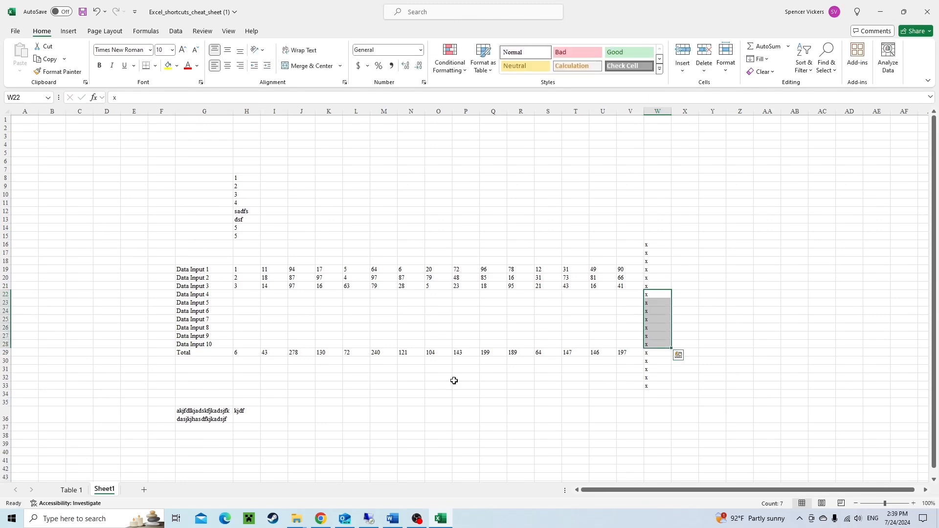
# Move around the Data Input table, jumping to its edges and stepping through the label and total cells.
pyautogui.hotkey('ctrl', 'Left')
pyautogui.press('Right')
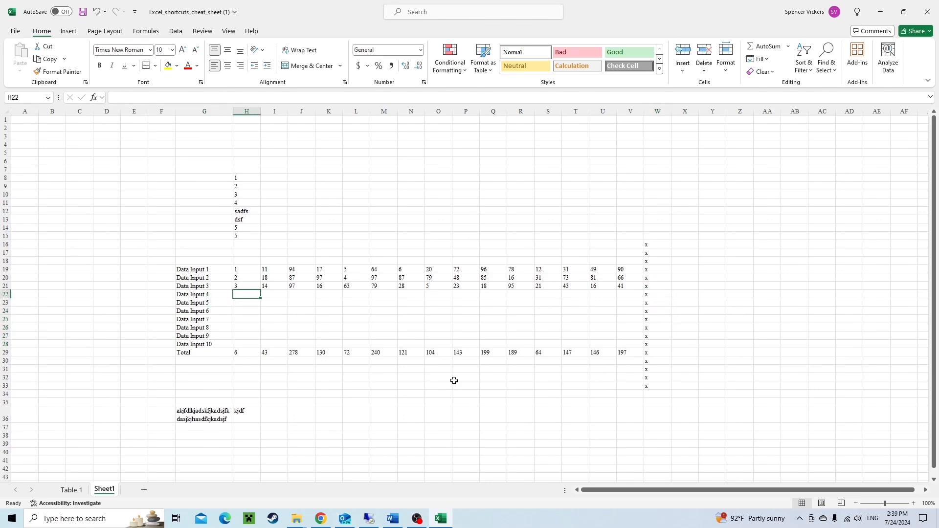
pyautogui.hotkey('ctrl', 'Down')
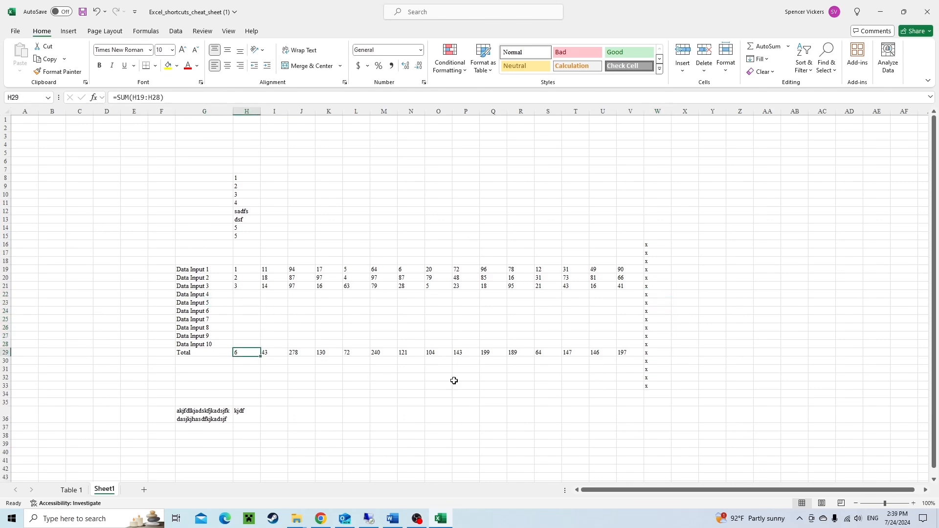
pyautogui.press('Left')
pyautogui.press('Up')
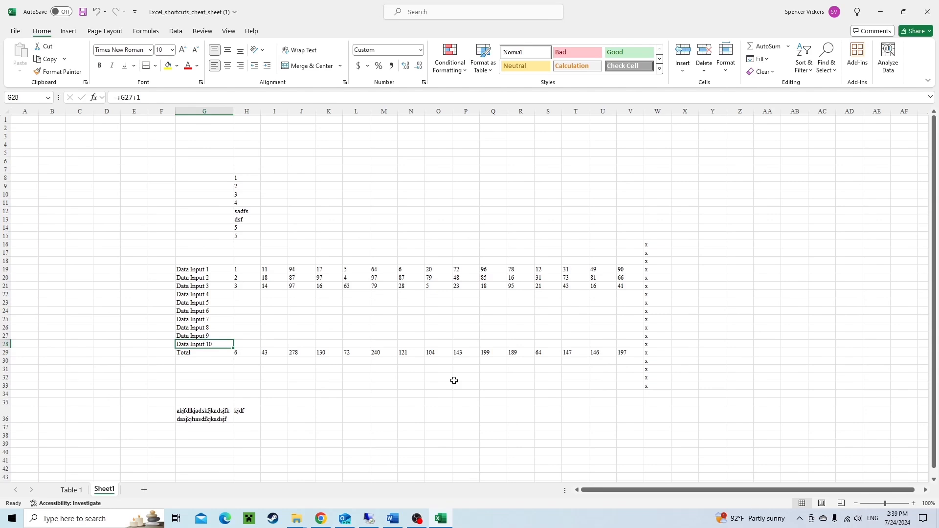
pyautogui.press('Down')
pyautogui.press('Right')
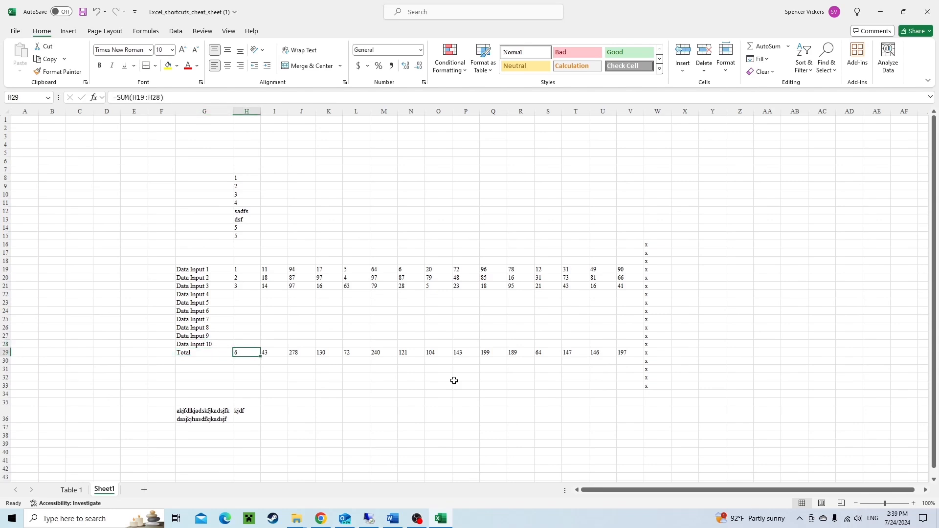
pyautogui.press('Up')
pyautogui.press('Up')
pyautogui.press('Down')
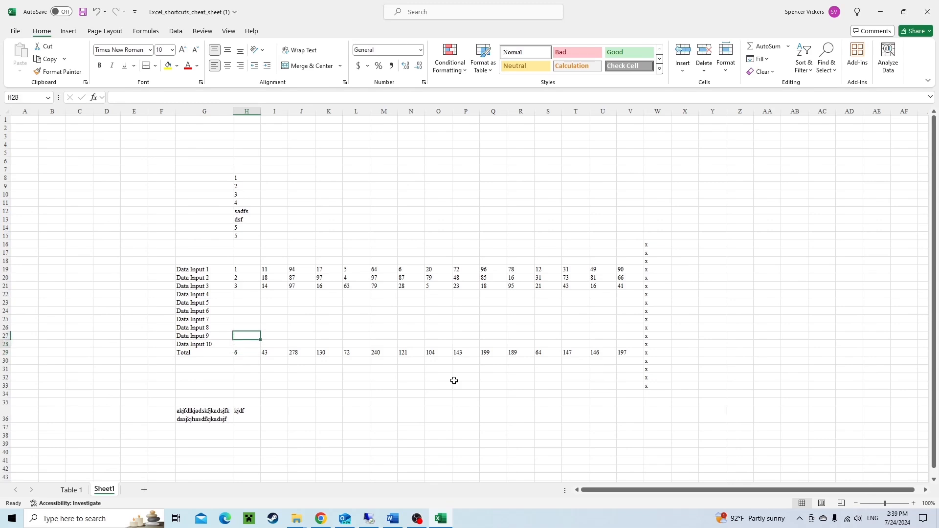
pyautogui.press('Left')
pyautogui.press('Up')
pyautogui.press('Up')
pyautogui.press('Up')
pyautogui.press('Up')
pyautogui.press('Up')
pyautogui.press('Up')
pyautogui.press('Down')
pyautogui.press('Down')
pyautogui.press('Down')
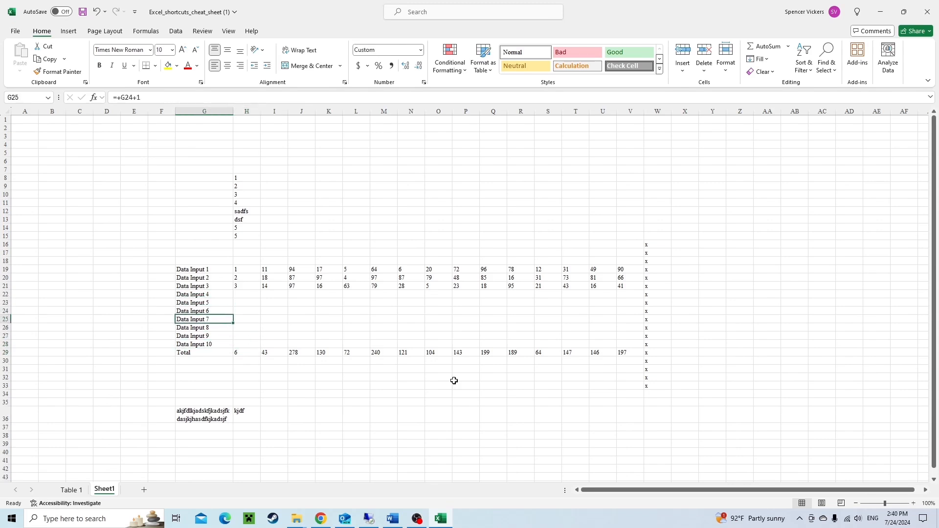
pyautogui.press('Down')
pyautogui.press('Down')
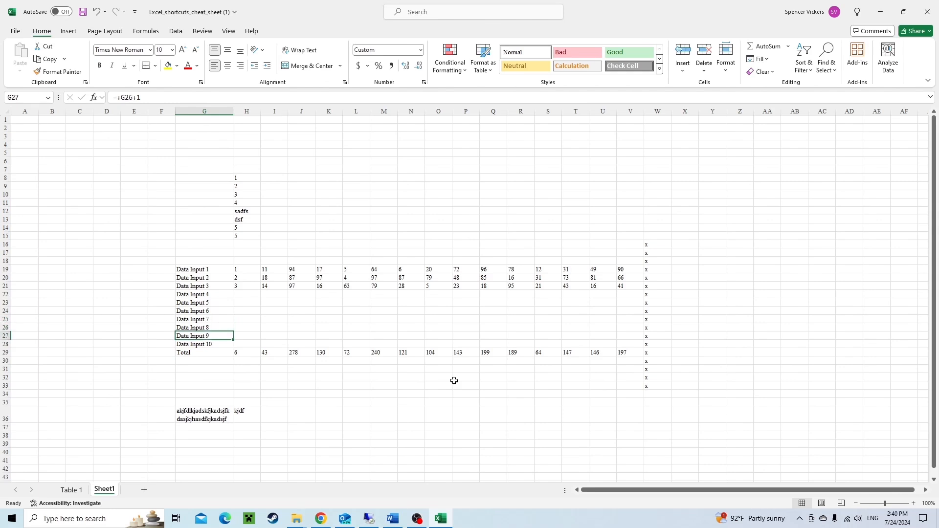
# Apply a bottom border to the Data Input 10 row, G28:V28.
pyautogui.press('Down')
pyautogui.hotkey('ctrl', 'shift', 'Right')
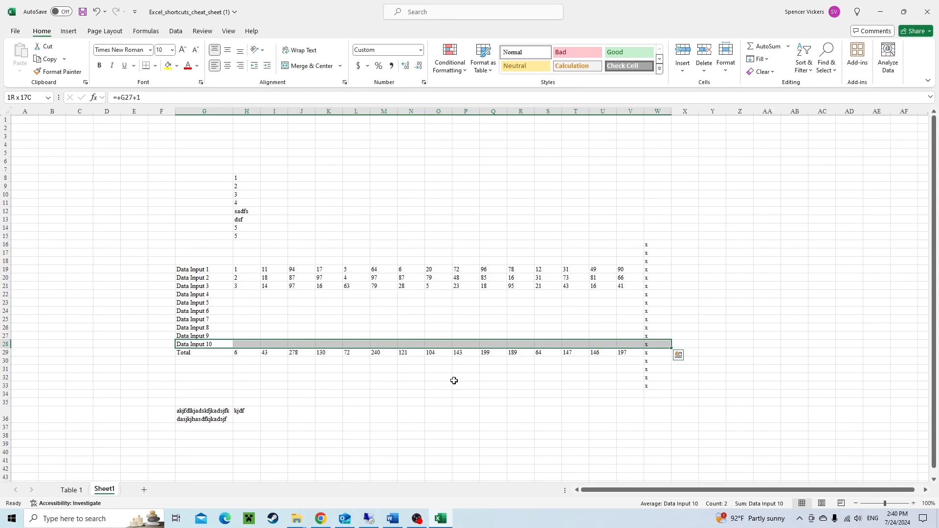
pyautogui.hotkey('shift', 'Left')
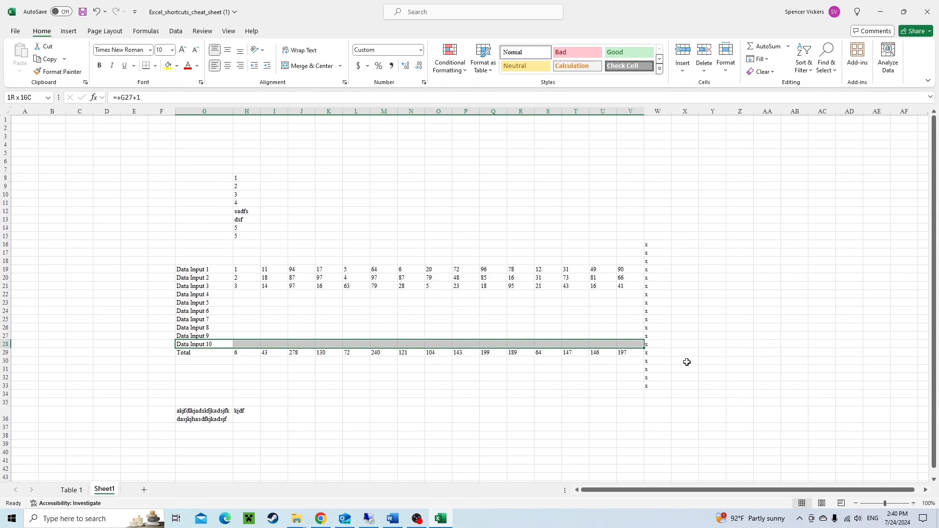
pyautogui.press('alt')
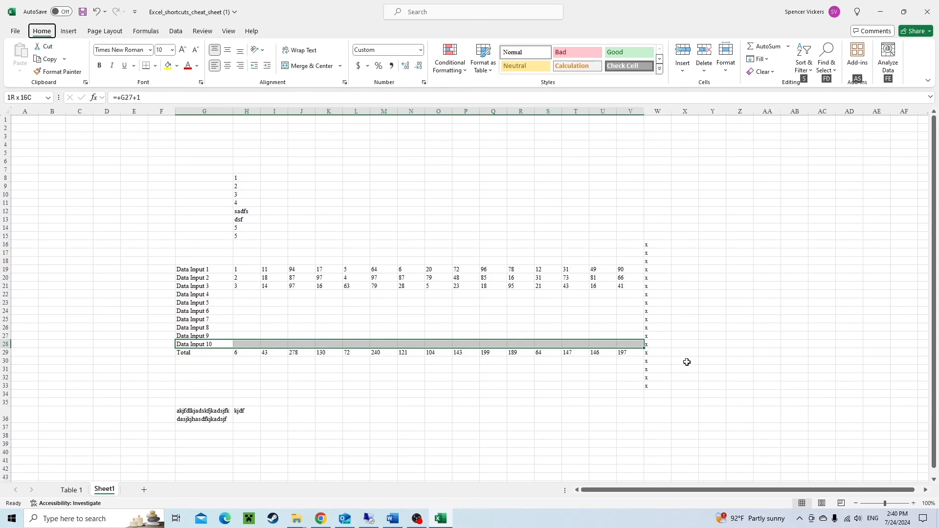
pyautogui.press('h')
pyautogui.press('b')
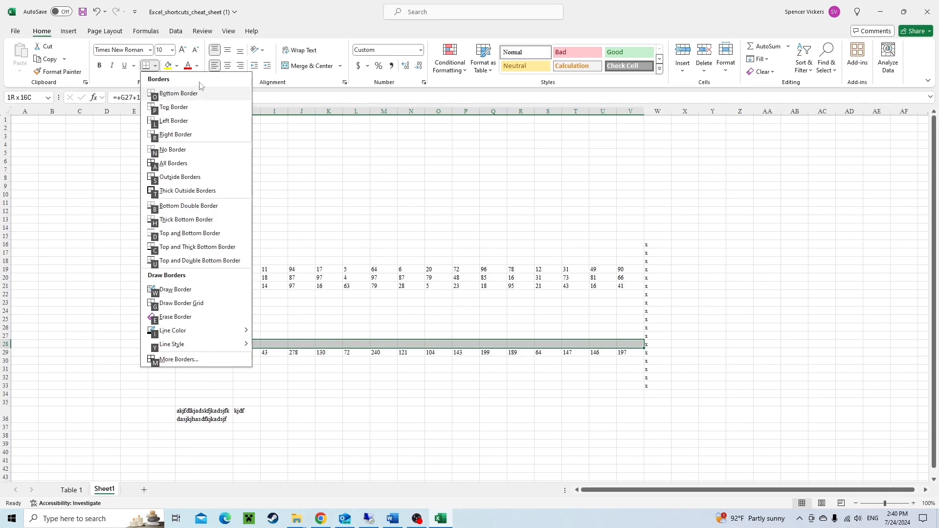
pyautogui.click(329, 112)
pyautogui.click(272, 379)
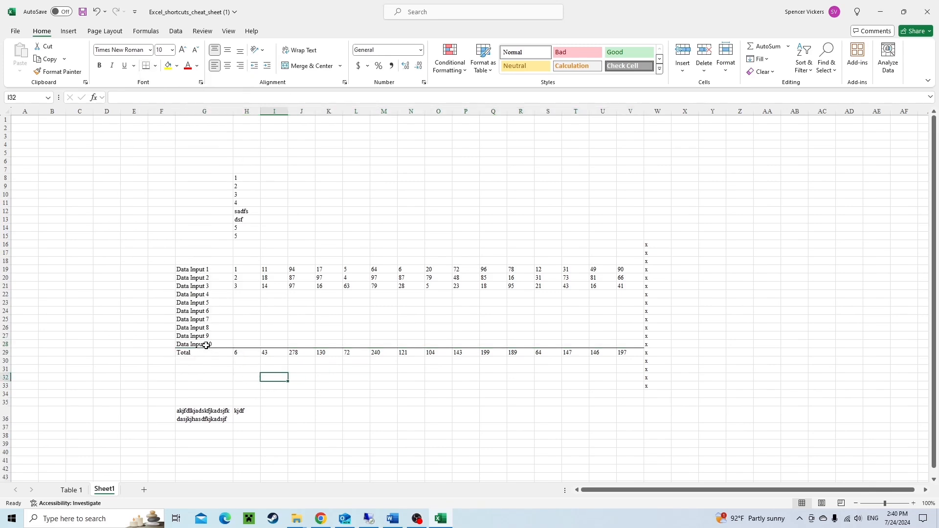
# Apply outside borders around the data block G19:V28.
pyautogui.moveTo(640, 343); pyautogui.dragTo(214, 349)
pyautogui.click(236, 360)
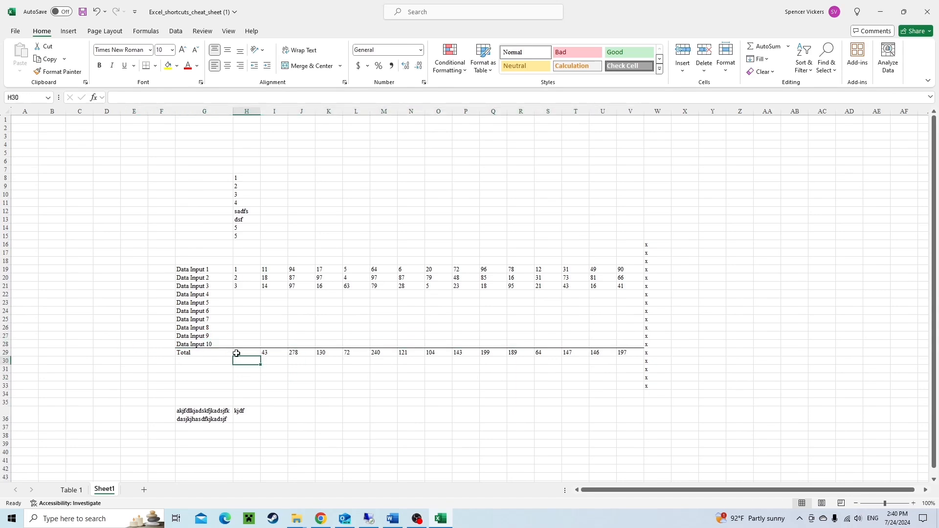
pyautogui.click(212, 342)
pyautogui.click(207, 270)
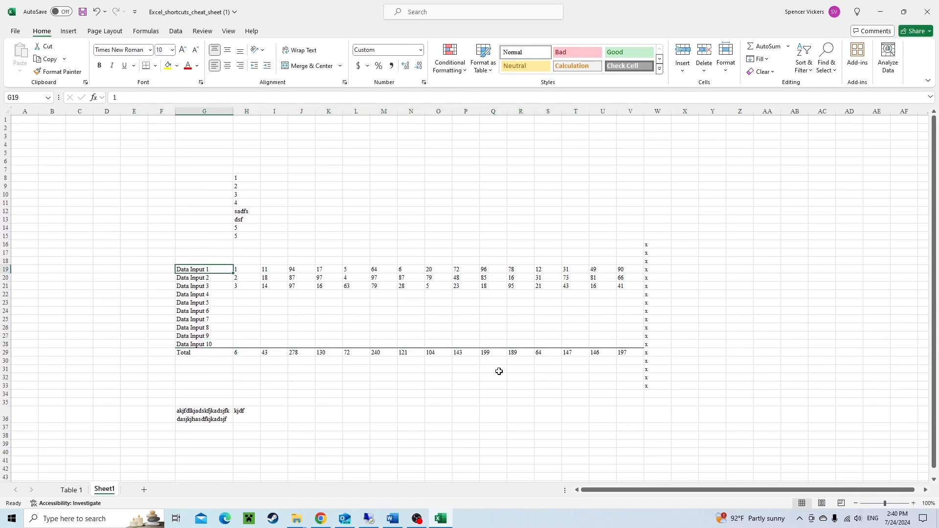
pyautogui.hotkey('ctrl', 'shift', 'Down')
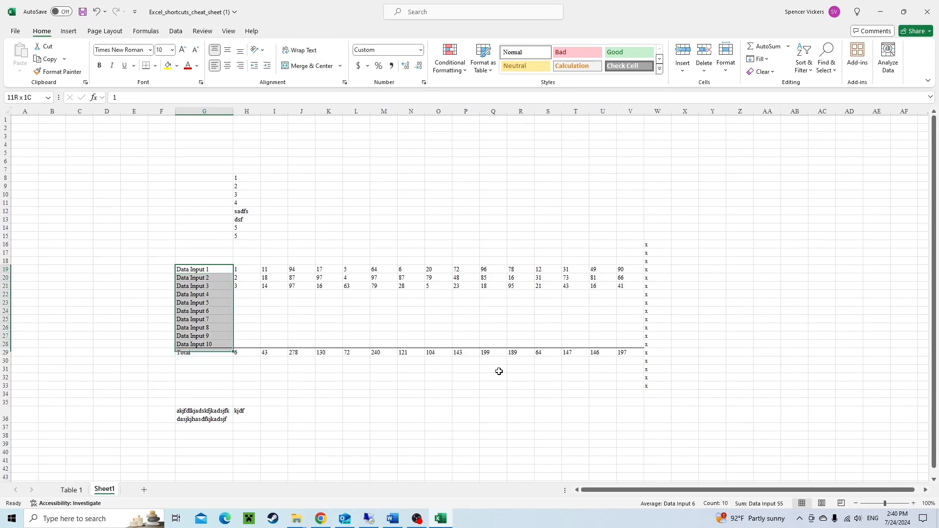
pyautogui.hotkey('ctrl', 'shift', 'Right')
pyautogui.hotkey('shift', 'Left')
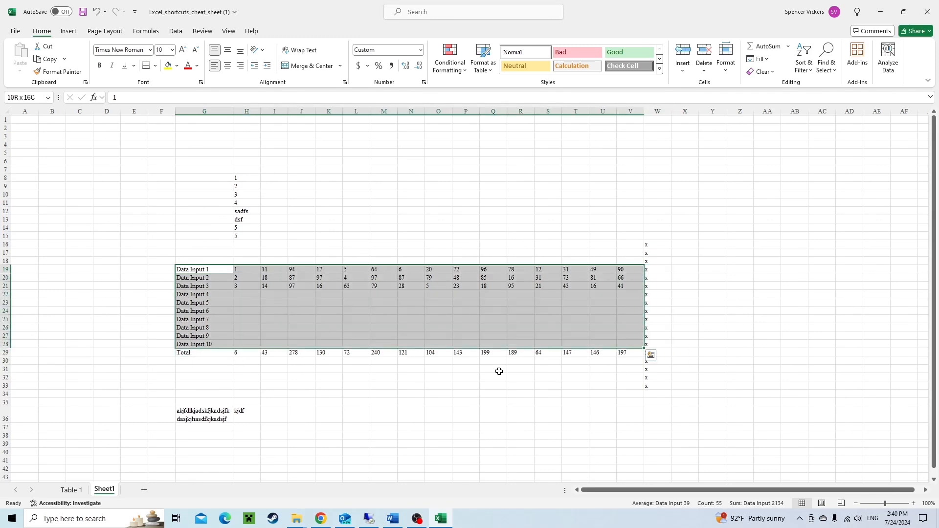
pyautogui.press('alt')
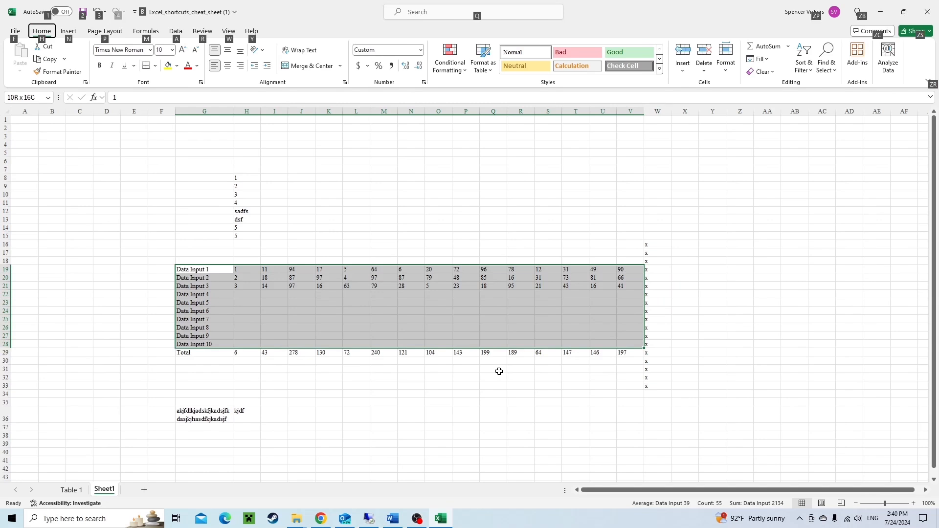
pyautogui.press('h')
pyautogui.press('b')
pyautogui.press('n')
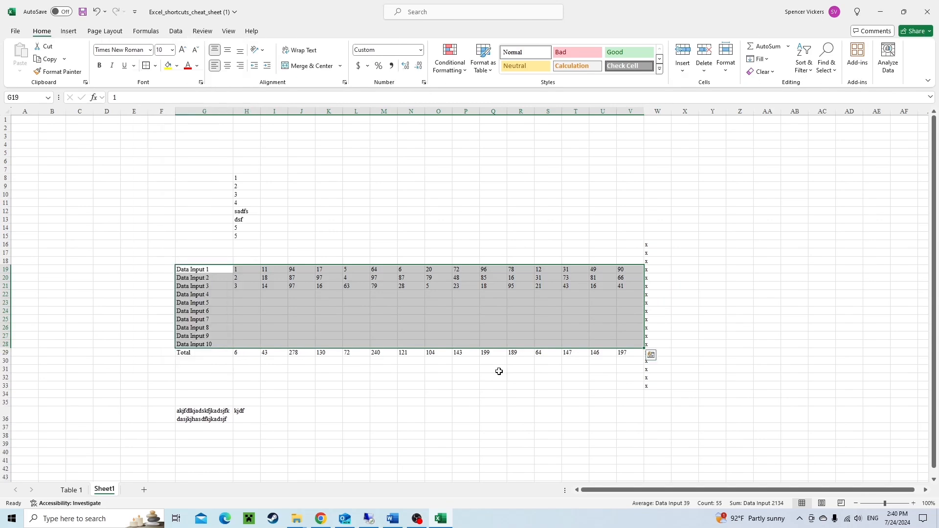
pyautogui.click(372, 328)
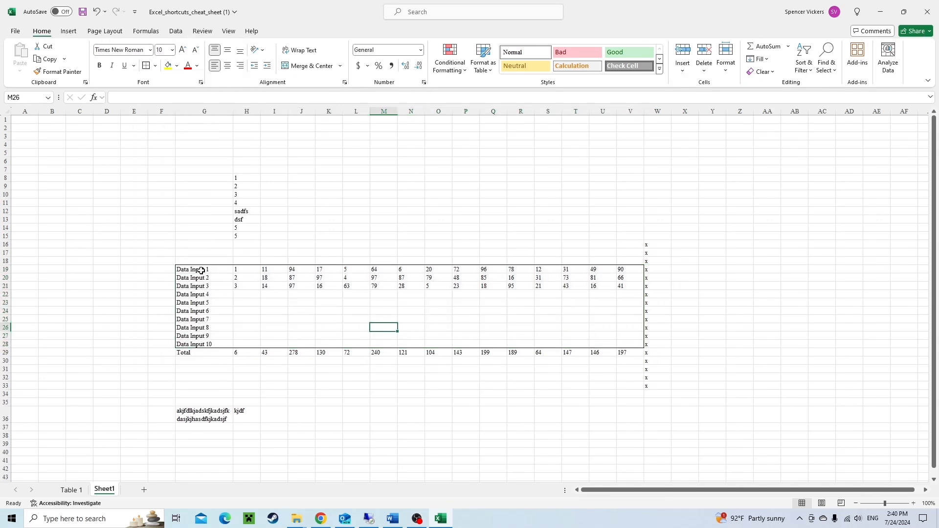
# Apply outside borders around the Total row G29:V29.
pyautogui.moveTo(201, 270); pyautogui.dragTo(639, 343)
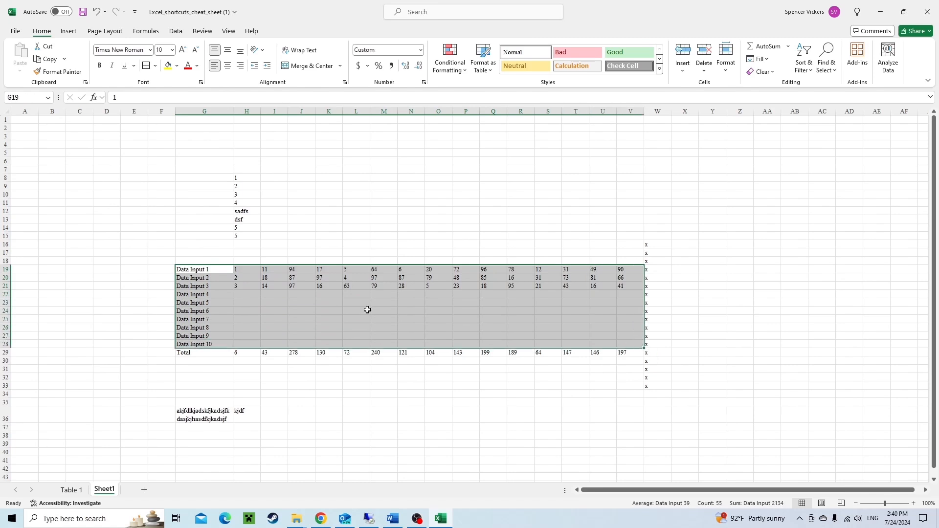
pyautogui.click(189, 272)
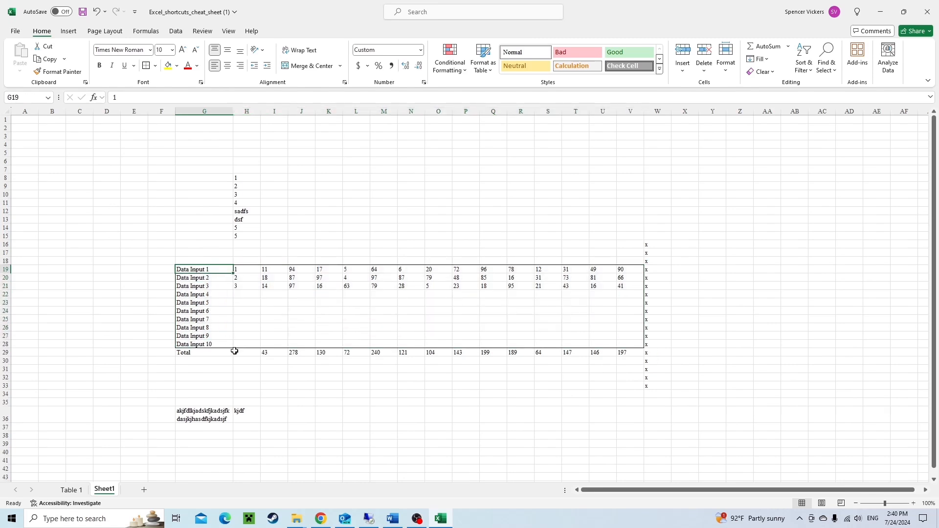
pyautogui.click(198, 353)
pyautogui.hotkey('ctrl', 'shift', 'Right')
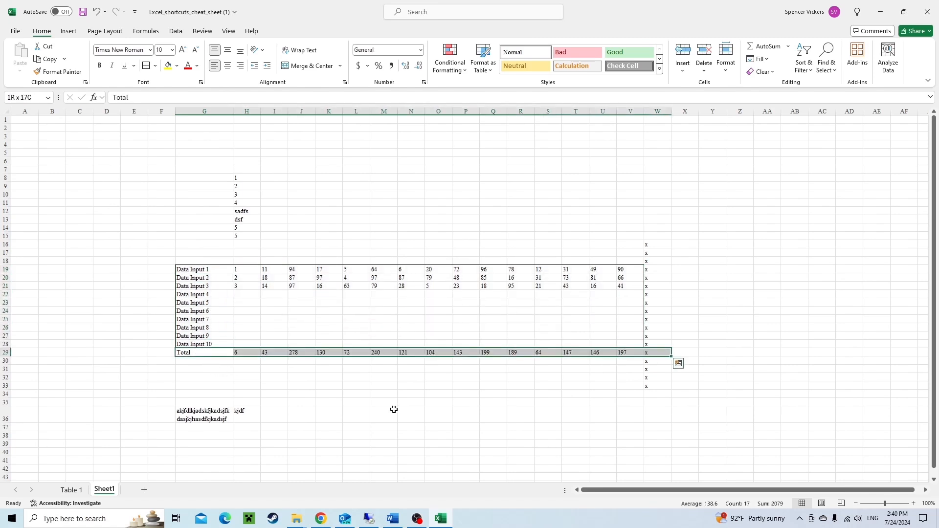
pyautogui.hotkey('shift', 'Left')
pyautogui.press('alt')
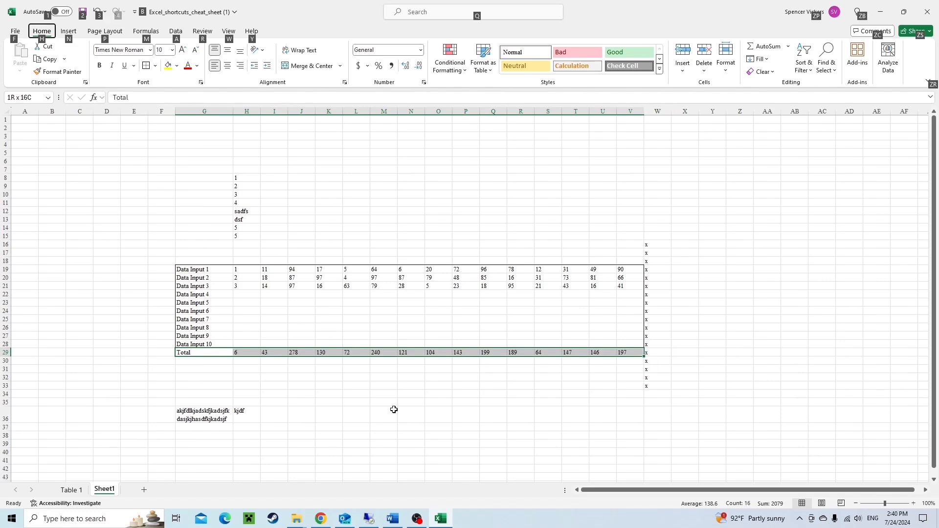
pyautogui.press('h')
pyautogui.press('b')
pyautogui.press('s')
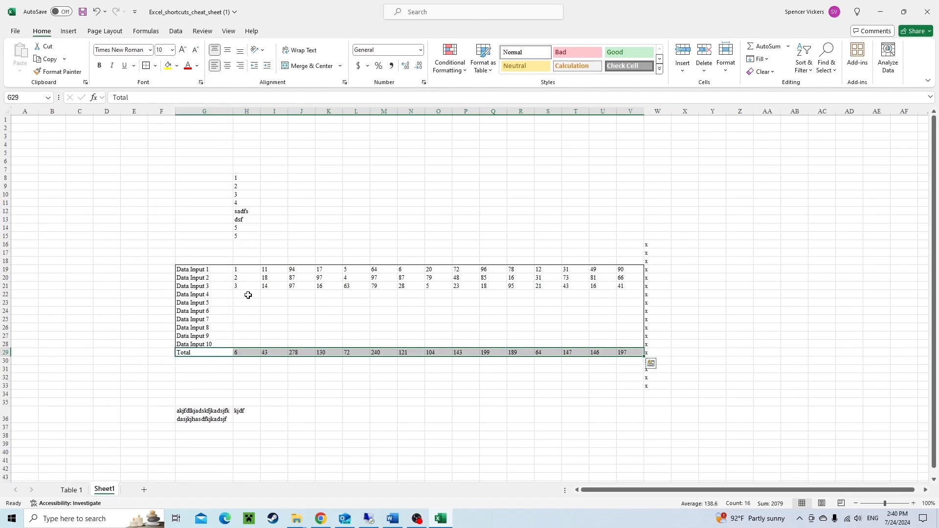
# Apply outside borders around the title row G17:V17.
pyautogui.moveTo(187, 253); pyautogui.dragTo(628, 252)
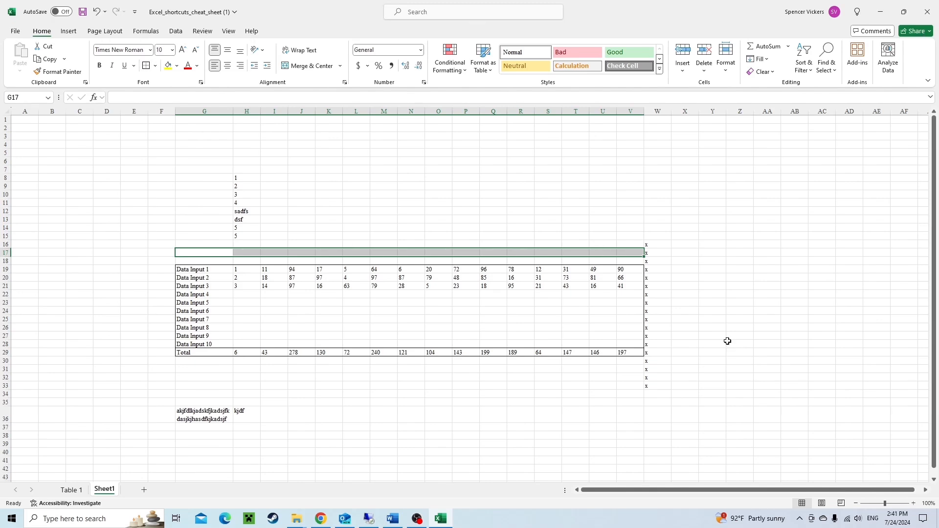
pyautogui.press('alt')
pyautogui.press('h')
pyautogui.press('b')
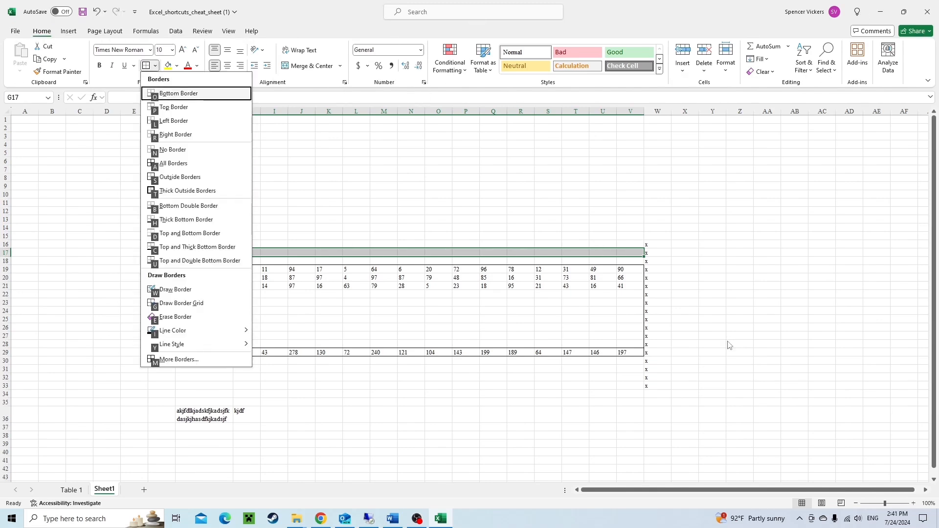
pyautogui.press('o')
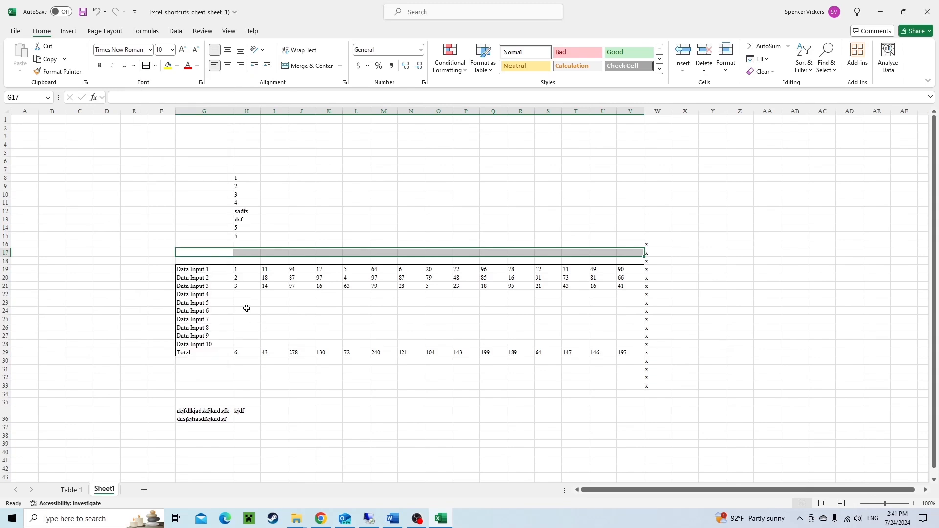
# Set the horizontal alignment of G17:V17 to Center Across Selection in Format Cells.
pyautogui.hotkey('ctrl', '1')
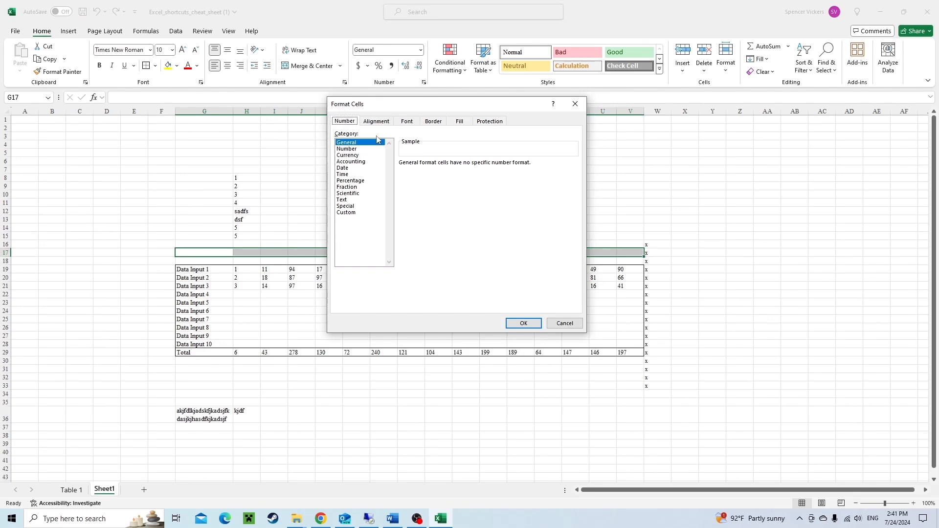
pyautogui.click(386, 123)
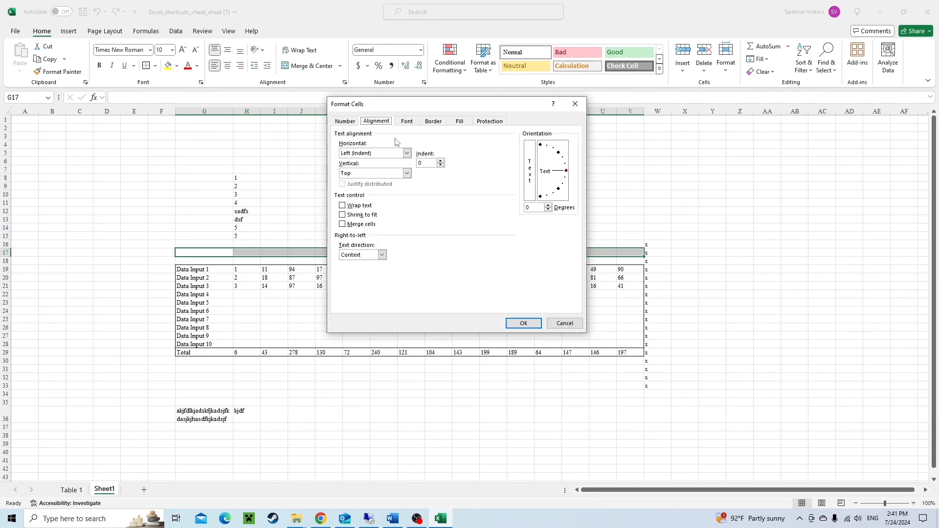
pyautogui.click(362, 155)
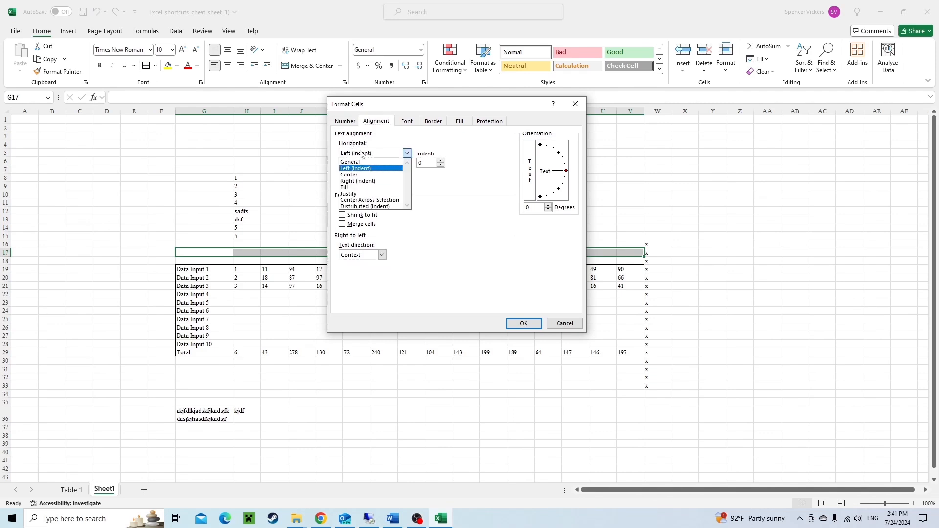
pyautogui.click(362, 201)
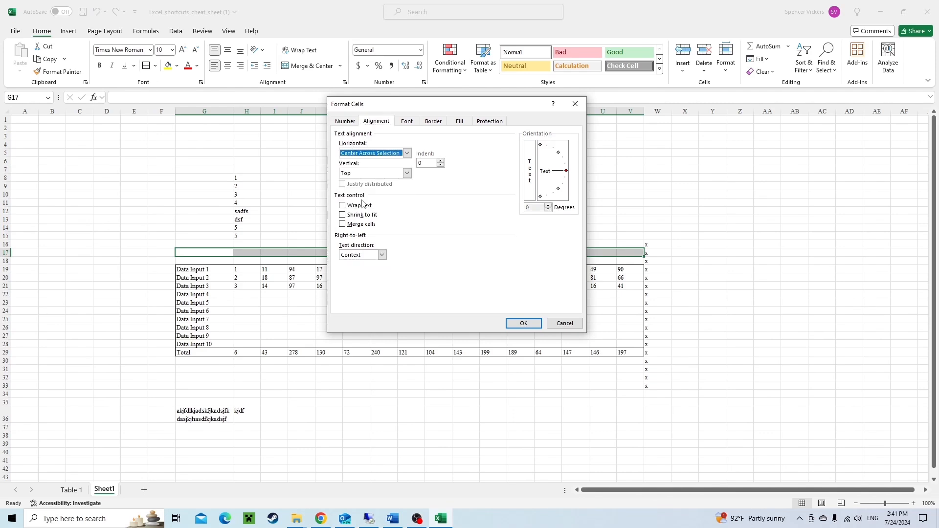
pyautogui.click(533, 323)
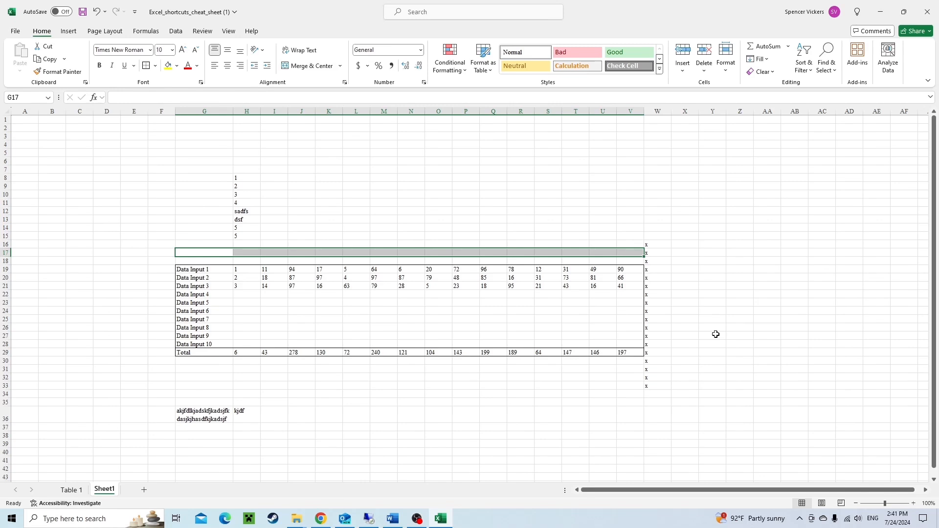
# Enter the title DATA TABLE 1 in cell G17.
pyautogui.write('DAT')
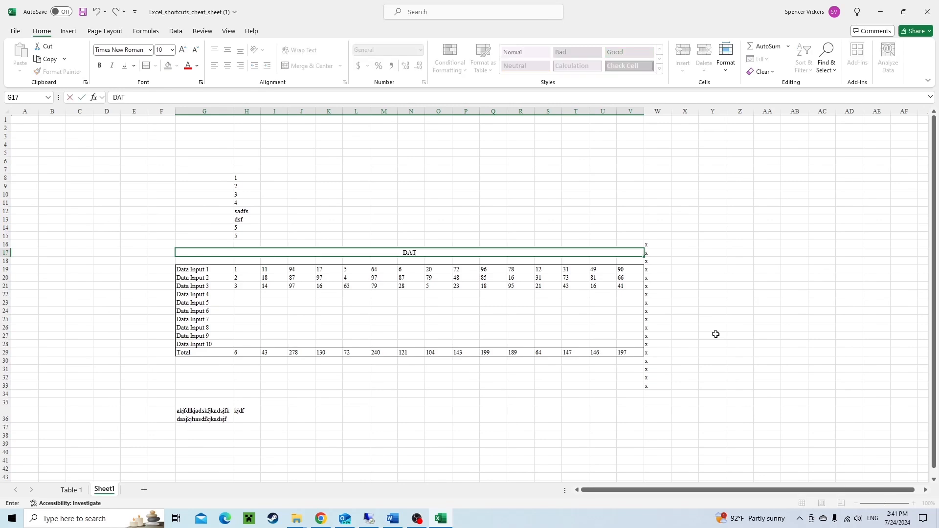
pyautogui.write('A TABLE 1')
pyautogui.press('Return')
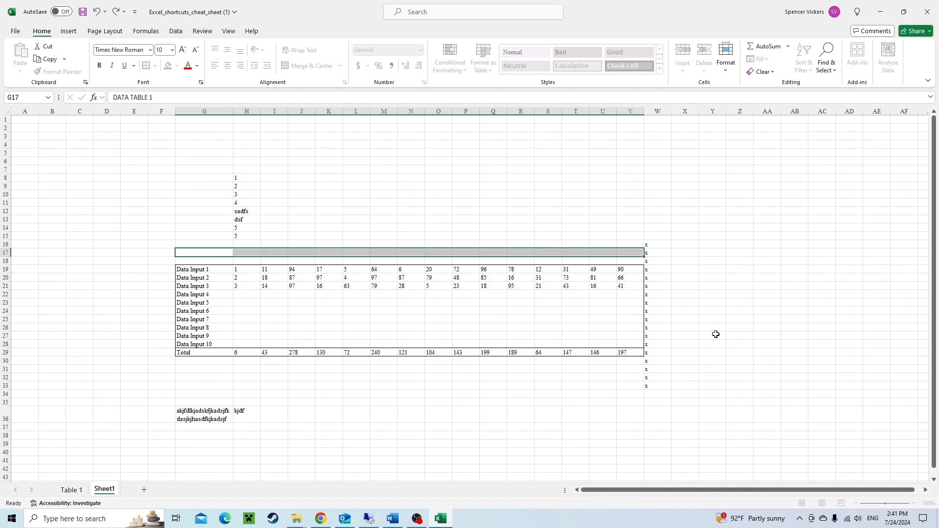
# Step through the title row and the table cells to check which cell holds the centered title.
pyautogui.press('Down')
pyautogui.press('Down')
pyautogui.press('Down')
pyautogui.press('Down')
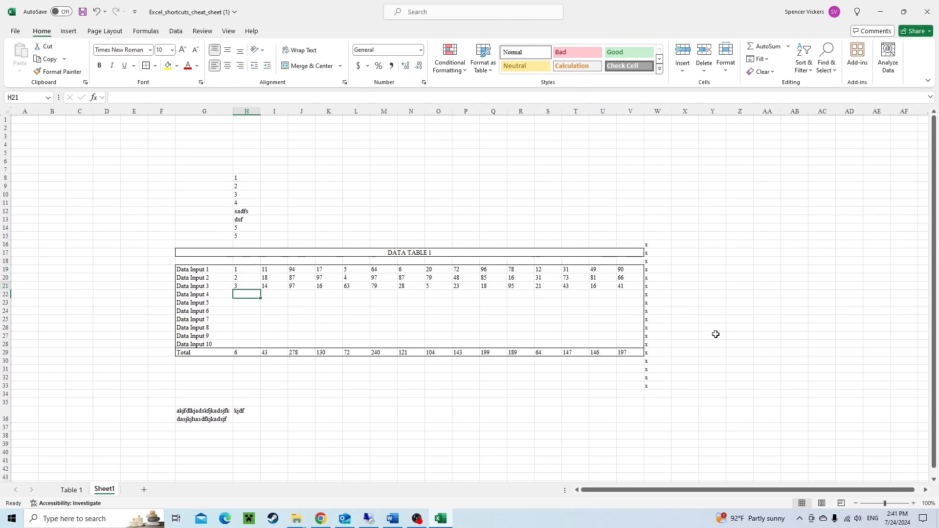
pyautogui.press('Left')
pyautogui.press('Up')
pyautogui.press('Up')
pyautogui.press('Up')
pyautogui.press('Up')
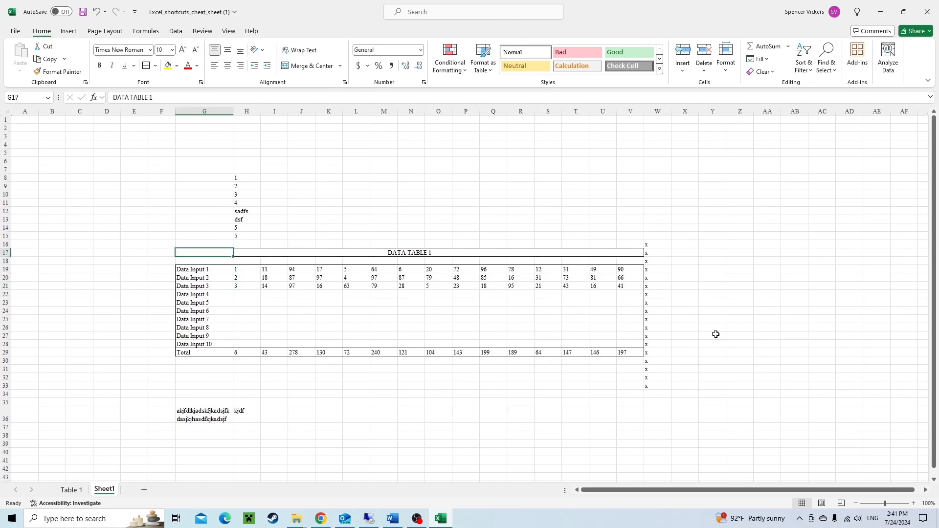
pyautogui.press('Right')
pyautogui.press('Right')
pyautogui.press('Right')
pyautogui.press('Right')
pyautogui.press('Right')
pyautogui.press('Right')
pyautogui.press('Right')
pyautogui.press('Right')
pyautogui.press('Right')
pyautogui.press('Right')
pyautogui.press('Right')
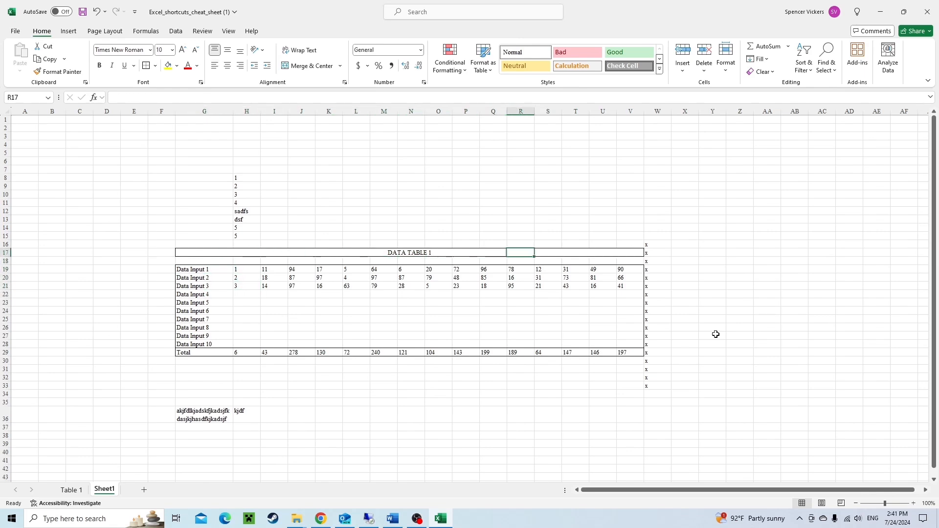
pyautogui.press('Right')
pyautogui.press('Right')
pyautogui.press('Down')
pyautogui.press('Down')
pyautogui.press('Down')
pyautogui.press('Down')
pyautogui.press('Down')
pyautogui.press('Down')
pyautogui.press('Down')
pyautogui.press('Down')
pyautogui.press('Down')
pyautogui.press('Right')
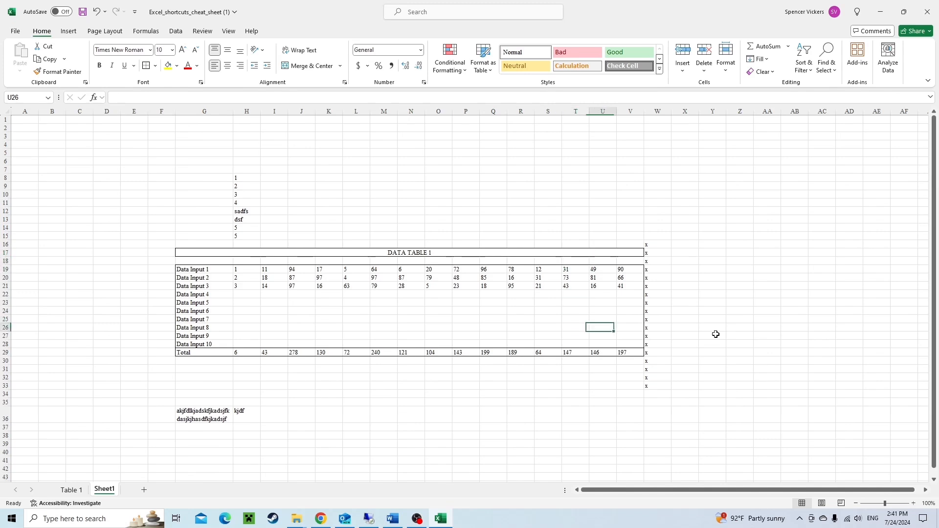
pyautogui.press('Right')
pyautogui.press('Down')
pyautogui.press('Down')
pyautogui.press('Down')
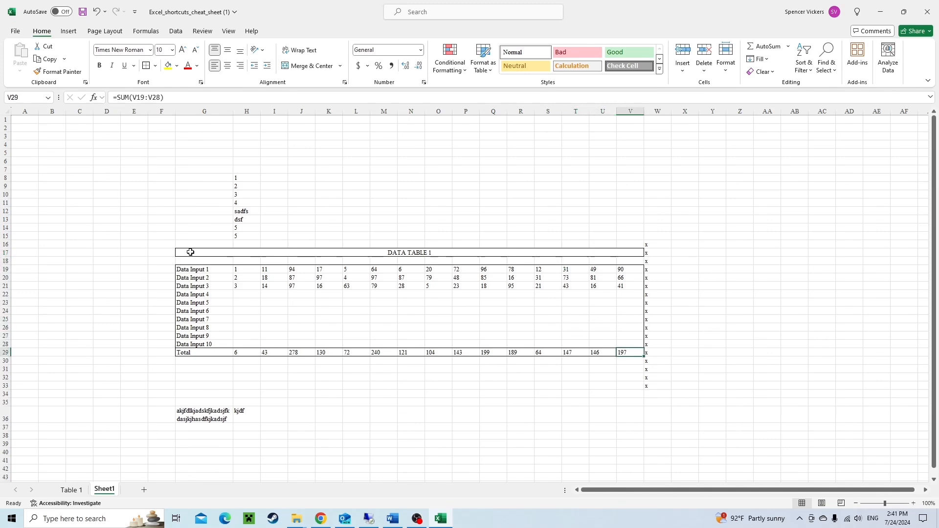
pyautogui.moveTo(191, 253); pyautogui.dragTo(636, 351)
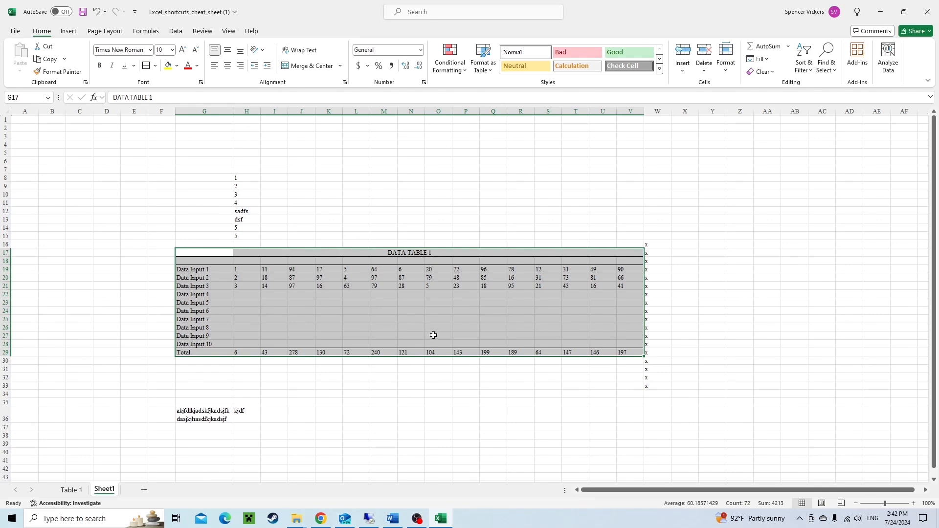
pyautogui.click(201, 250)
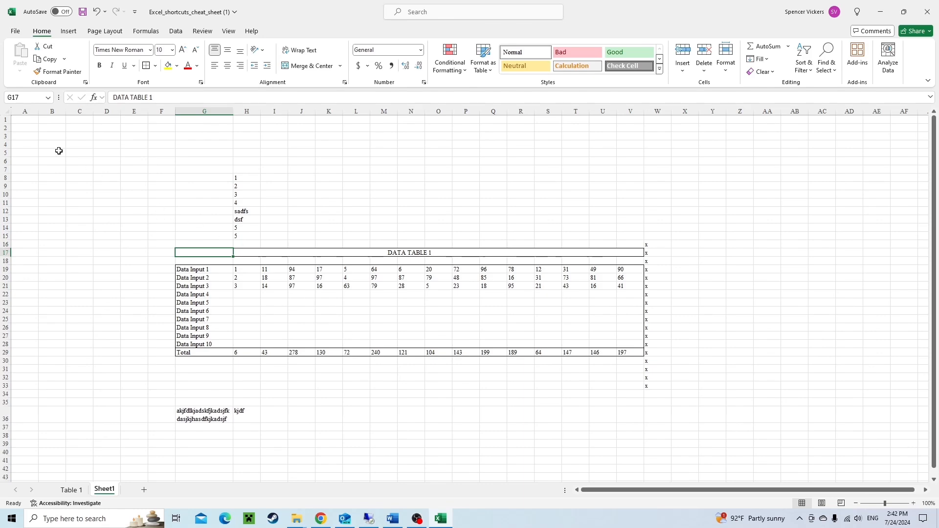
pyautogui.moveTo(23, 117); pyautogui.dragTo(742, 460)
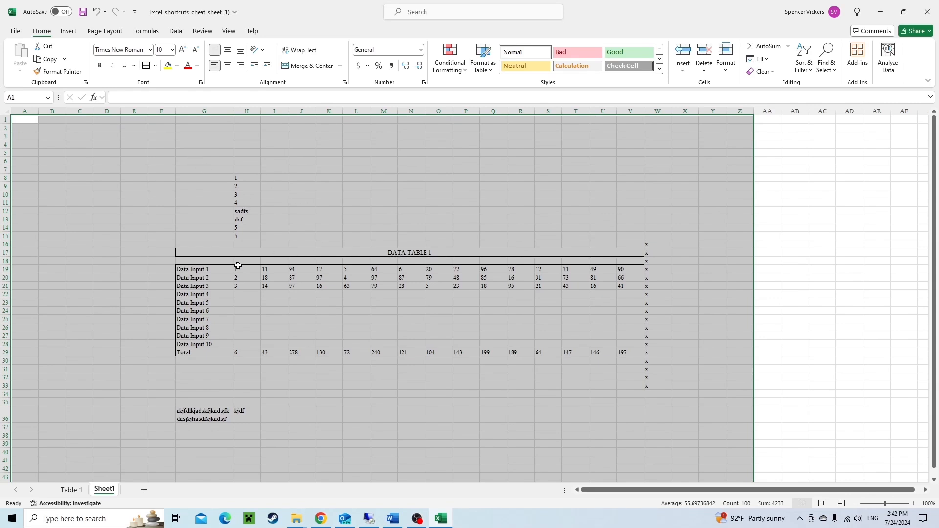
pyautogui.click(202, 254)
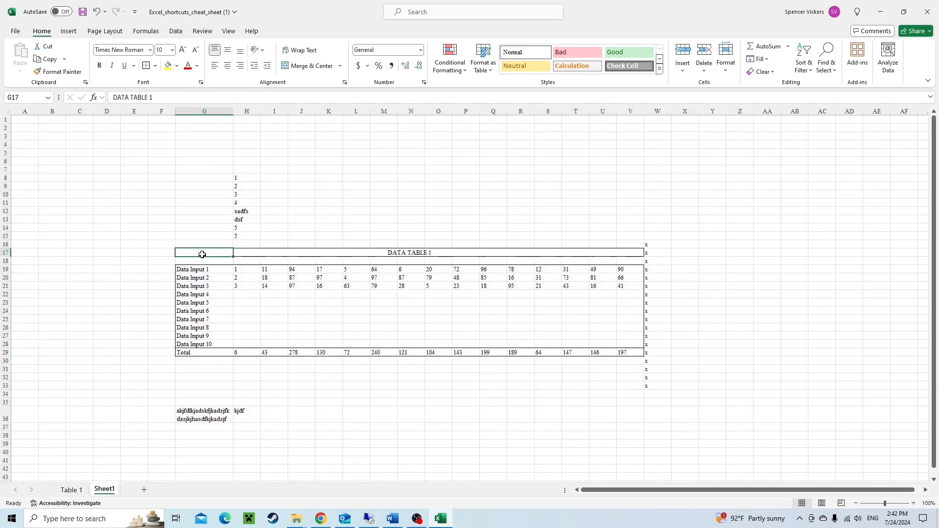
pyautogui.click(247, 296)
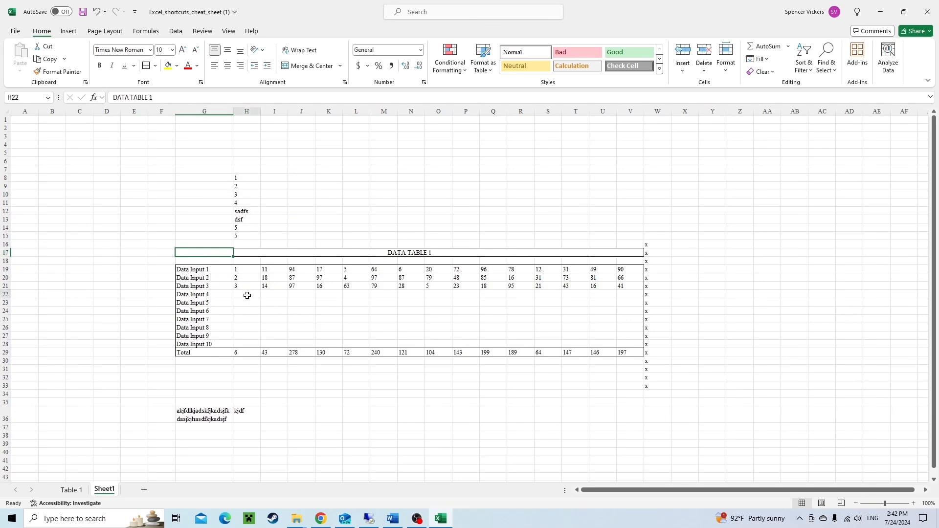
pyautogui.moveTo(247, 296); pyautogui.dragTo(623, 341)
pyautogui.click(134, 221)
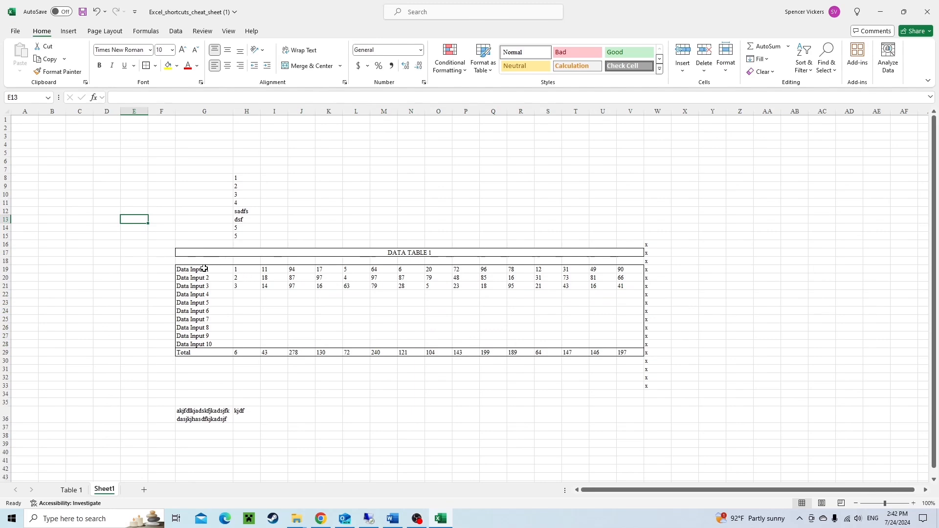
pyautogui.moveTo(204, 269); pyautogui.dragTo(644, 356)
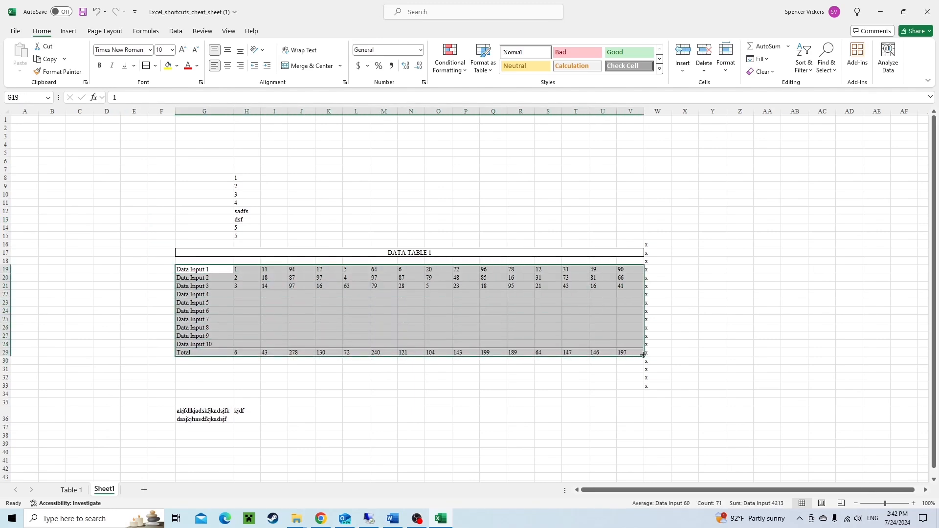
pyautogui.click(98, 283)
pyautogui.click(203, 252)
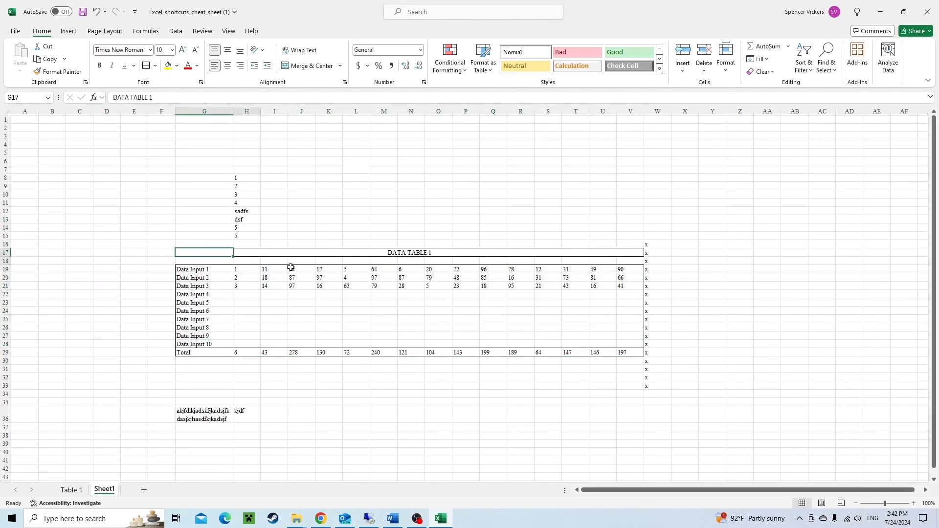
pyautogui.moveTo(204, 269); pyautogui.dragTo(631, 352)
pyautogui.click(521, 402)
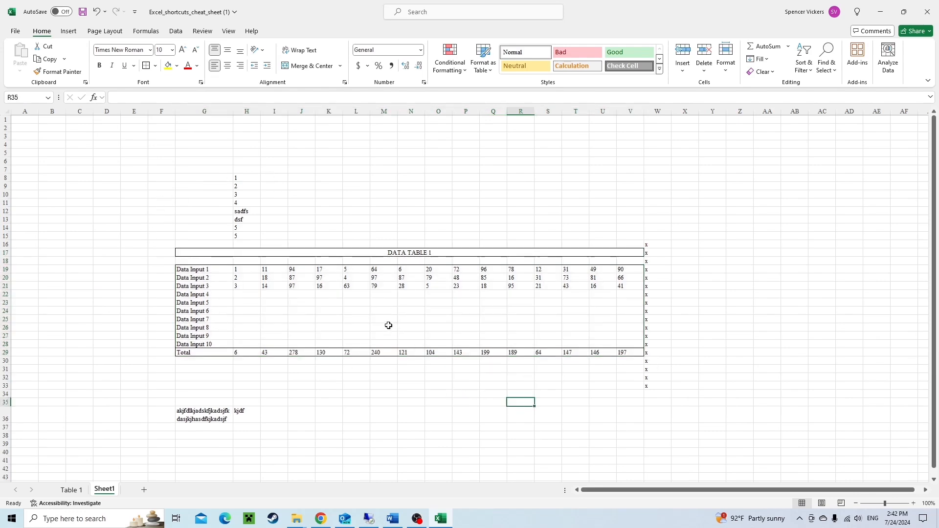
# Turn off the sheet gridlines.
pyautogui.press('alt')
pyautogui.press('w')
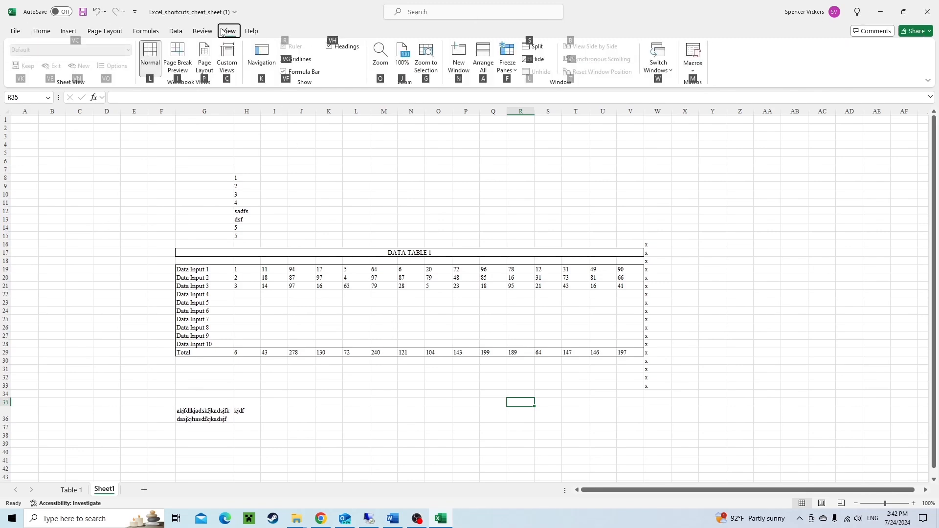
pyautogui.press('v')
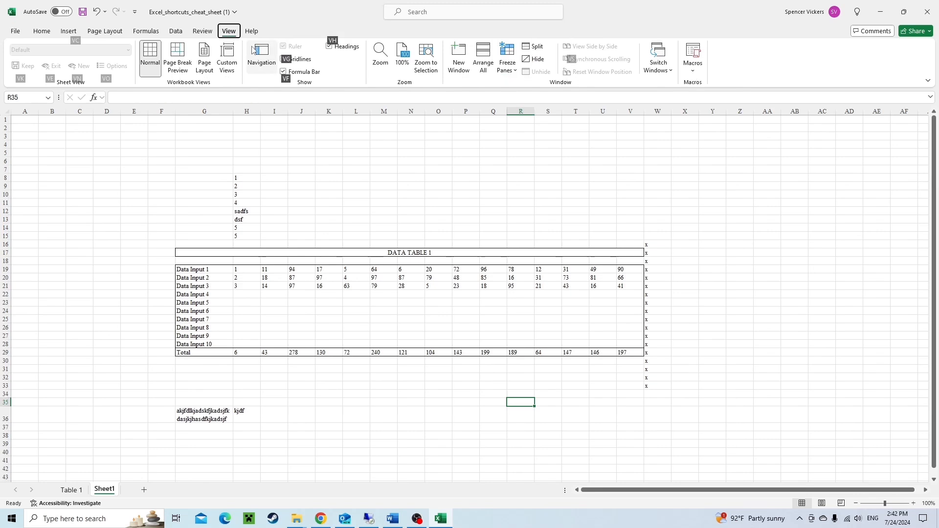
pyautogui.press('g')
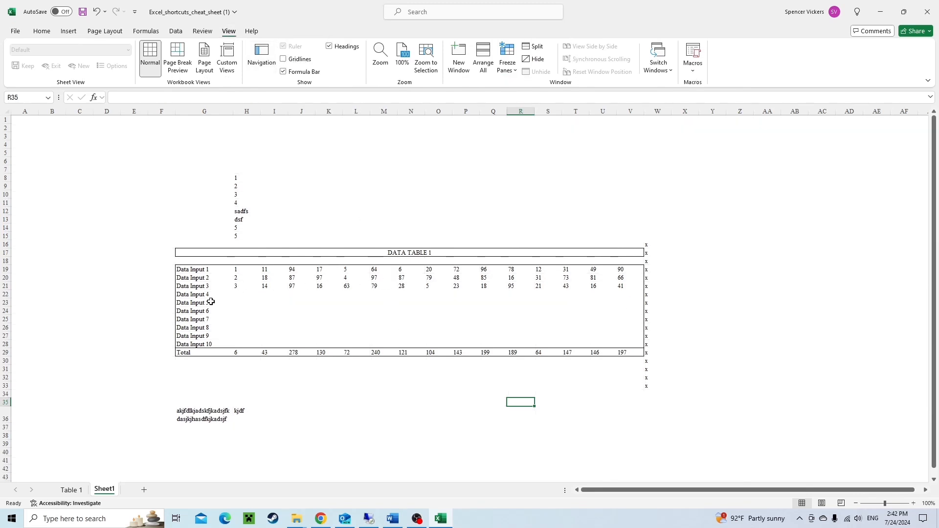
pyautogui.moveTo(172, 246); pyautogui.dragTo(631, 371)
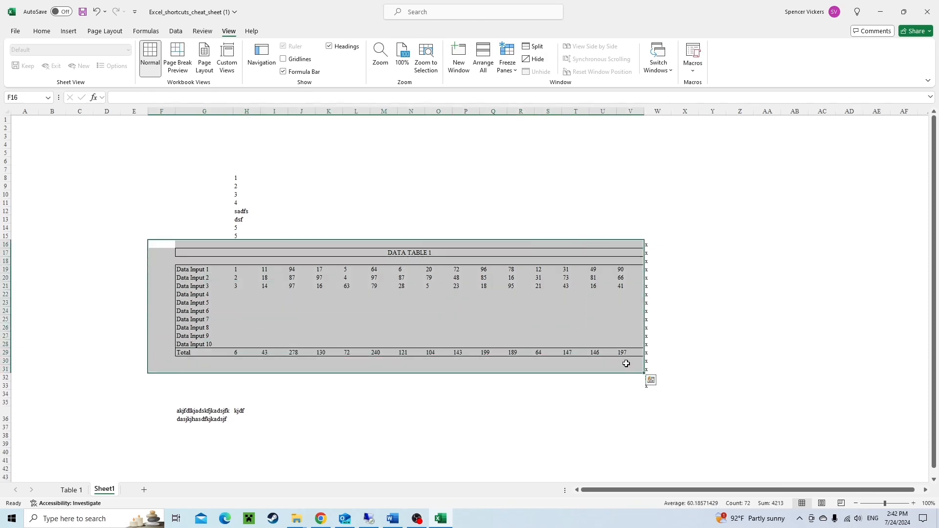
pyautogui.click(295, 325)
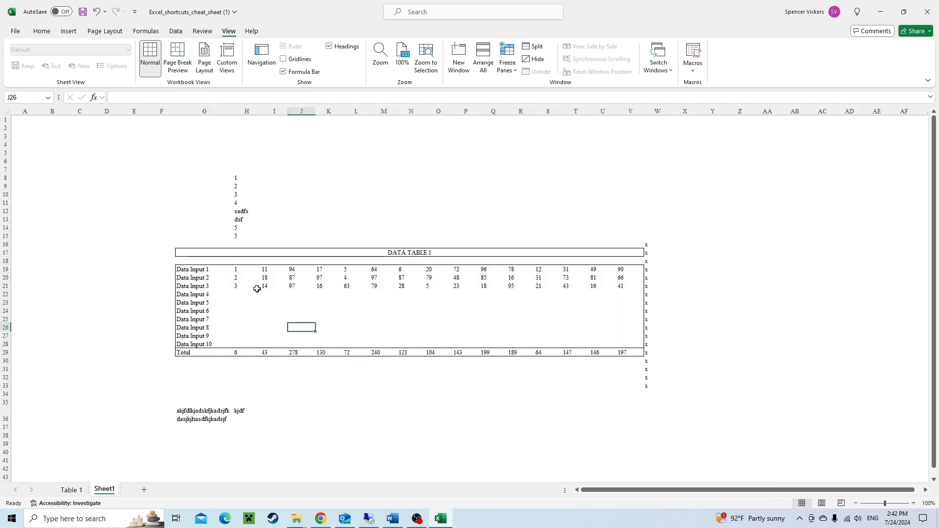
# Extend a selection from G17 cell by cell across the title row to cover G17:V17.
pyautogui.click(185, 254)
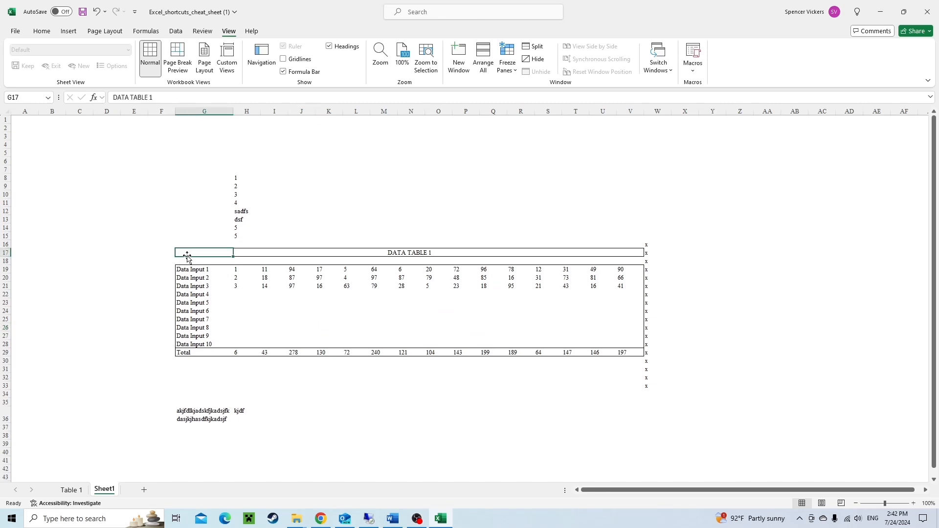
pyautogui.hotkey('shift', 'Right')
pyautogui.hotkey('shift', 'Right')
pyautogui.hotkey('shift', 'Right')
pyautogui.hotkey('shift', 'Right')
pyautogui.hotkey('shift', 'Right')
pyautogui.hotkey('shift', 'Right')
pyautogui.hotkey('shift', 'Right')
pyautogui.hotkey('shift', 'Right')
pyautogui.hotkey('shift', 'Right')
pyautogui.hotkey('shift', 'Right')
pyautogui.hotkey('shift', 'Right')
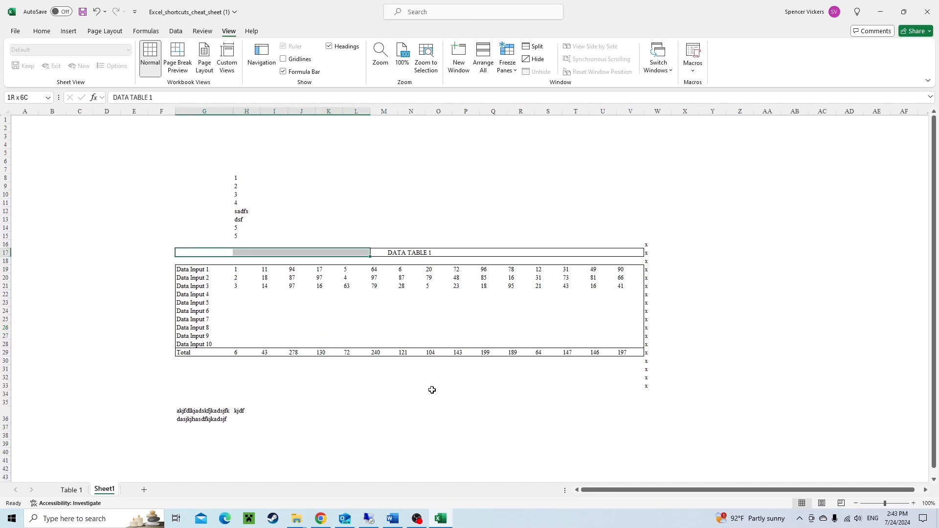
pyautogui.hotkey('shift', 'Right')
pyautogui.hotkey('shift', 'Right')
pyautogui.hotkey('shift', 'Right')
pyautogui.hotkey('shift', 'Right')
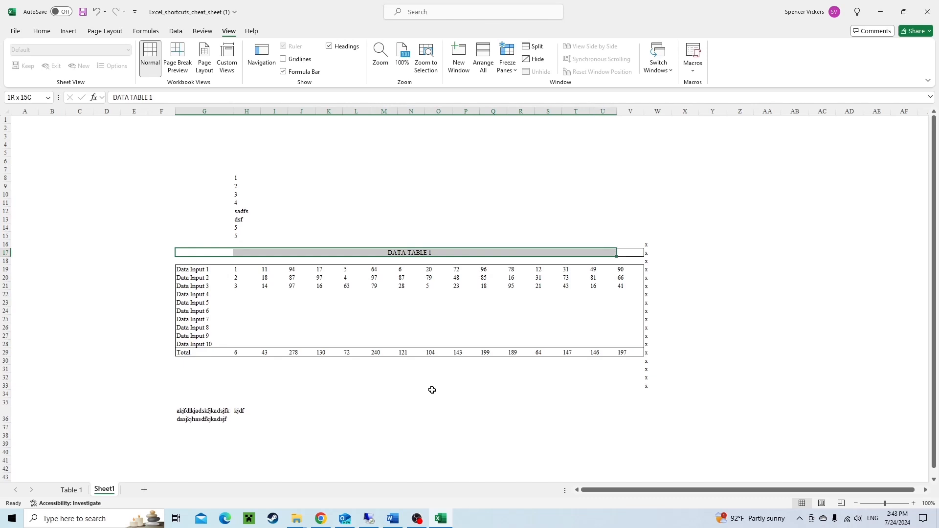
pyautogui.press('Left')
pyautogui.press('Right')
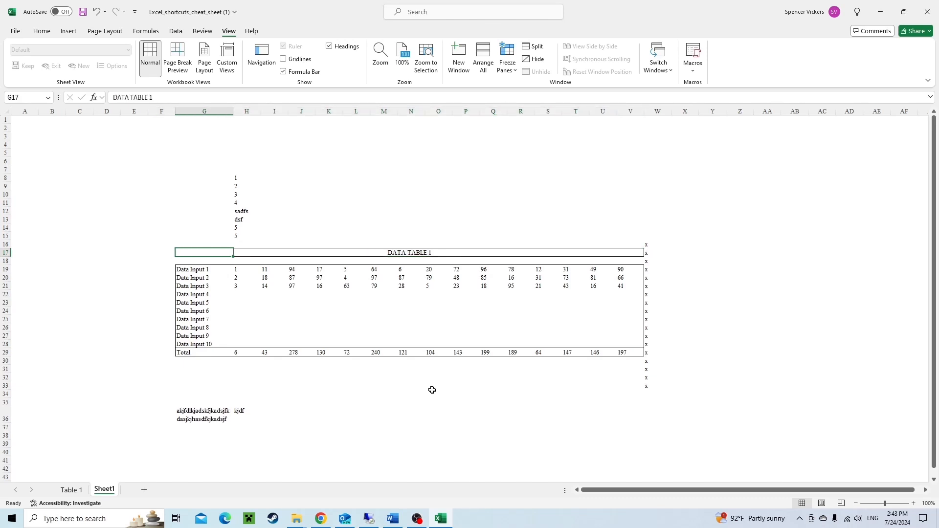
pyautogui.hotkey('ctrl', 'shift', 'Right')
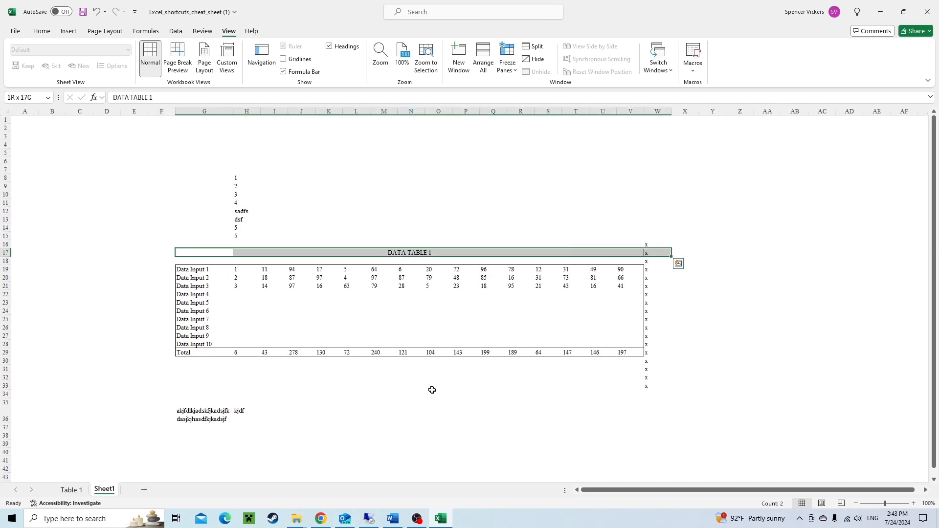
pyautogui.hotkey('shift', 'Left')
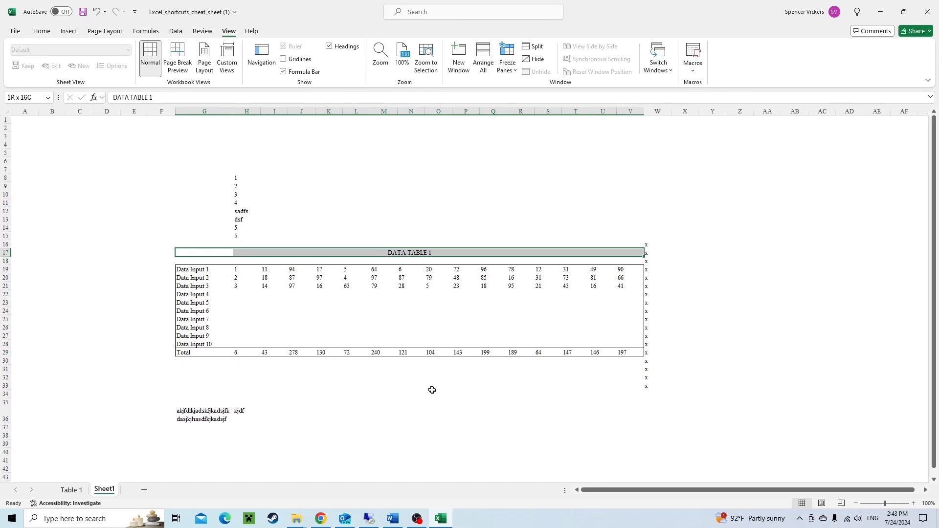
# Fill the DATA TABLE 1 title row G17:V17 with black.
pyautogui.press('alt')
pyautogui.press('h')
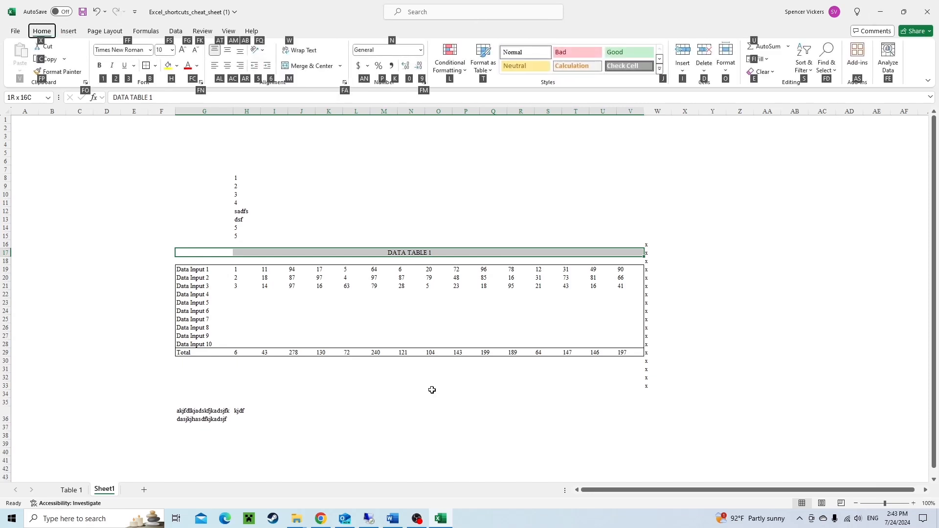
pyautogui.press('h')
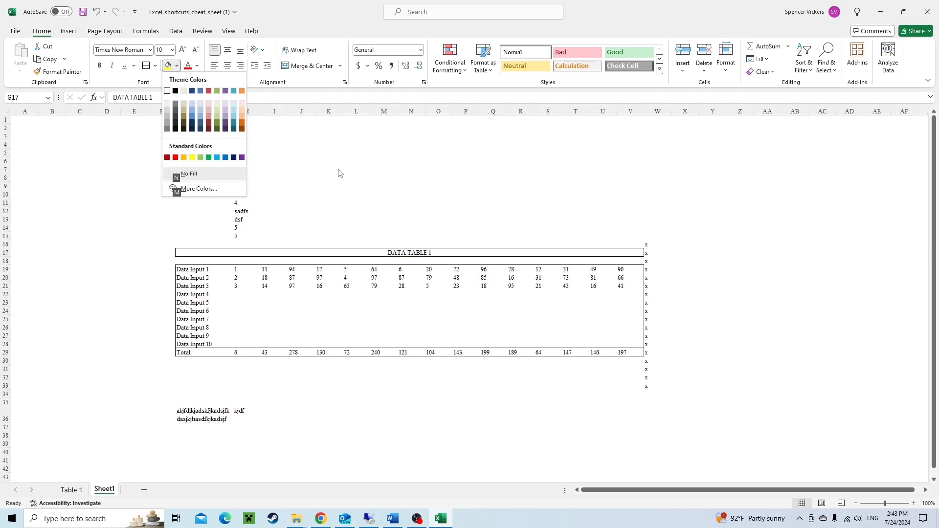
pyautogui.press('Right')
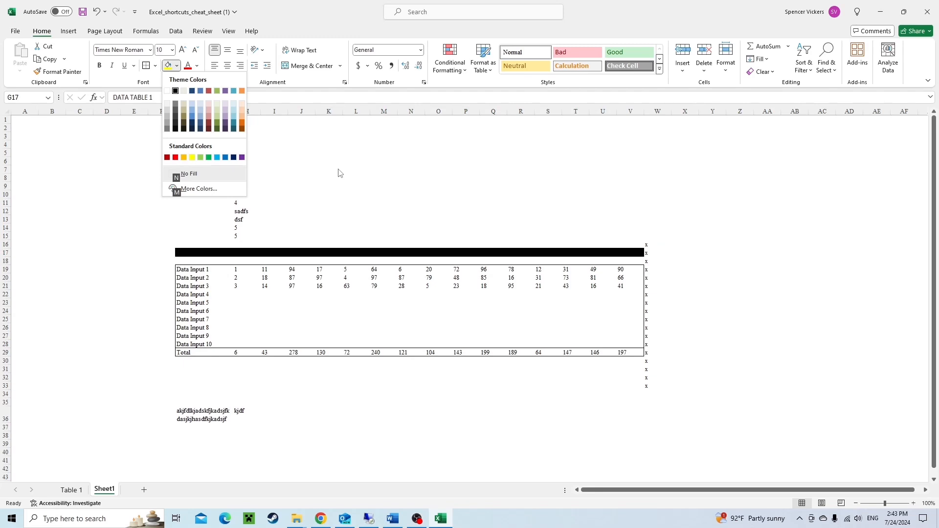
pyautogui.press('Return')
# Set the title row's font color to white.
pyautogui.press('alt')
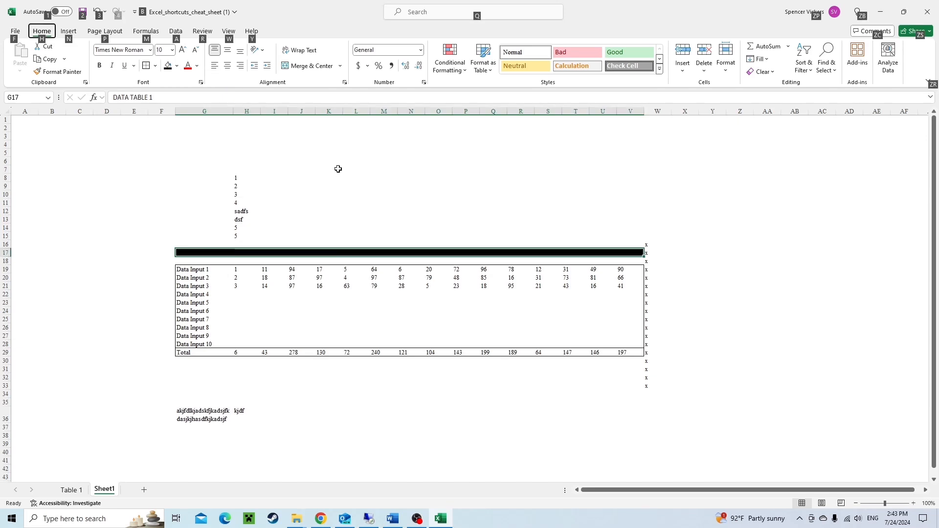
pyautogui.press('h')
pyautogui.press('f')
pyautogui.press('c')
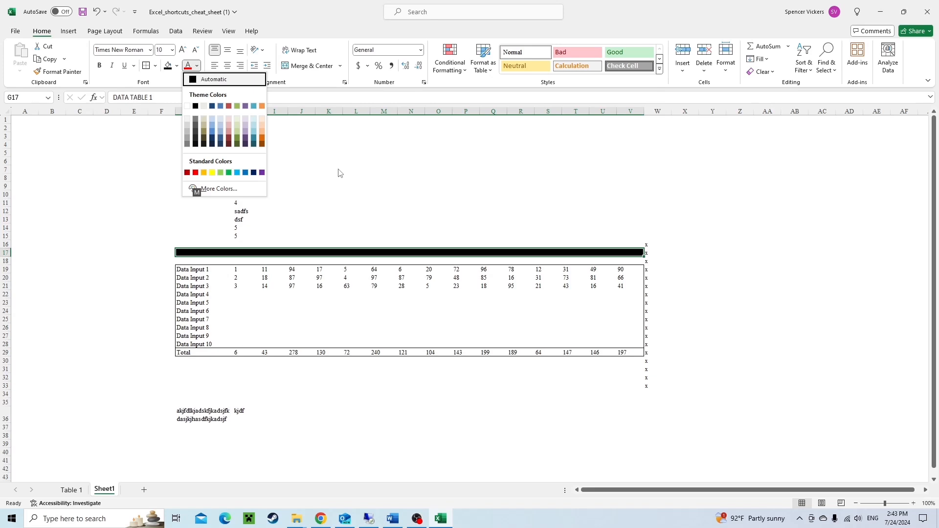
pyautogui.press('Down')
pyautogui.press('Return')
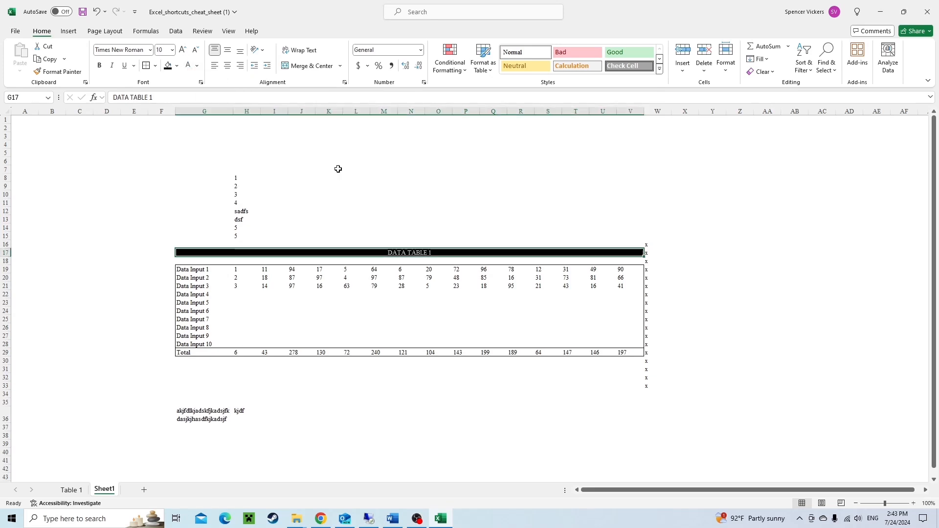
# Reselect the title row G17:V17 and make the title bold.
pyautogui.press('Down')
pyautogui.press('Down')
pyautogui.press('Up')
pyautogui.press('Up')
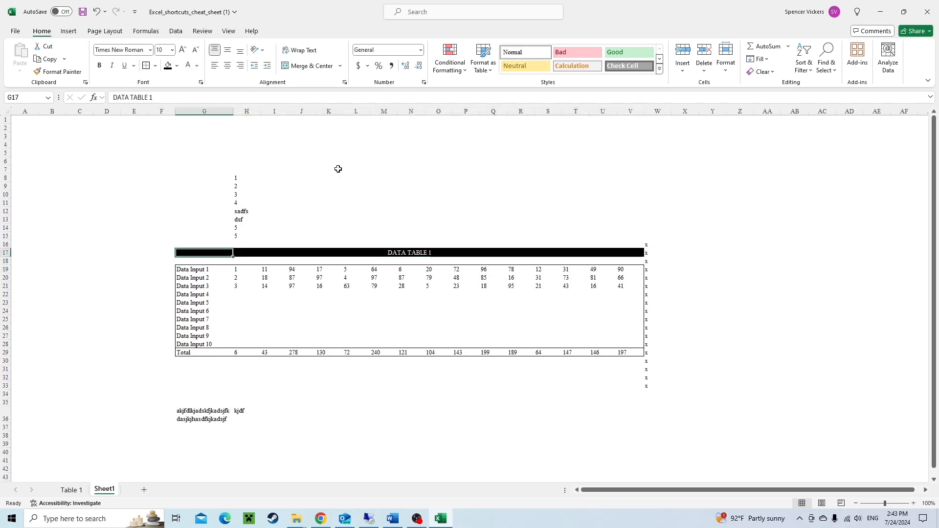
pyautogui.hotkey('ctrl', 'shift', 'Right')
pyautogui.hotkey('shift', 'Left')
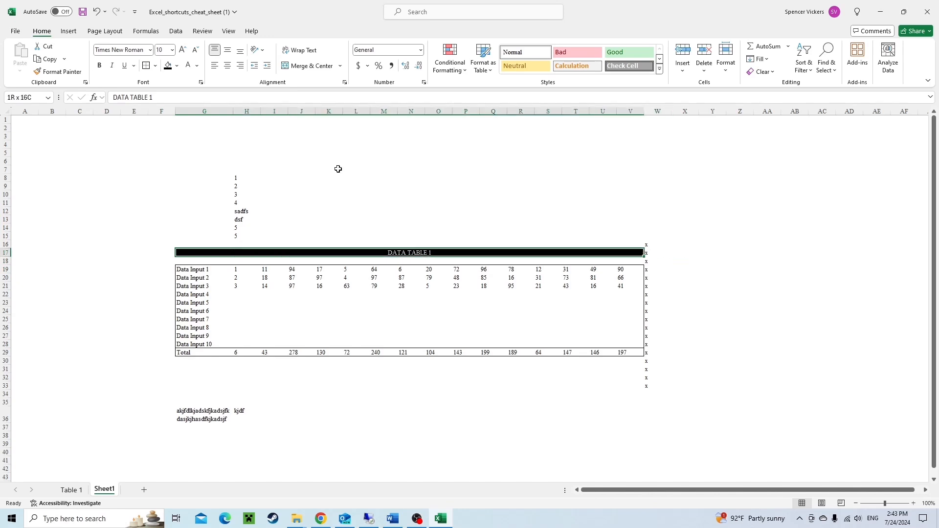
pyautogui.hotkey('ctrl', 'b')
# Step through the cells of the title row to examine the merged title.
pyautogui.press('Down')
pyautogui.press('Down')
pyautogui.press('Down')
pyautogui.press('Left')
pyautogui.press('Up')
pyautogui.press('Up')
pyautogui.press('Up')
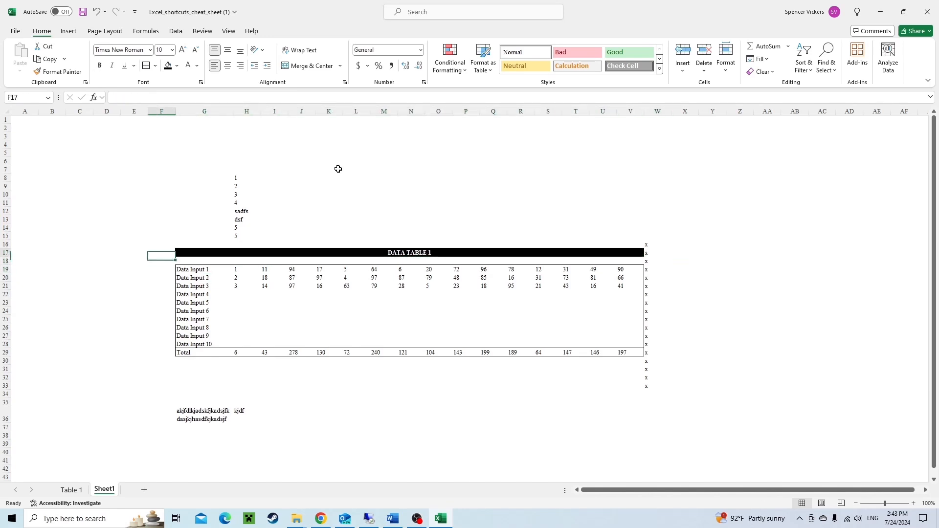
pyautogui.press('Right')
pyautogui.press('Right')
pyautogui.press('Right')
pyautogui.press('Right')
pyautogui.press('Right')
pyautogui.press('Right')
pyautogui.press('Right')
pyautogui.press('Right')
pyautogui.press('Right')
pyautogui.press('Right')
pyautogui.press('Right')
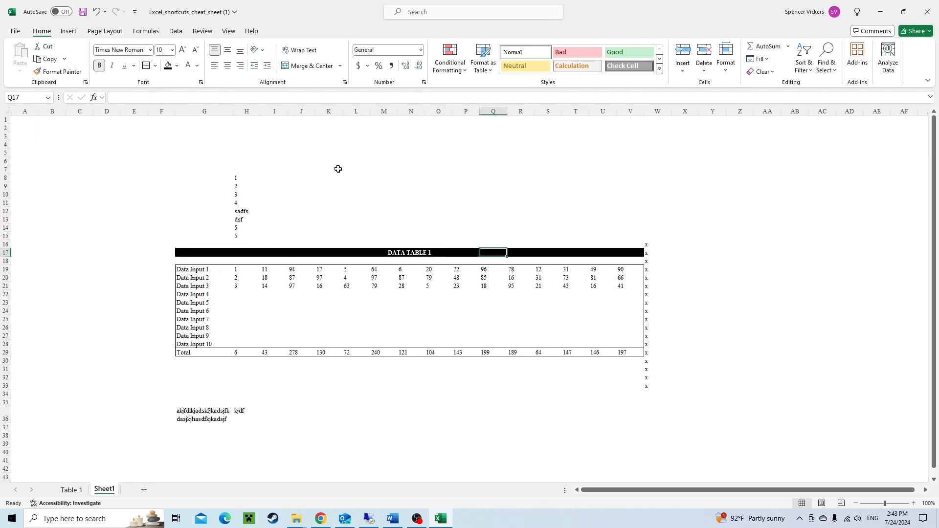
pyautogui.press('Right')
pyautogui.press('Right')
pyautogui.press('Right')
pyautogui.press('Right')
pyautogui.press('Right')
pyautogui.press('Left')
pyautogui.press('Left')
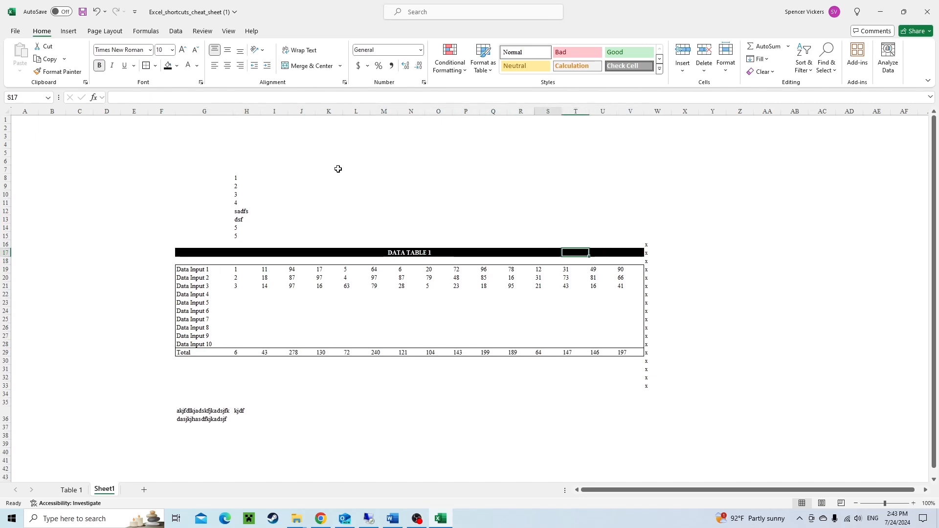
pyautogui.press('Left')
pyautogui.press('Left')
pyautogui.press('Left')
pyautogui.press('Left')
pyautogui.press('Left')
pyautogui.press('Left')
pyautogui.press('Left')
pyautogui.press('Left')
pyautogui.press('Left')
pyautogui.press('Left')
pyautogui.press('Left')
pyautogui.press('Left')
pyautogui.press('Left')
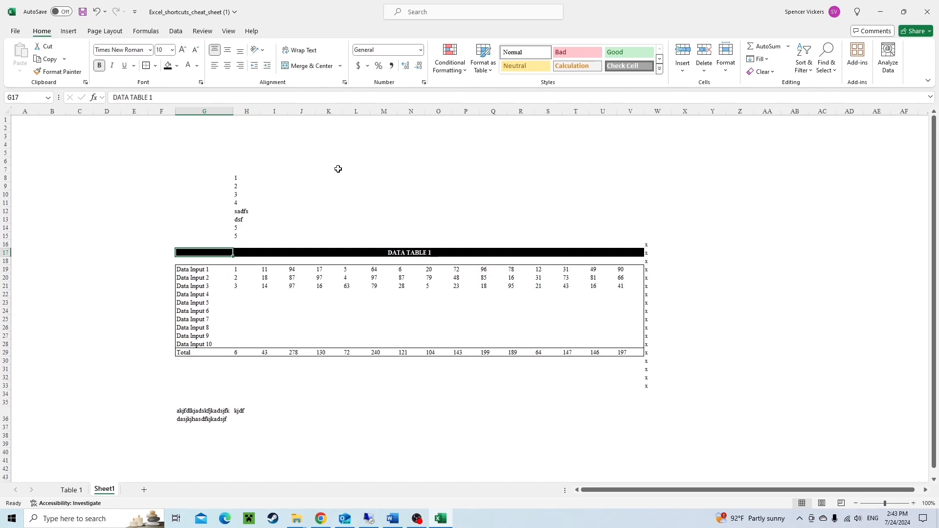
# Step through the data table cells to examine their values and formulas.
pyautogui.press('Down')
pyautogui.press('Down')
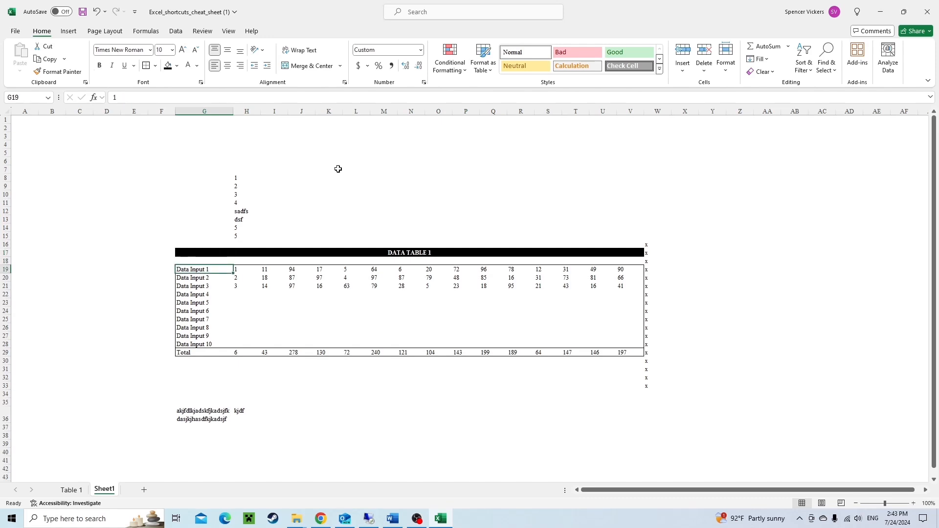
pyautogui.press('Right')
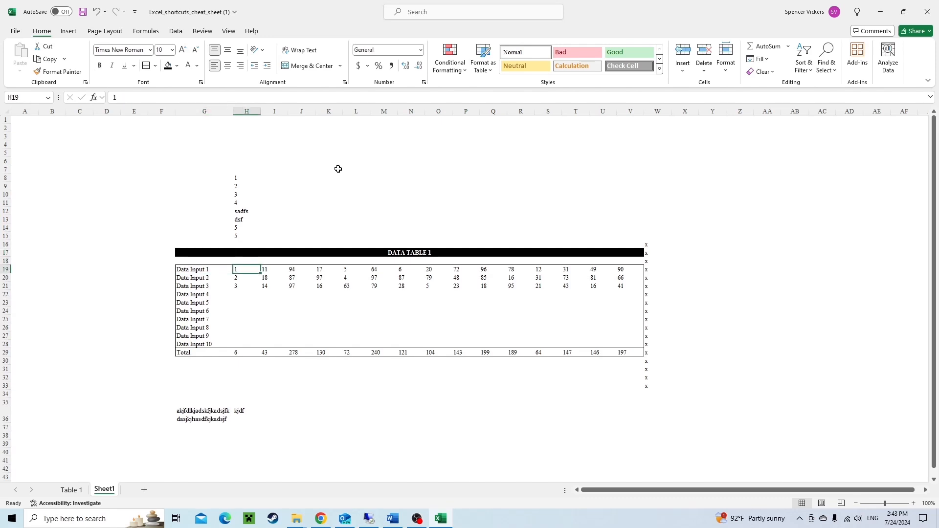
pyautogui.press('Left')
pyautogui.press('Left')
pyautogui.press('Right')
pyautogui.press('Right')
pyautogui.press('Down')
pyautogui.press('Down')
pyautogui.press('Down')
pyautogui.press('Right')
pyautogui.press('Right')
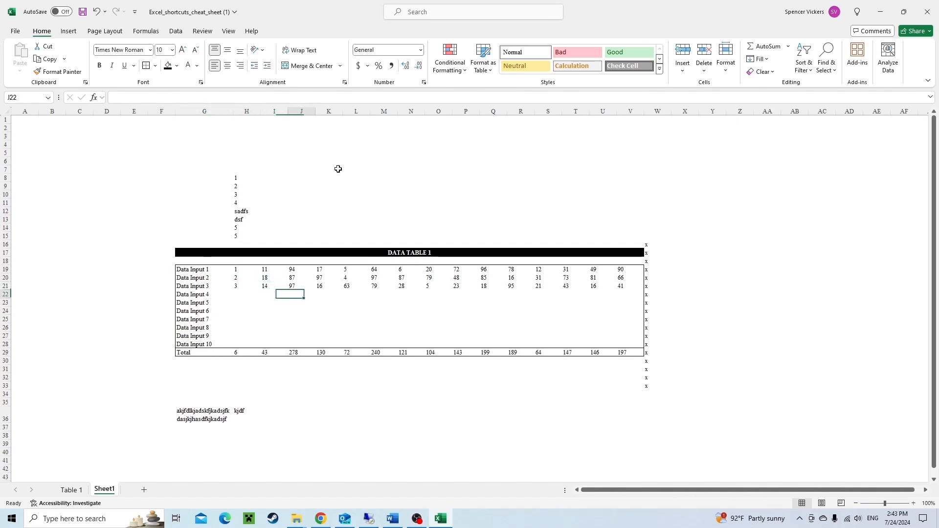
pyautogui.press('Down')
pyautogui.press('Right')
pyautogui.press('Right')
pyautogui.press('Right')
pyautogui.press('Up')
pyautogui.press('Right')
pyautogui.press('Up')
pyautogui.press('Right')
pyautogui.press('Right')
pyautogui.press('Right')
pyautogui.press('Down')
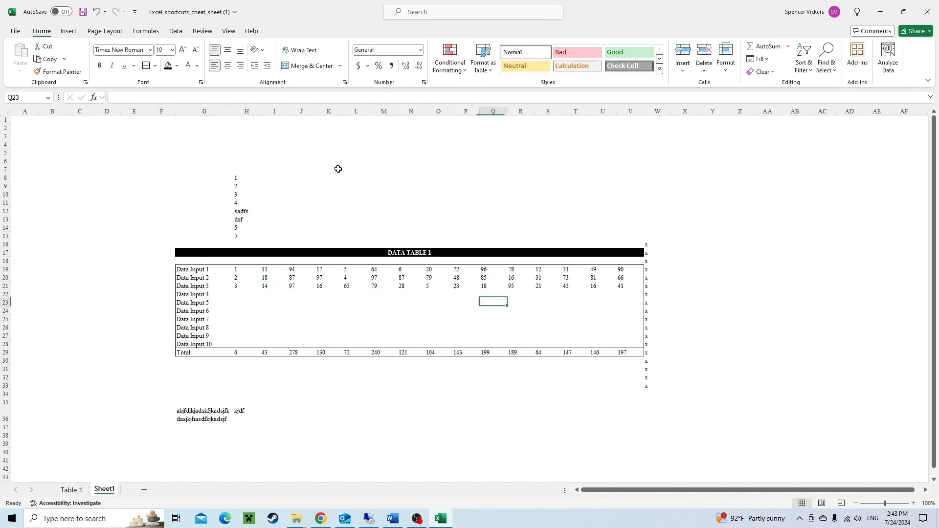
pyautogui.press('Right')
pyautogui.press('Right')
pyautogui.press('Down')
pyautogui.press('Right')
pyautogui.press('Up')
pyautogui.press('Right')
pyautogui.press('Up')
pyautogui.press('Right')
pyautogui.hotkey('ctrl', 'Left')
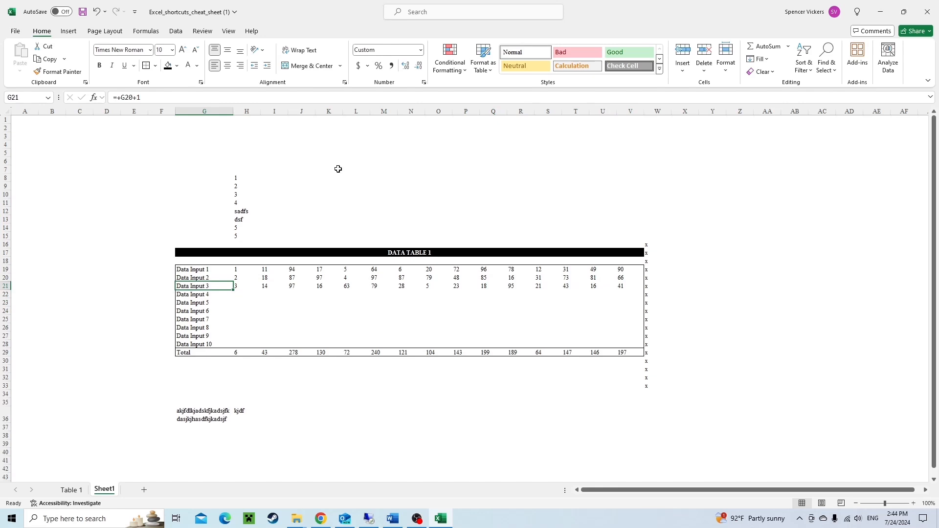
pyautogui.press('Right')
pyautogui.press('Up')
pyautogui.press('Up')
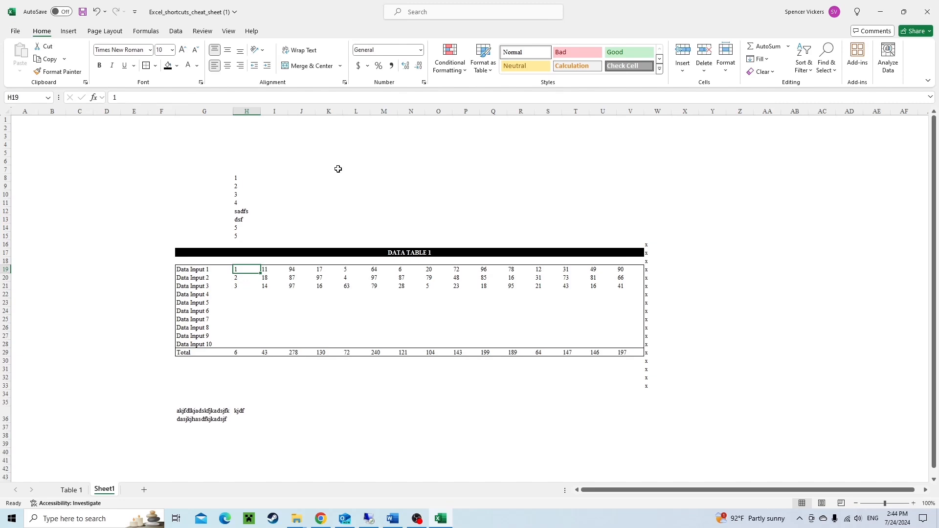
# Apply the Red - Yellow - Green Color Scale conditional formatting to the table values H19:V29.
pyautogui.hotkey('ctrl', 'shift', 'Down')
pyautogui.hotkey('ctrl', 'shift', 'Down')
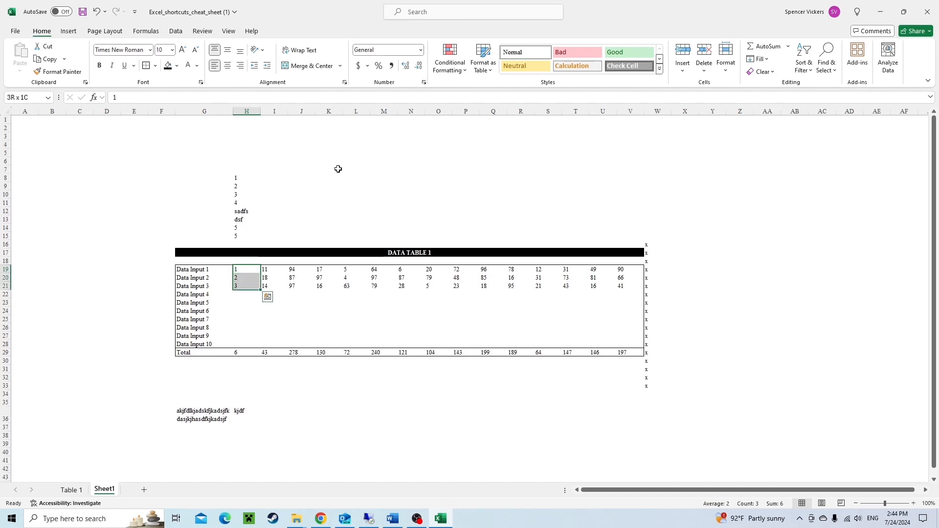
pyautogui.hotkey('ctrl', 'shift', 'Right')
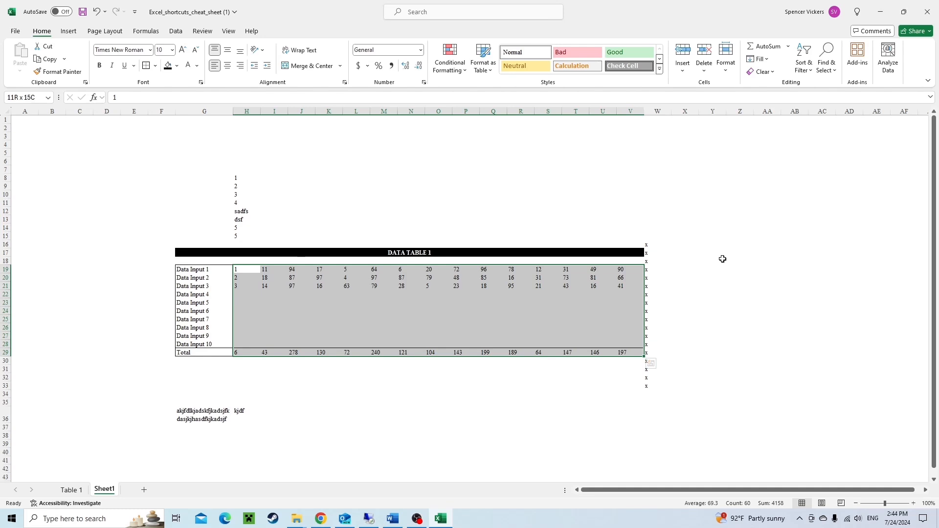
pyautogui.press('alt')
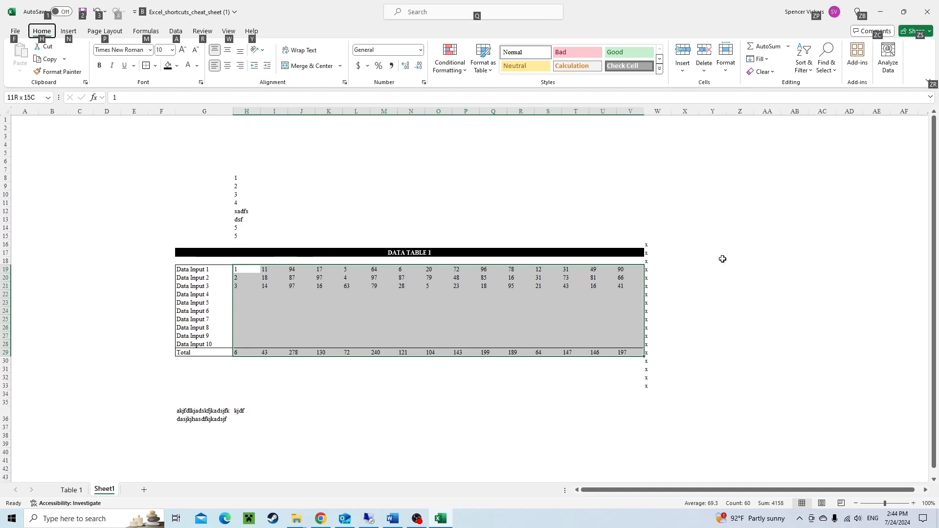
pyautogui.press('h')
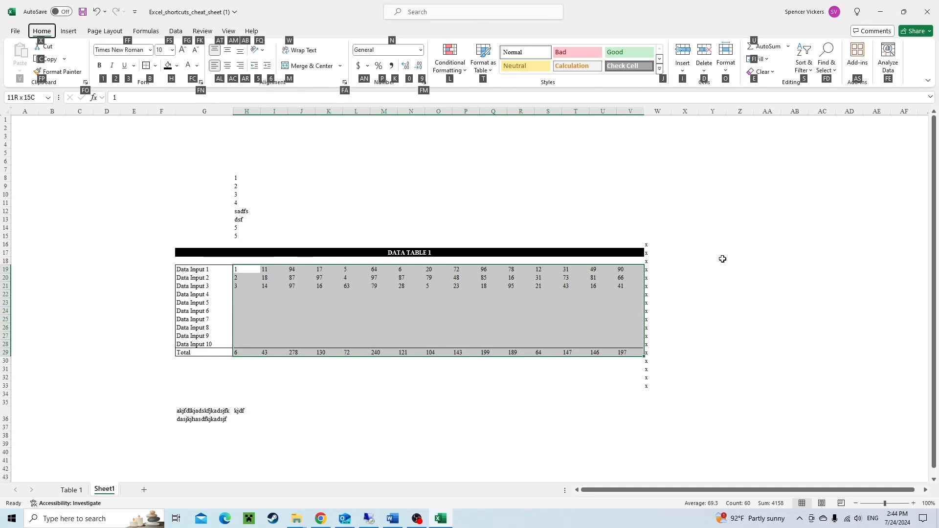
pyautogui.press('l')
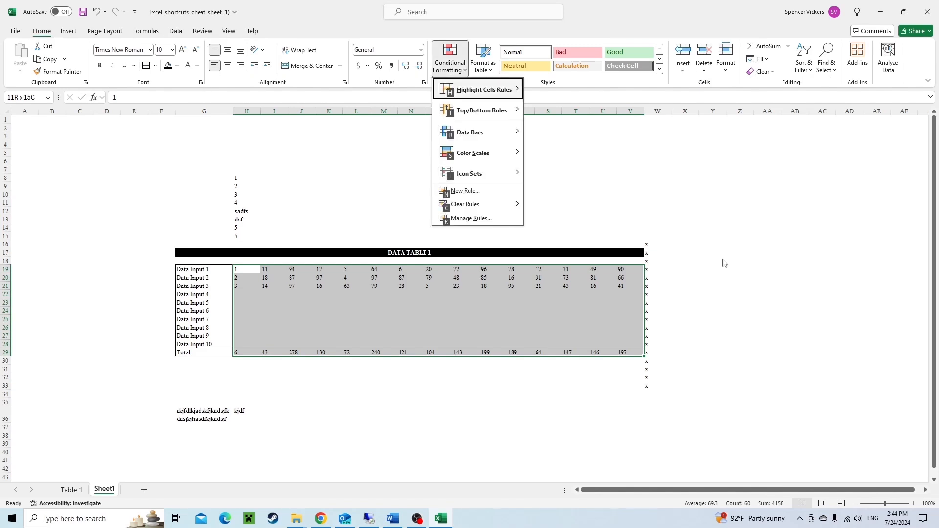
pyautogui.press('s')
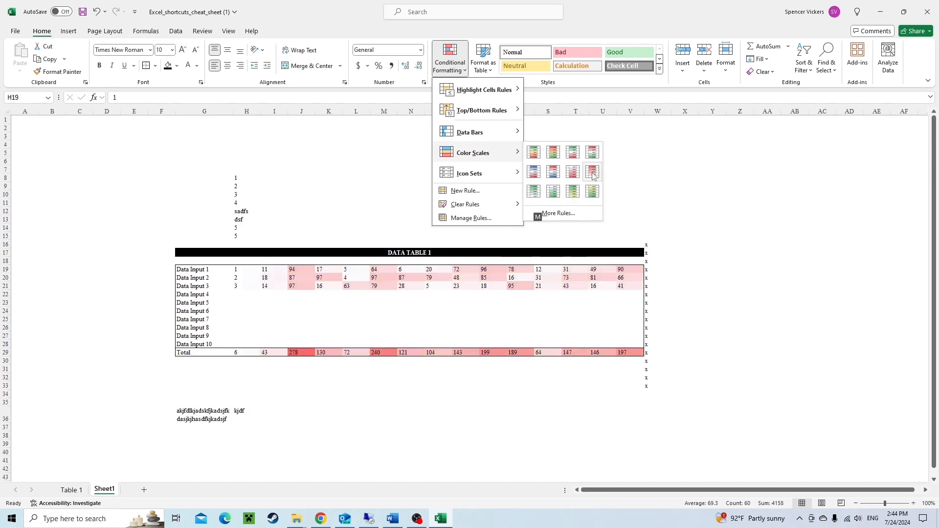
pyautogui.click(554, 154)
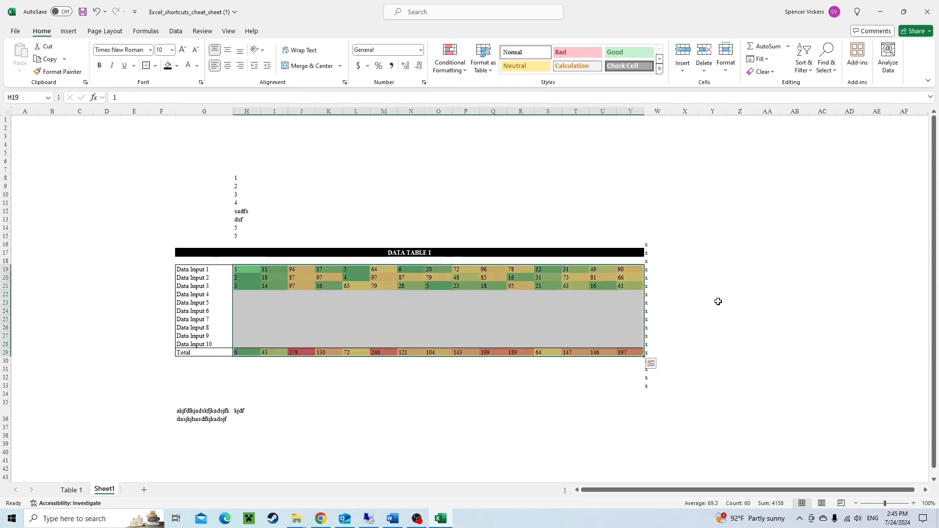
pyautogui.click(244, 294)
pyautogui.hotkey('ctrl', 'shift', 'Down')
pyautogui.hotkey('ctrl', 'shift', 'Right')
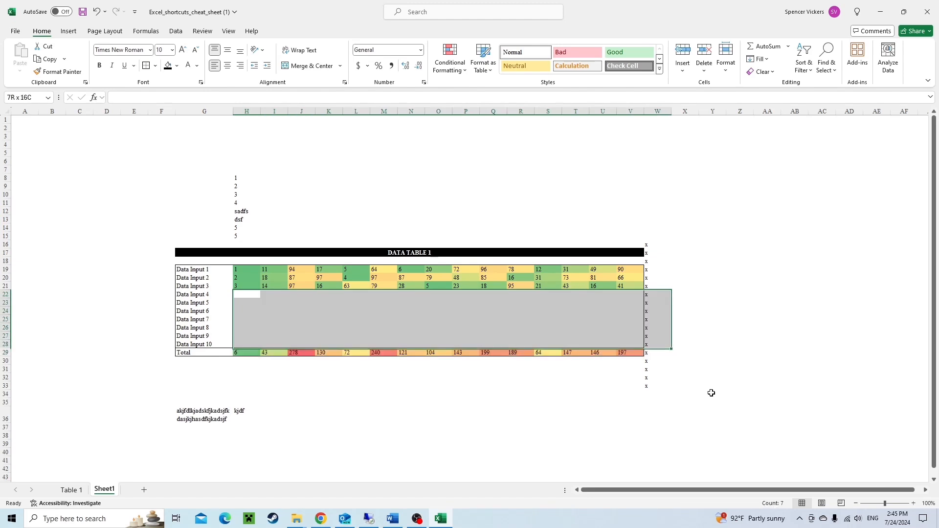
pyautogui.hotkey('shift', 'Left')
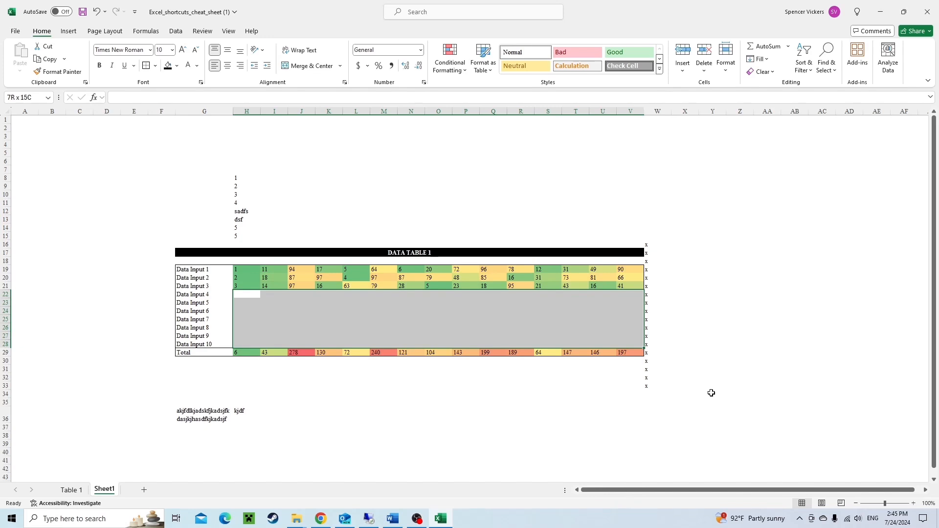
pyautogui.hotkey('shift', 'BackSpace')
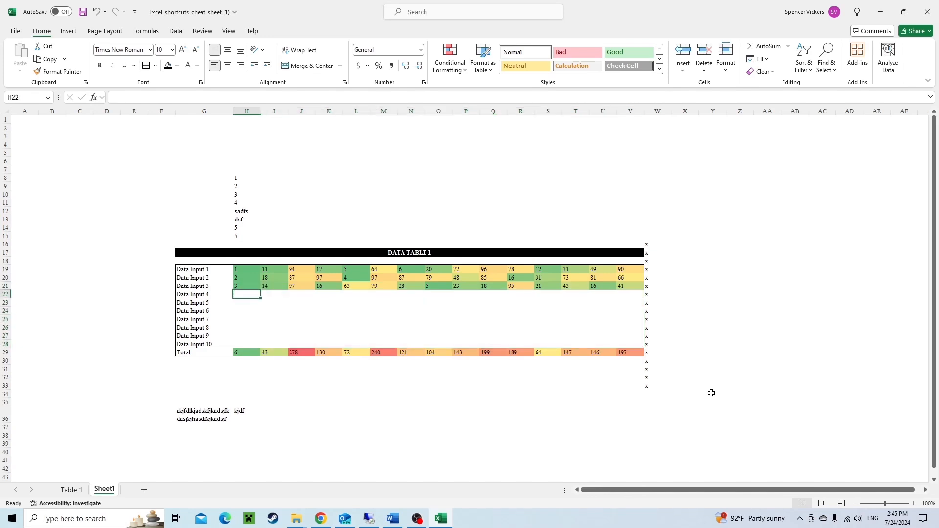
# Fill the empty table block H22:V28 all at once with the formula =RANDBETWEEN(1,1000).
pyautogui.hotkey('ctrl', 'shift', 'Down')
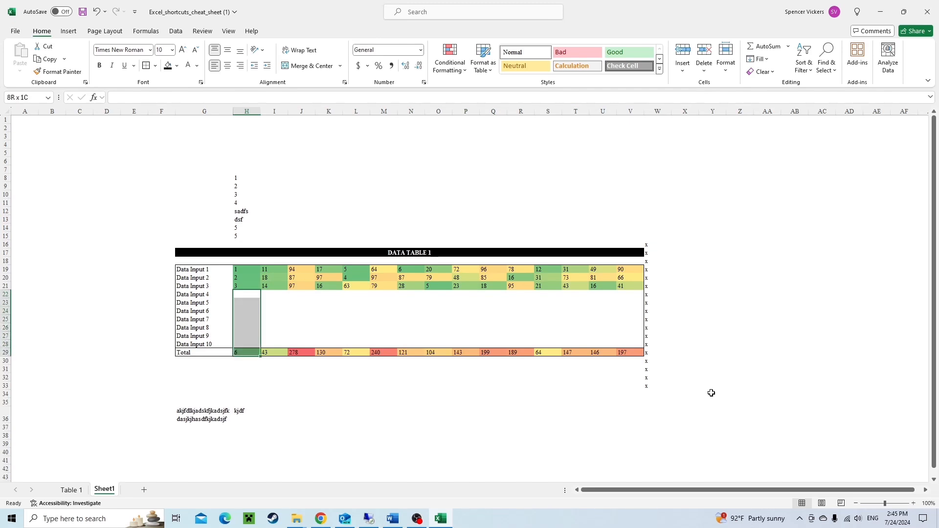
pyautogui.hotkey('ctrl', 'shift', 'Right')
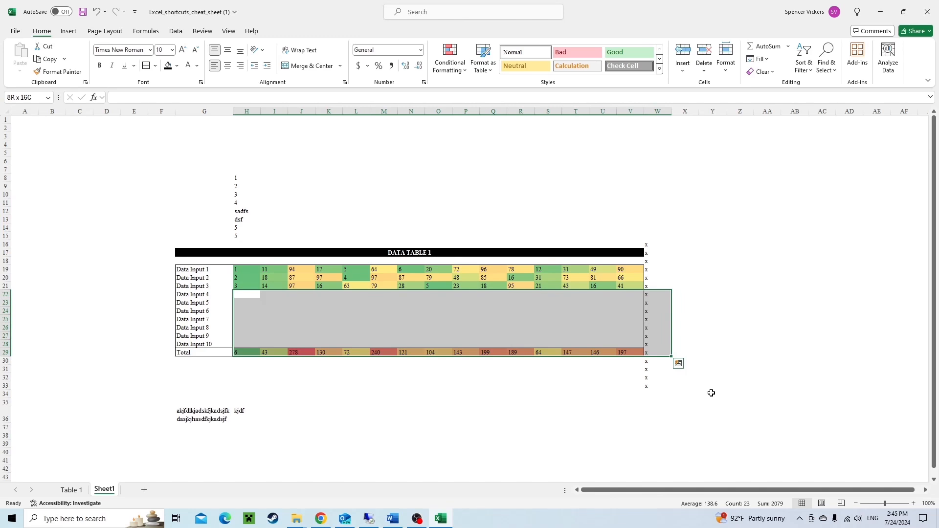
pyautogui.hotkey('shift', 'Up')
pyautogui.hotkey('shift', 'Left')
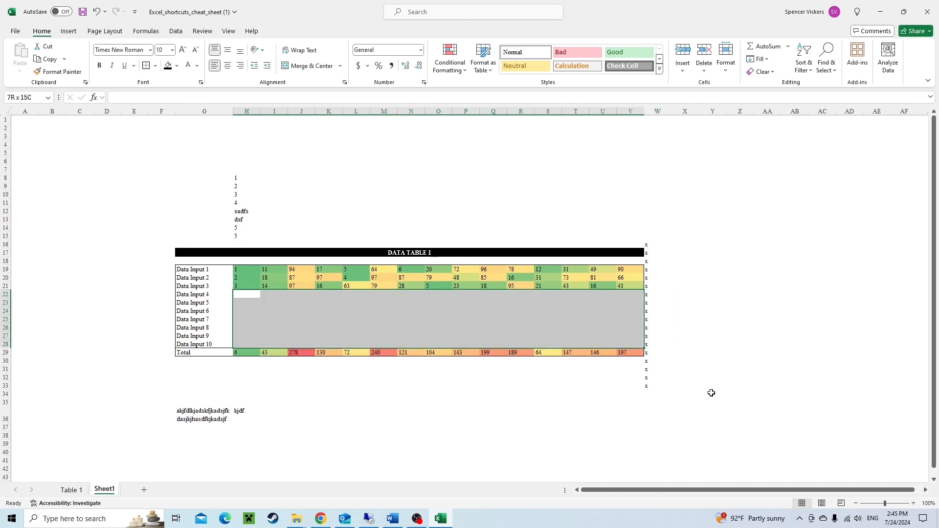
pyautogui.write('=rand')
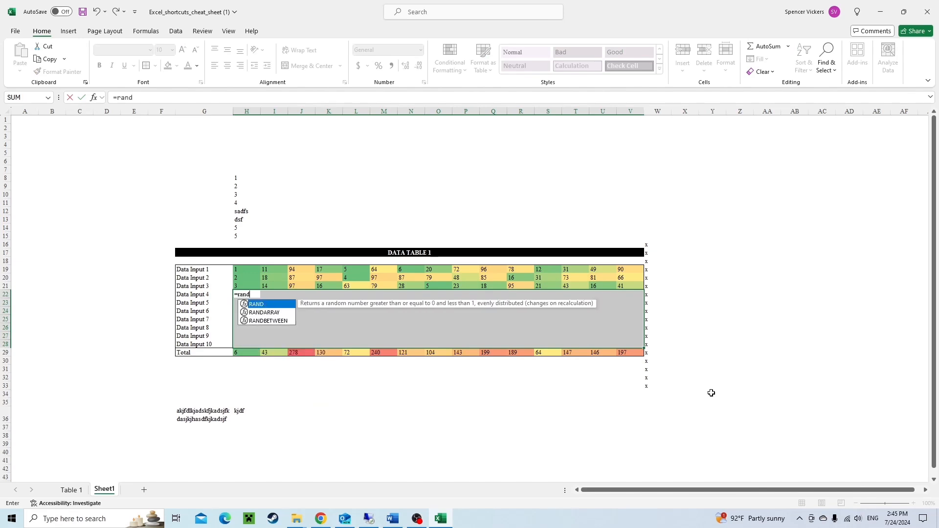
pyautogui.press('Down')
pyautogui.press('Down')
pyautogui.press('Tab')
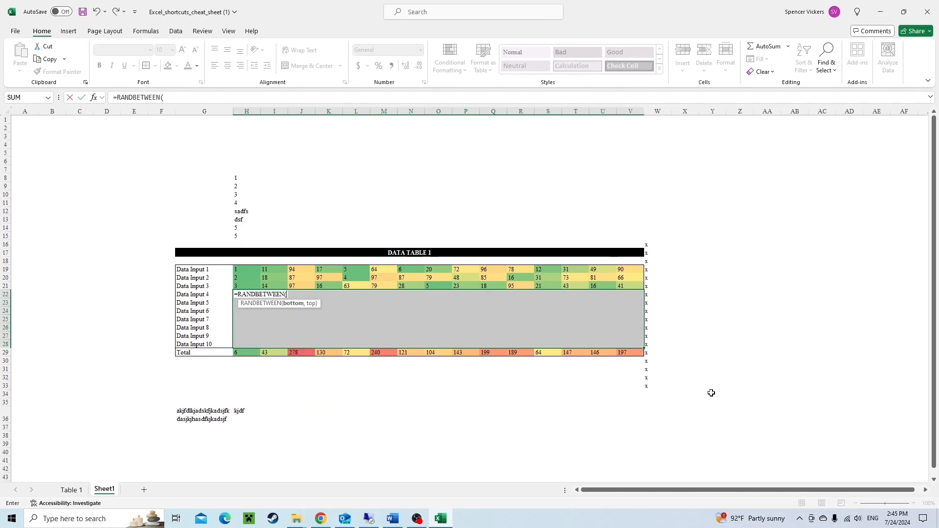
pyautogui.write('1,1000')
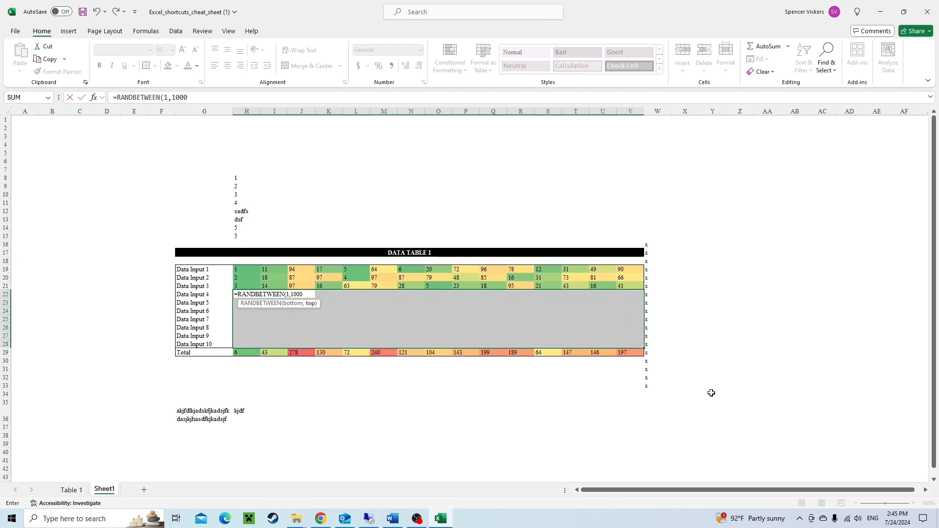
pyautogui.write(')')
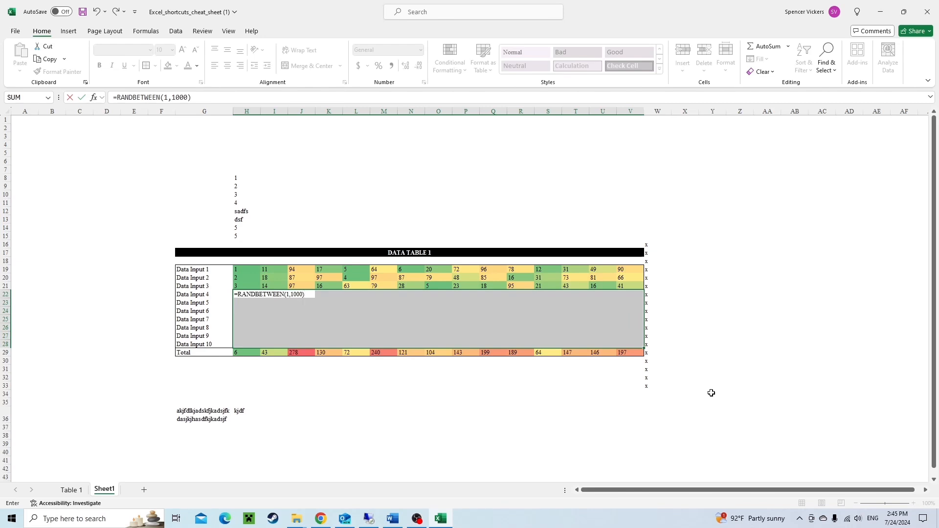
pyautogui.hotkey('ctrl', 'Return')
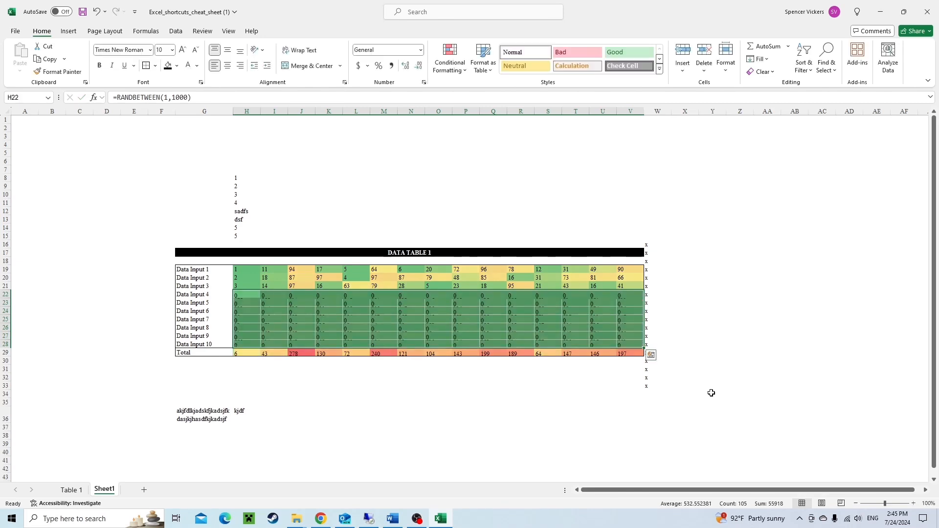
# Convert the random numbers in H22:V28 into fixed values with Paste Special Values.
pyautogui.hotkey('ctrl', 'q')
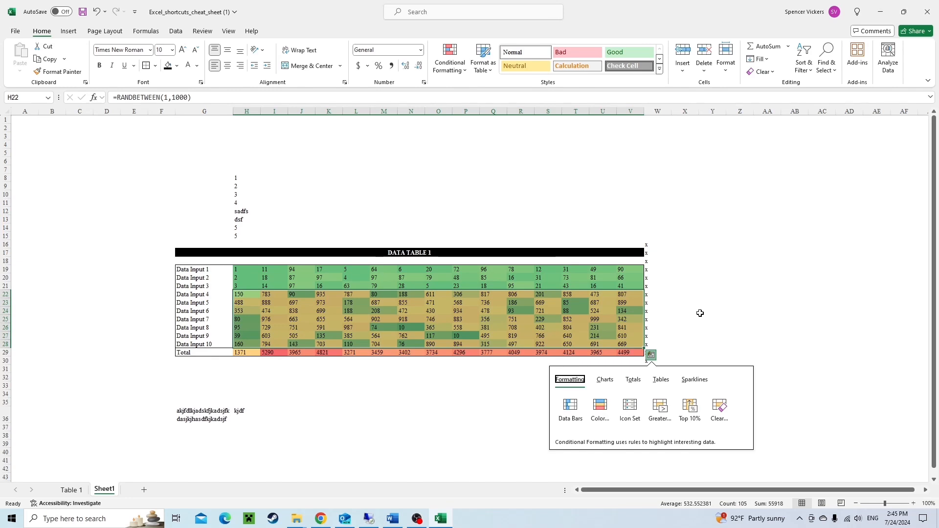
pyautogui.click(256, 297)
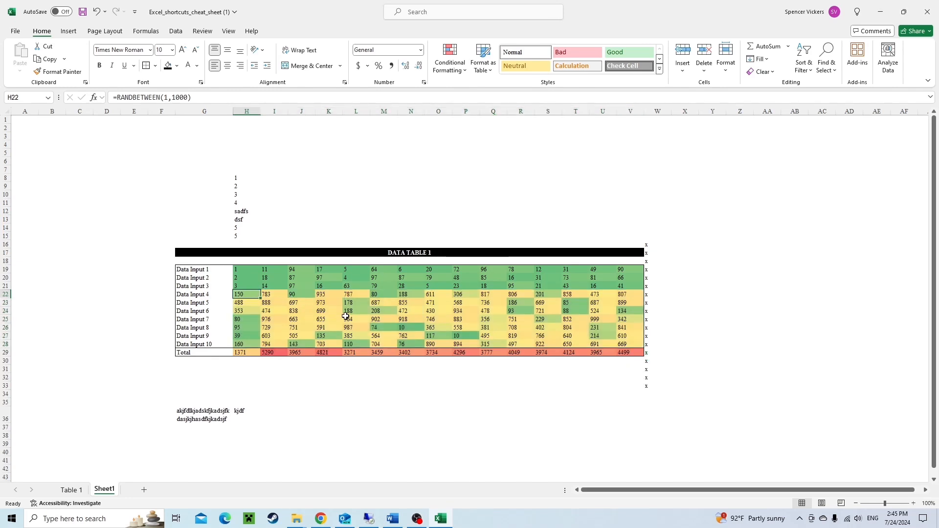
pyautogui.hotkey('ctrl', 'shift', 'Right')
pyautogui.hotkey('ctrl', 'shift', 'Down')
pyautogui.hotkey('shift', 'Up')
pyautogui.hotkey('shift', 'Left')
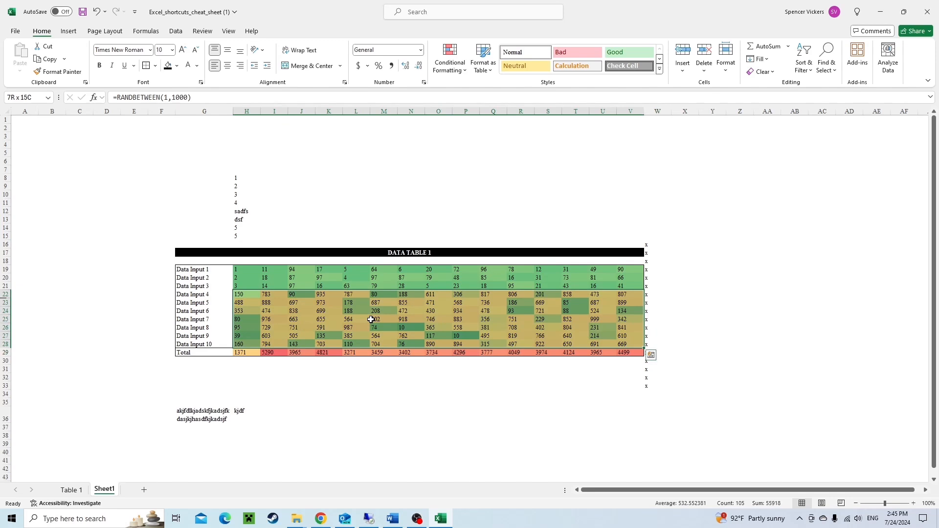
pyautogui.hotkey('ctrl', 'c')
pyautogui.hotkey('ctrl', 'alt', 'v')
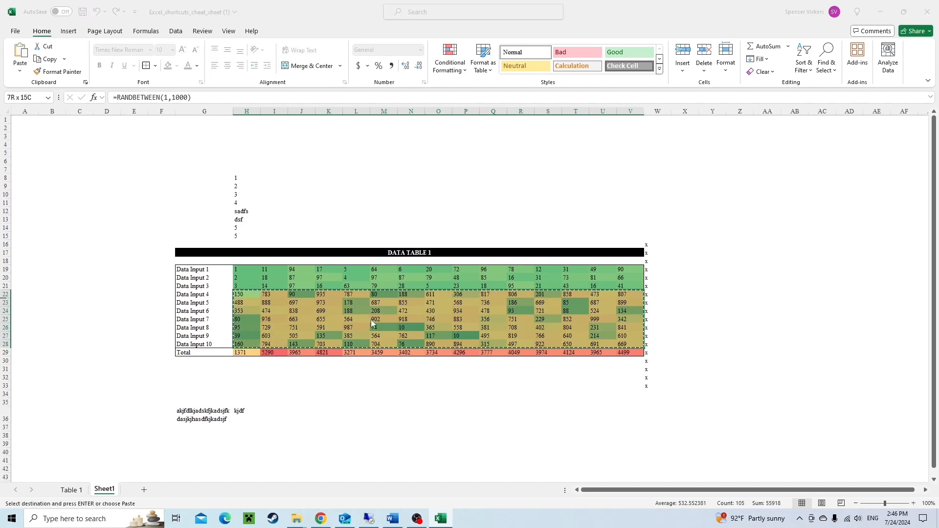
pyautogui.press('v')
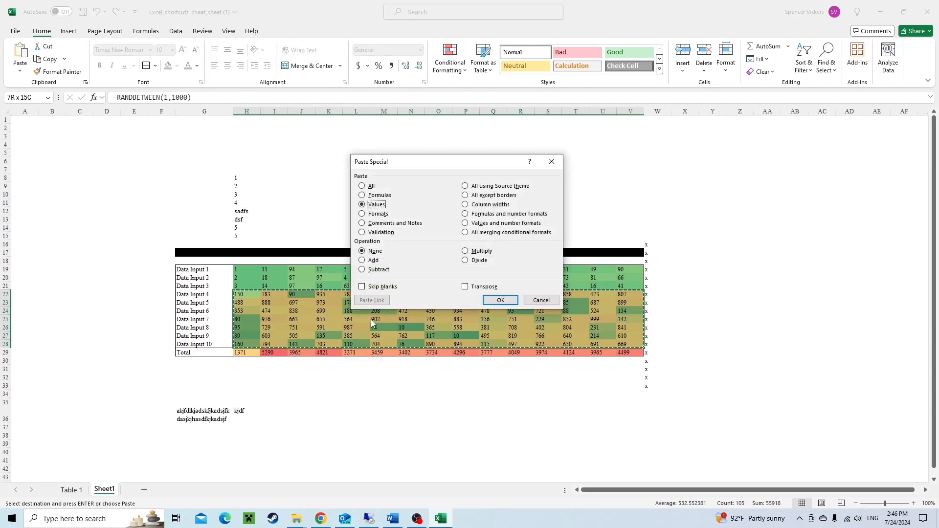
pyautogui.press('Return')
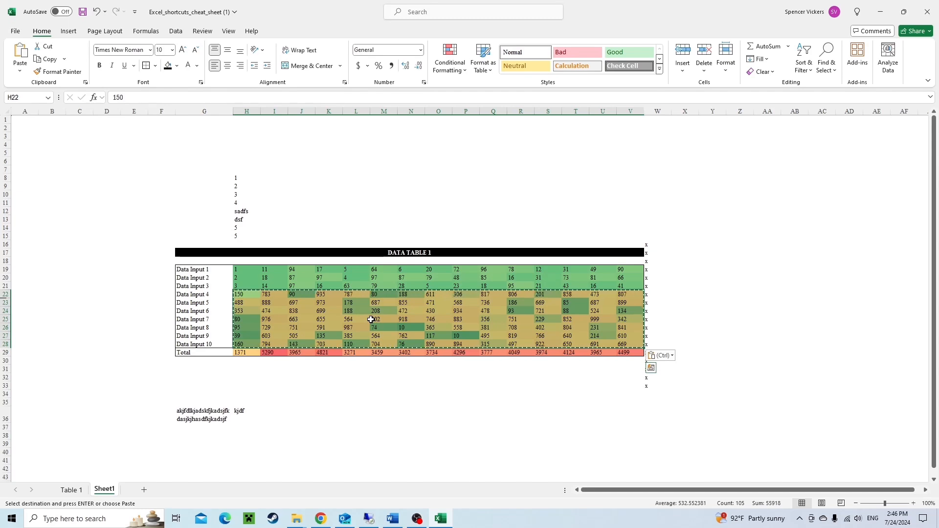
pyautogui.press('Escape')
# Enter the date 7/23 as the first column header in H18.
pyautogui.press('Up')
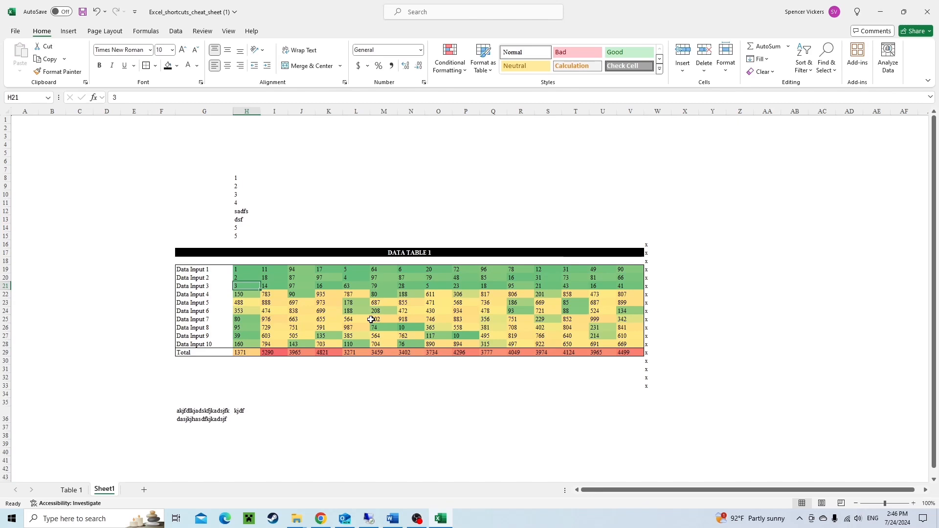
pyautogui.press('Up')
pyautogui.press('Up')
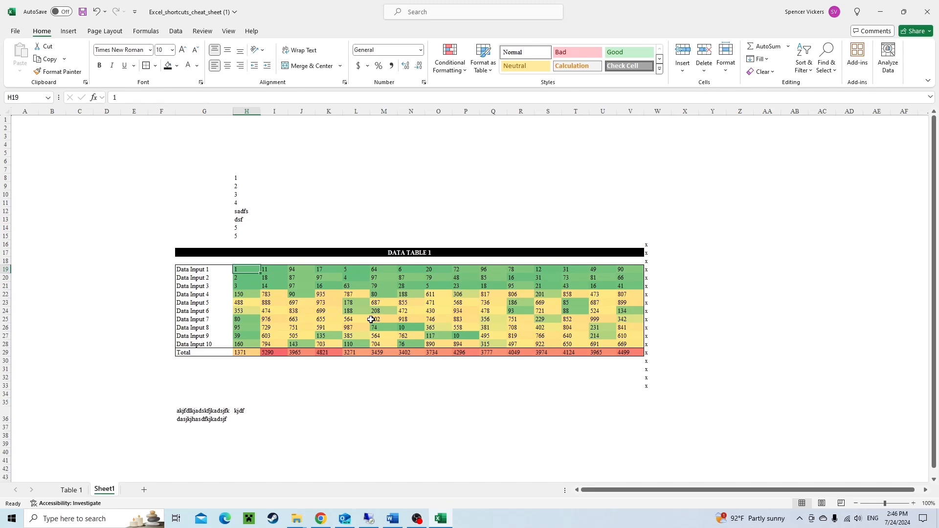
pyautogui.press('Left')
pyautogui.hotkey('ctrl', 'shift', 'Down')
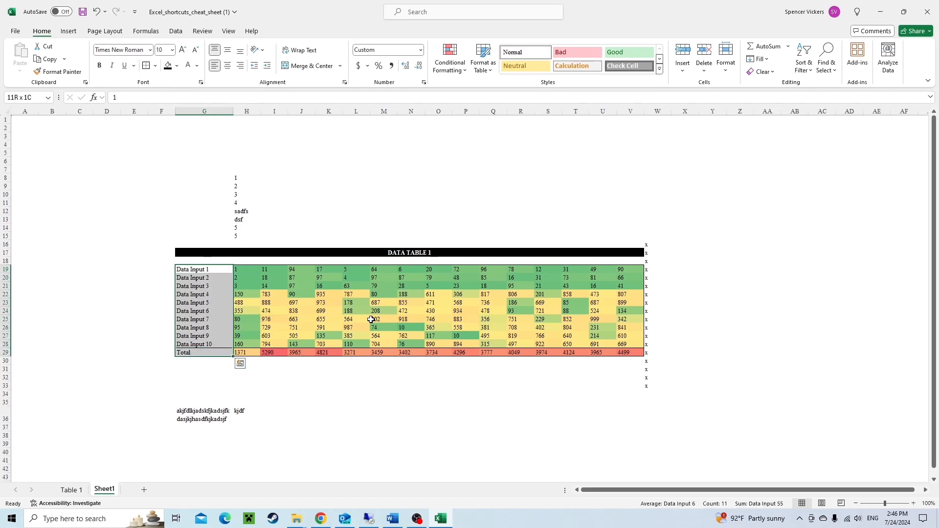
pyautogui.press('Up')
pyautogui.press('Right')
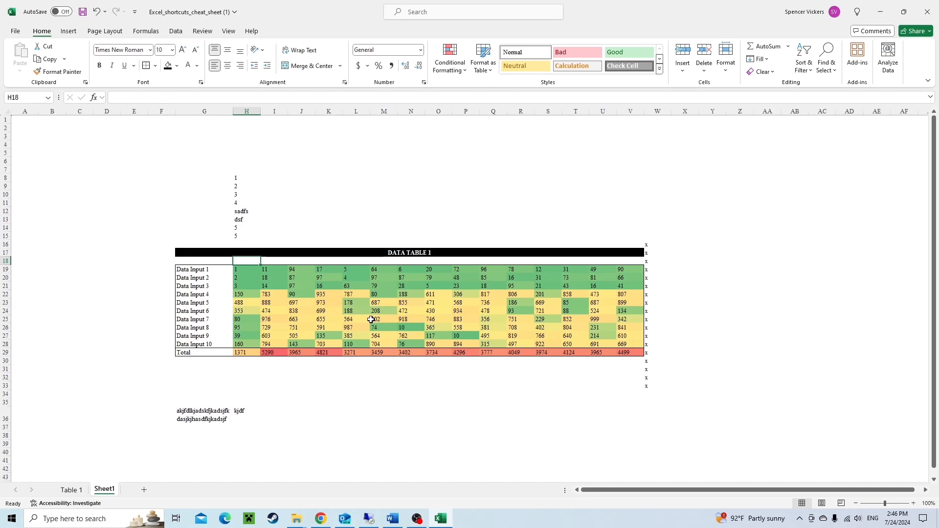
pyautogui.write('7')
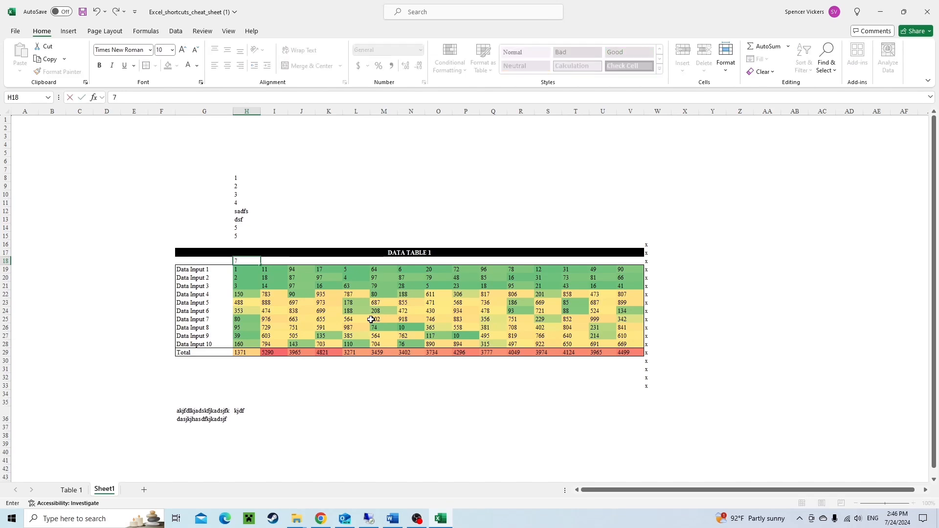
pyautogui.write('/')
pyautogui.write('23')
pyautogui.press('Tab')
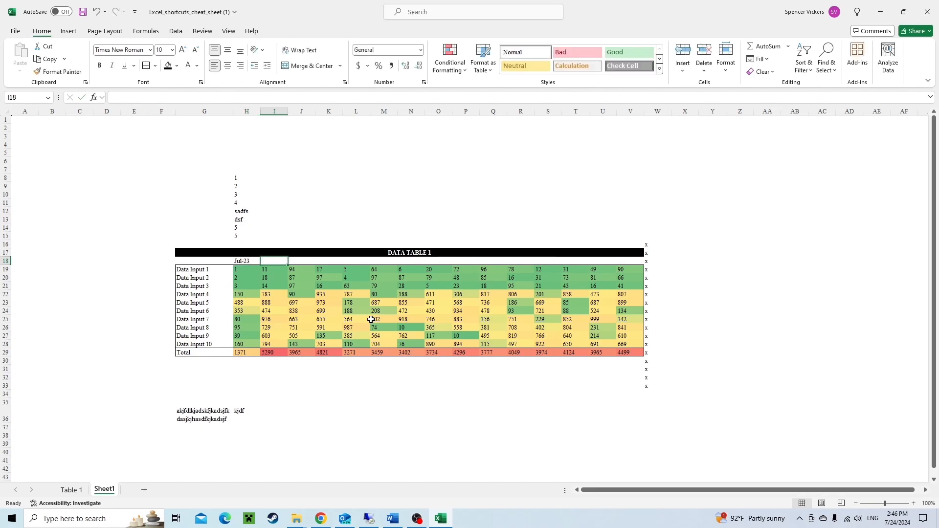
# Enter the formula +EDATE(H18,1) in I18 to get the following month.
pyautogui.write('+EDATE(')
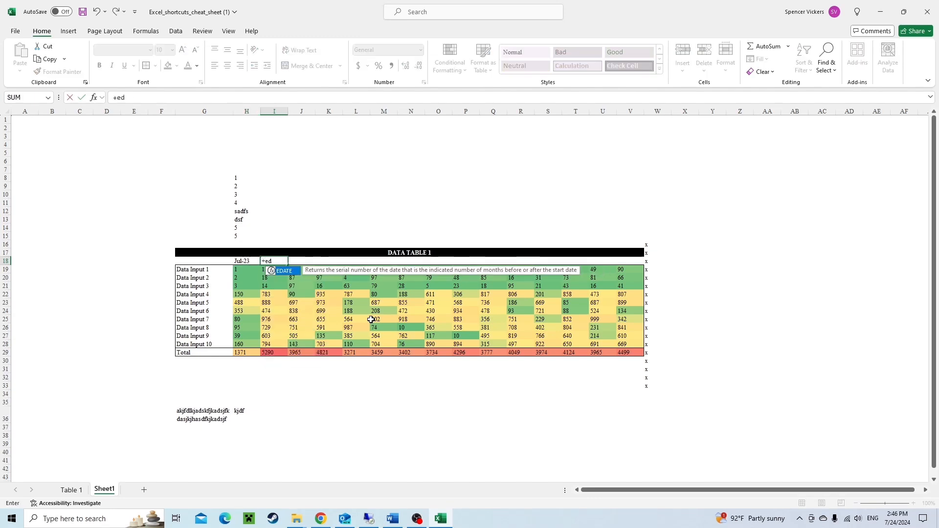
pyautogui.press('Left')
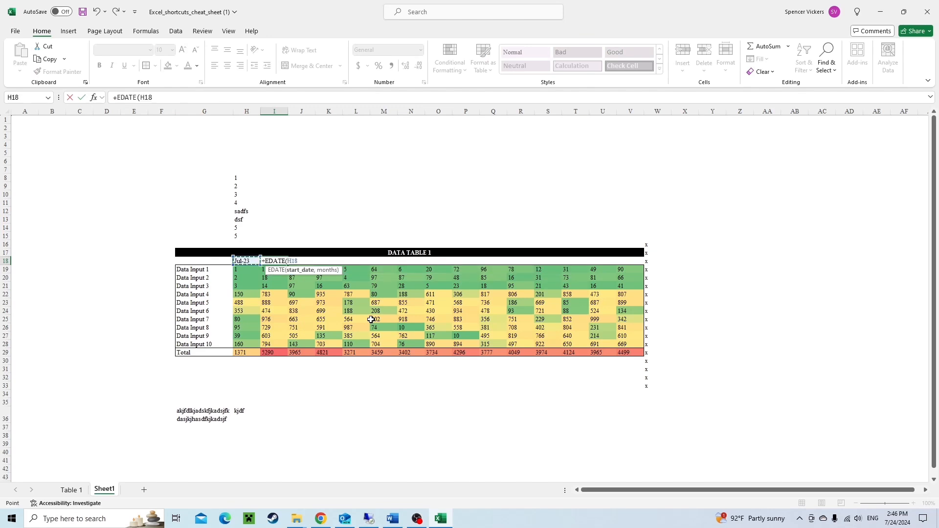
pyautogui.write(',1')
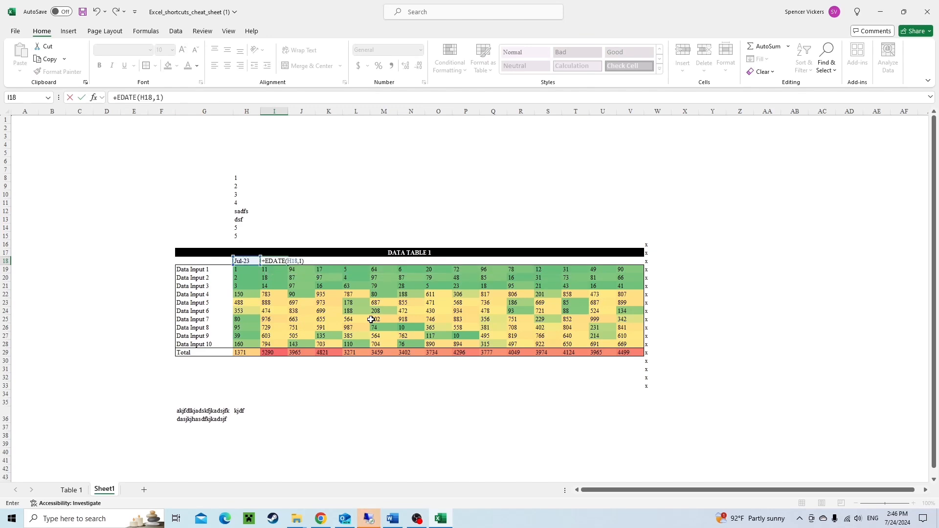
pyautogui.press('Return')
# Copy I18 and apply the date formatting to it with Paste Special Formats.
pyautogui.press('Up')
pyautogui.hotkey('ctrl', 'c')
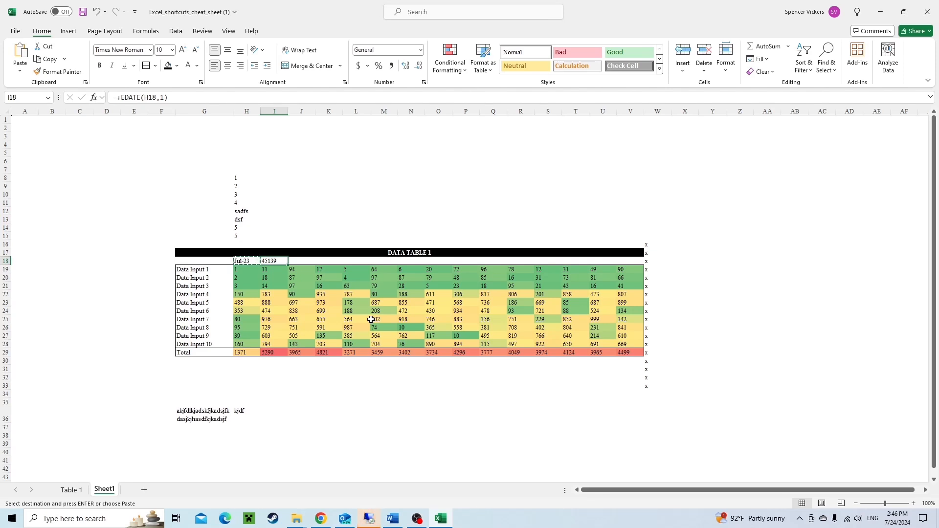
pyautogui.press('Left')
pyautogui.press('Right')
pyautogui.press('Left')
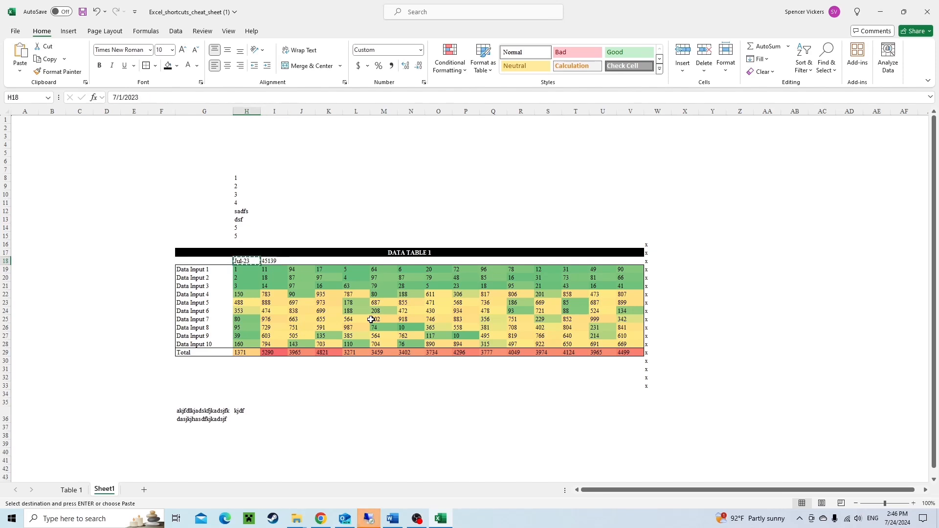
pyautogui.press('Right')
pyautogui.press('Left')
pyautogui.press('Right')
pyautogui.hotkey('ctrl', 'alt', 'v')
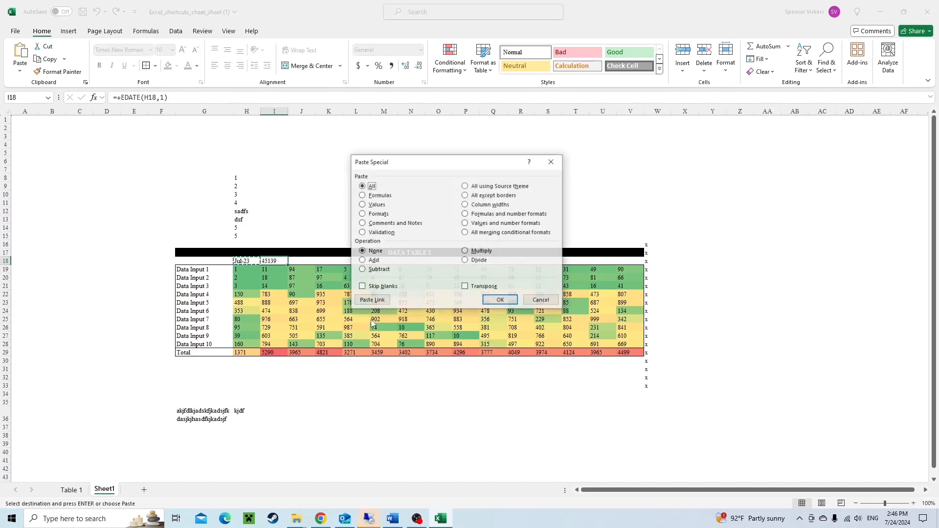
pyautogui.press('t')
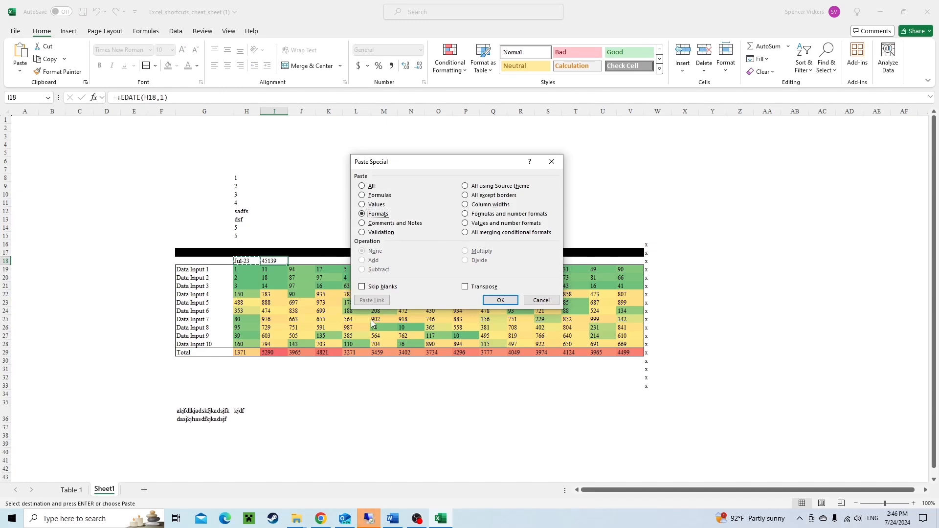
pyautogui.press('Return')
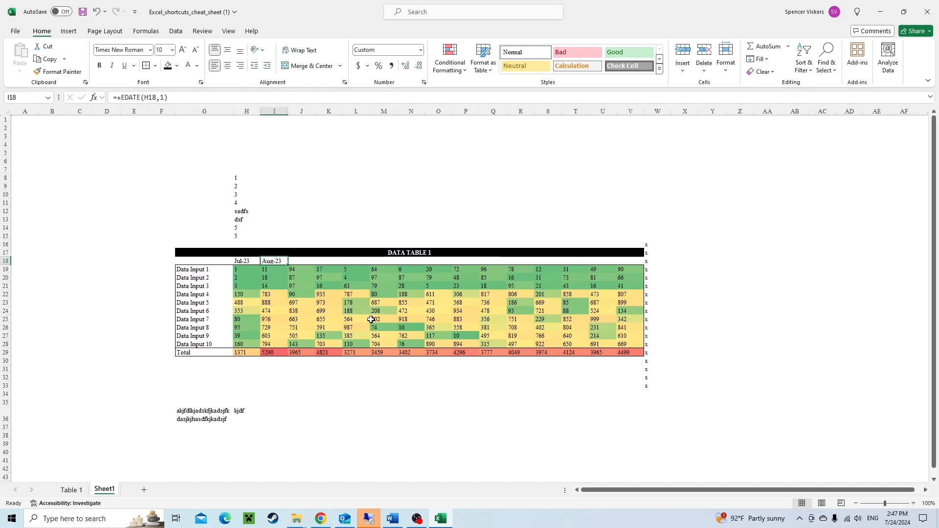
# Paste the EDATE formula across the header cells I18:V18 to create consecutive monthly headers.
pyautogui.hotkey('ctrl', 'shift', 'Right')
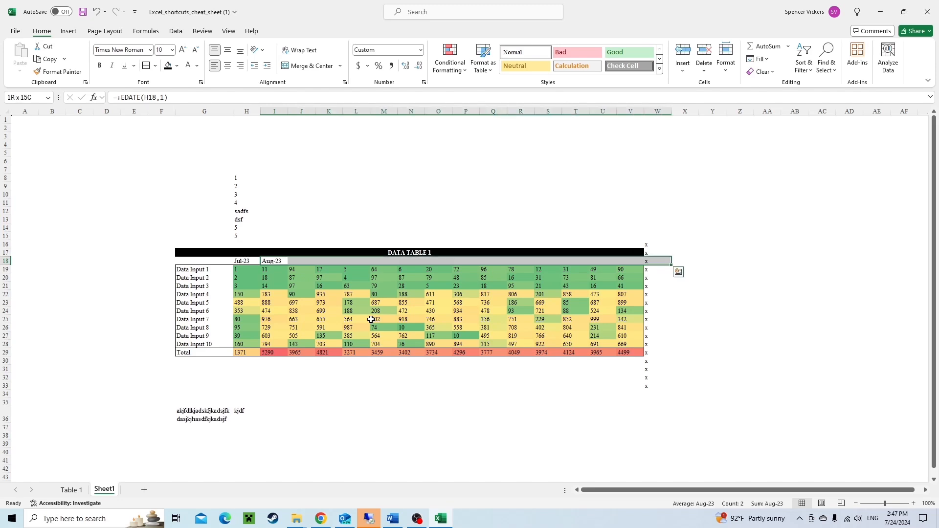
pyautogui.hotkey('shift', 'Left')
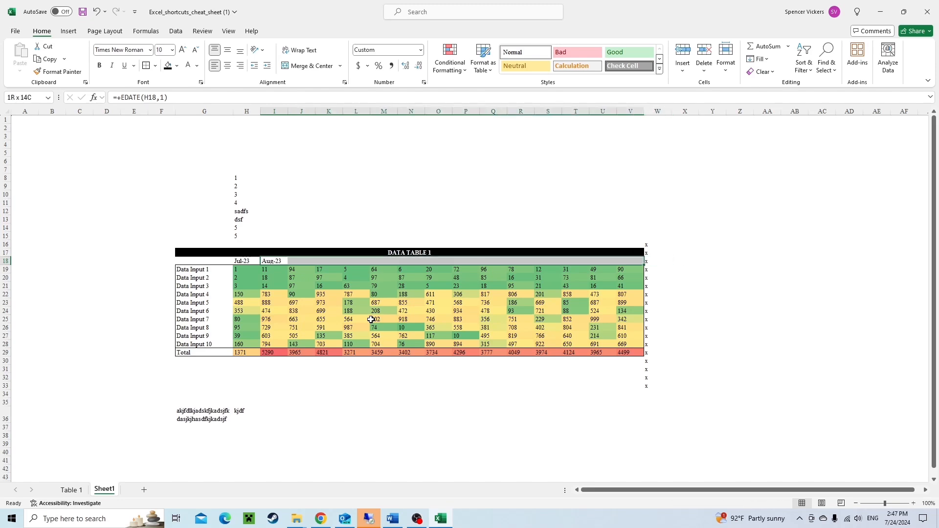
pyautogui.hotkey('ctrl', 'v')
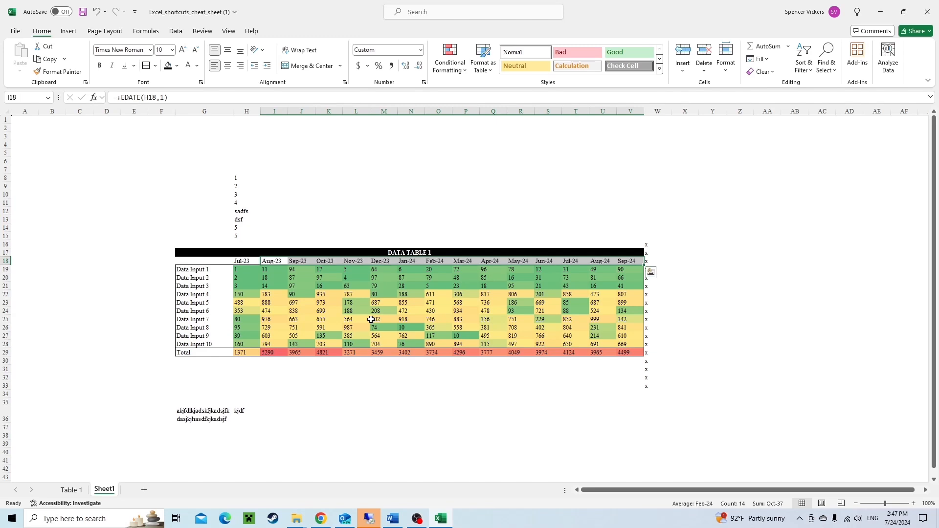
pyautogui.press('Left')
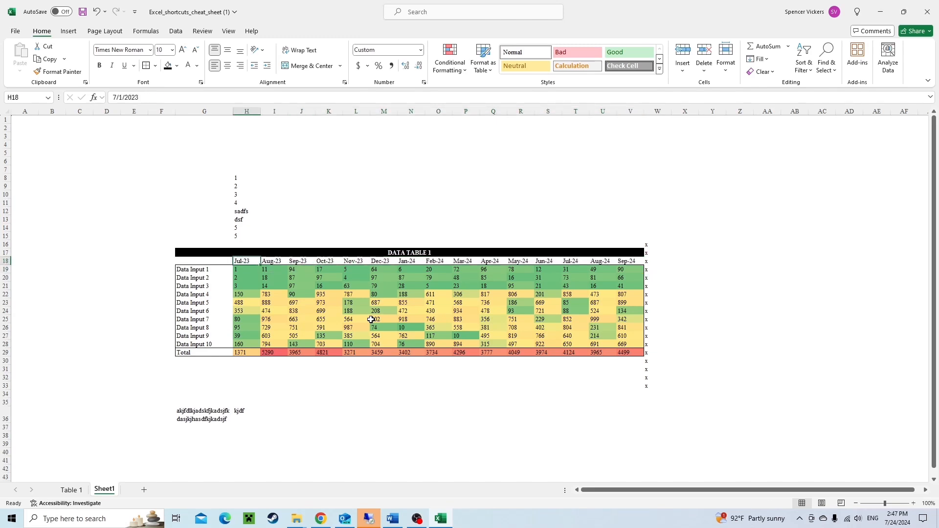
pyautogui.hotkey('ctrl', 'Right')
pyautogui.press('Left')
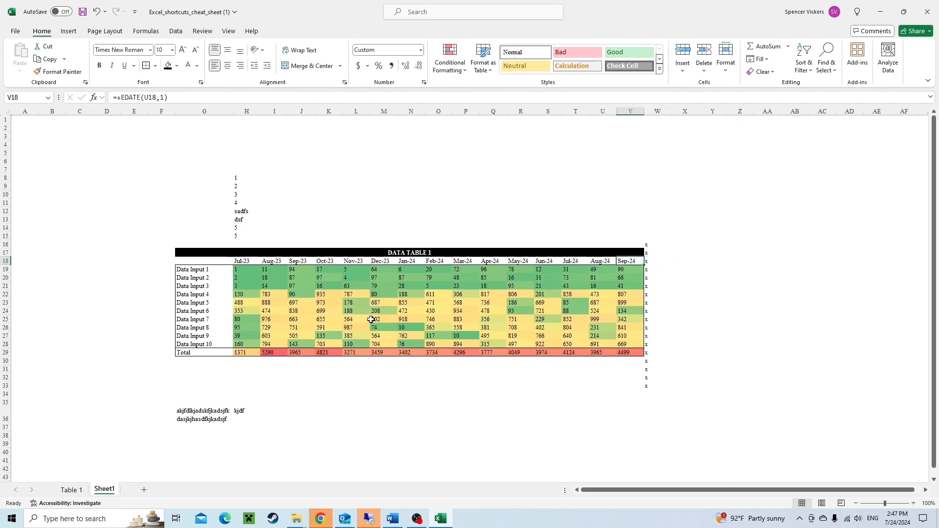
pyautogui.press('Left')
pyautogui.press('Down')
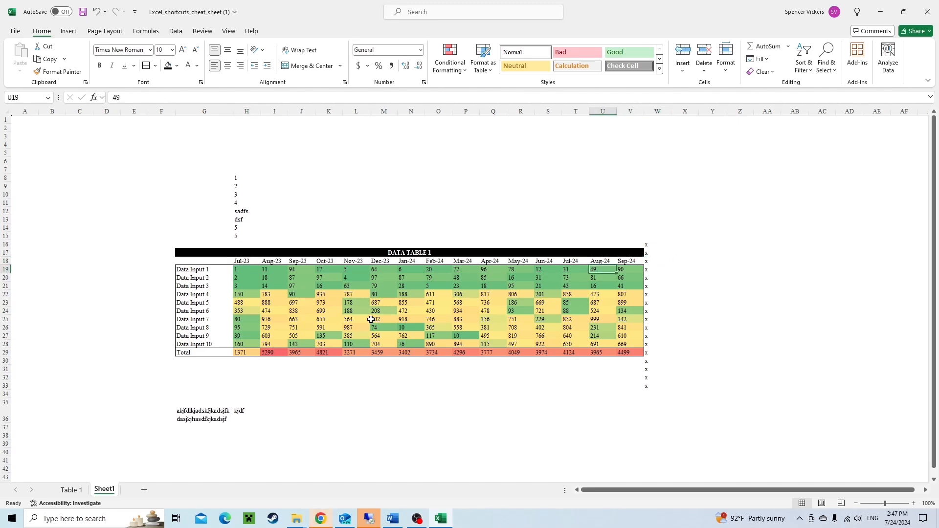
pyautogui.press('Up')
pyautogui.press('Down')
pyautogui.press('Up')
pyautogui.press('Down')
# Insert a blank row between the date headers and the Data Input 1 row.
pyautogui.hotkey('ctrl', 'Left')
pyautogui.hotkey('ctrl', 'Right')
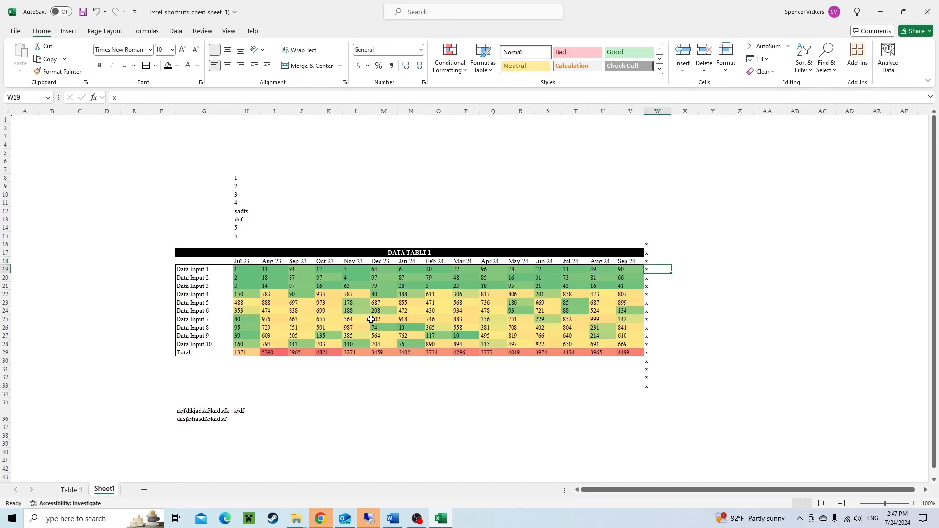
pyautogui.press('Left')
pyautogui.press('Left')
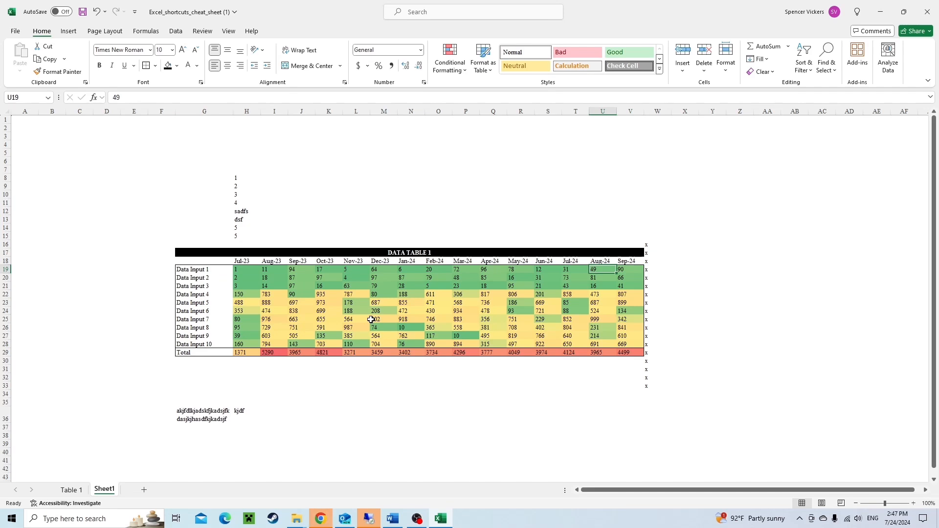
pyautogui.hotkey('shift', 'space')
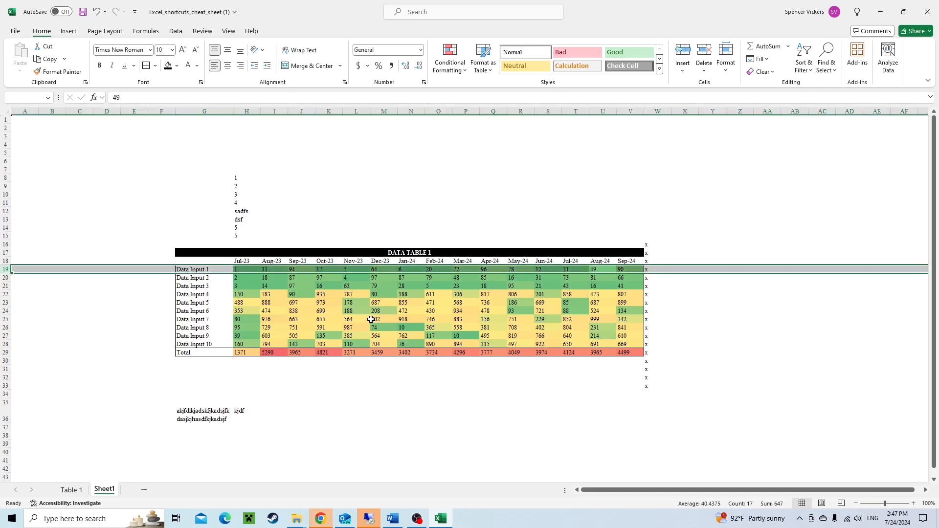
pyautogui.hotkey('ctrl', 'shift', '=')
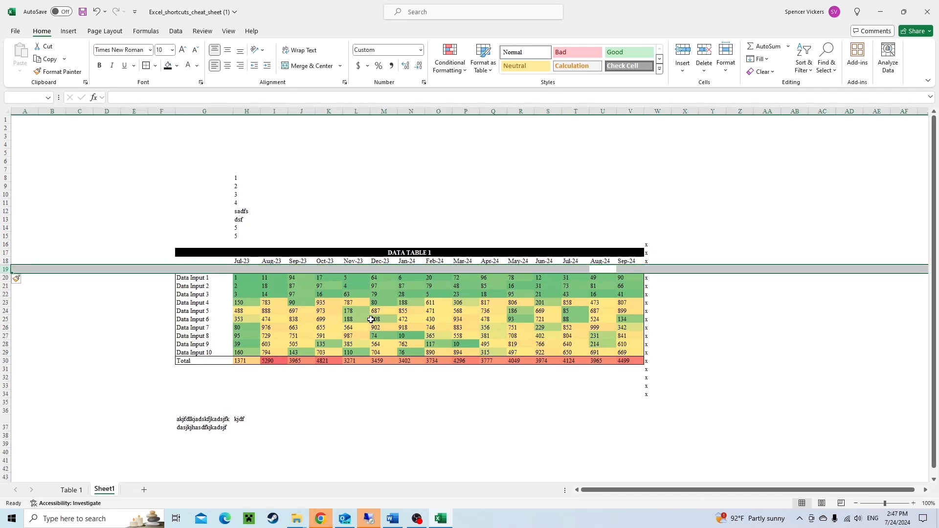
# Enter the label Analysis Date in D15, above the table.
pyautogui.press('Left')
pyautogui.press('Left')
pyautogui.press('Left')
pyautogui.press('Left')
pyautogui.press('Left')
pyautogui.press('Left')
pyautogui.press('Left')
pyautogui.press('Left')
pyautogui.press('Left')
pyautogui.press('Left')
pyautogui.press('Left')
pyautogui.press('Left')
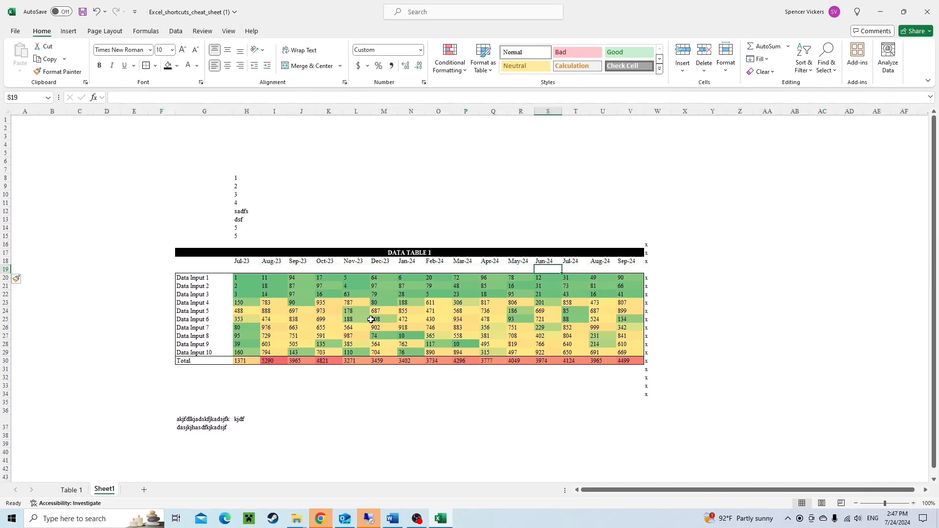
pyautogui.press('Left')
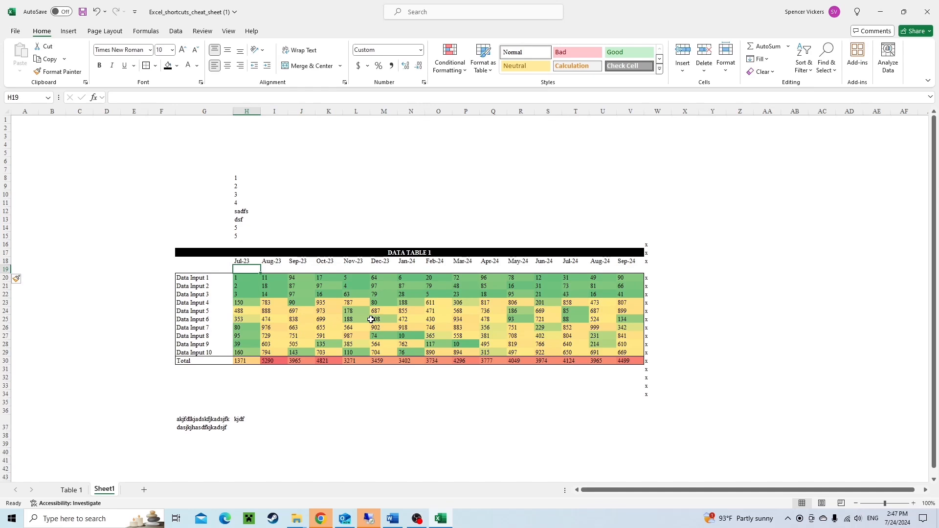
pyautogui.press('Up')
pyautogui.press('Up')
pyautogui.press('Left')
pyautogui.press('Left')
pyautogui.press('Left')
pyautogui.press('Up')
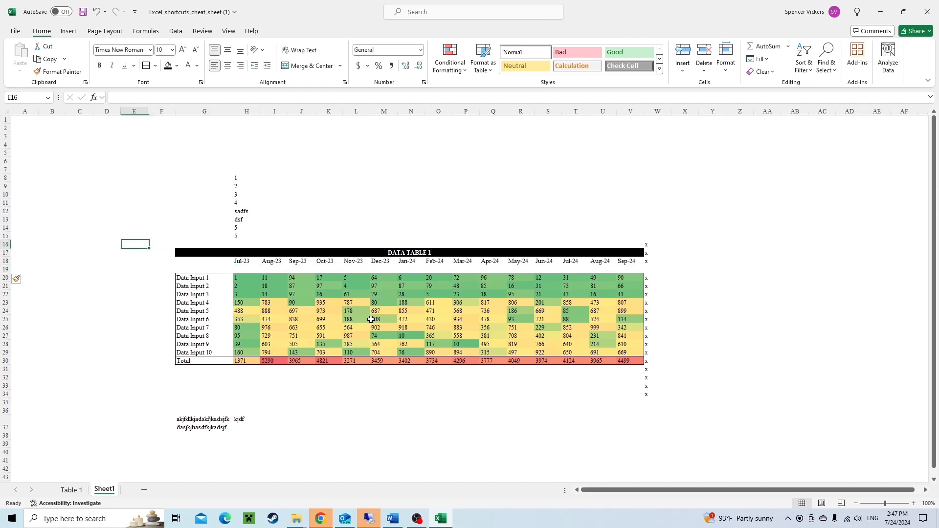
pyautogui.press('Up')
pyautogui.press('Left')
pyautogui.write('Analau')
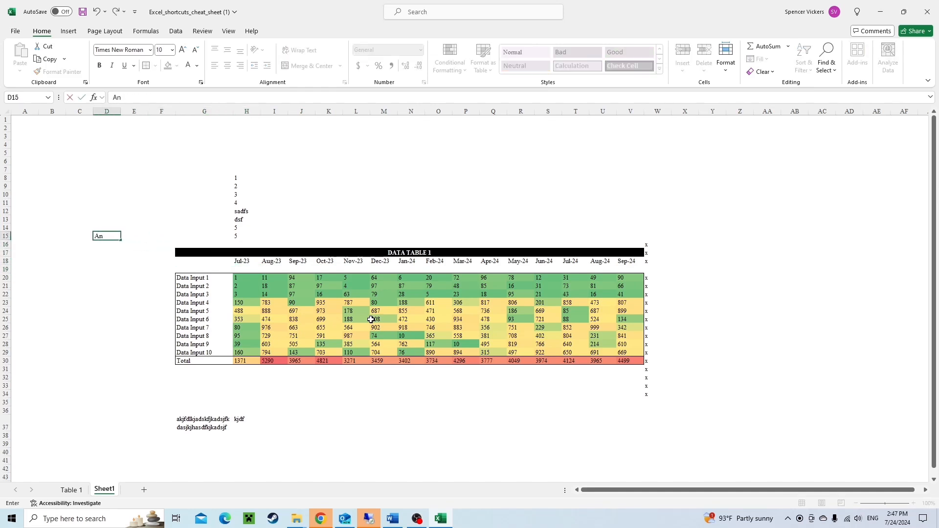
pyautogui.press('BackSpace')
pyautogui.press('BackSpace')
pyautogui.write('ysis Date')
pyautogui.press('Return')
# Enter today's date, 7/24/2024, in D16 below the Analysis Date label.
pyautogui.hotkey('ctrl', ';')
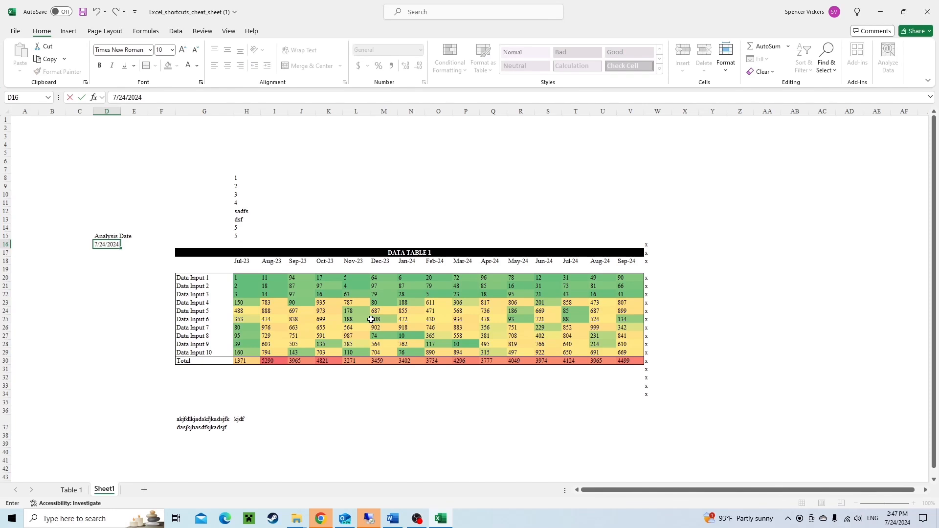
pyautogui.press('Escape')
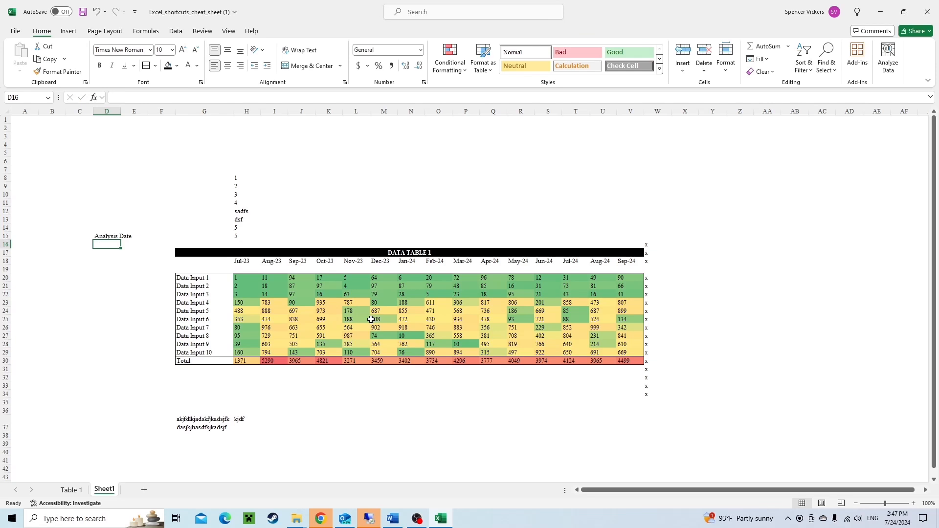
pyautogui.hotkey('ctrl', ';')
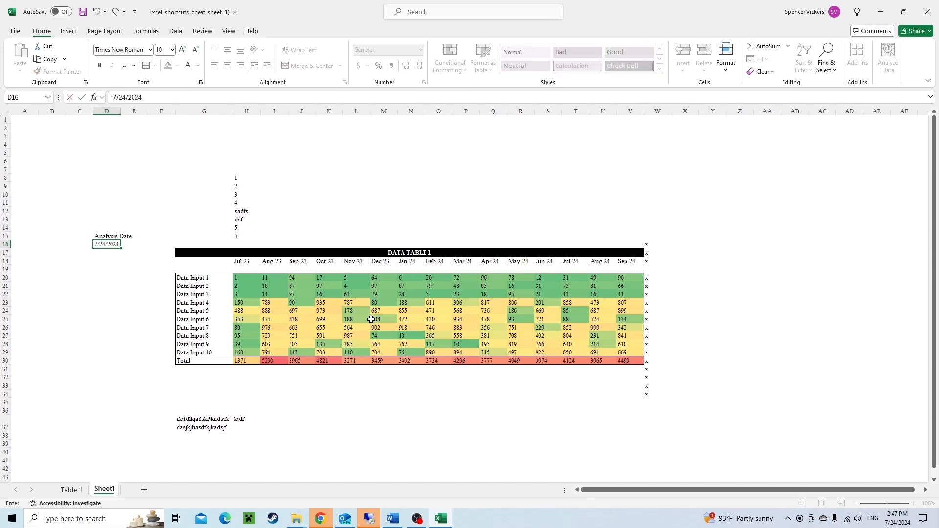
pyautogui.press('Return')
pyautogui.press('Right')
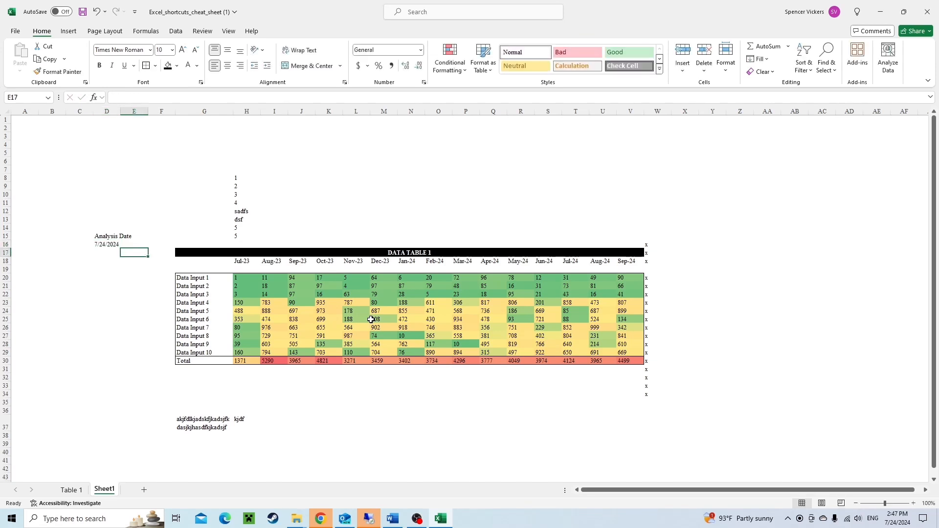
pyautogui.press('Right')
pyautogui.press('Down')
pyautogui.press('Down')
pyautogui.press('Right')
pyautogui.press('Right')
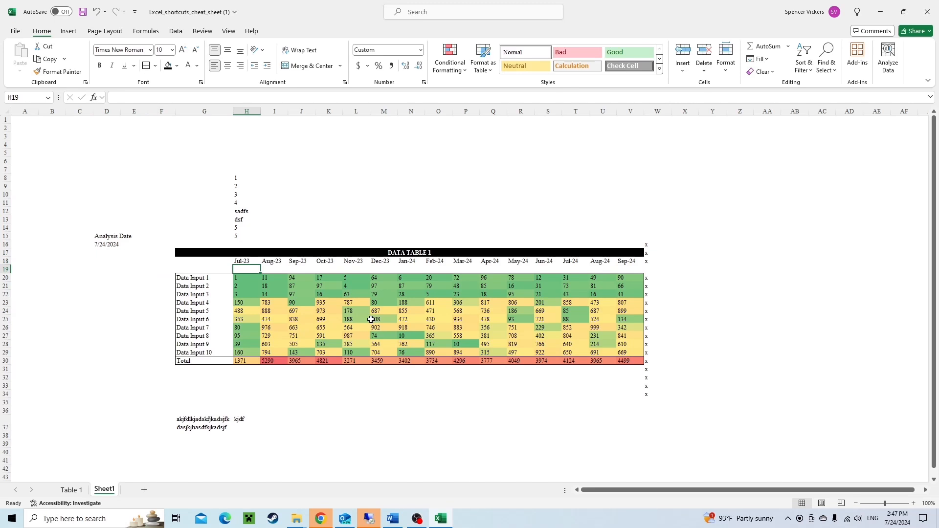
pyautogui.write('=')
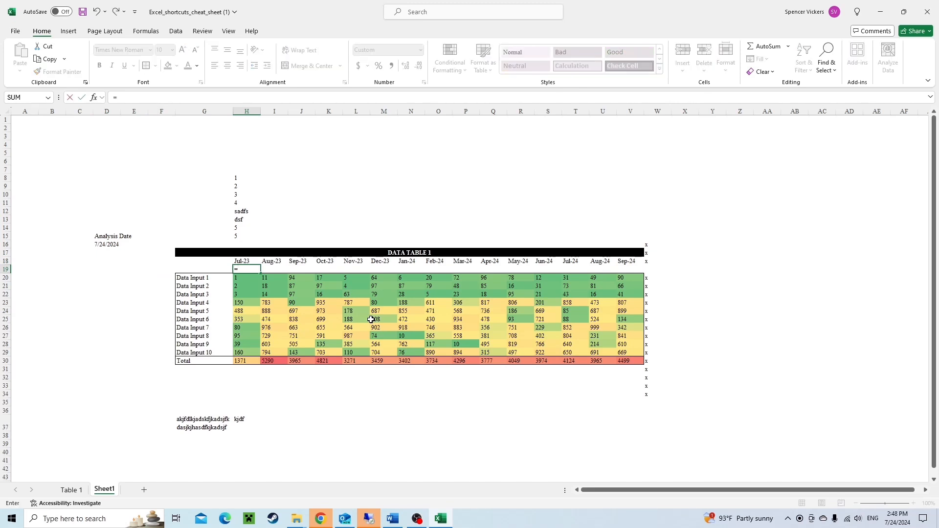
pyautogui.write('(')
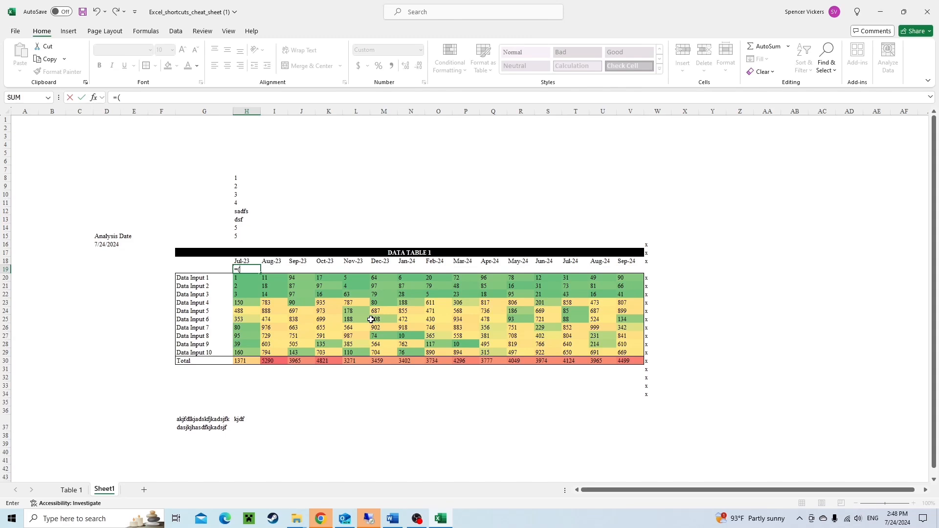
pyautogui.press('Up')
pyautogui.write('<')
pyautogui.press('Left')
pyautogui.press('Up')
pyautogui.press('Up')
pyautogui.press('Up')
pyautogui.press('Left')
pyautogui.press('Left')
pyautogui.press('Left')
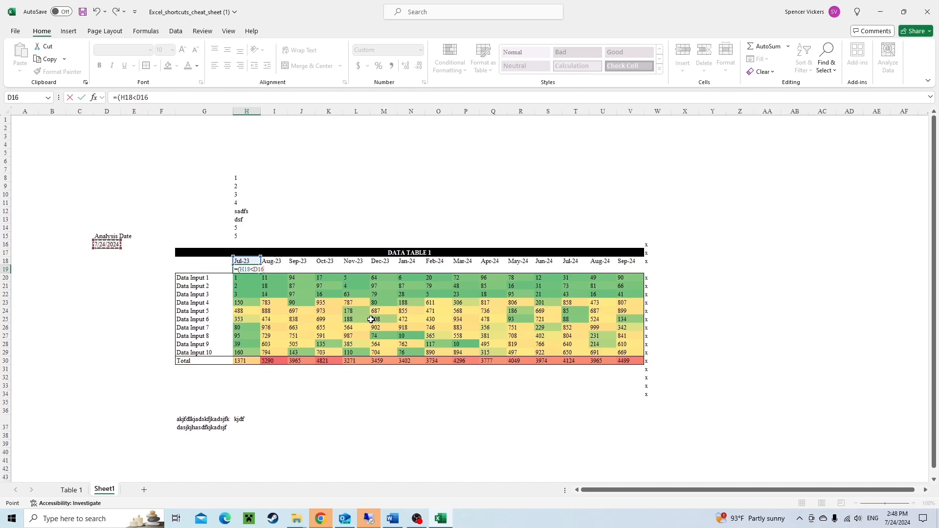
pyautogui.write(')*')
pyautogui.press('Escape')
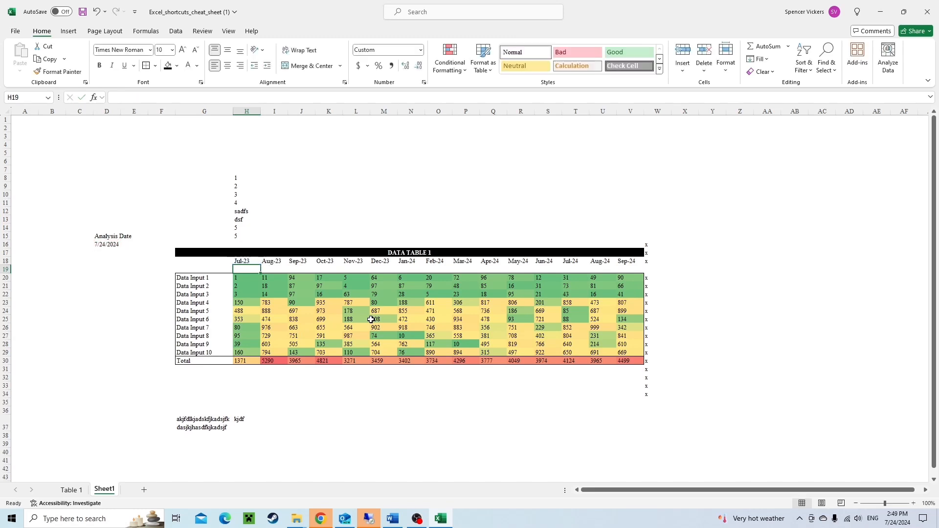
# Enter =IF(H18<$D$16,"Actual","Projection") in H19 to flag the month as actual or projection.
pyautogui.write('=')
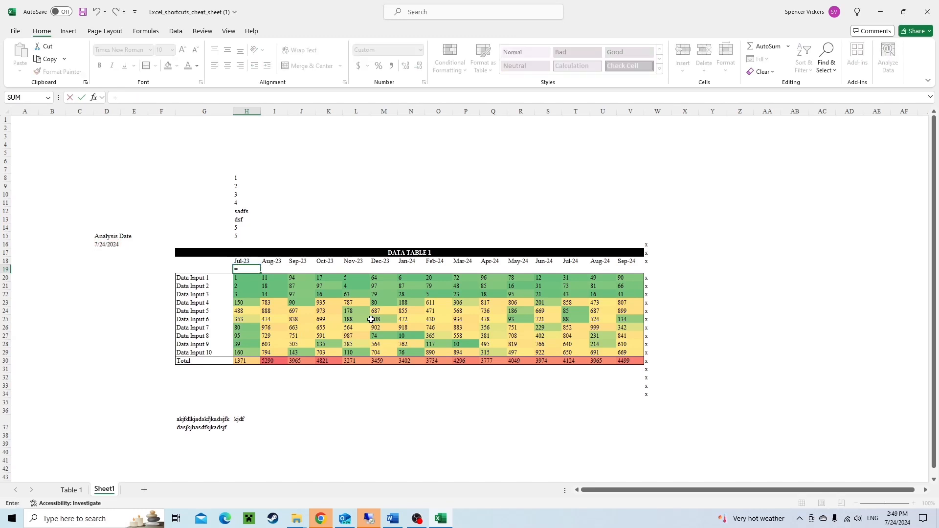
pyautogui.write('IF(')
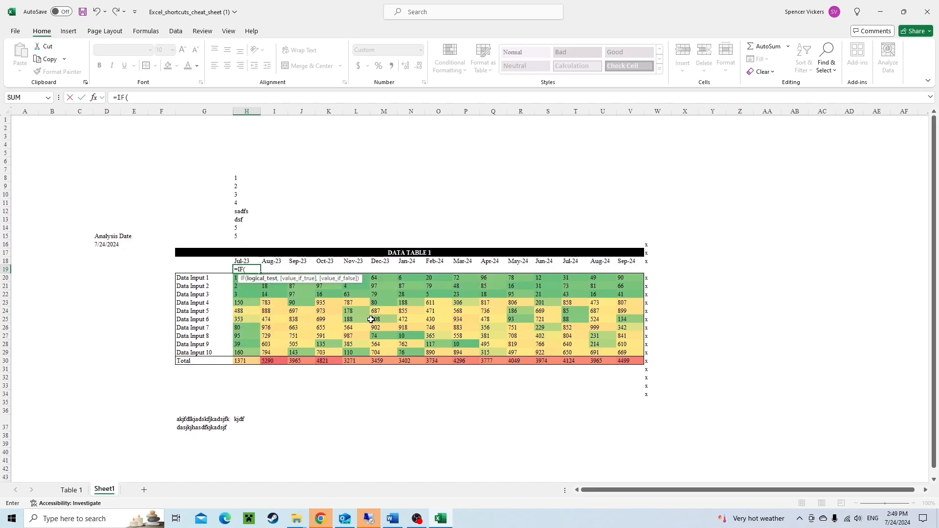
pyautogui.press('Up')
pyautogui.write('<')
pyautogui.press('Left')
pyautogui.press('Up')
pyautogui.press('Left')
pyautogui.press('Up')
pyautogui.press('Left')
pyautogui.press('Up')
pyautogui.press('Left')
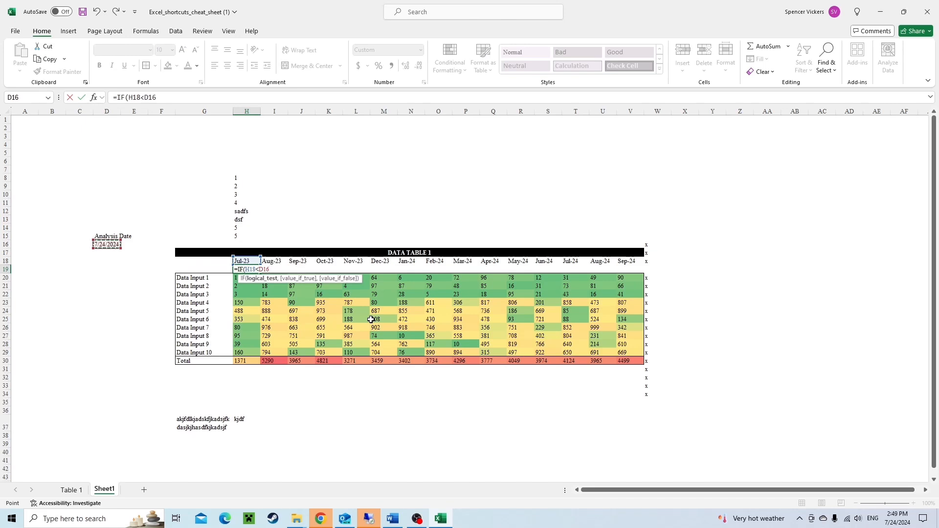
pyautogui.press('F4')
pyautogui.press('F4')
pyautogui.press('F4')
pyautogui.press('F4')
pyautogui.press('F4')
pyautogui.write(',')
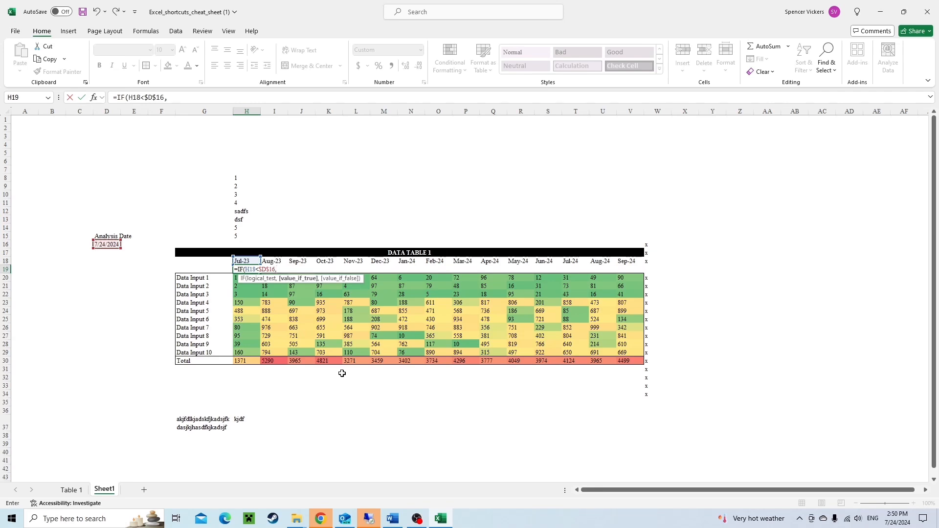
pyautogui.write('"Actual')
pyautogui.write(',')
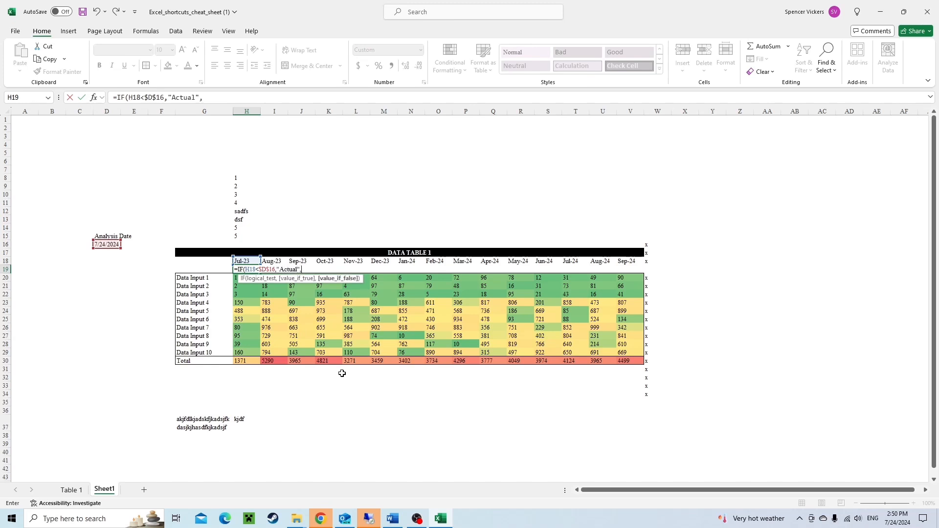
pyautogui.write('"Projection")')
pyautogui.hotkey('ctrl', 'Return')
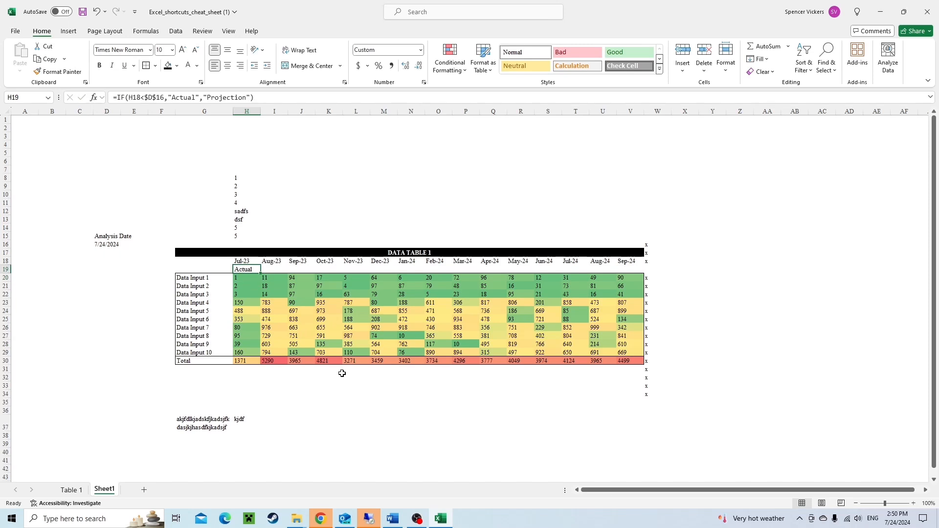
# Copy the IF formula in H19.
pyautogui.hotkey('ctrl', 'c')
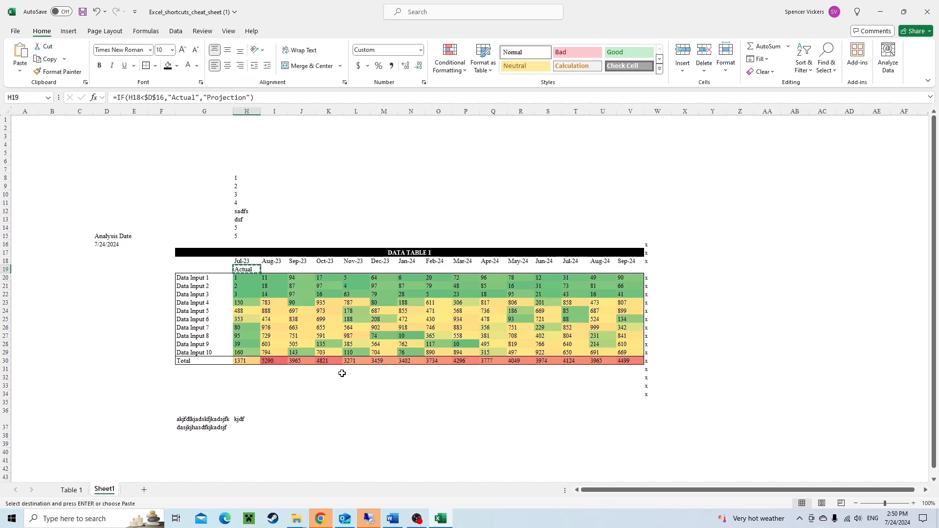
pyautogui.press('Up')
pyautogui.press('Down')
pyautogui.press('Up')
pyautogui.press('Down')
pyautogui.press('Up')
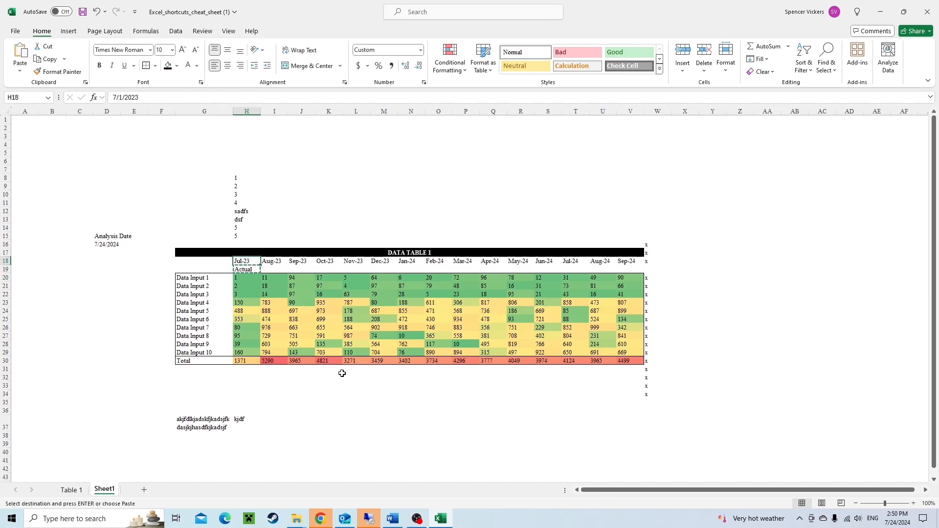
pyautogui.press('Down')
pyautogui.press('Up')
pyautogui.press('Down')
pyautogui.press('Up')
pyautogui.press('Down')
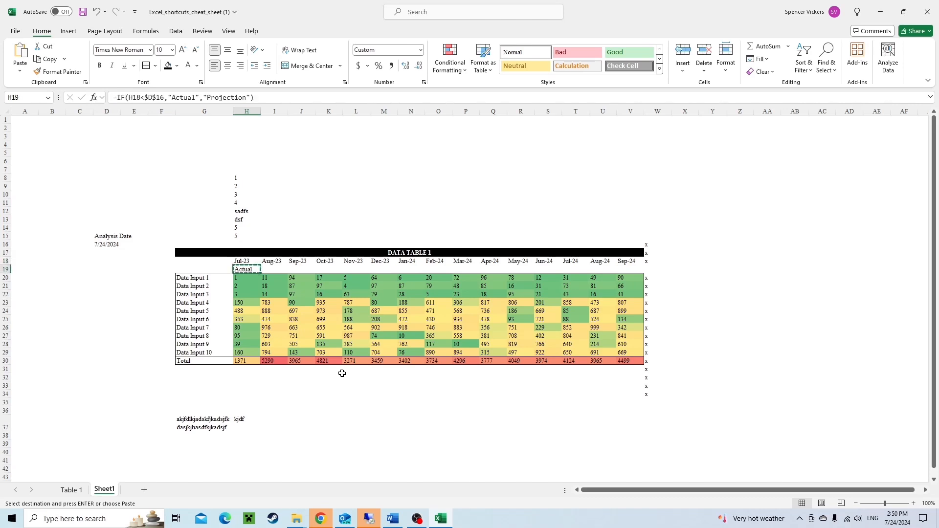
# Enter an x marker in W19 at the end of the new flag row.
pyautogui.hotkey('ctrl', 'Right')
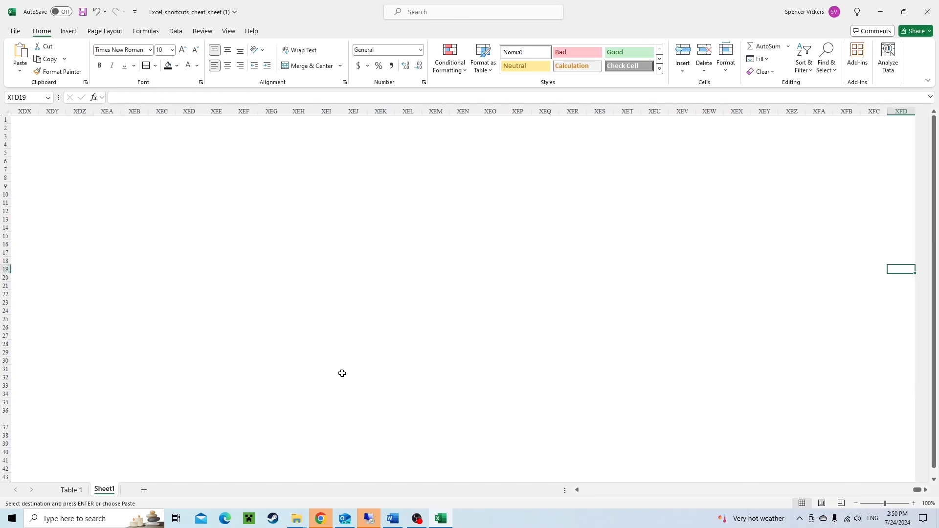
pyautogui.hotkey('ctrl', 'Left')
pyautogui.hotkey('ctrl', 'Left')
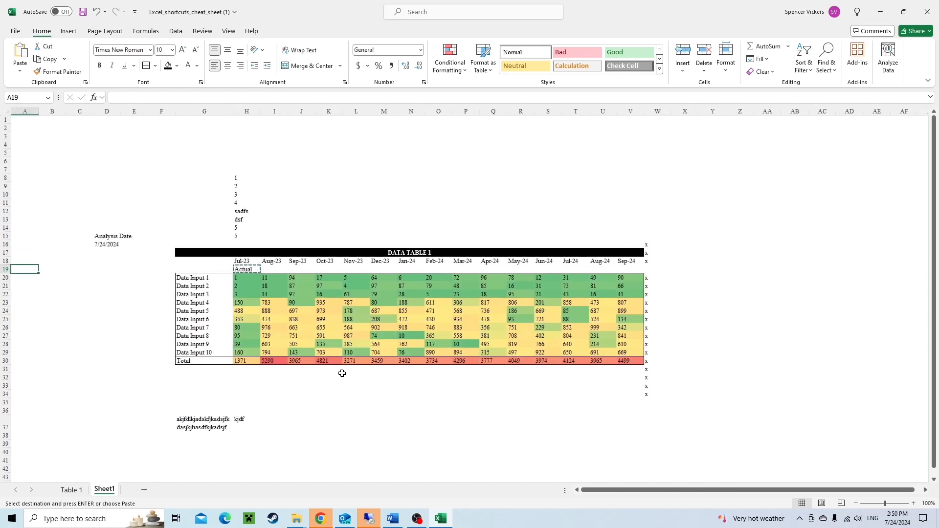
pyautogui.press('Right')
pyautogui.hotkey('ctrl', 'Right')
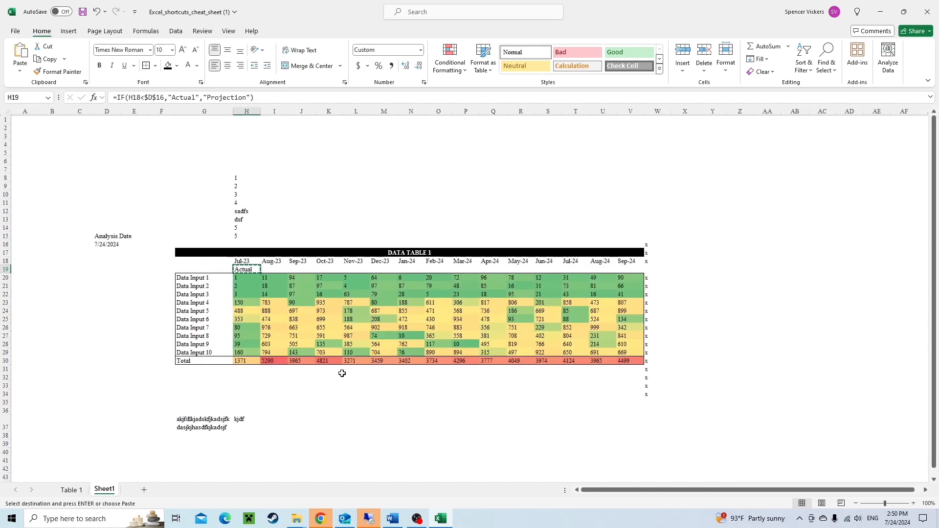
pyautogui.press('Up')
pyautogui.press('Right')
pyautogui.hotkey('ctrl', 'Right')
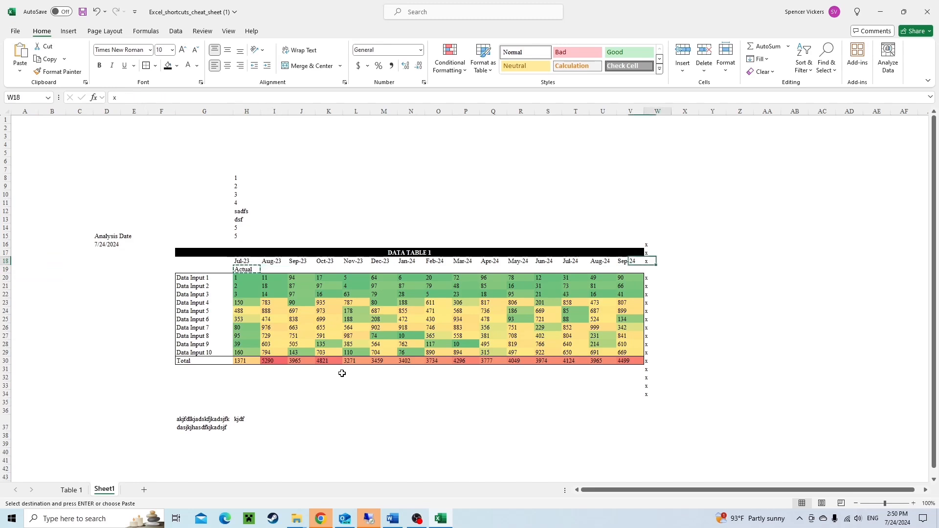
pyautogui.press('Down')
pyautogui.press('Left')
pyautogui.press('Up')
pyautogui.hotkey('ctrl', 'Left')
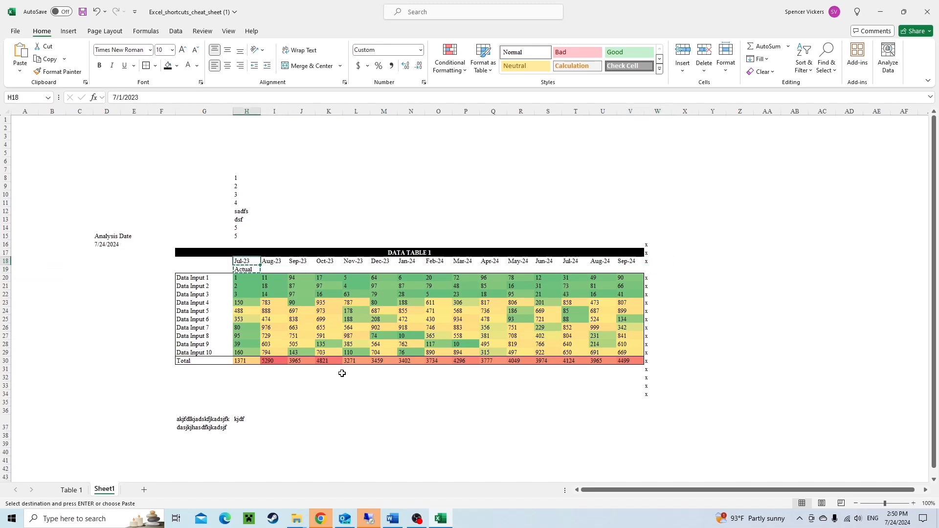
pyautogui.hotkey('ctrl', 'Right')
pyautogui.press('Down')
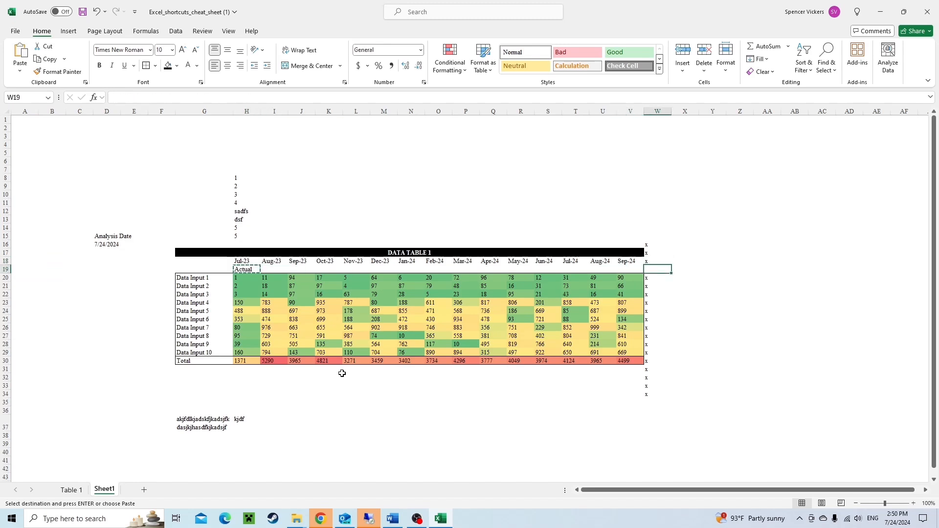
pyautogui.write('x')
pyautogui.press('Left')
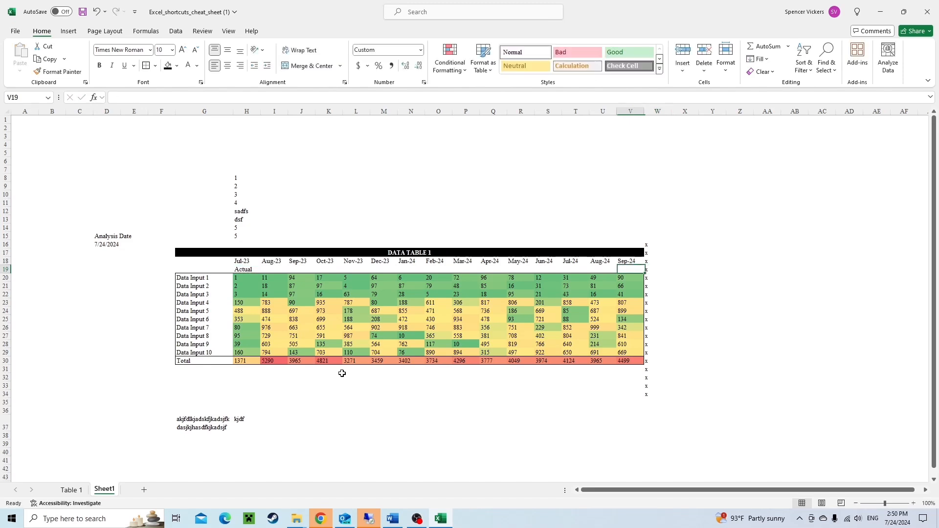
# Paste the IF formula from H19 across the flag row through V19 as formulas only.
pyautogui.hotkey('ctrl', 'Left')
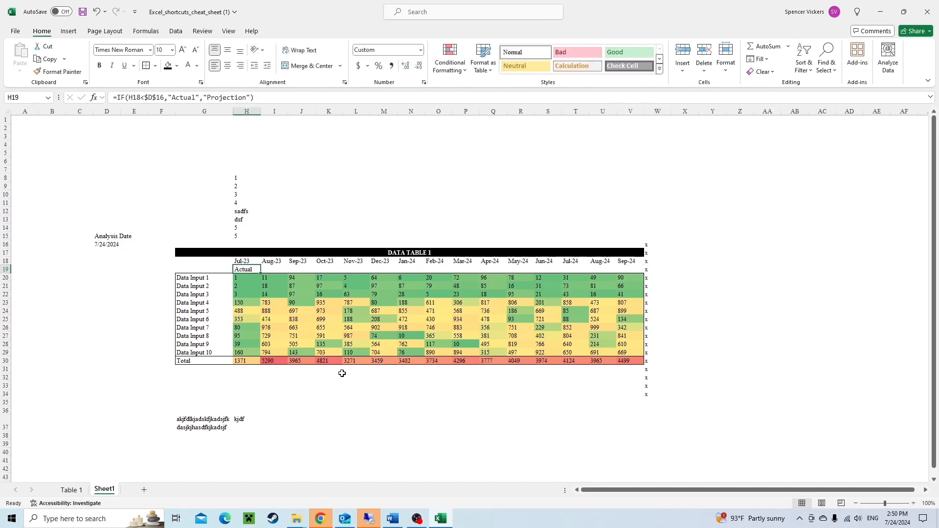
pyautogui.hotkey('ctrl', 'c')
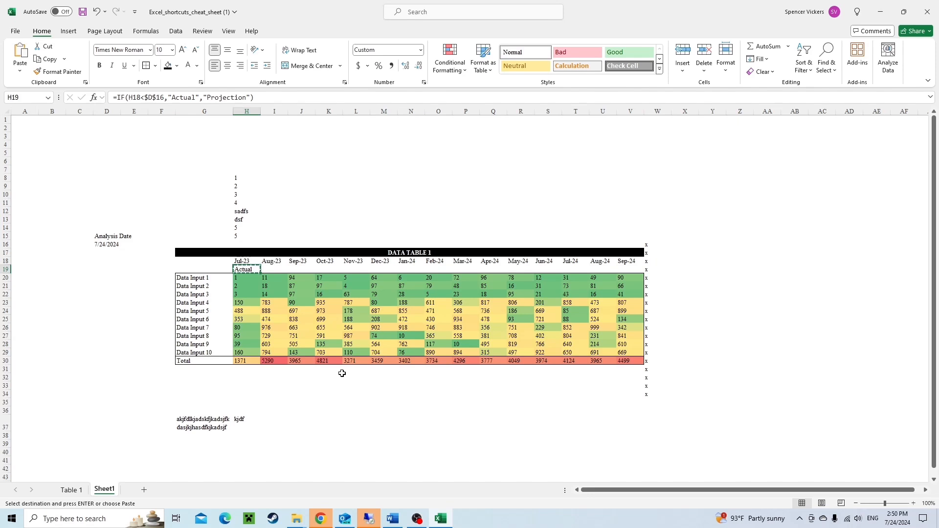
pyautogui.hotkey('ctrl', 'shift', 'Right')
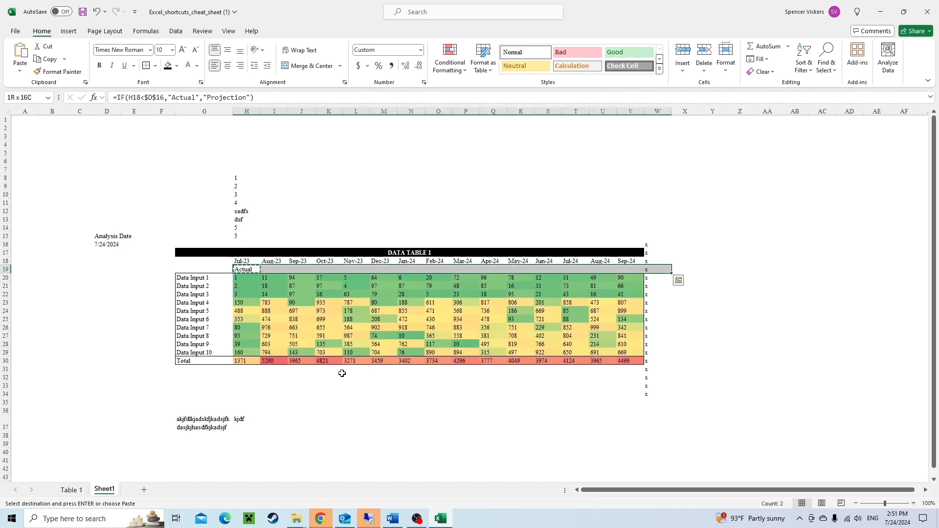
pyautogui.hotkey('shift', 'Left')
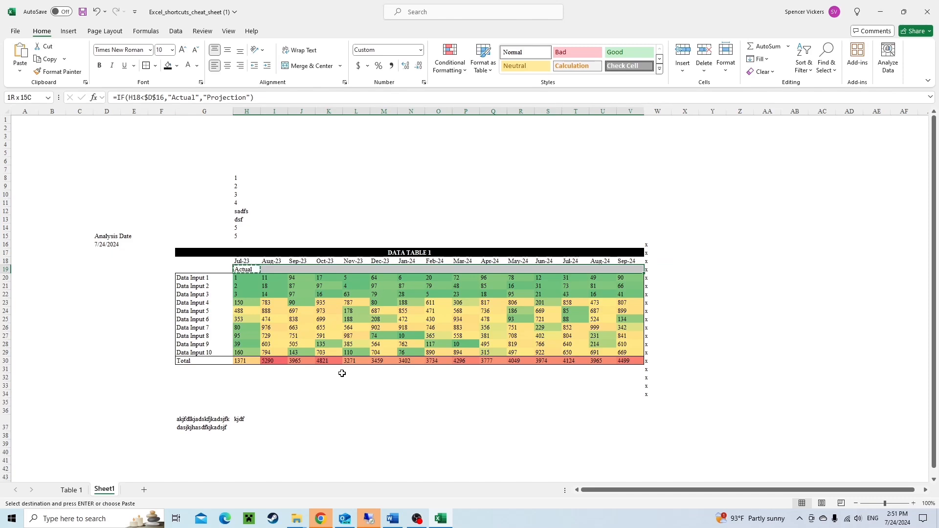
pyautogui.hotkey('ctrl', 'alt', 'v')
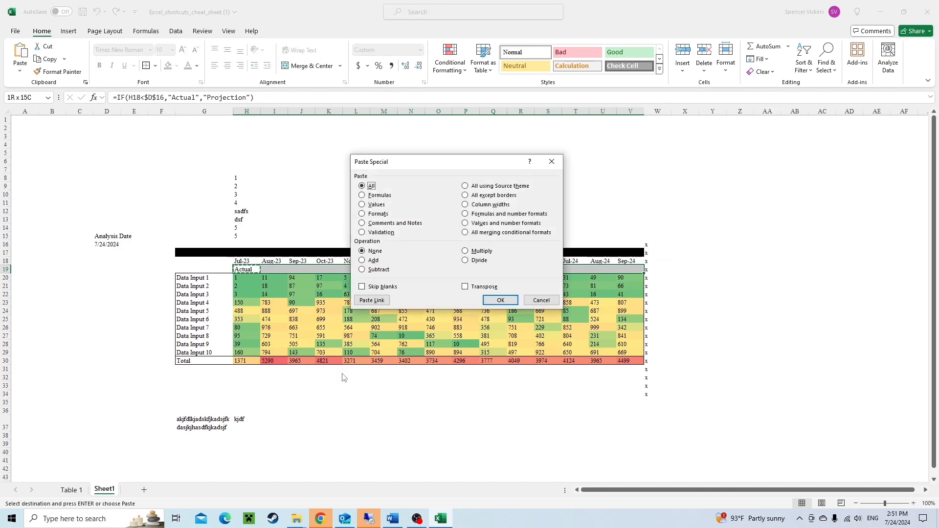
pyautogui.press('f')
pyautogui.press('Return')
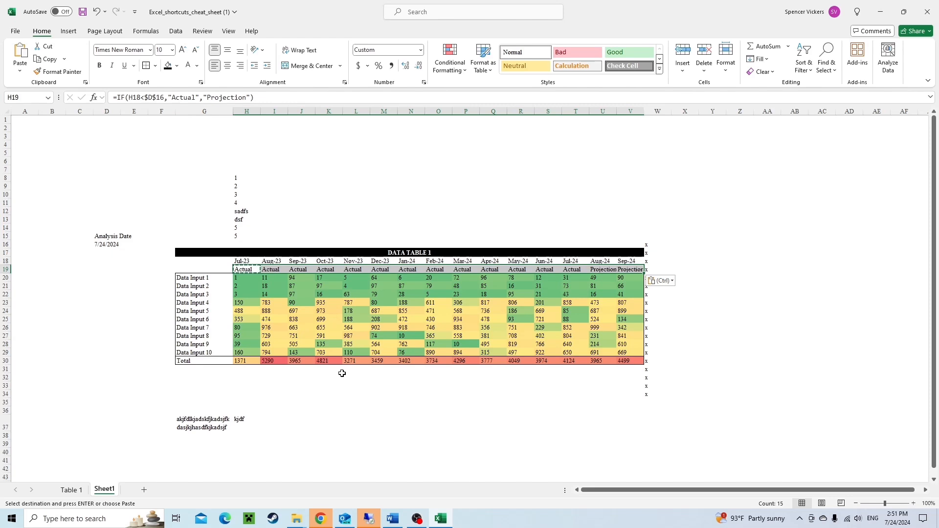
pyautogui.press('Escape')
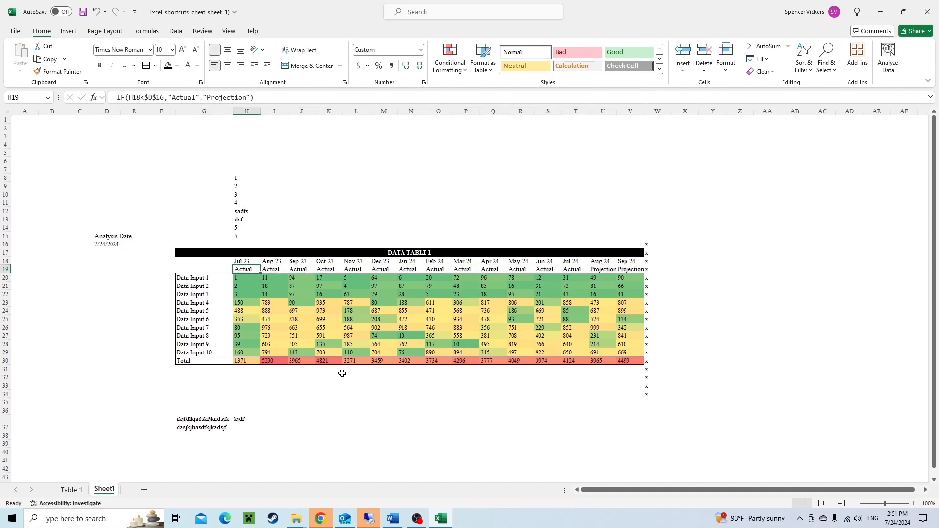
# Practise keyboard range selections on the flag row and data table, then inspect the date formula in I18.
pyautogui.hotkey('ctrl', 'shift', 'Right')
pyautogui.hotkey('shift', 'Left')
pyautogui.hotkey('shift', 'Left')
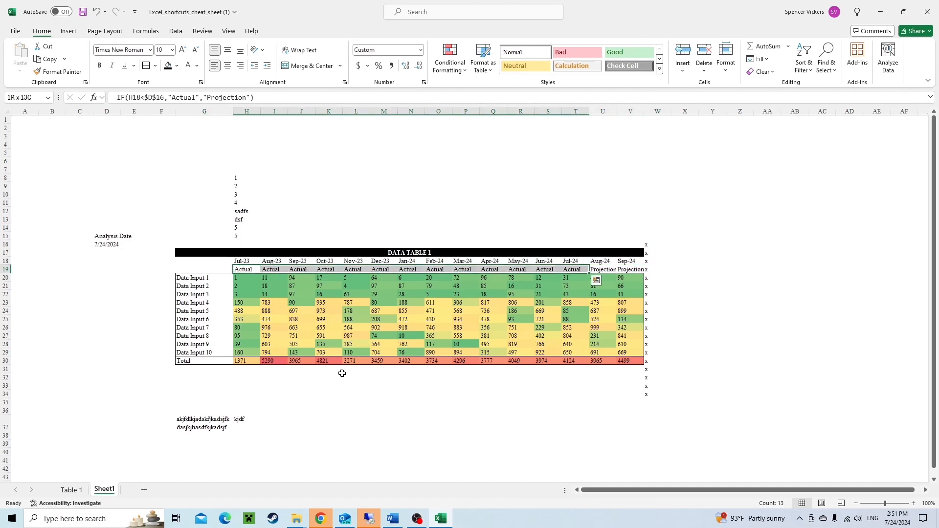
pyautogui.hotkey('ctrl', 'Right')
pyautogui.press('Left')
pyautogui.press('Left')
pyautogui.hotkey('shift', 'Right')
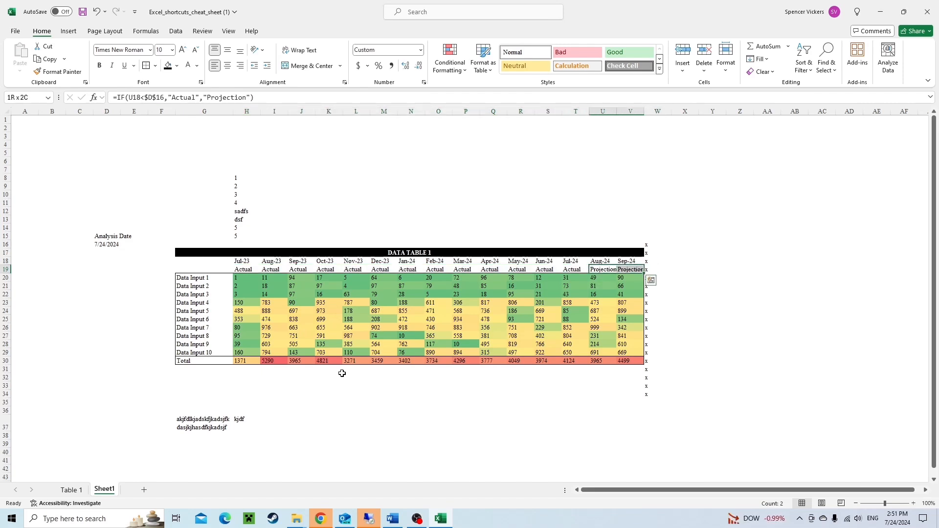
pyautogui.hotkey('ctrl', 'space')
pyautogui.press('Left')
pyautogui.press('Right')
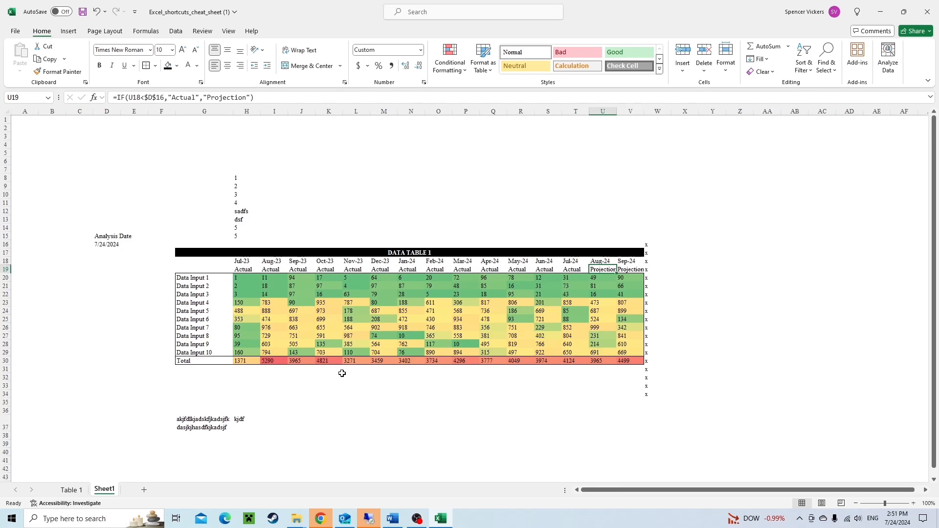
pyautogui.hotkey('ctrl', 'Left')
pyautogui.hotkey('ctrl', 'shift', 'Right')
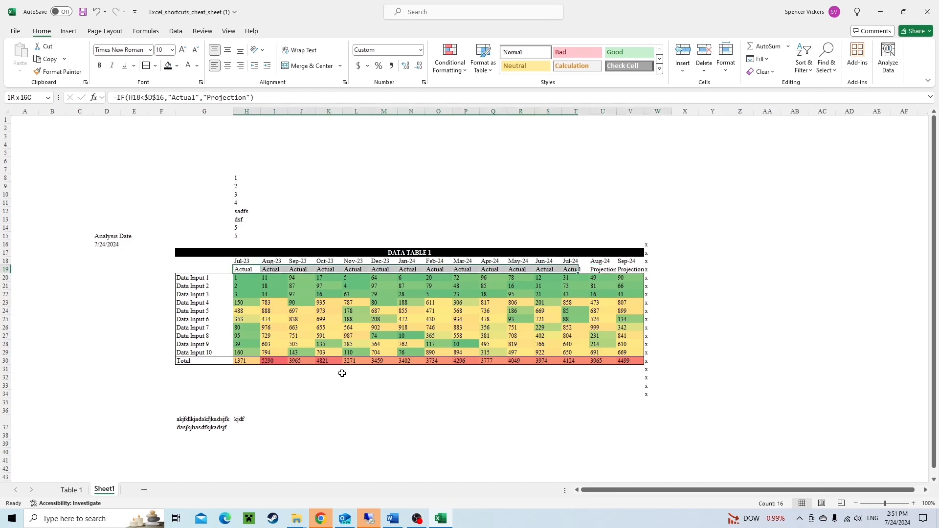
pyautogui.hotkey('ctrl', 'shift', 'Down')
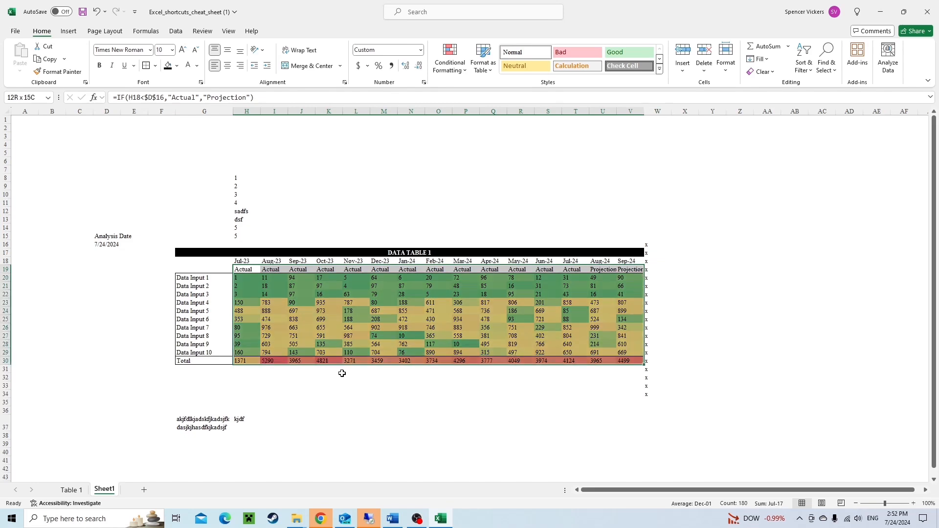
pyautogui.press('Up')
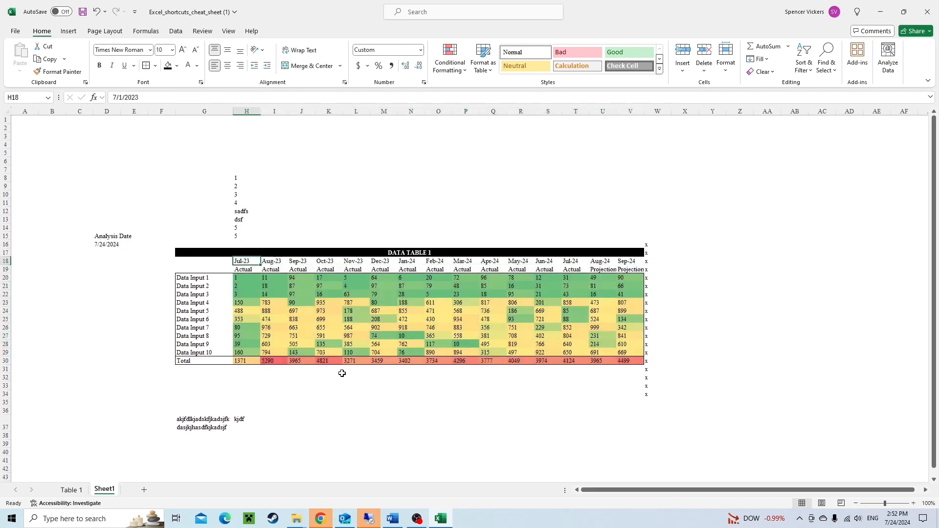
pyautogui.press('Right')
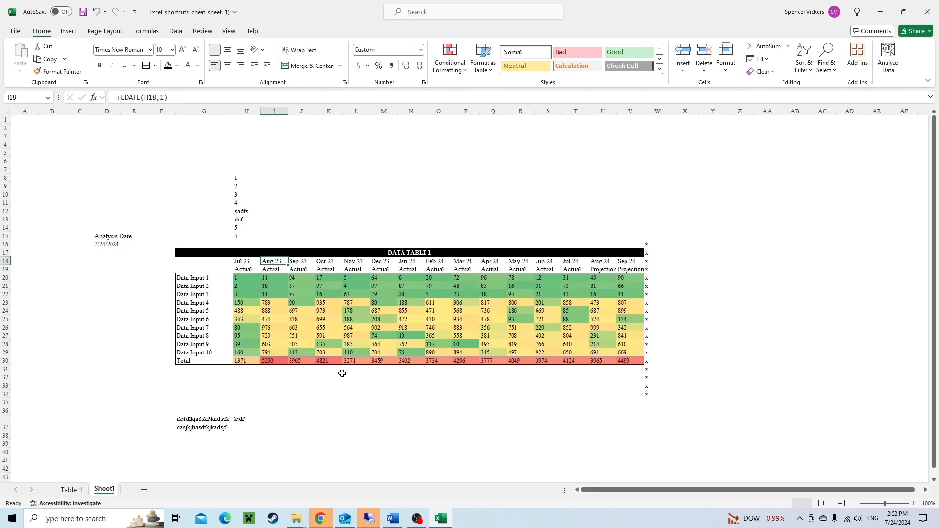
# Browse the shortcut list on the Table 1 cheat sheet, then return to Sheet1.
pyautogui.hotkey('ctrl', 'pageup')
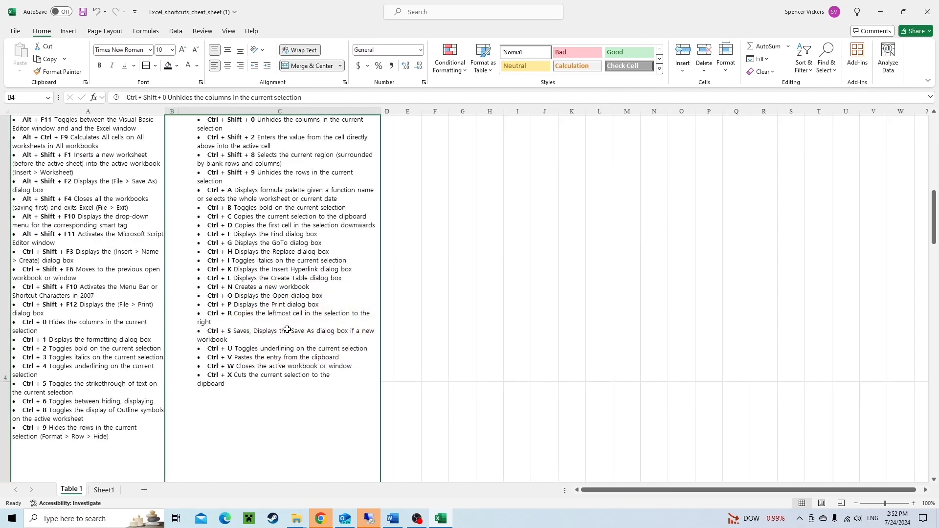
pyautogui.scroll(-5, 213, 330)
pyautogui.scroll(-3, 214, 330)
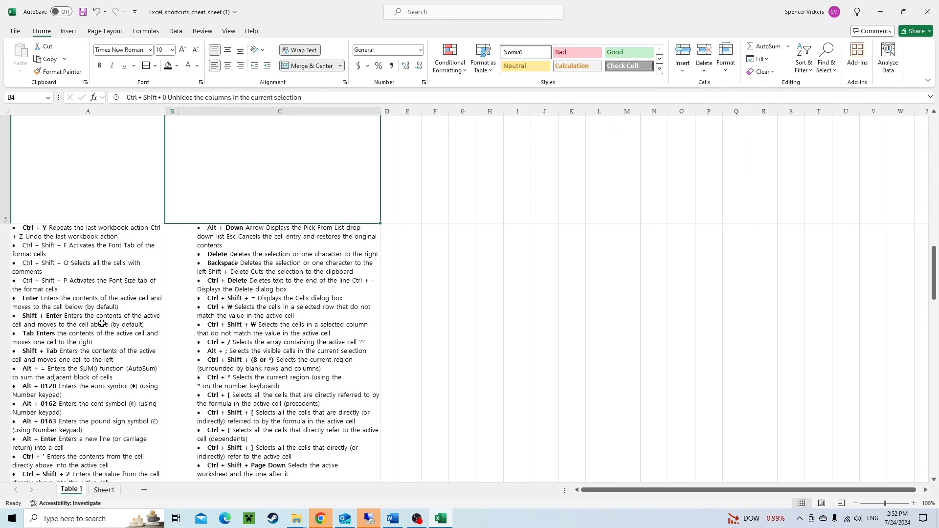
pyautogui.scroll(-2, 102, 323)
pyautogui.scroll(-2, 89, 324)
pyautogui.scroll(-6, 88, 325)
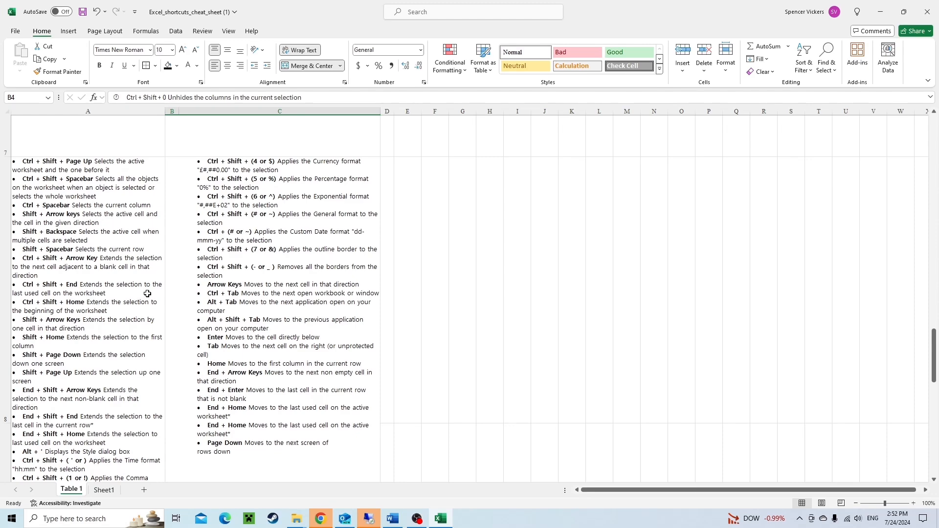
pyautogui.moveTo(83, 189); pyautogui.dragTo(285, 221)
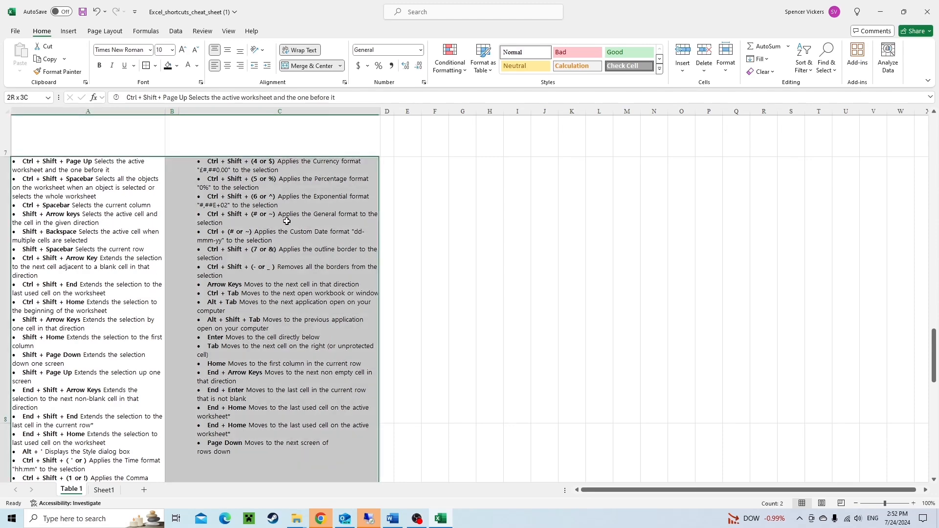
pyautogui.scroll(-3, 139, 305)
pyautogui.scroll(-3, 139, 305)
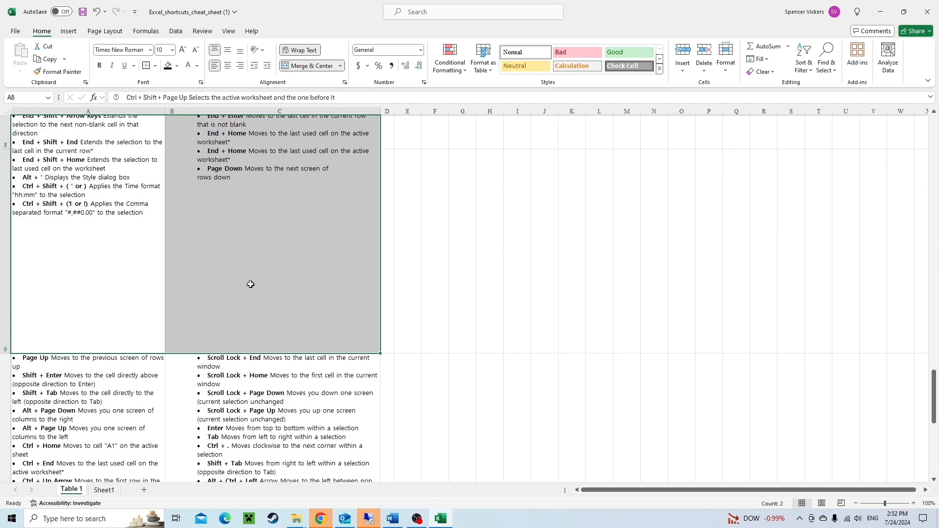
pyautogui.scroll(-3, 265, 297)
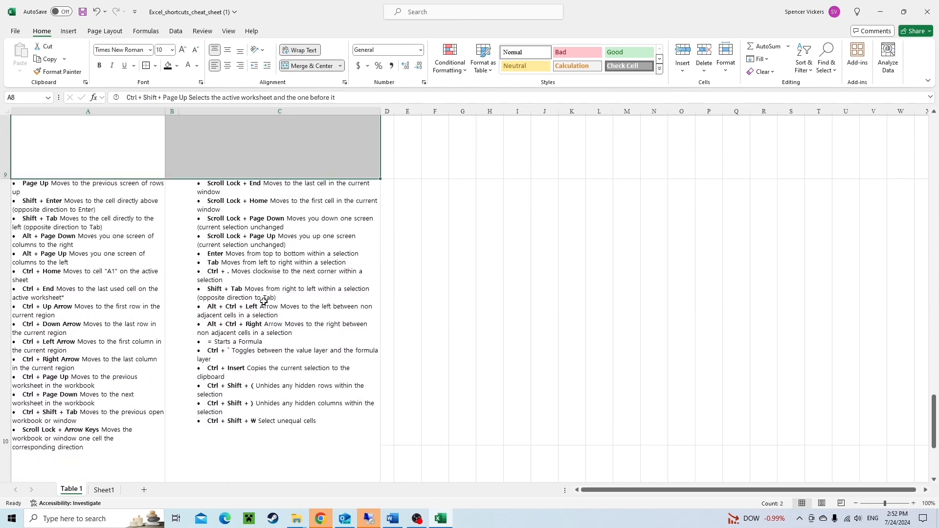
pyautogui.scroll(-1, 130, 301)
pyautogui.click(113, 283)
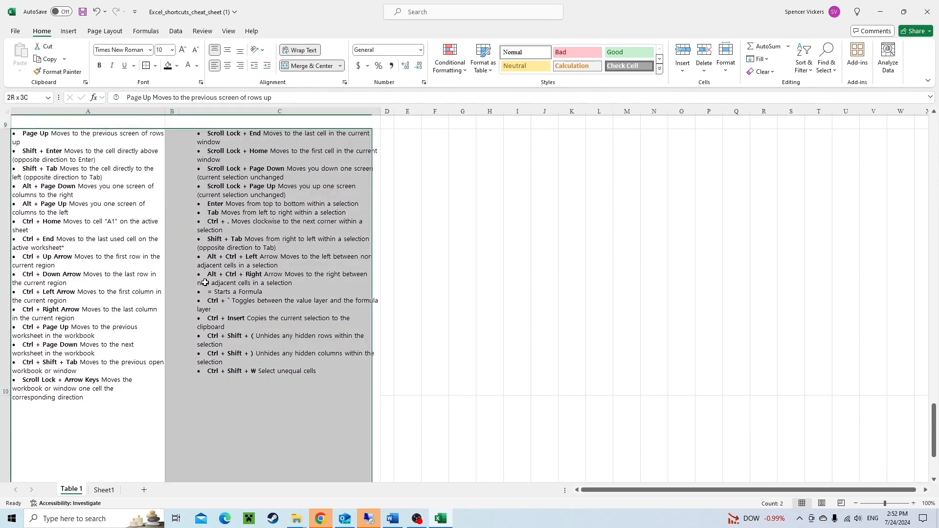
pyautogui.click(168, 340)
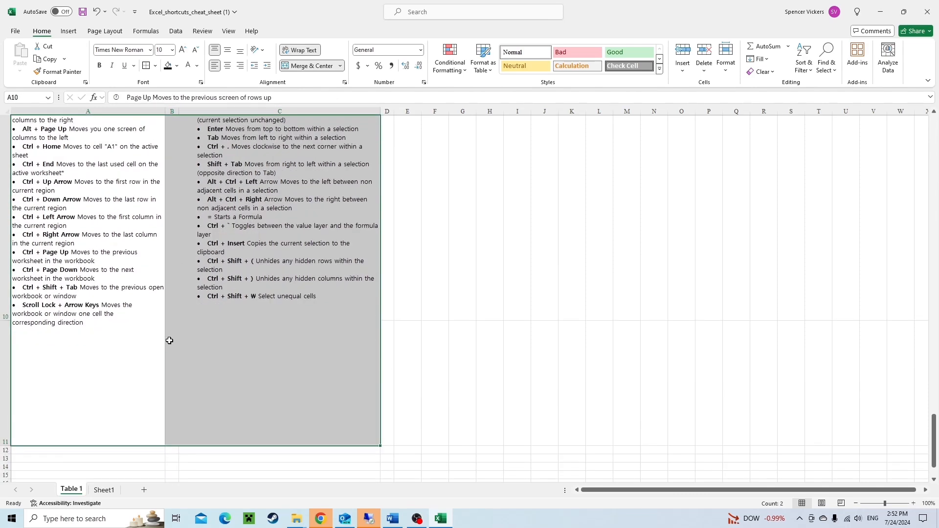
pyautogui.click(103, 296)
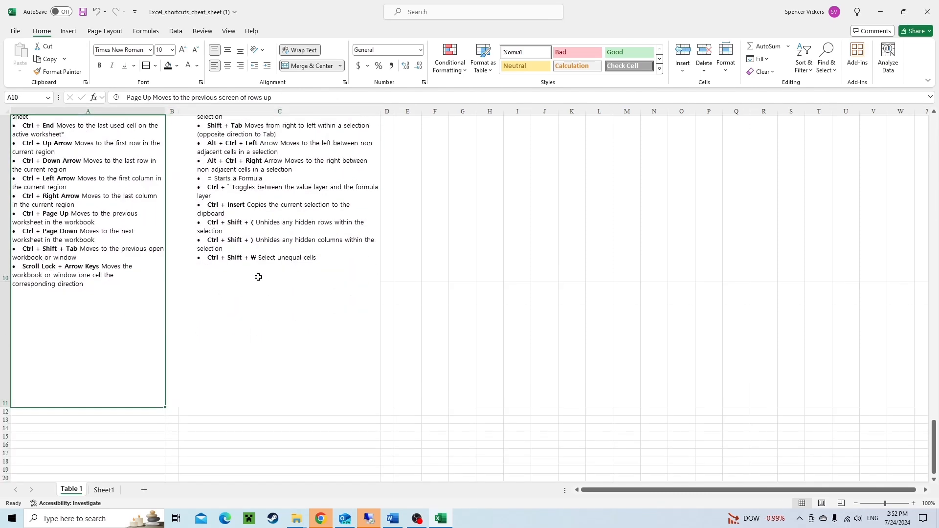
pyautogui.scroll(4, 257, 284)
pyautogui.scroll(6, 253, 319)
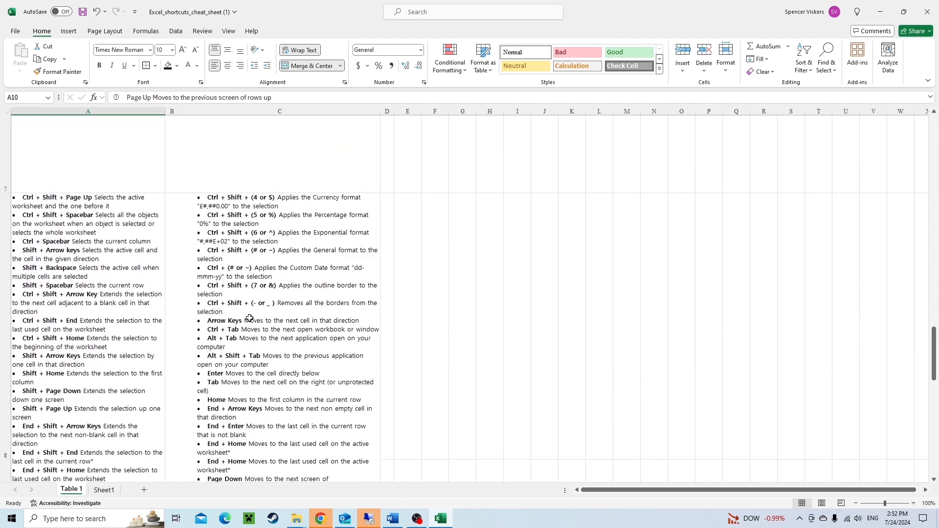
pyautogui.scroll(10, 248, 318)
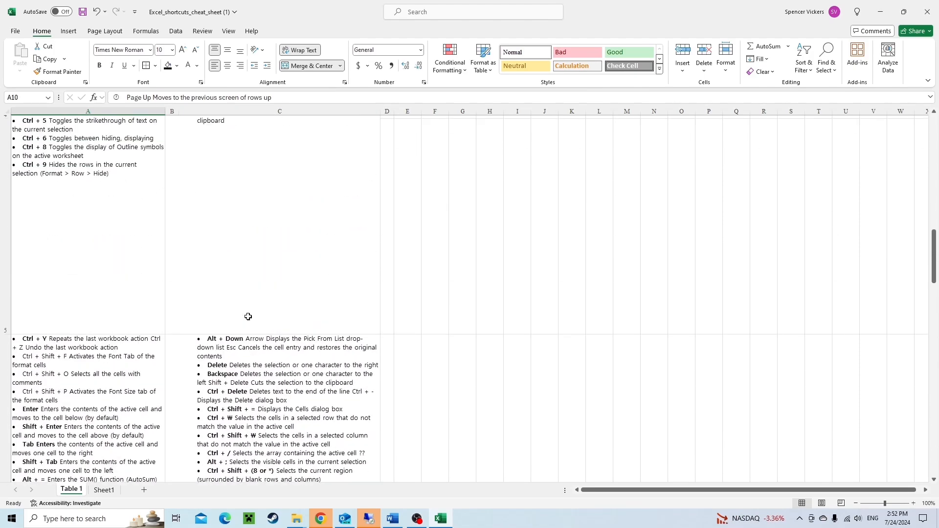
pyautogui.scroll(8, 248, 317)
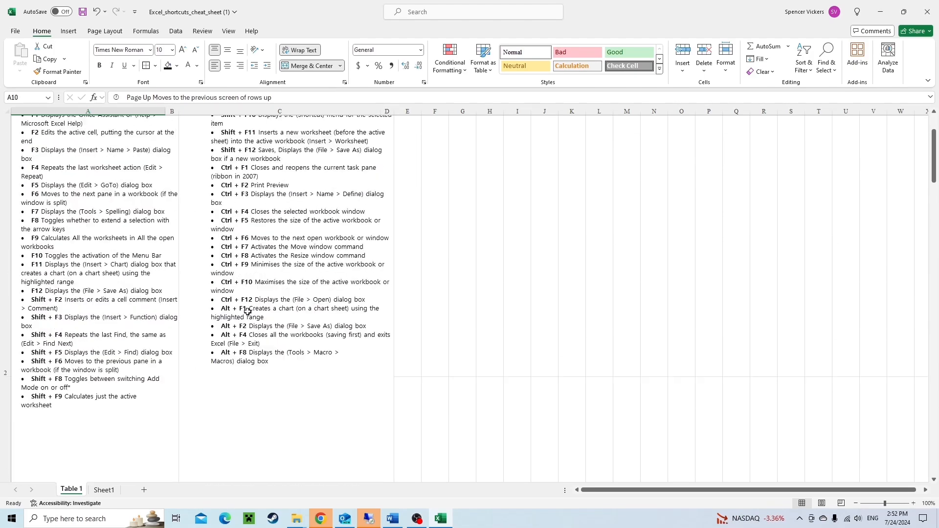
pyautogui.click(112, 490)
pyautogui.click(327, 411)
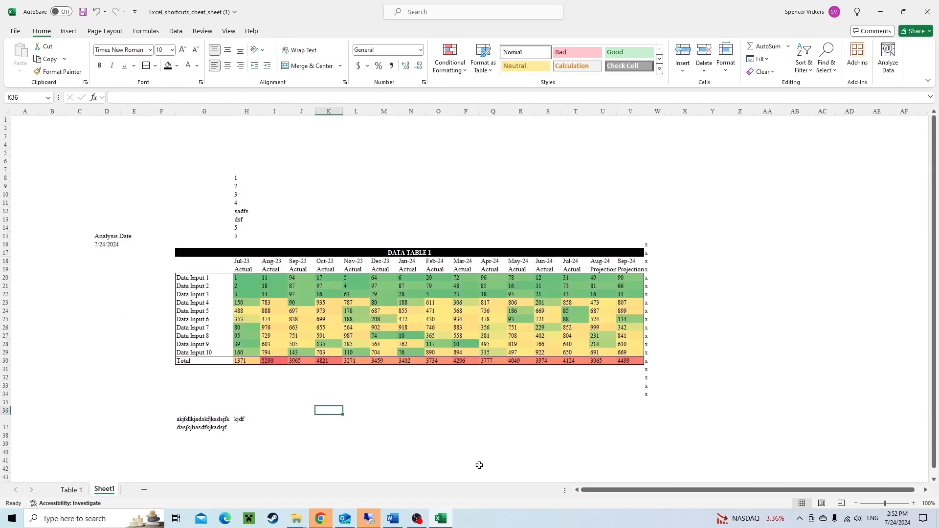